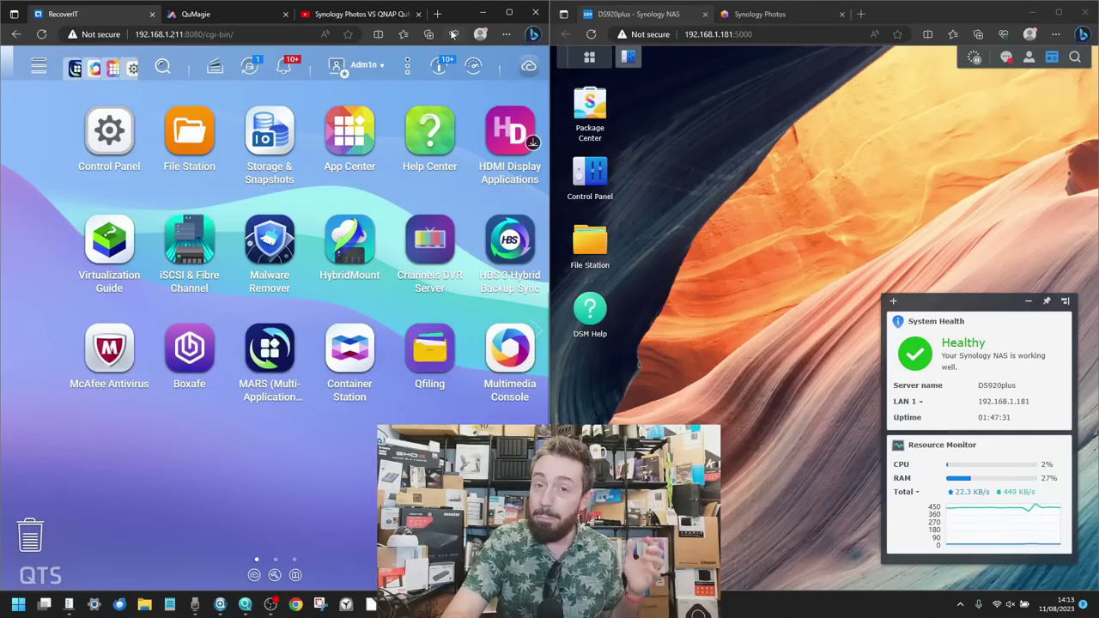
- Open the YouTube video "Synology Photos VS QNAP QuMagie & Photo Station", check its upload date and pause playback
left_click(358, 16)
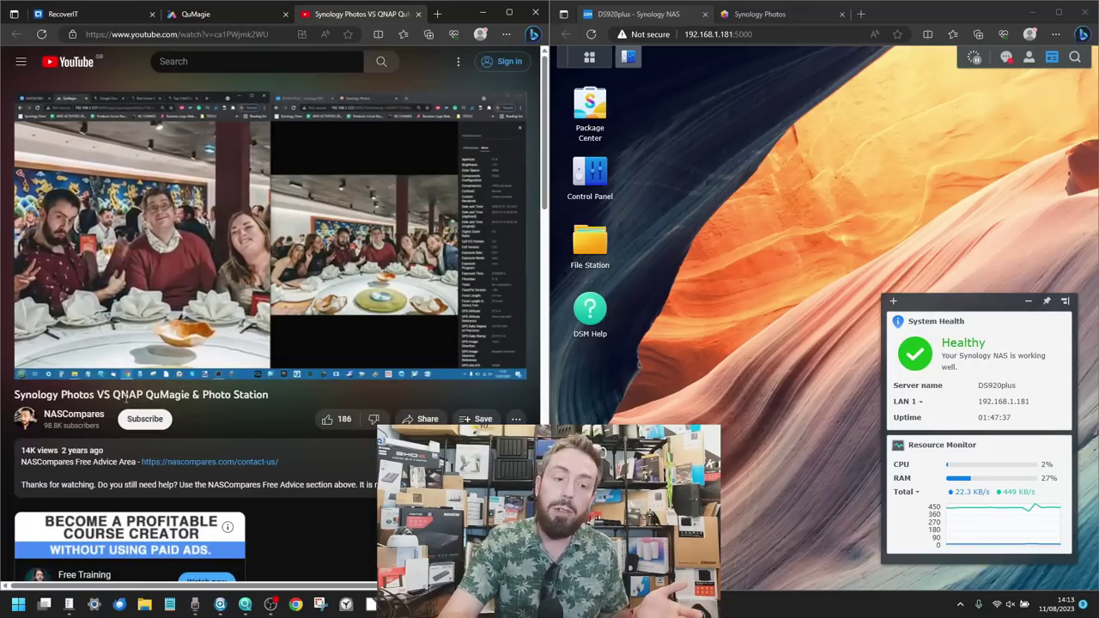
mouse_move(82, 452)
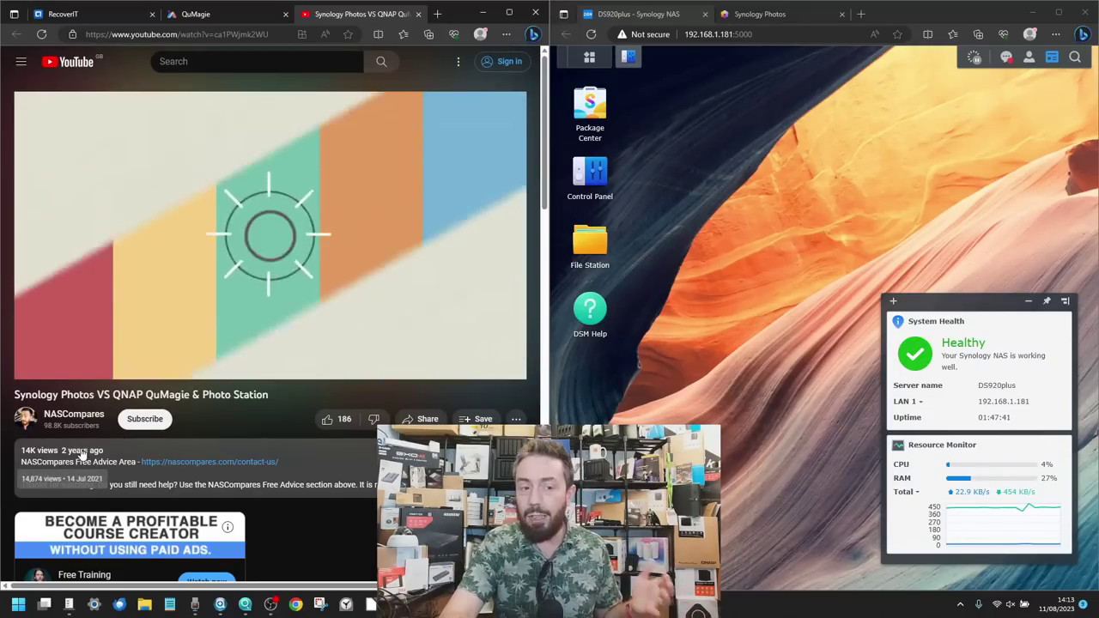
mouse_move(147, 358)
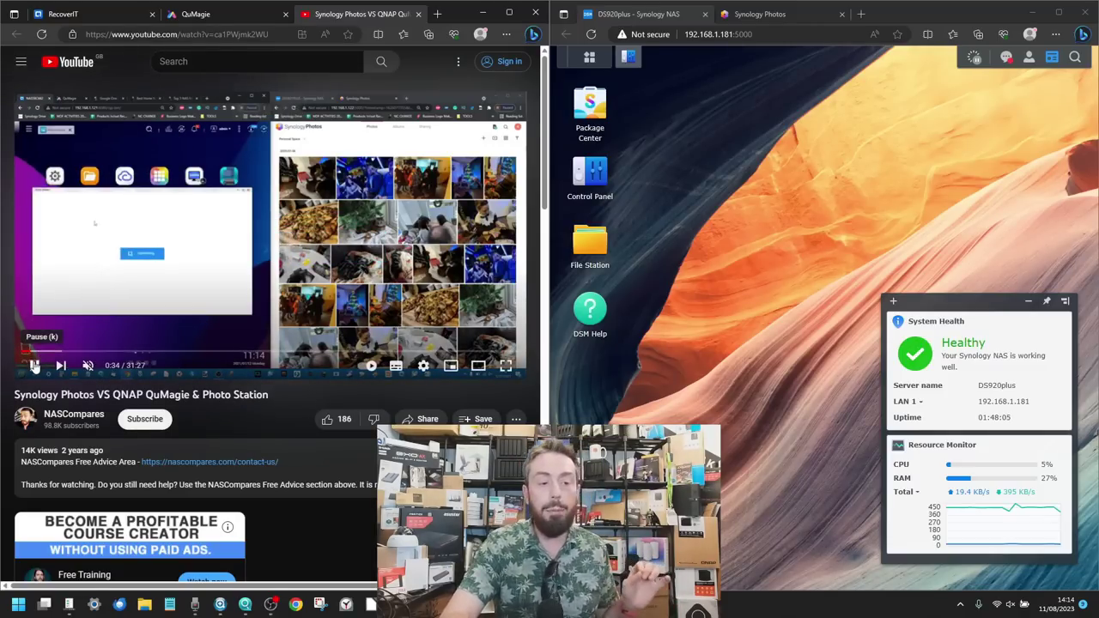
left_click(197, 197)
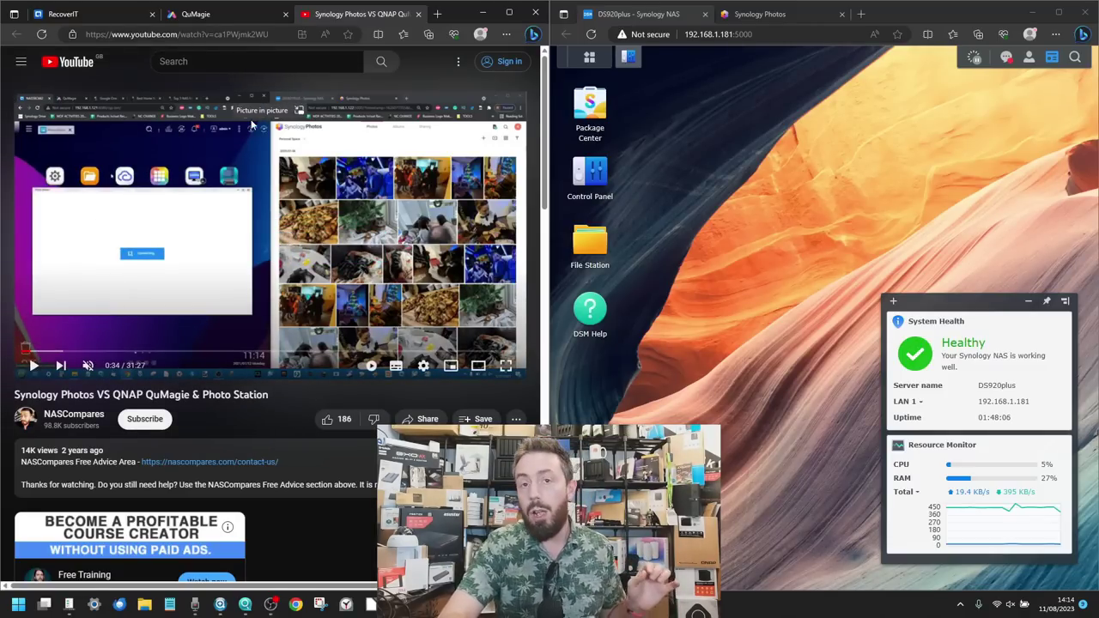
- Show the QuMagie and Synology Photos libraries side by side
left_click(243, 14)
left_click(737, 15)
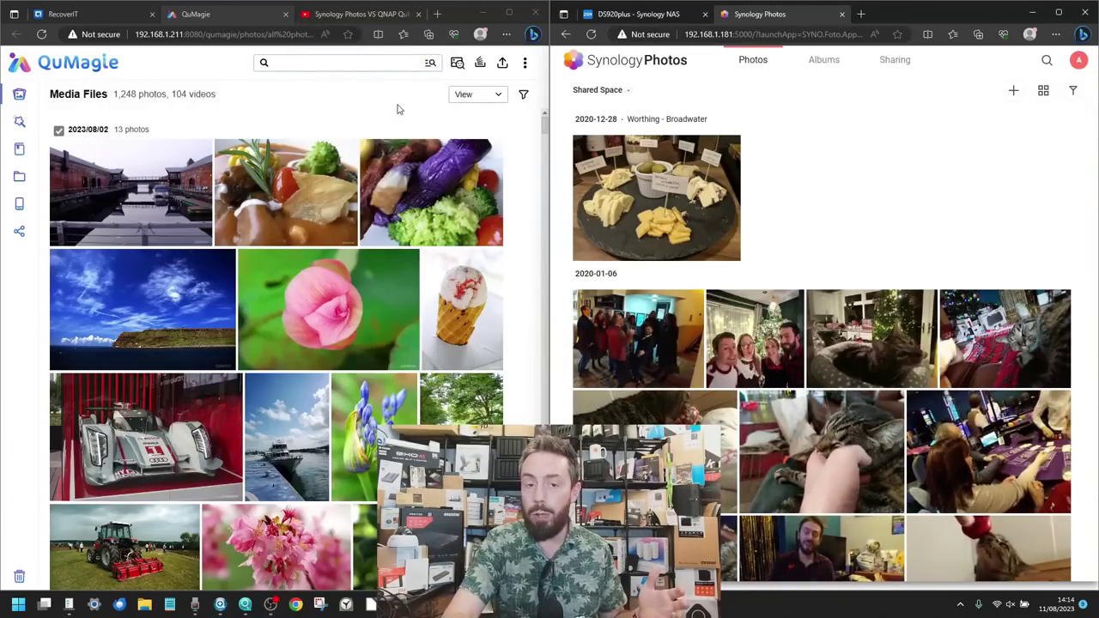
- Look through the related videos below the YouTube comparison video and return to the QuMagie library
left_click(360, 14)
scroll(374, 183, "down", 5)
scroll(374, 183, "down", 5)
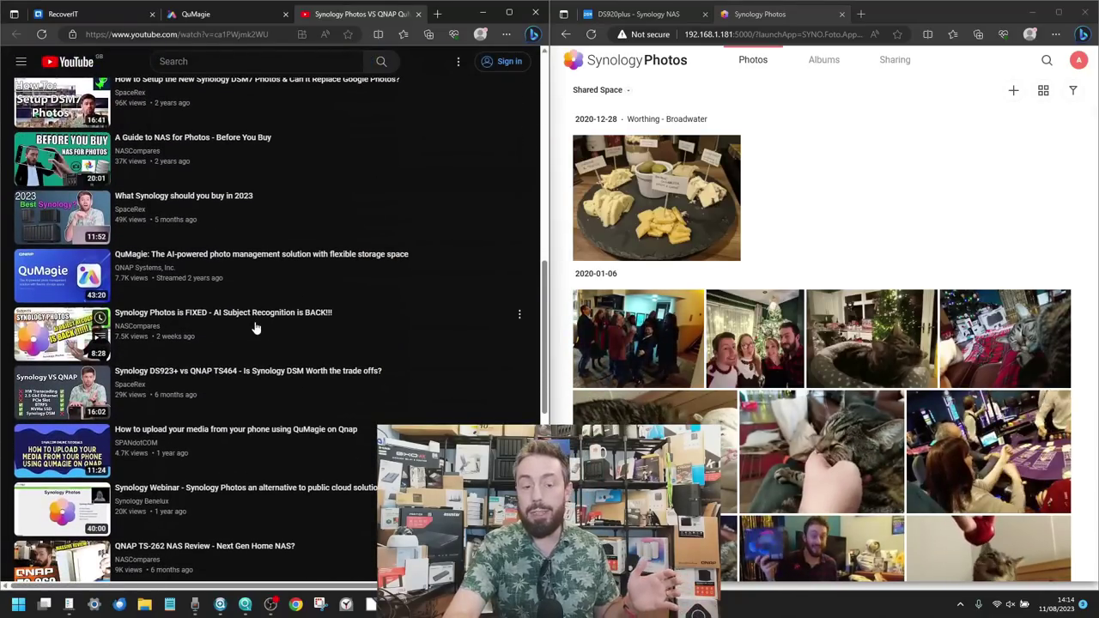
scroll(256, 329, "up", 1)
scroll(255, 329, "up", 3)
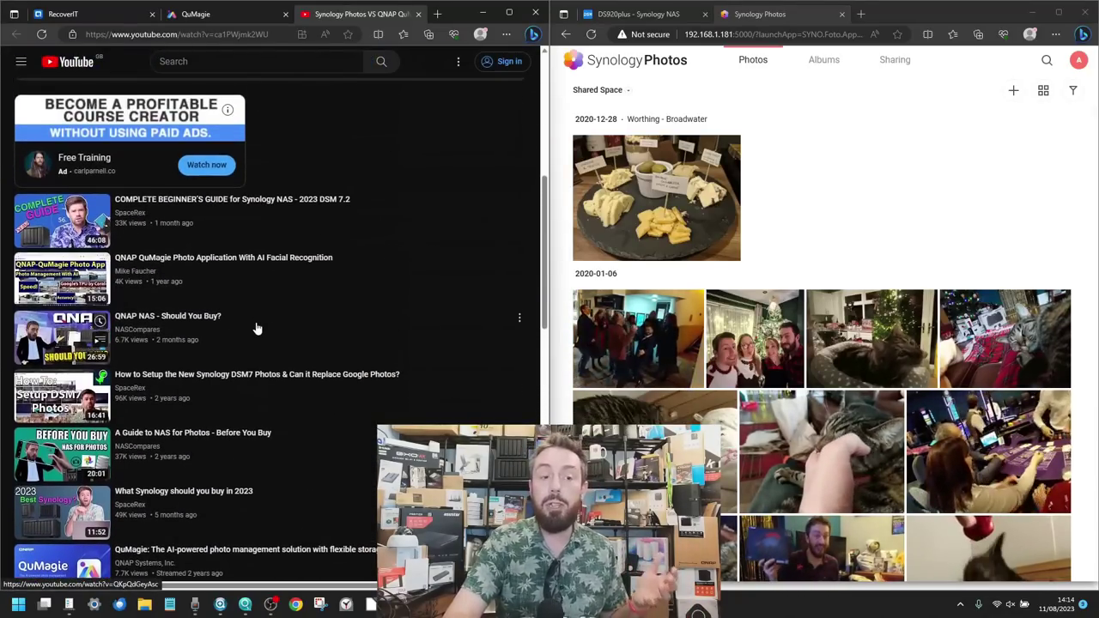
scroll(256, 327, "up", 6)
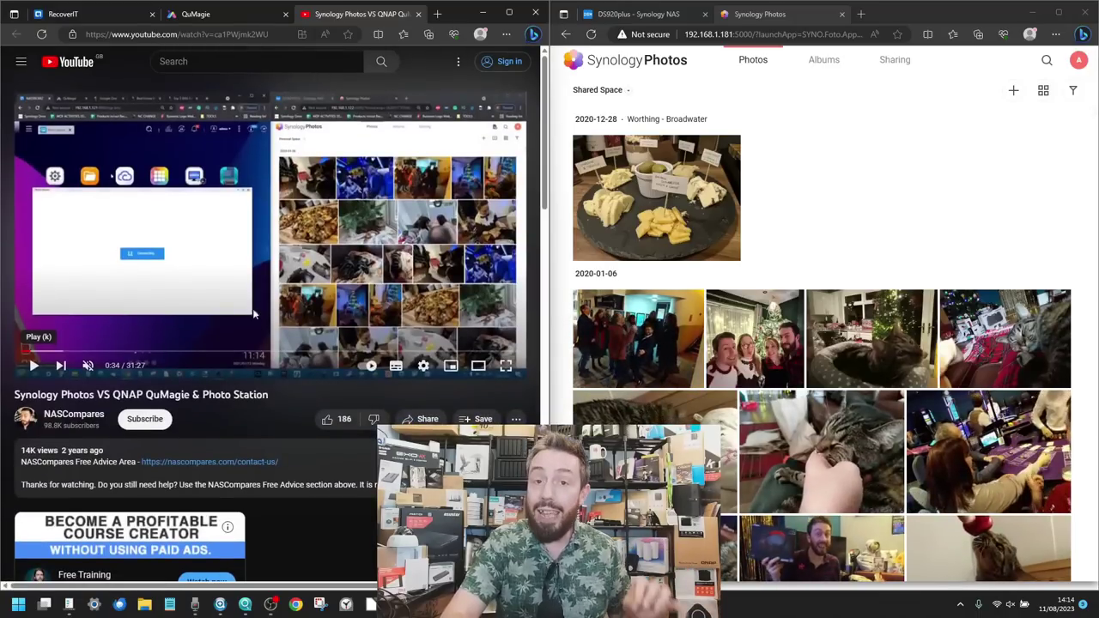
left_click(237, 14)
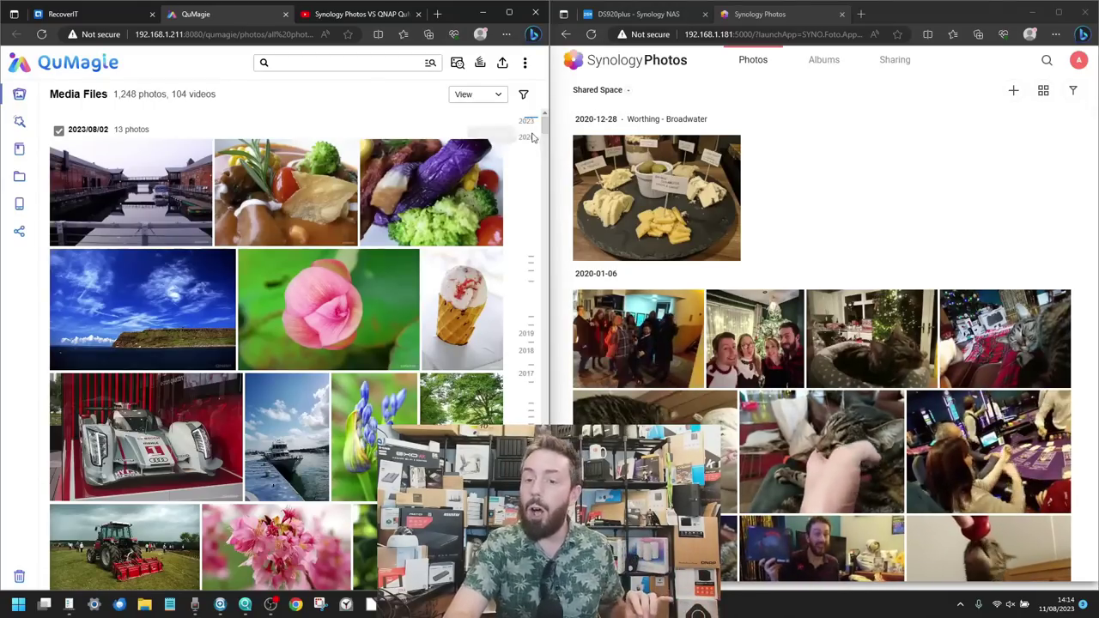
mouse_move(513, 117)
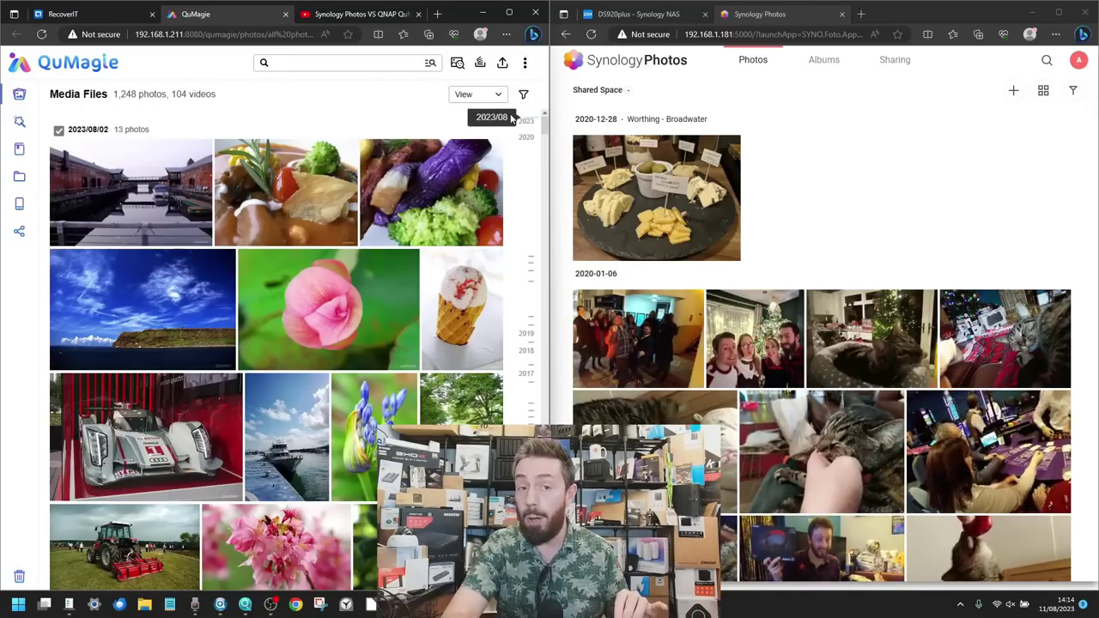
- View the Control Panel system details on both the QNAP and Synology NAS desktops and close both panels
left_click(105, 17)
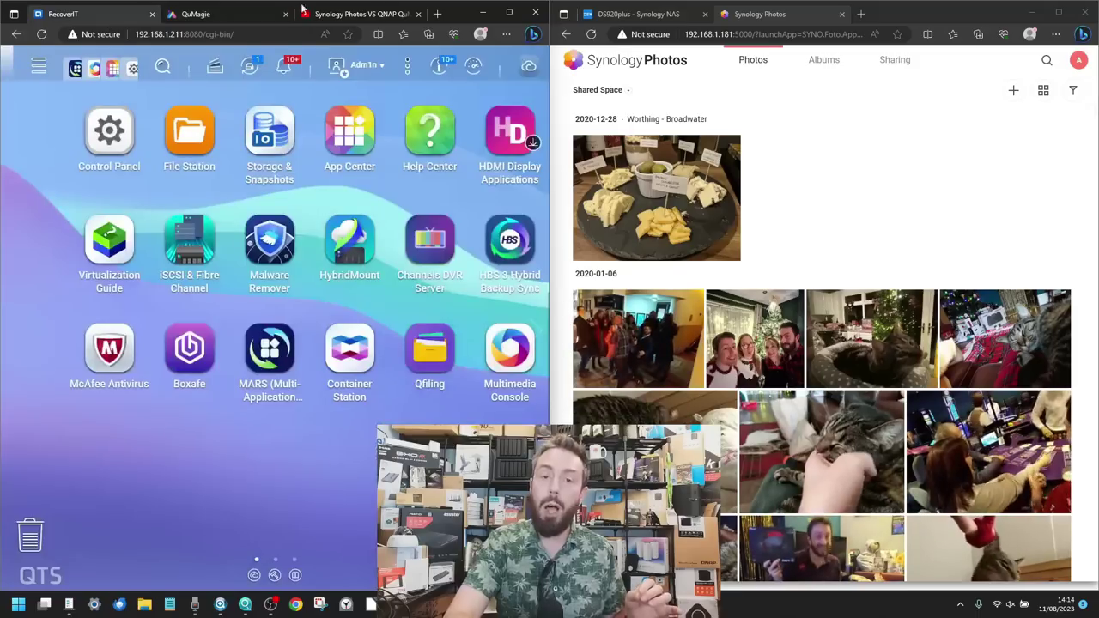
left_click(636, 14)
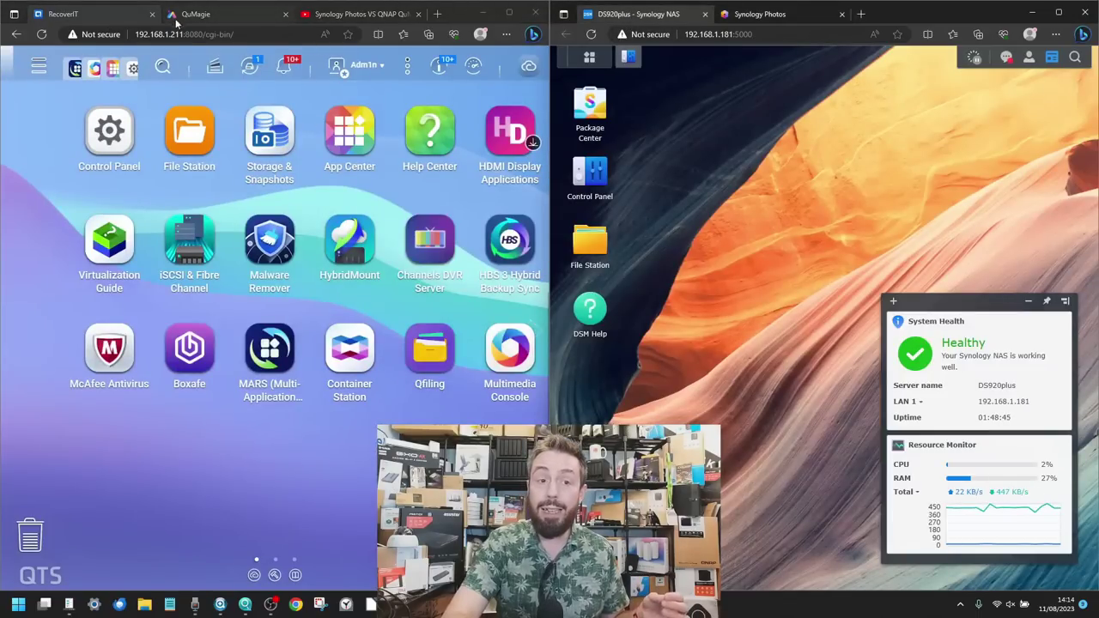
left_click(109, 131)
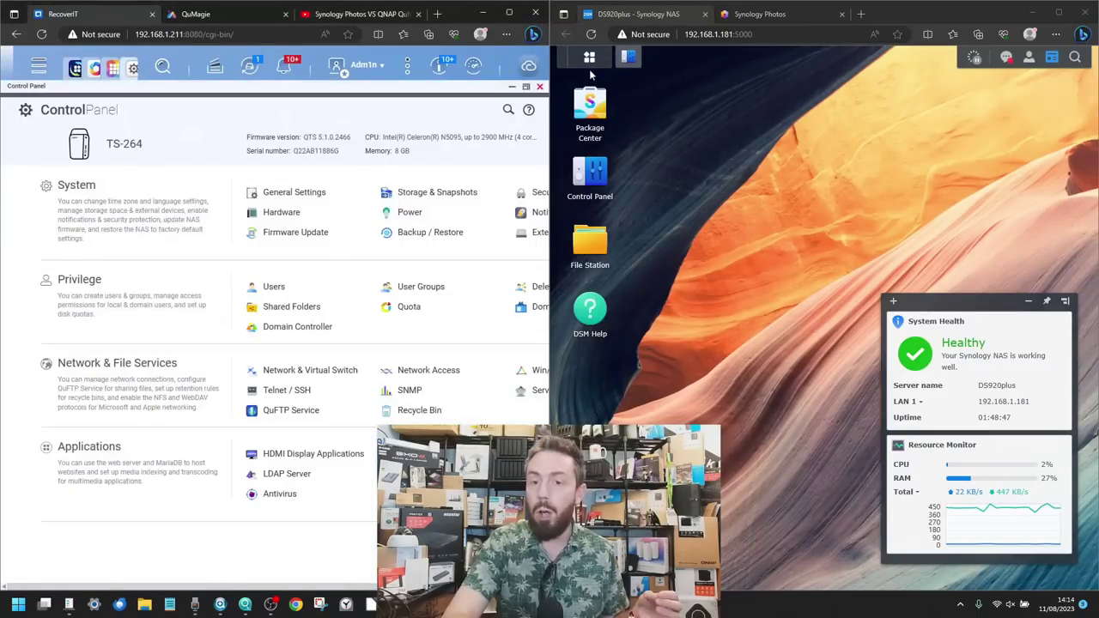
left_click(629, 57)
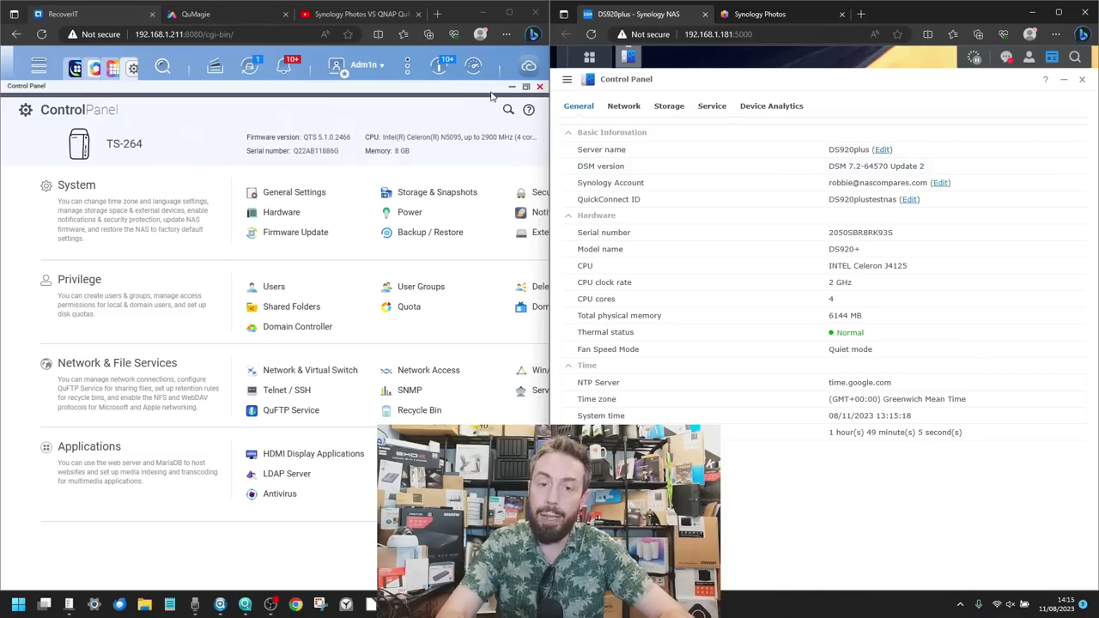
left_click(539, 87)
left_click(1065, 80)
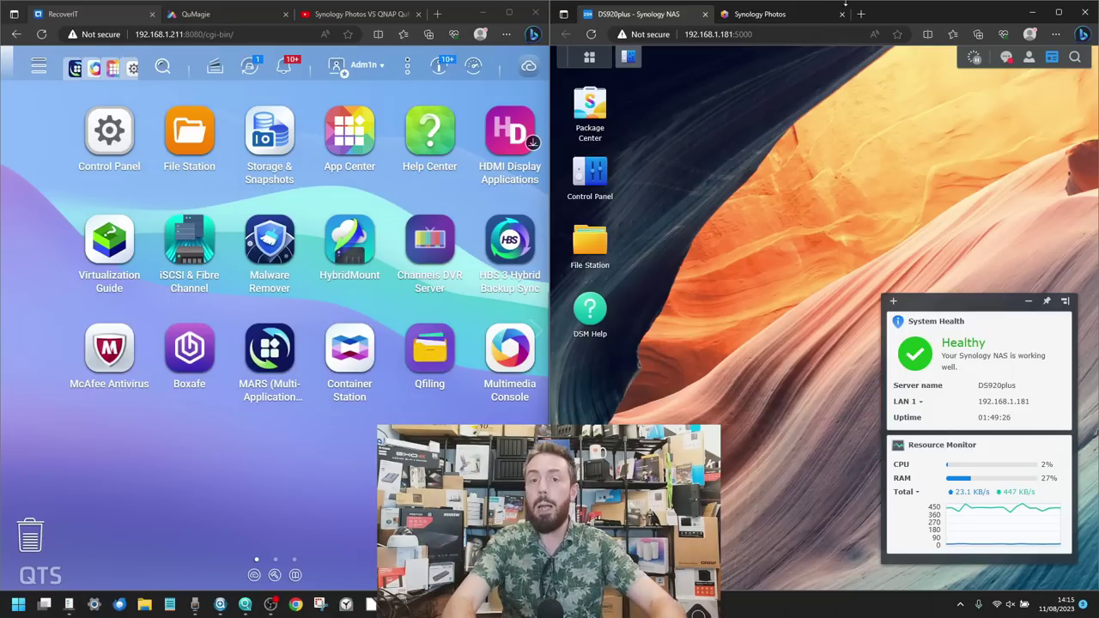
left_click(509, 12)
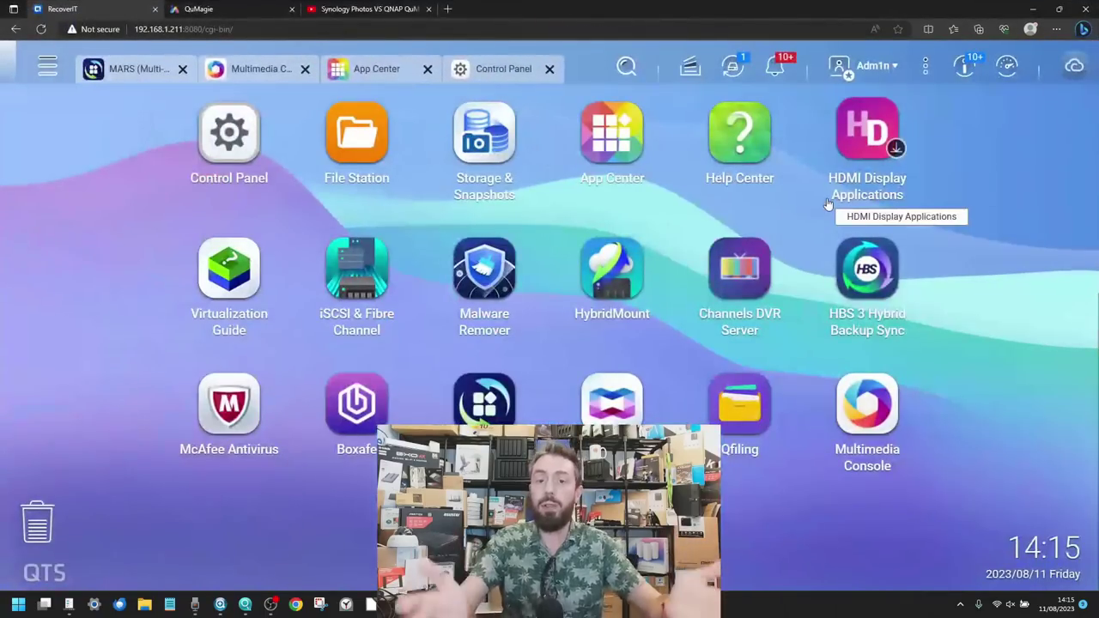
left_click_drag(987, 10, 3, 190)
left_click(1059, 12)
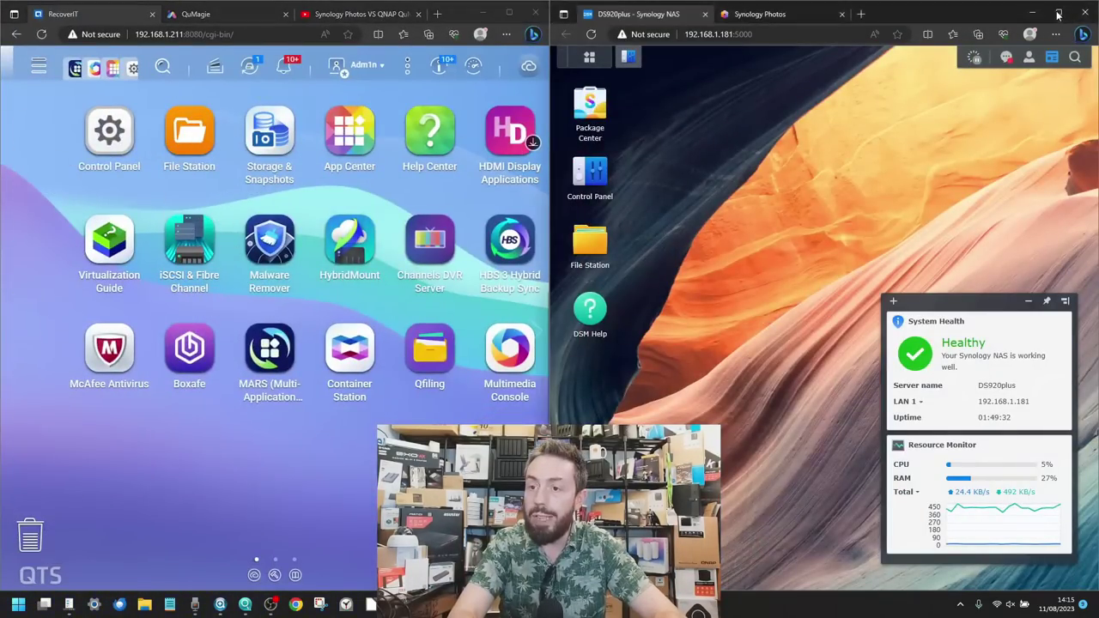
- Snap the Synology DSM browser window back to the right half of the screen and move the System Health widget down to the desktop's lower-right area
double_click(891, 8)
left_click_drag(890, 40, 1098, 0)
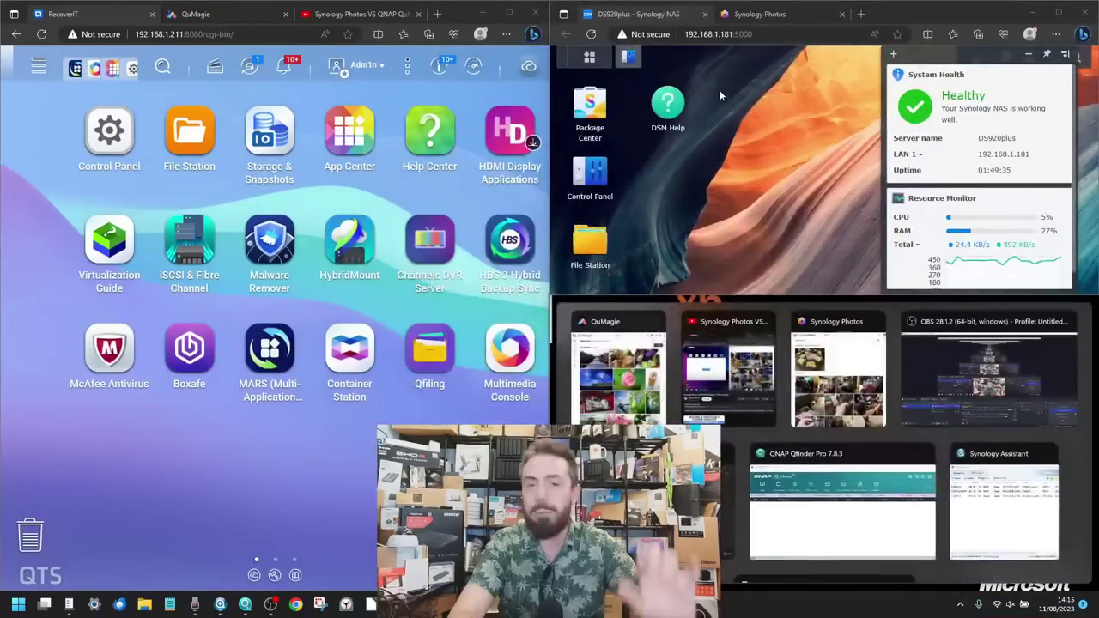
left_click(898, 21)
left_click_drag(899, 17, 1098, 0)
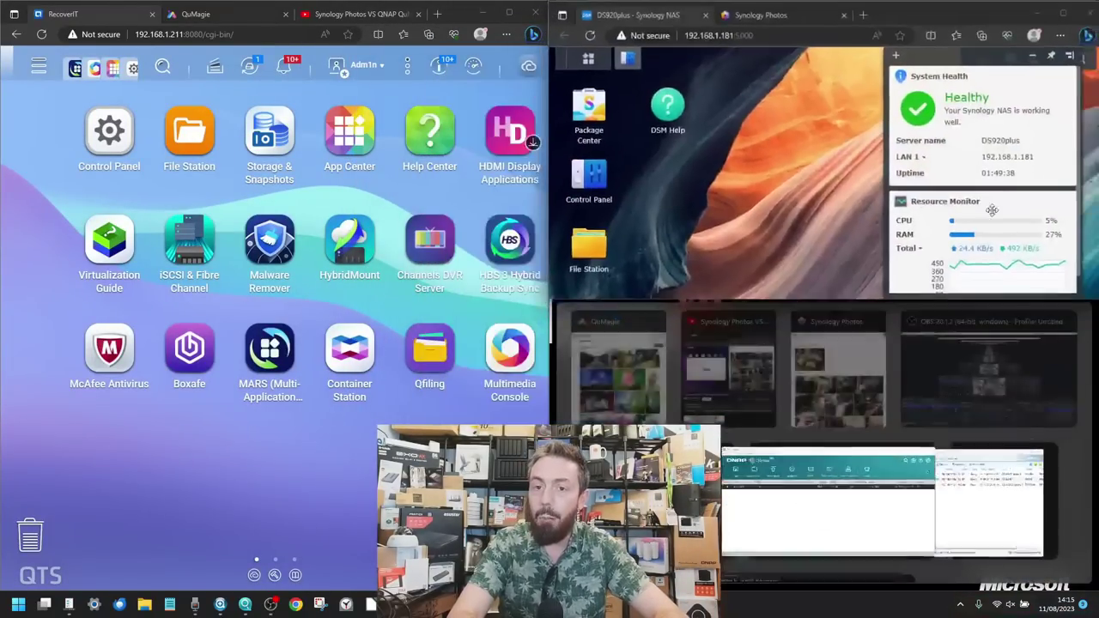
left_click_drag(927, 3, 1098, 258)
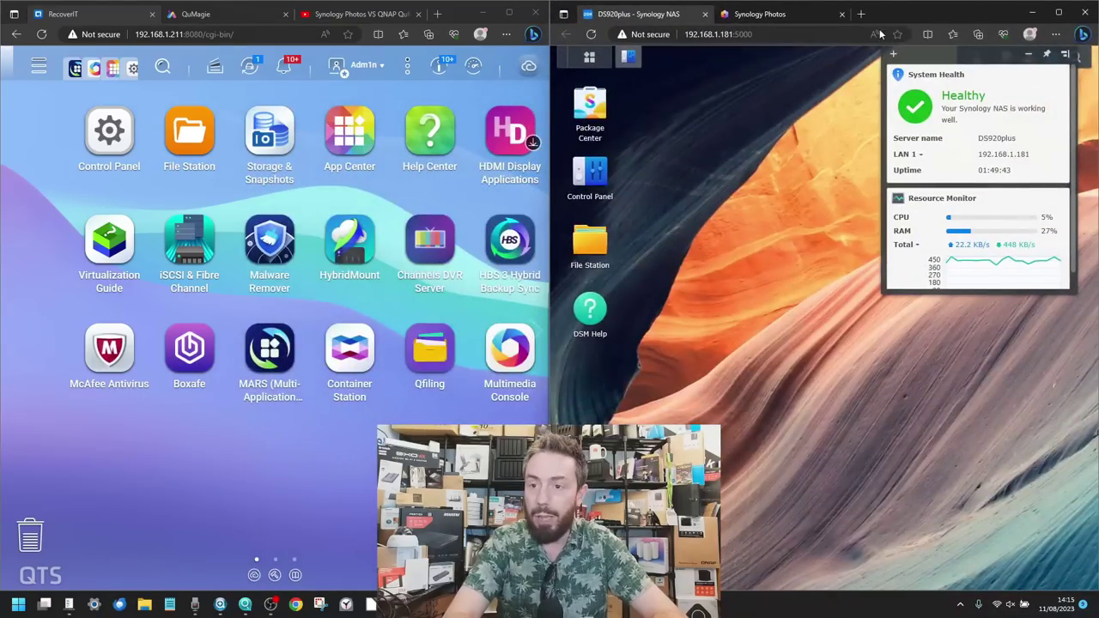
left_click_drag(915, 53, 902, 324)
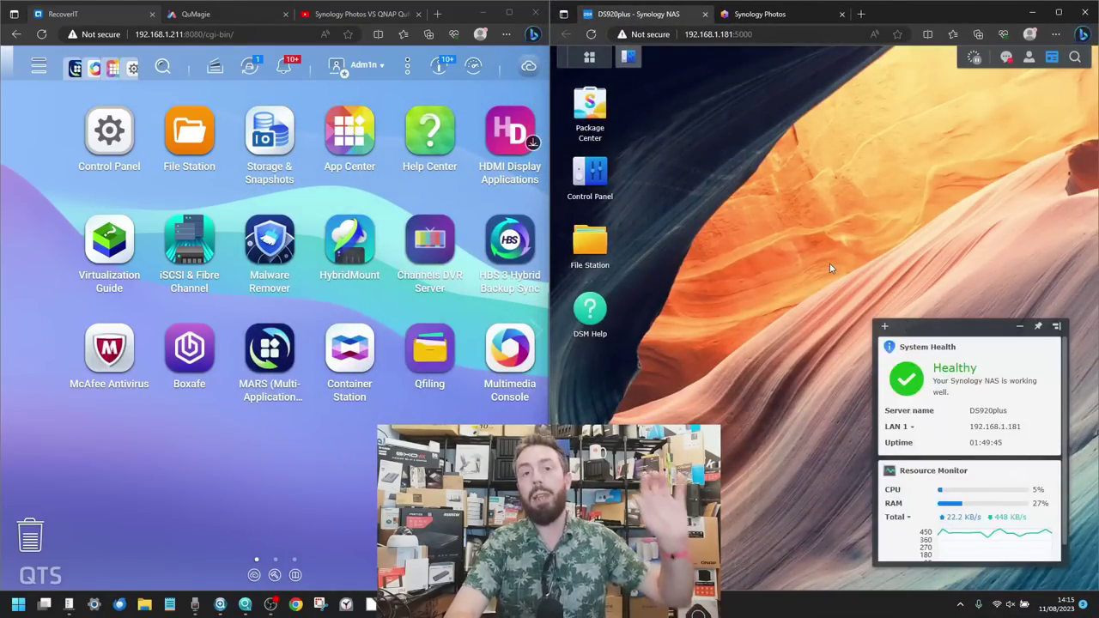
- Bring up the QuMagie and Synology Photos libraries side by side and go to the January 6, 2020 photos in both
left_click(196, 14)
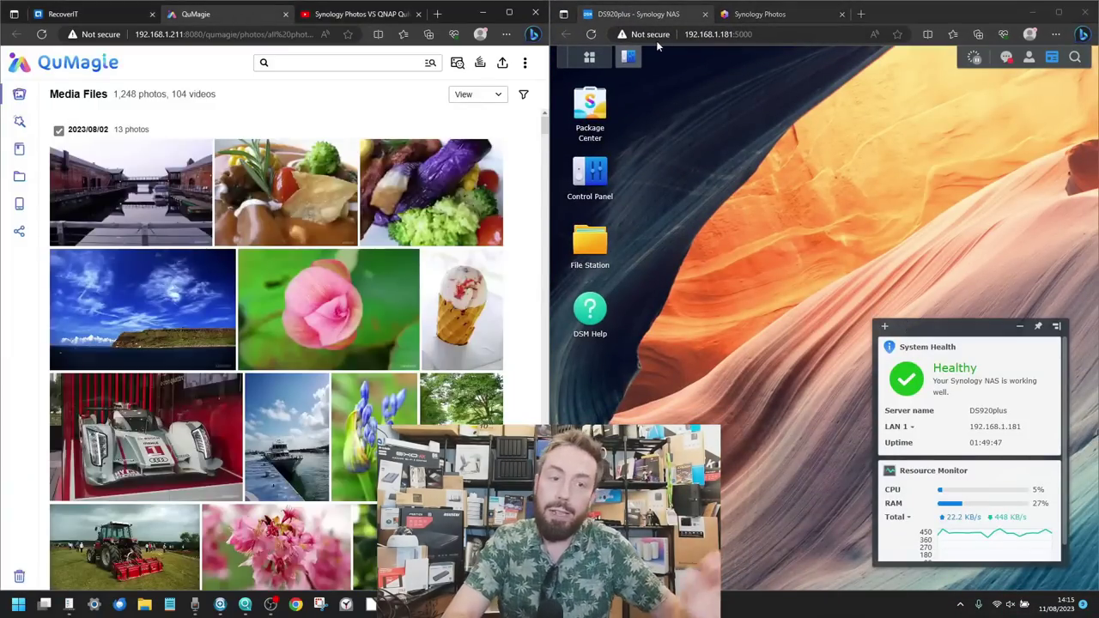
left_click(752, 16)
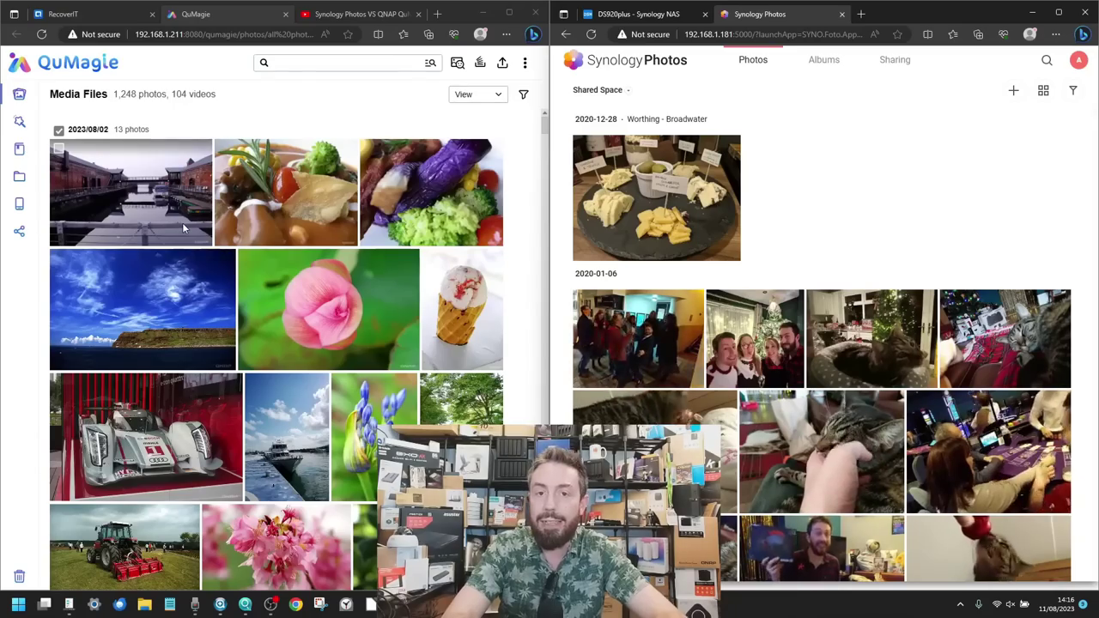
scroll(182, 223, "down", 10)
scroll(671, 193, "down", 3)
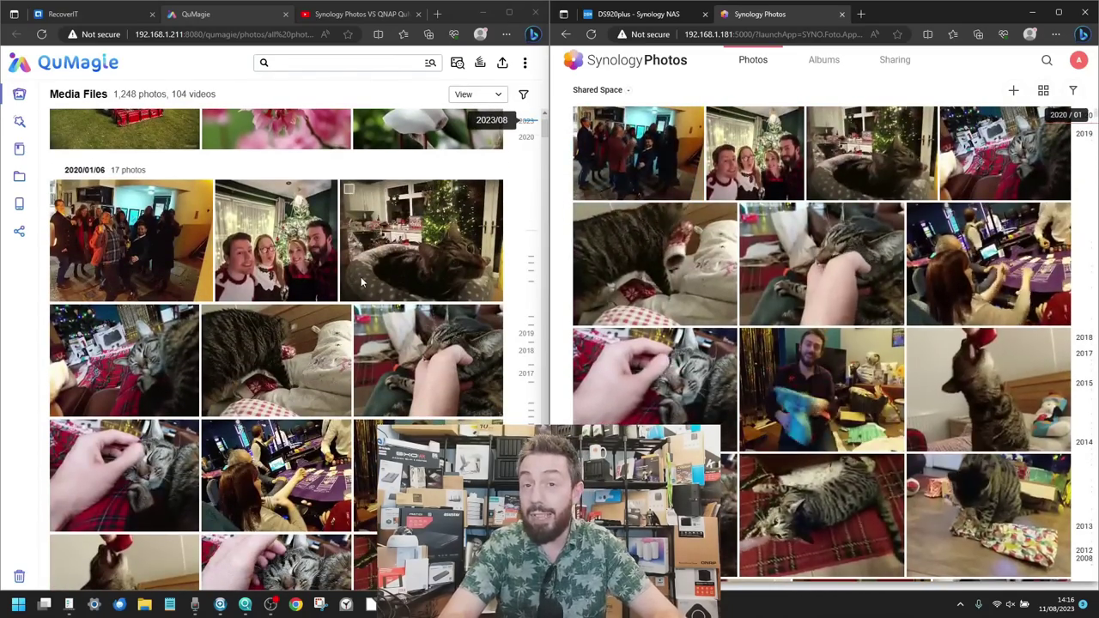
- Switch to OBS, hide the Video Capture Device source and minimize OBS
left_click(272, 605)
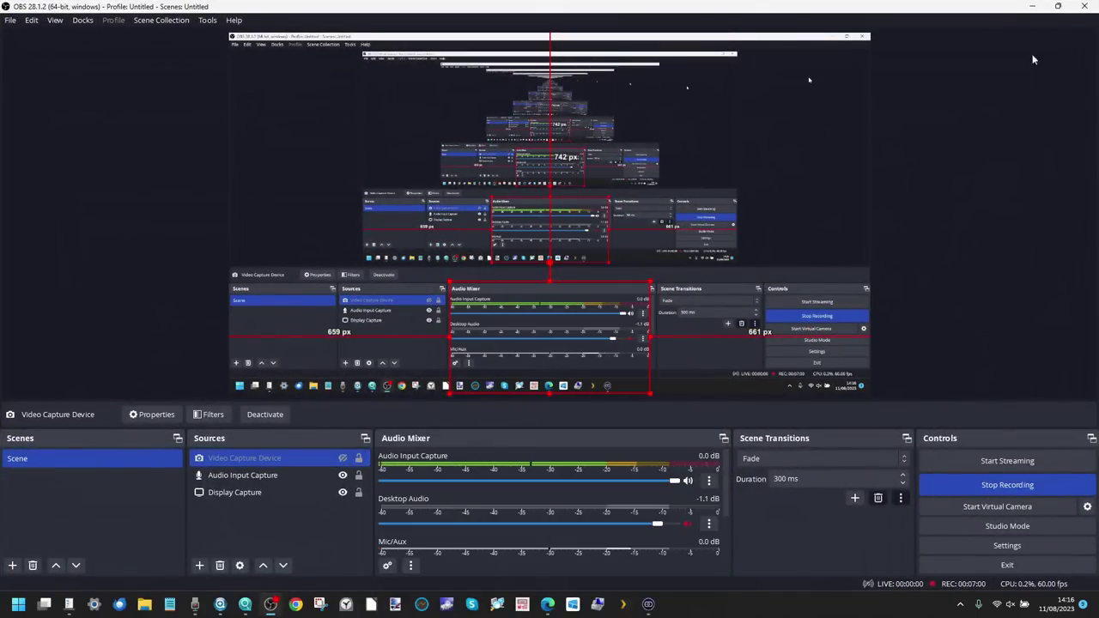
left_click(1033, 6)
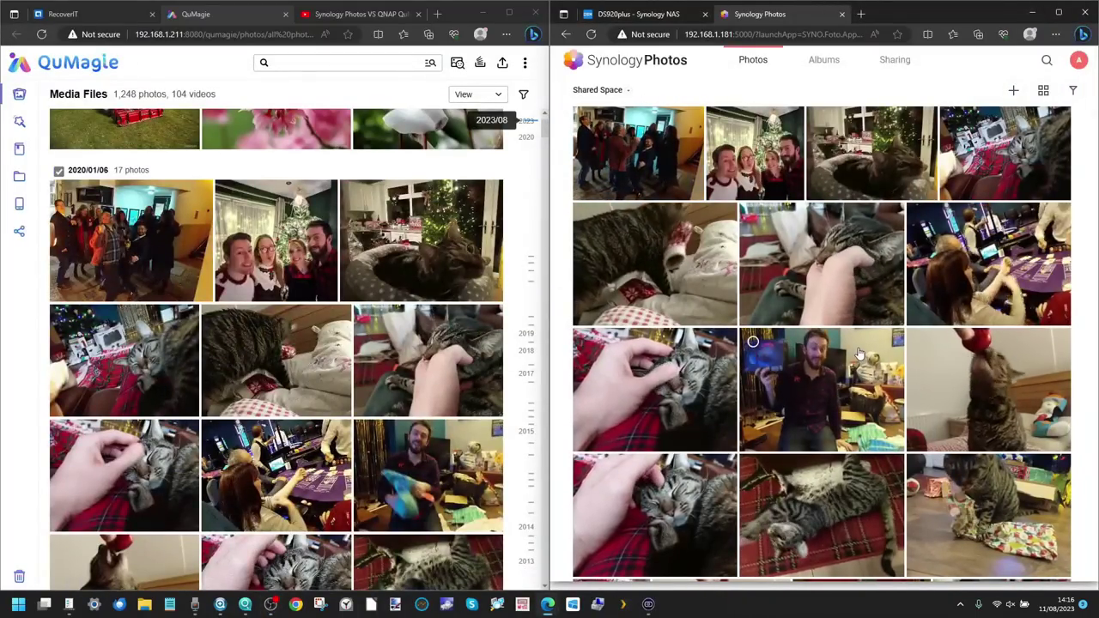
- Compare how Synology Photos and QuMagie lay out the January 2020 photos in their timelines
scroll(671, 197, "down", 1)
scroll(670, 197, "down", 4)
scroll(671, 195, "up", 5)
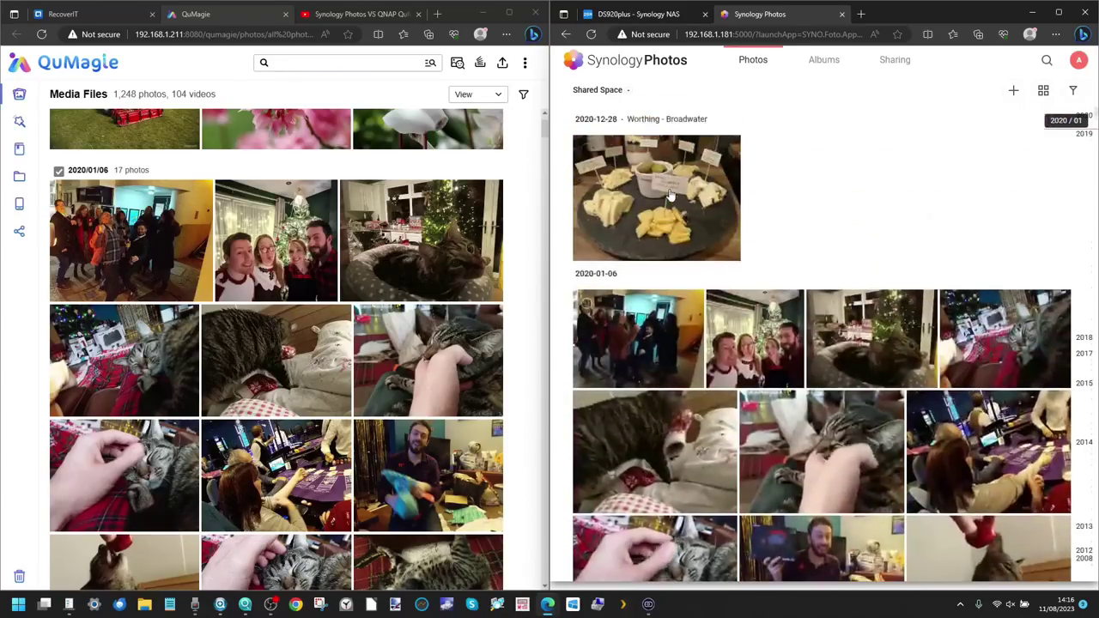
scroll(671, 194, "down", 1)
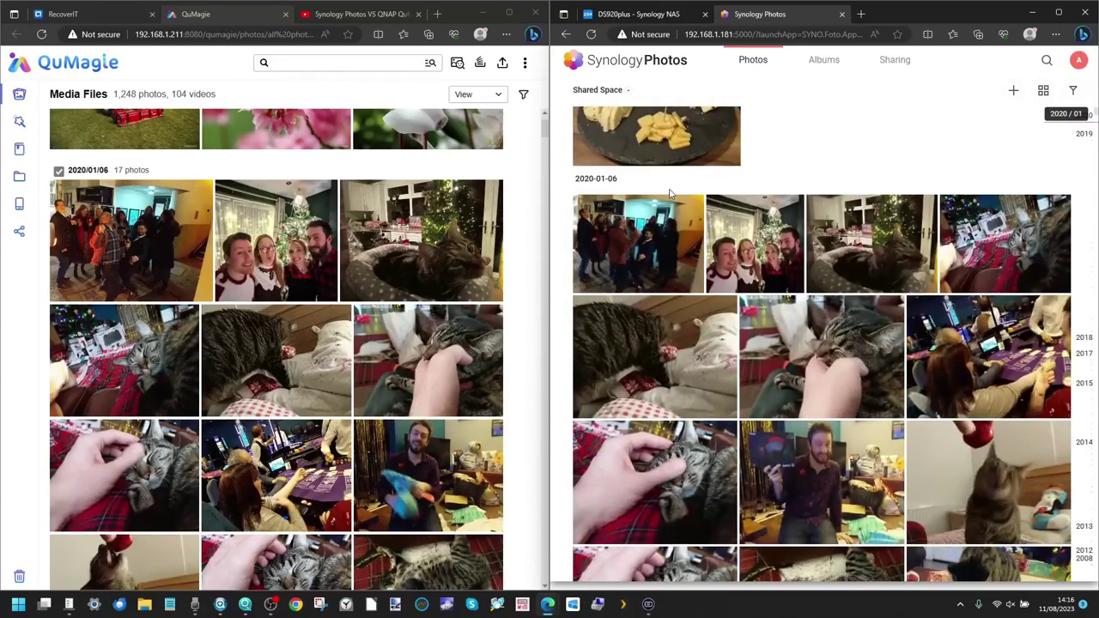
scroll(671, 196, "down", 1)
scroll(671, 195, "up", 2)
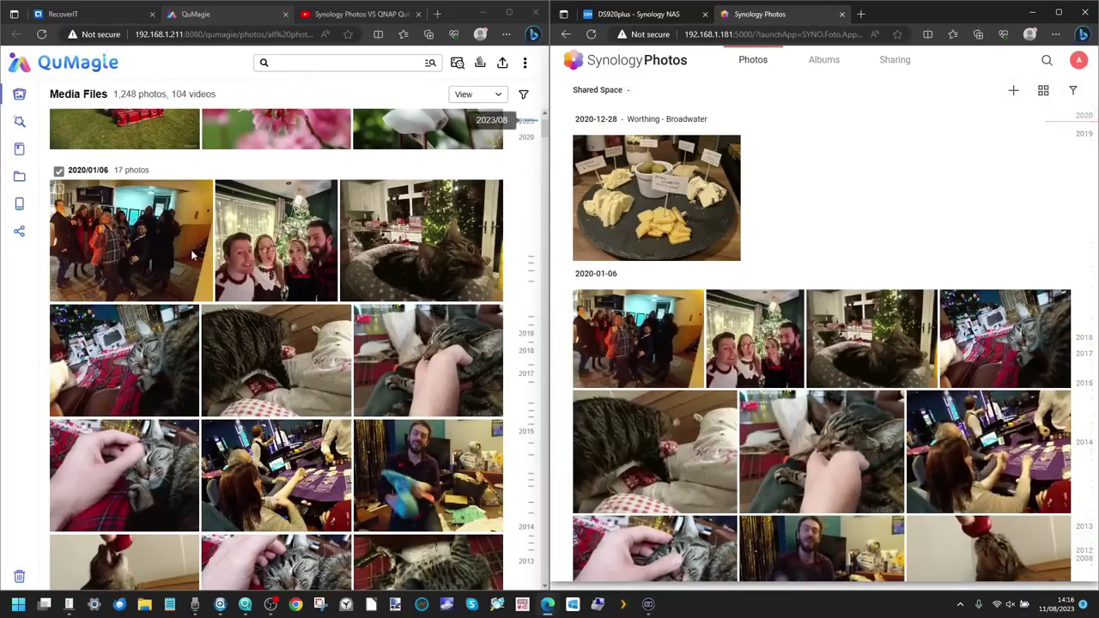
scroll(199, 251, "down", 10)
scroll(199, 251, "down", 10)
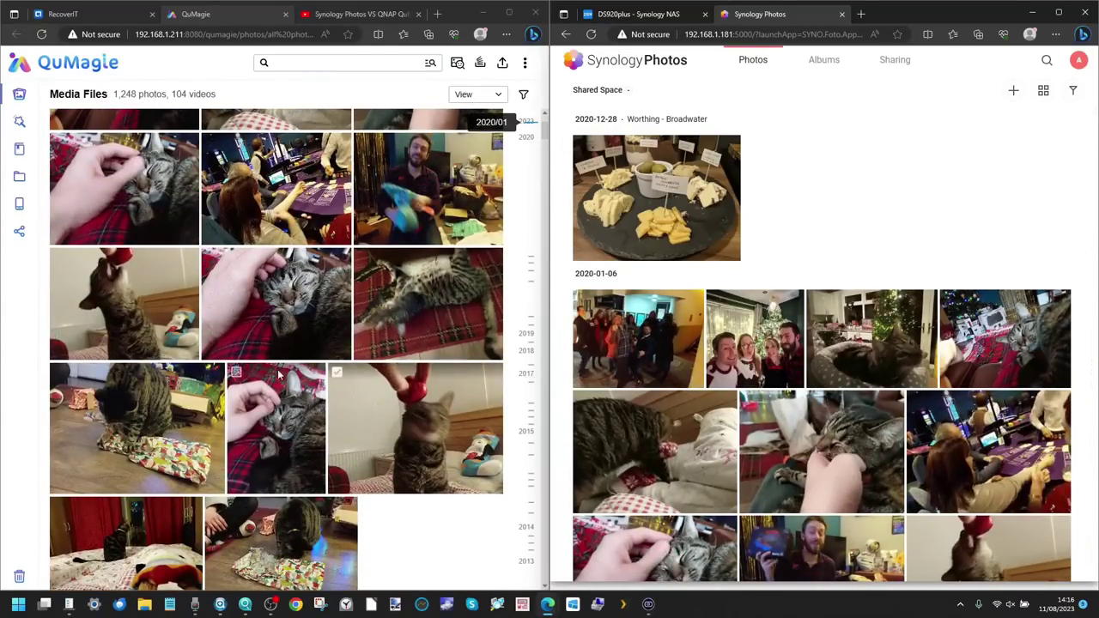
scroll(278, 369, "up", 3)
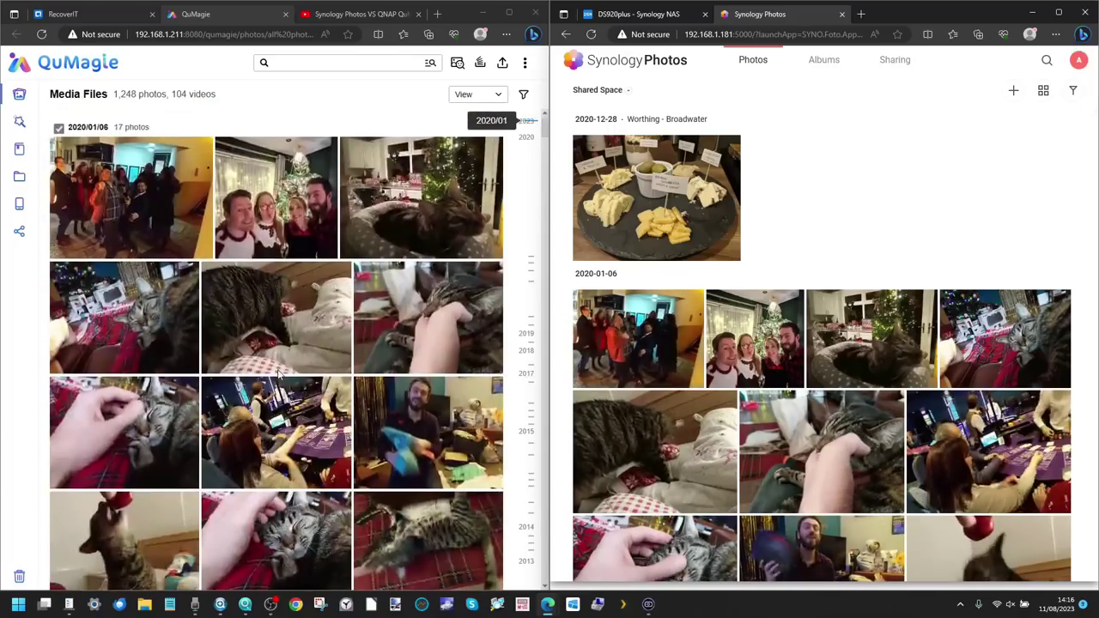
- View the group party photo from January 6, 2020 in both QuMagie and Synology Photos and return to both photo libraries
left_click(129, 197)
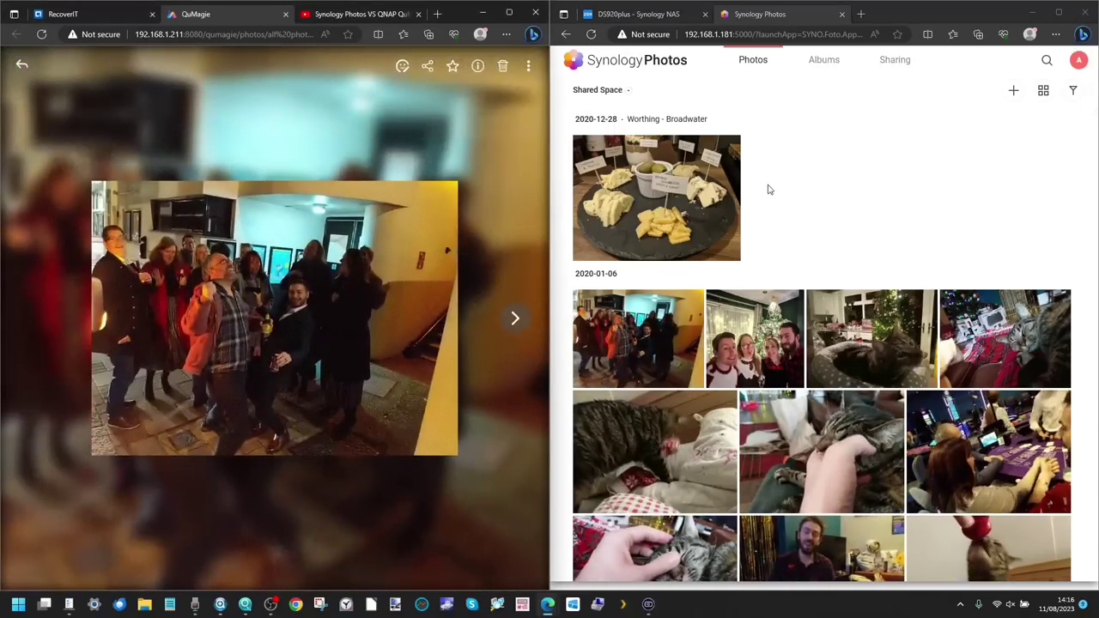
left_click(678, 326)
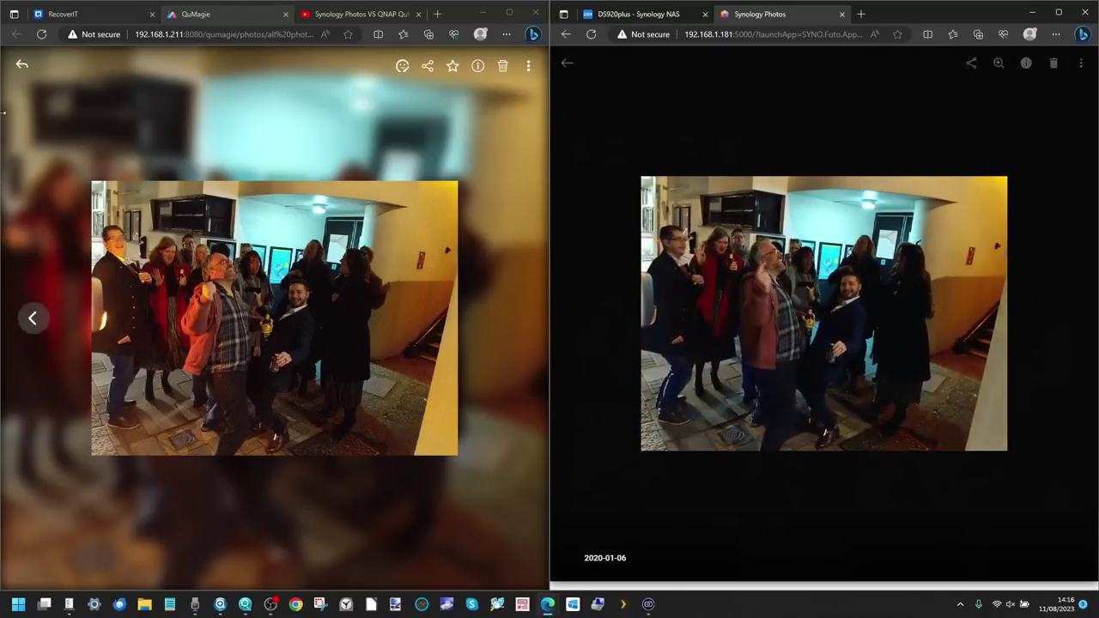
left_click(24, 64)
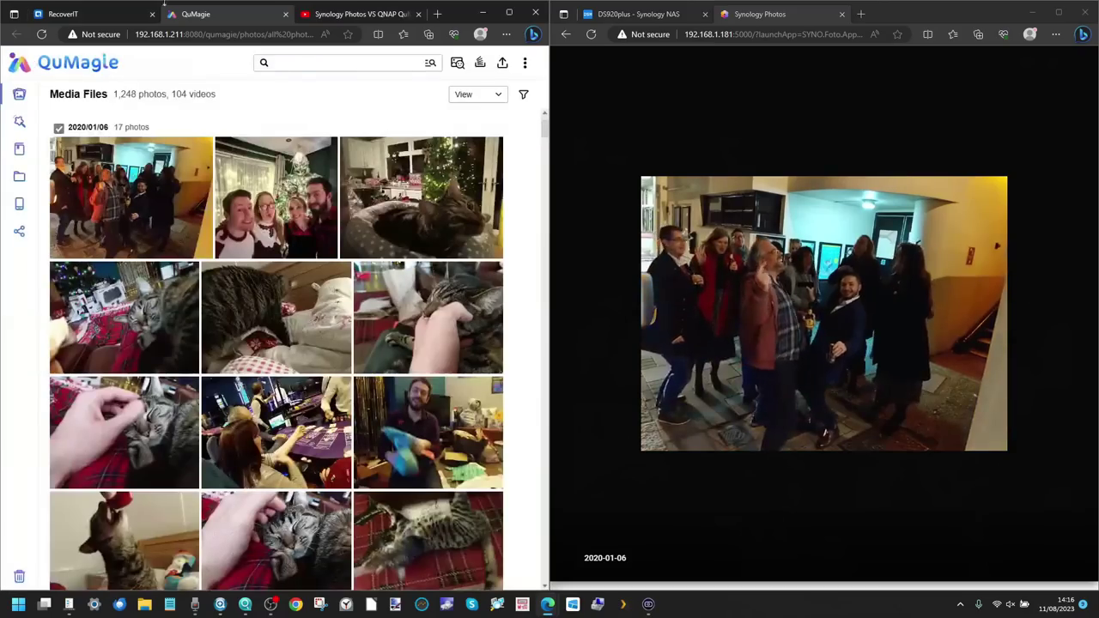
left_click(570, 58)
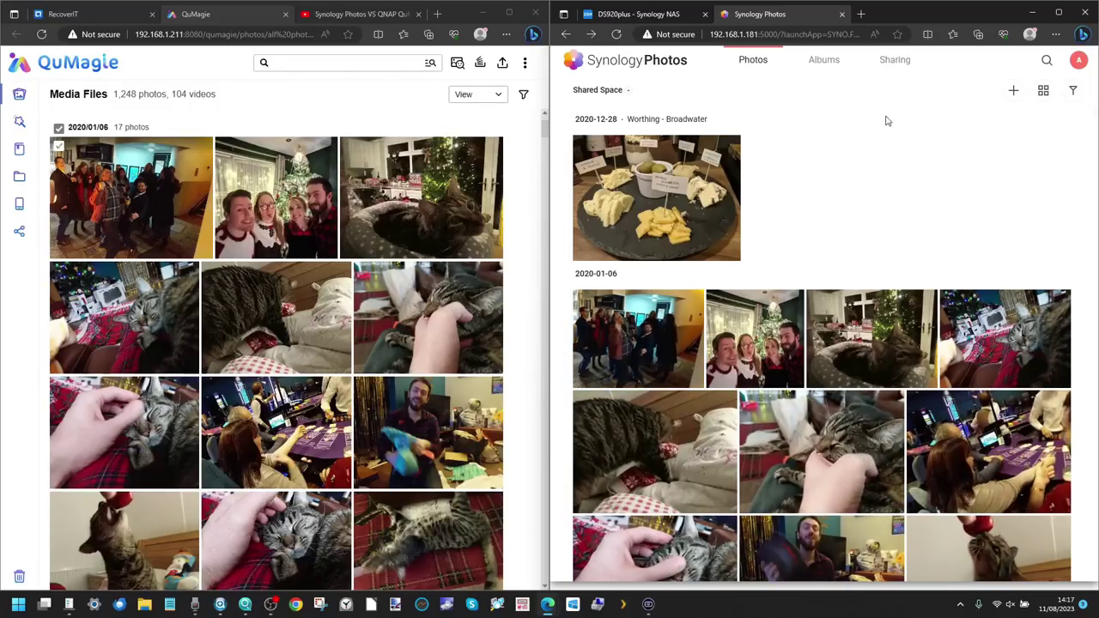
- Check the folder view in Synology Photos, return to the timeline view and look over the Quick Filter options
left_click(1043, 93)
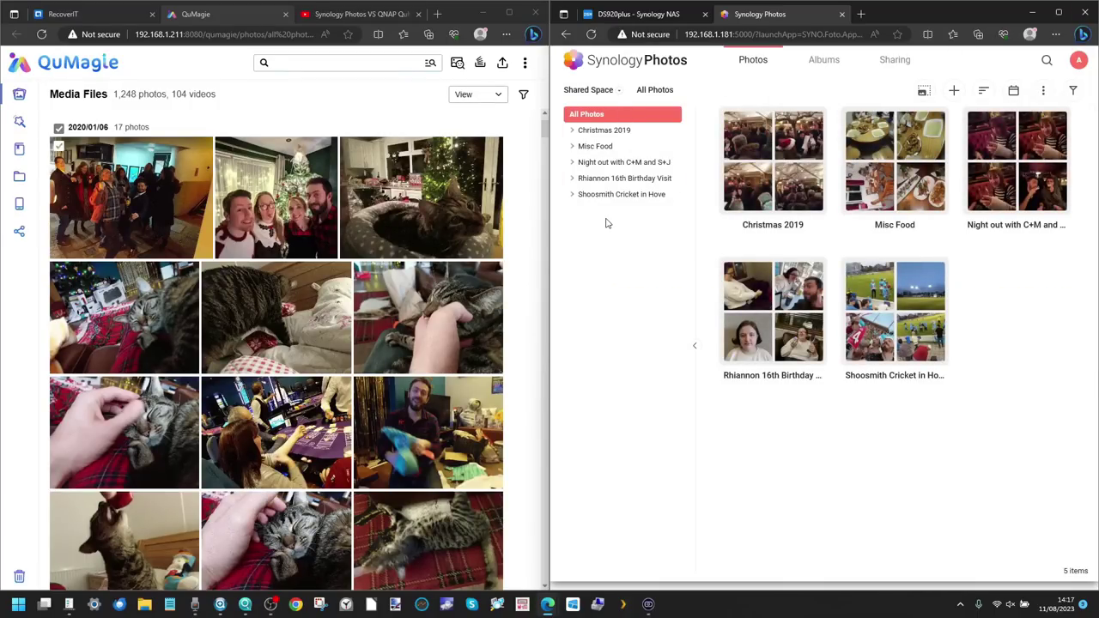
left_click(1012, 92)
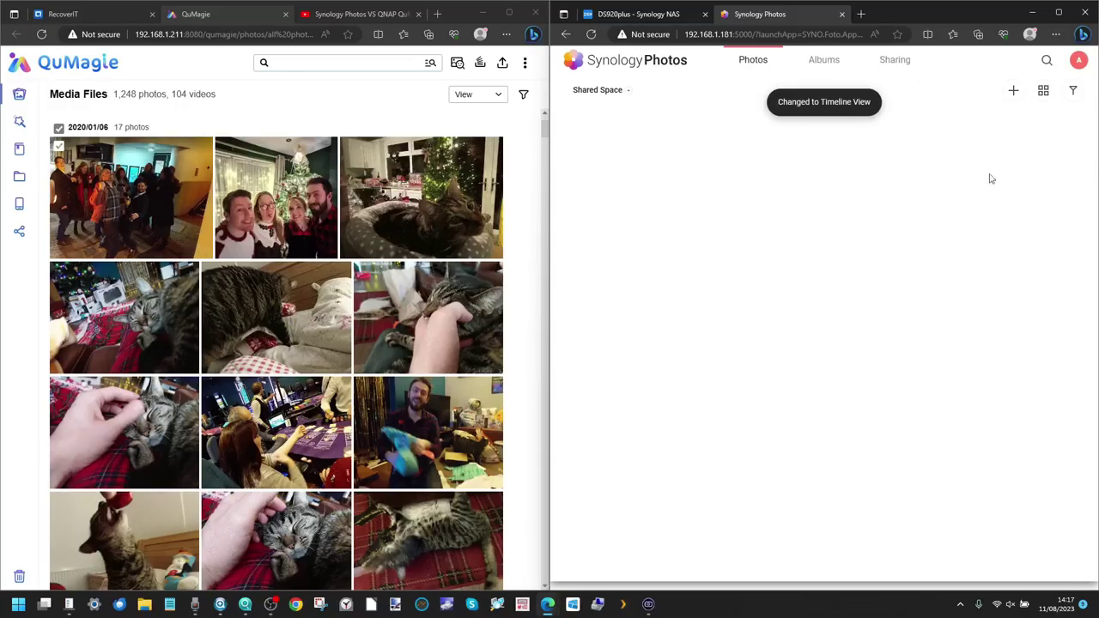
scroll(833, 202, "down", 10)
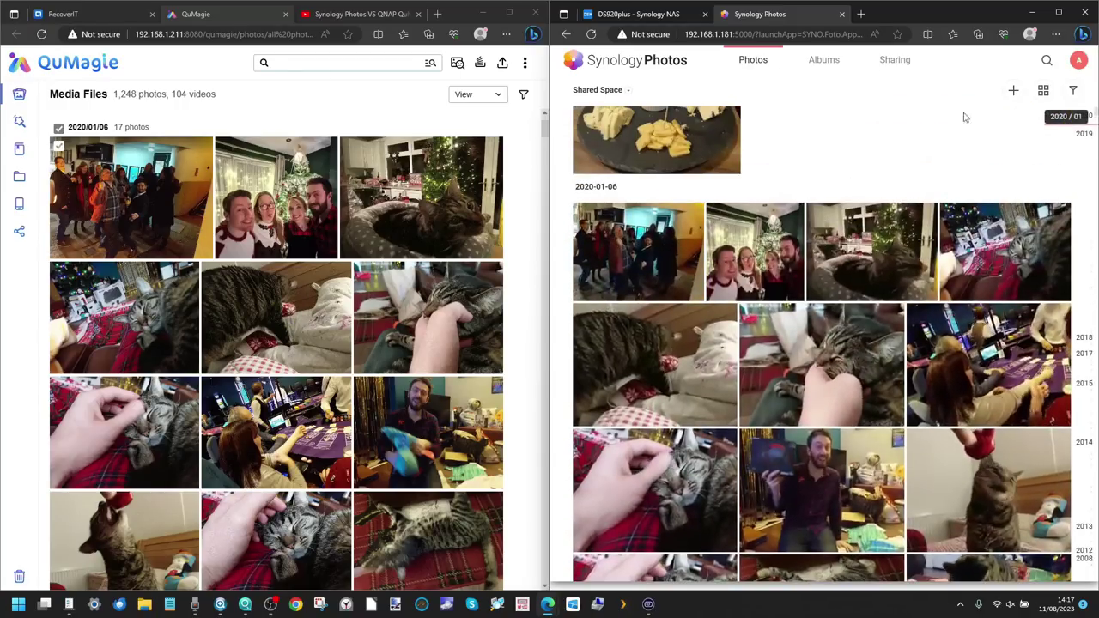
left_click(1072, 90)
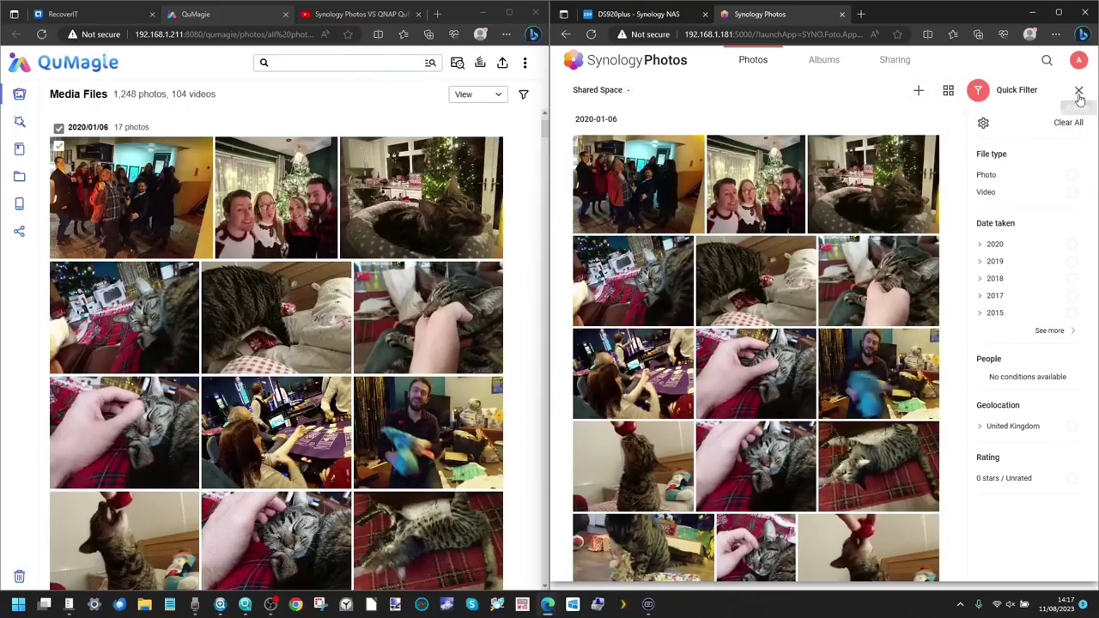
left_click(1078, 90)
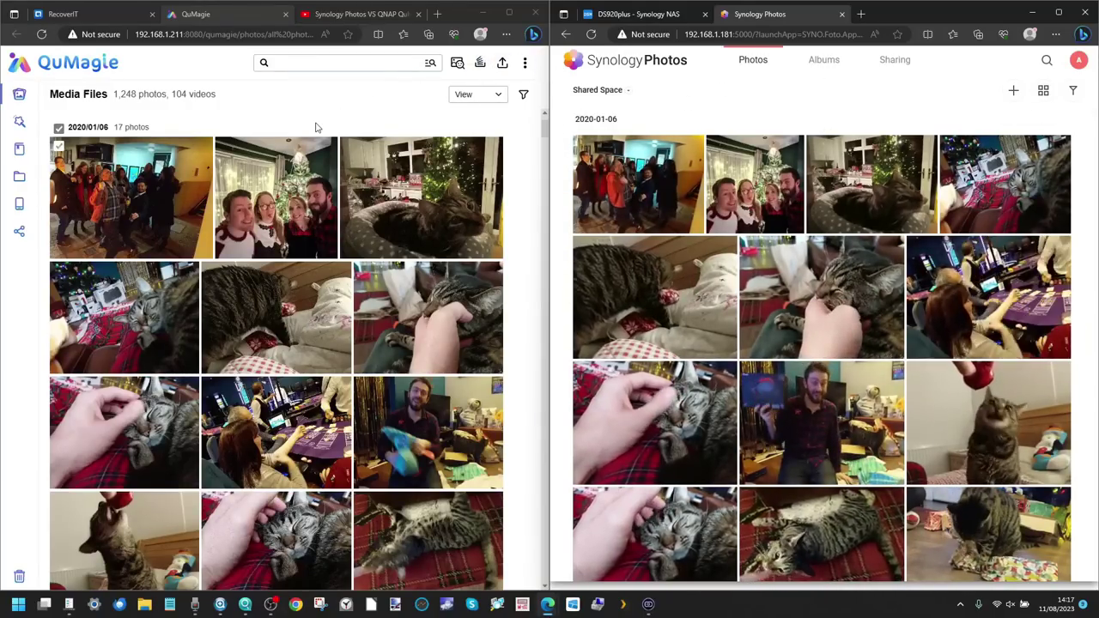
- Try QuMagie's gallery layout without date groups at different thumbnail sizes, set the smallest size and restore the timeline layout
left_click(468, 95)
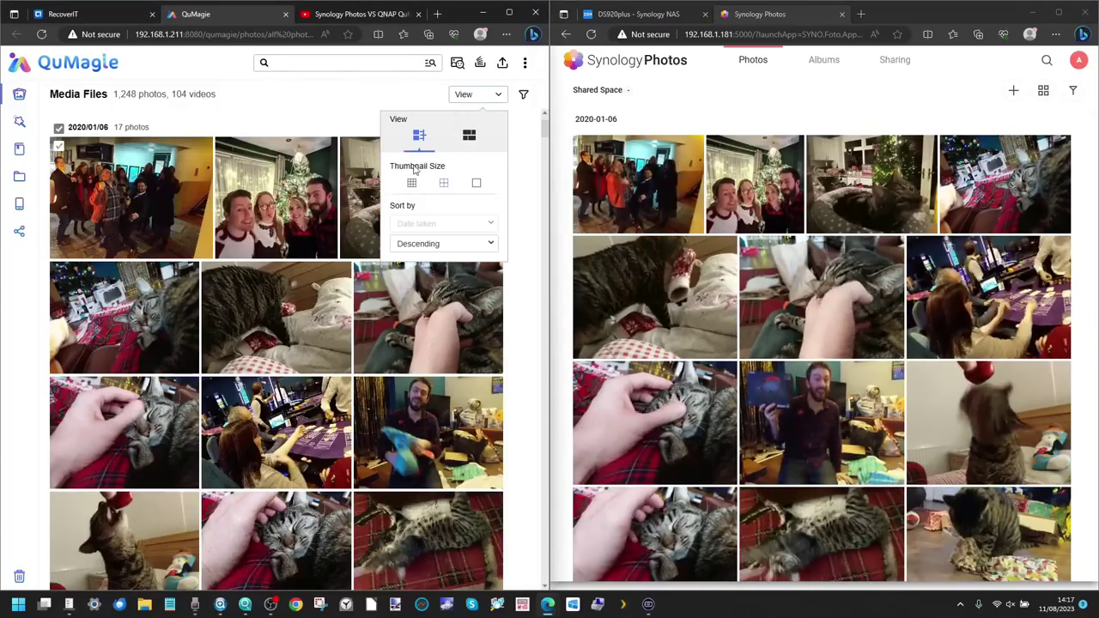
left_click(468, 138)
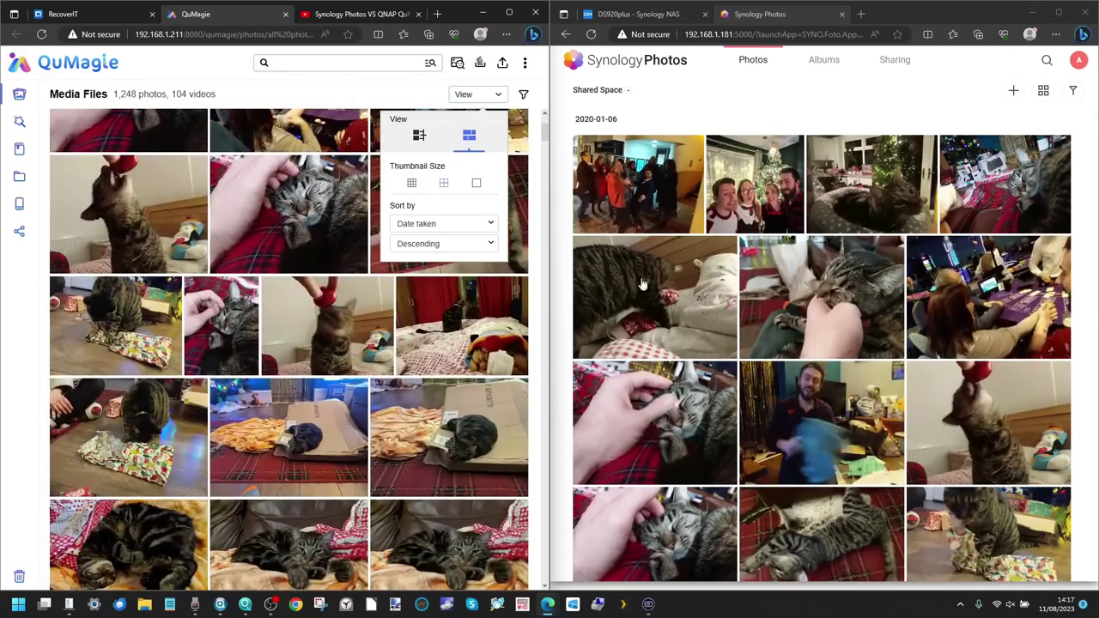
scroll(923, 296, "down", 10)
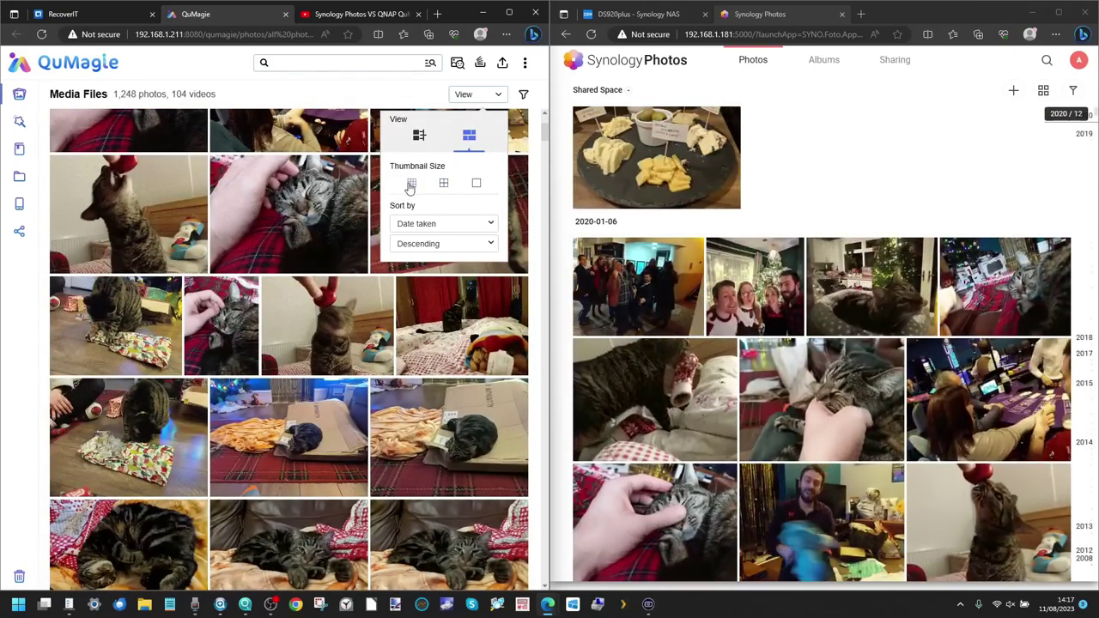
left_click(411, 184)
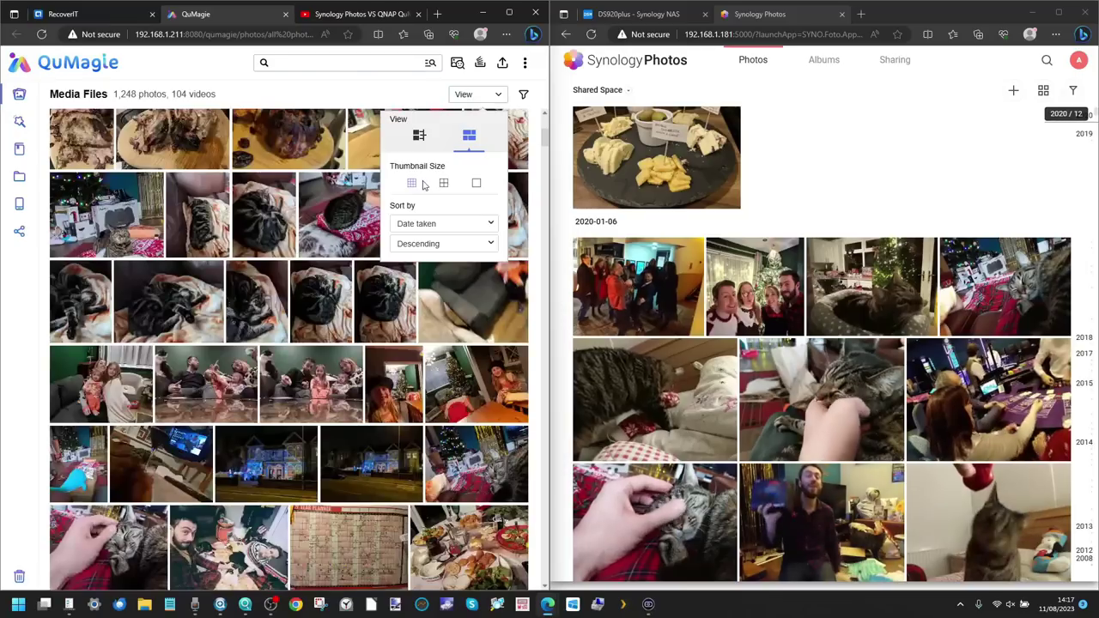
left_click(476, 183)
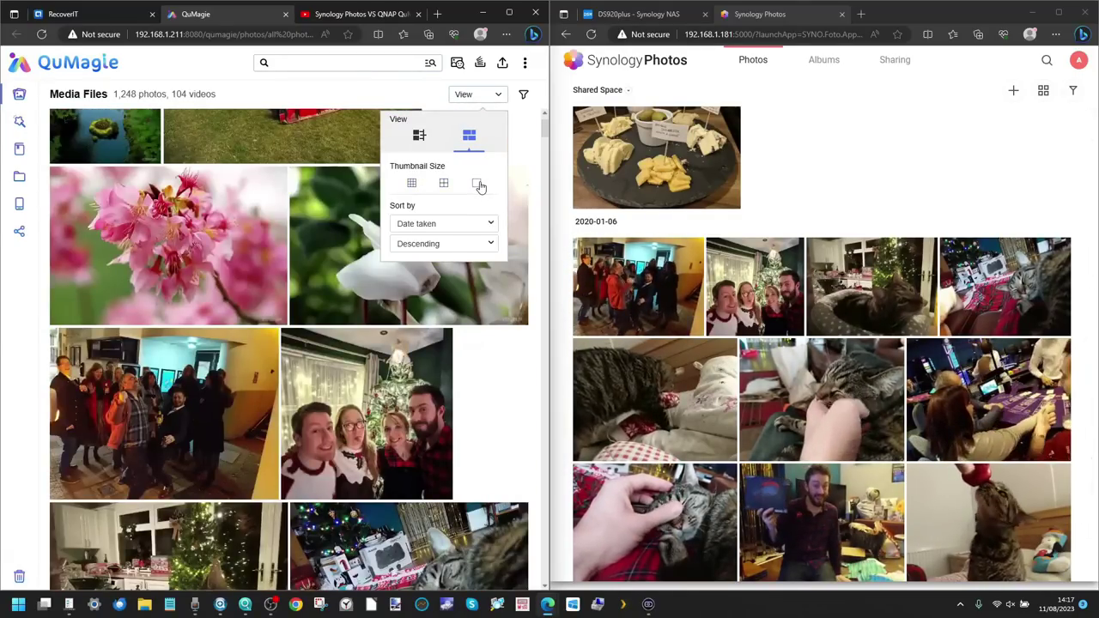
left_click(412, 184)
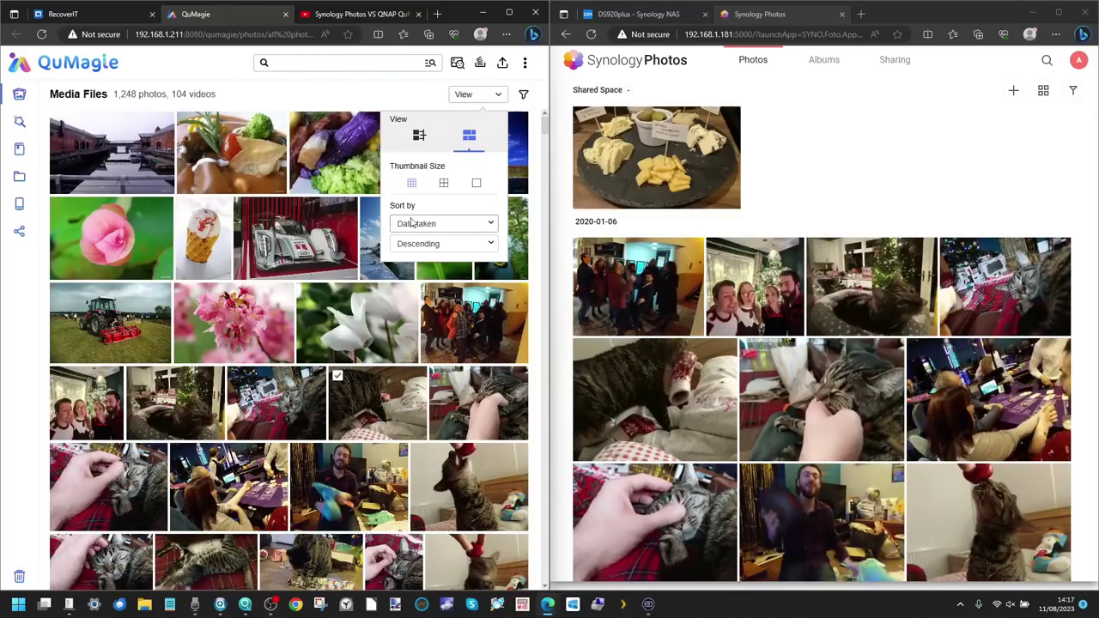
scroll(829, 365, "down", 2)
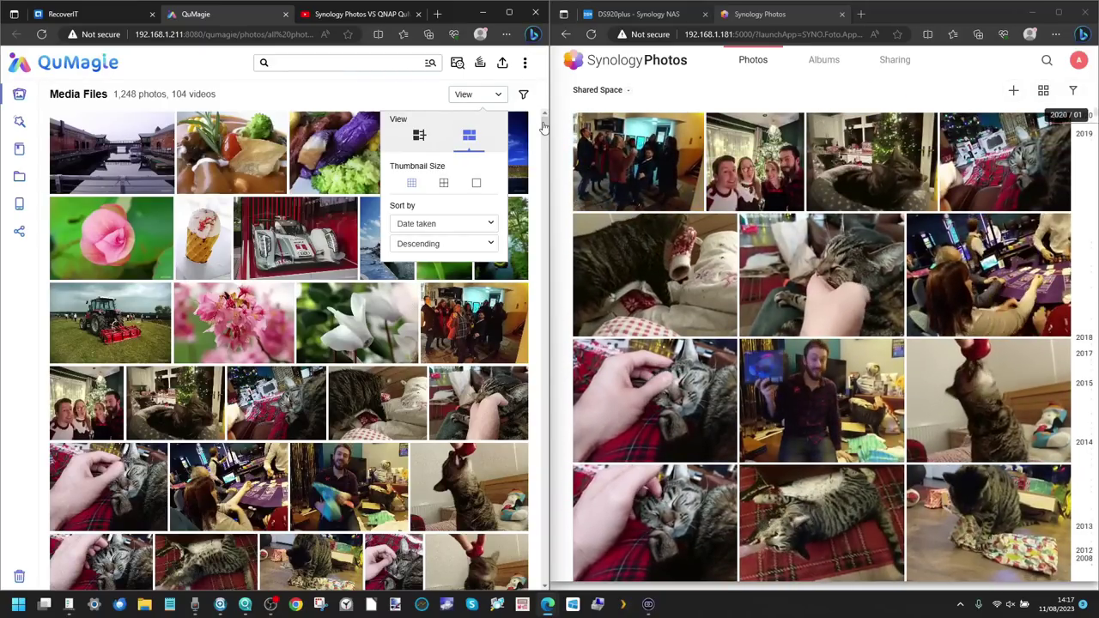
left_click(482, 97)
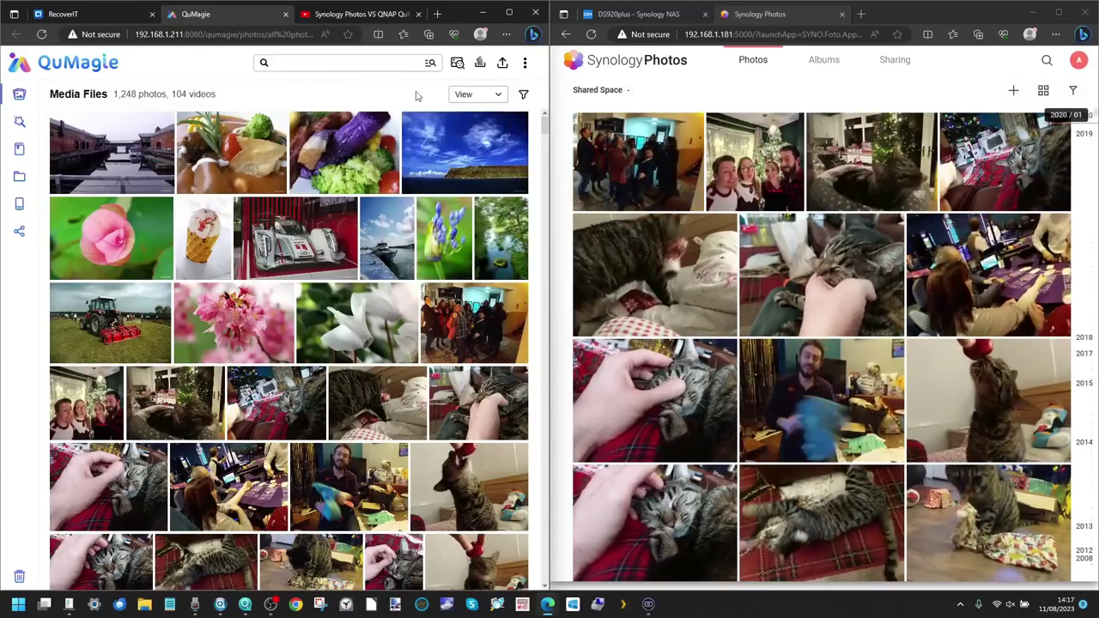
left_click(486, 100)
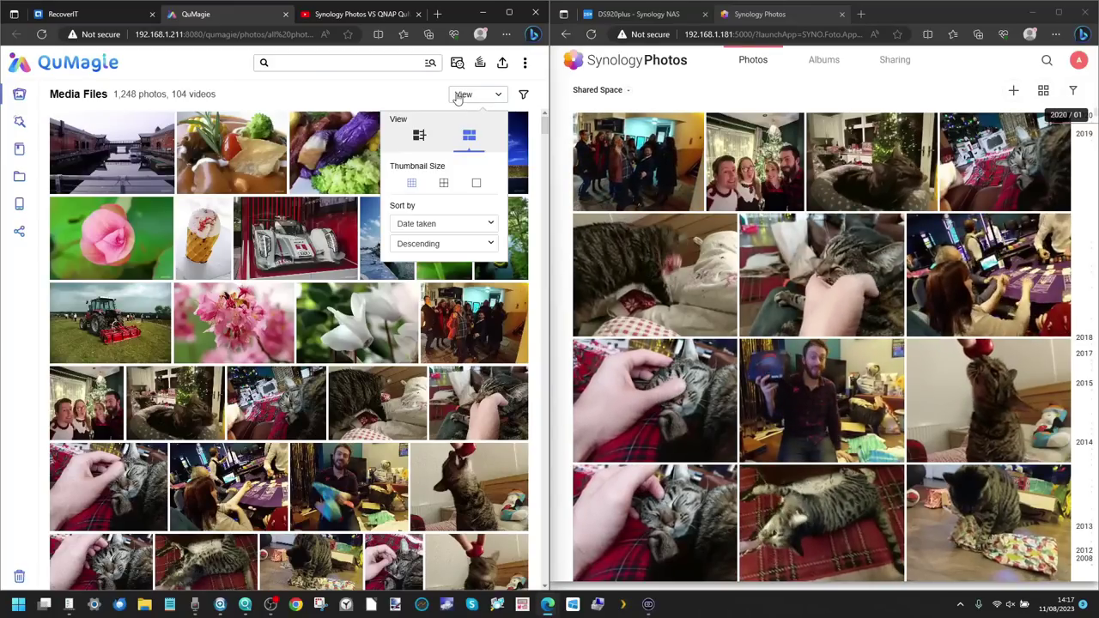
left_click(419, 135)
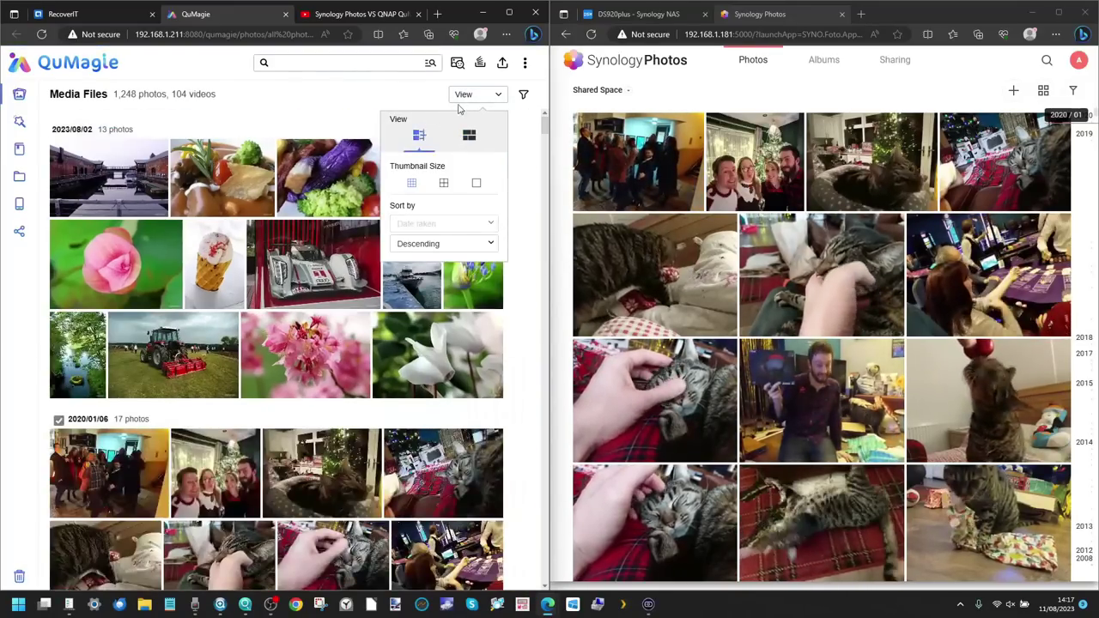
- Show the photo libraries by folder in both QuMagie and Synology Photos
mouse_move(21, 152)
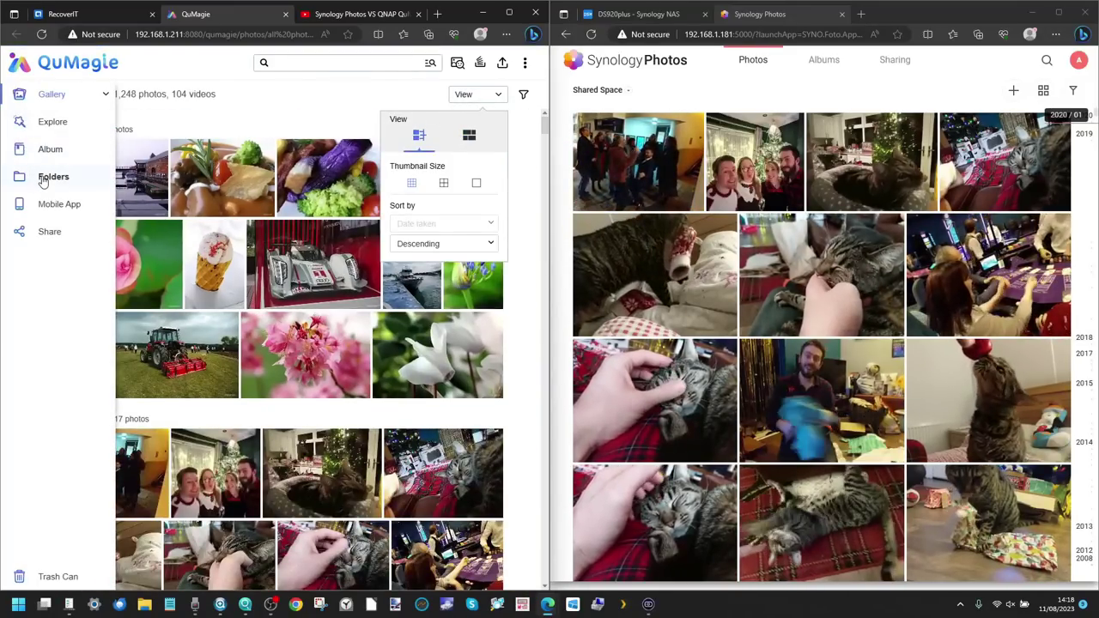
left_click(20, 176)
left_click(1043, 89)
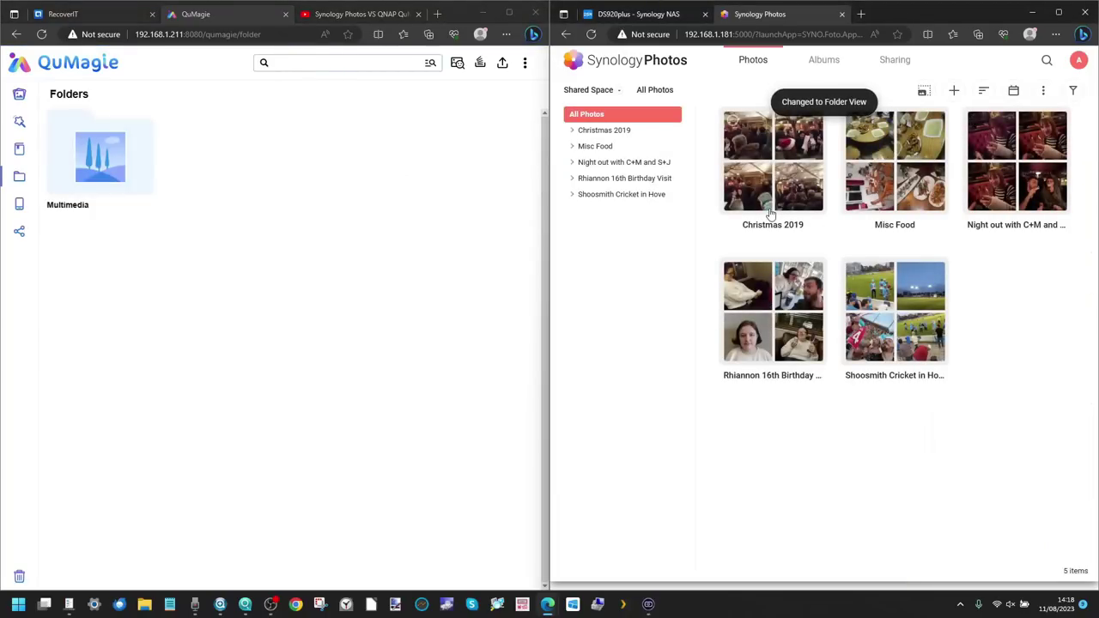
- Open the Photos folder under Multimedia > PLEX TEST MEDIA in QuMagie
left_click(129, 160)
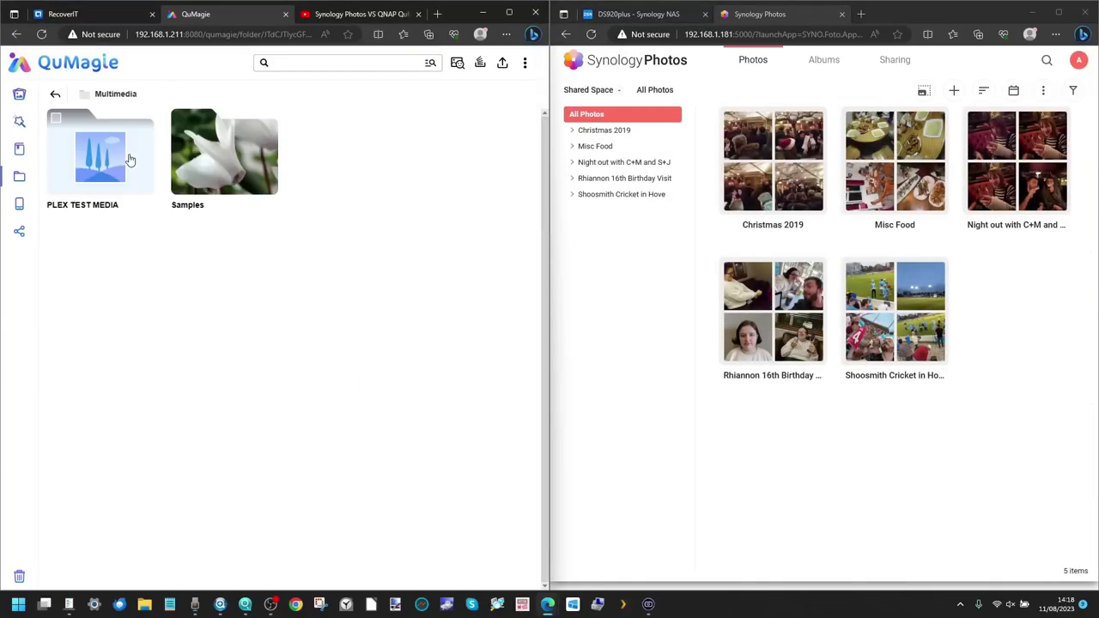
left_click(113, 160)
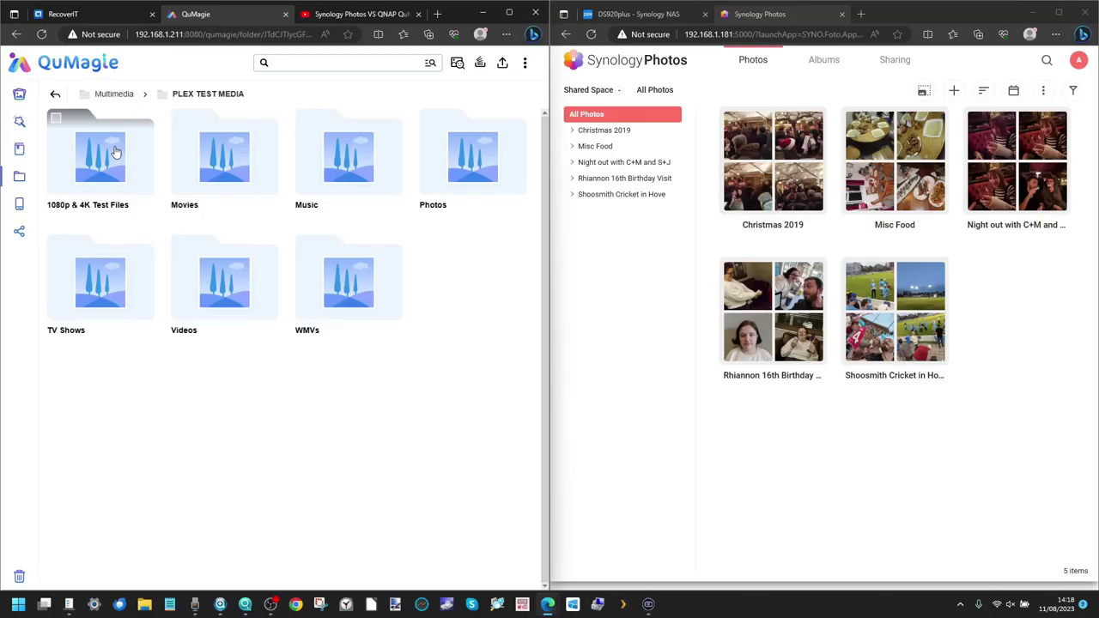
left_click(447, 167)
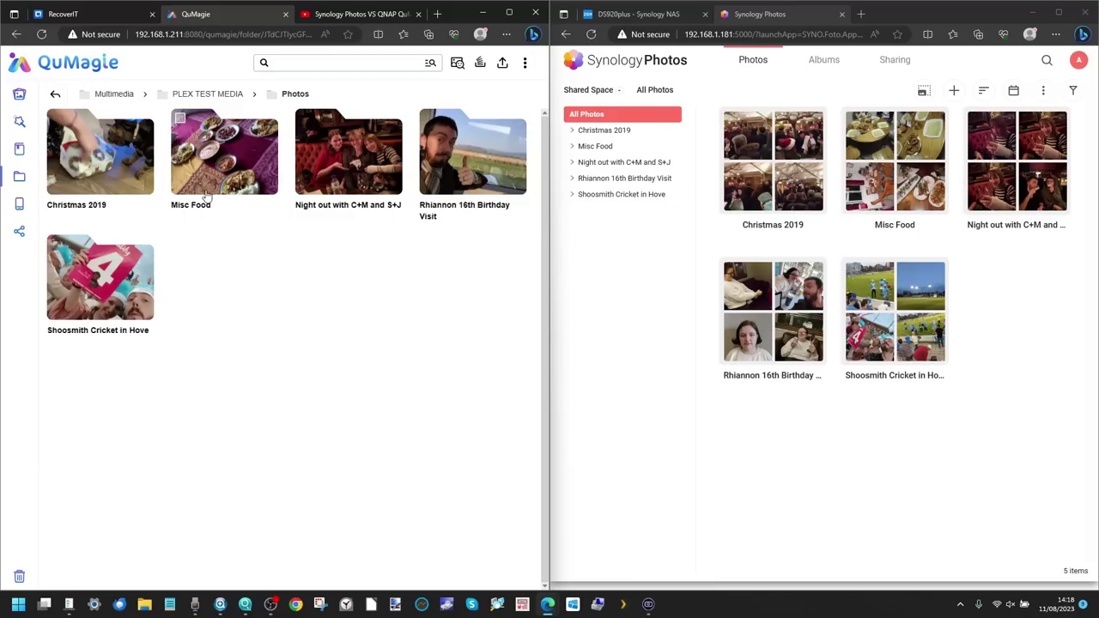
left_click(225, 96)
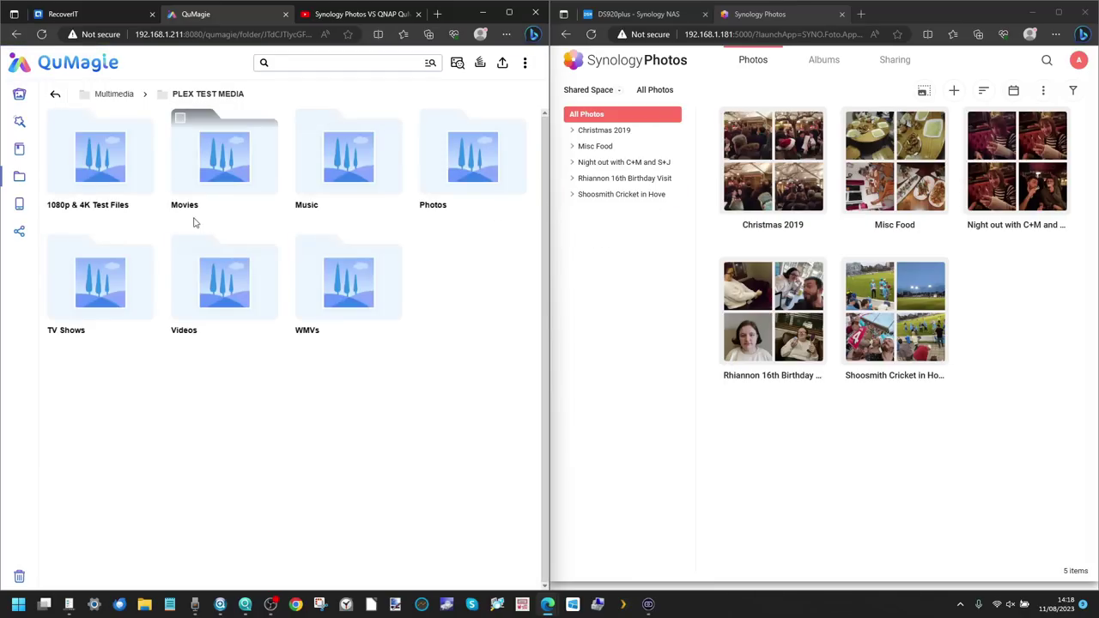
left_click(447, 138)
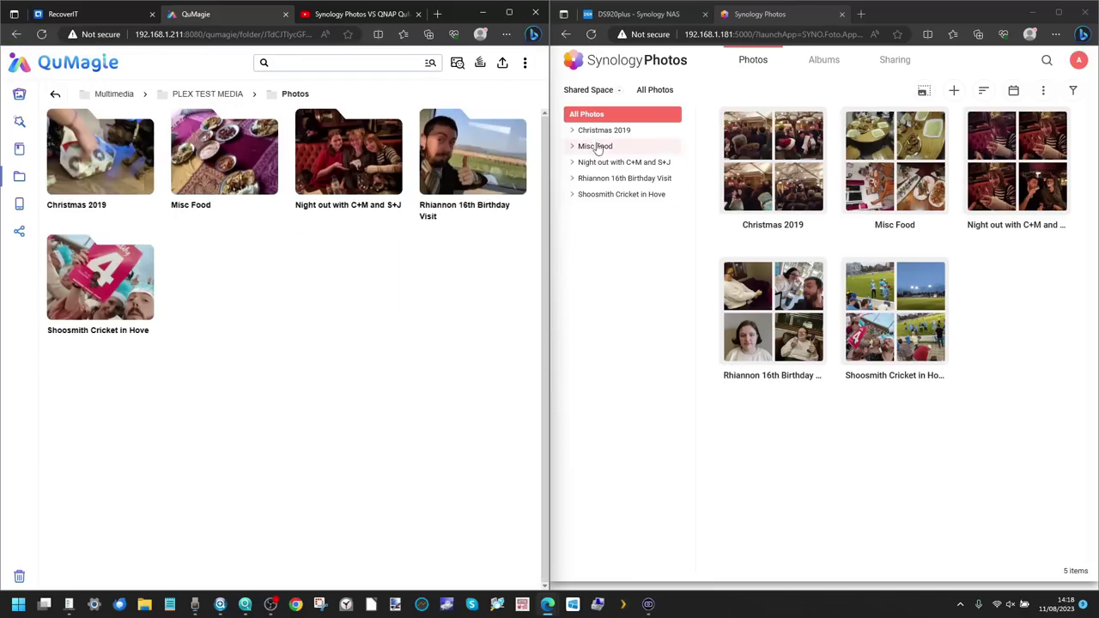
- Check the thumbnail size control in Synology Photos and go back up to the Multimedia folder in QuMagie
left_click(931, 92)
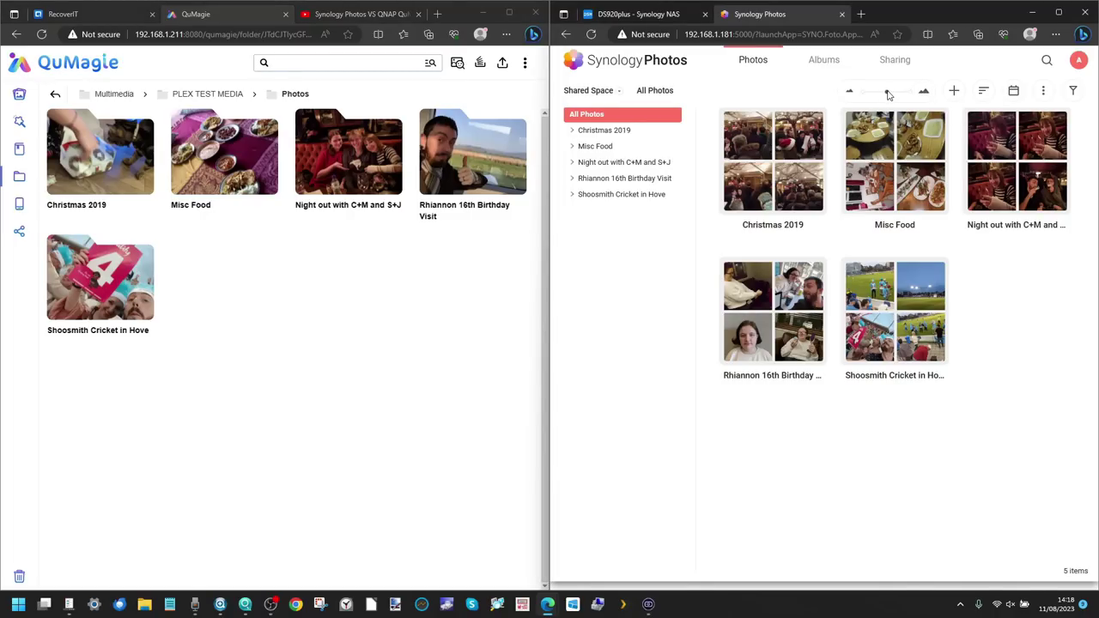
left_click(963, 251)
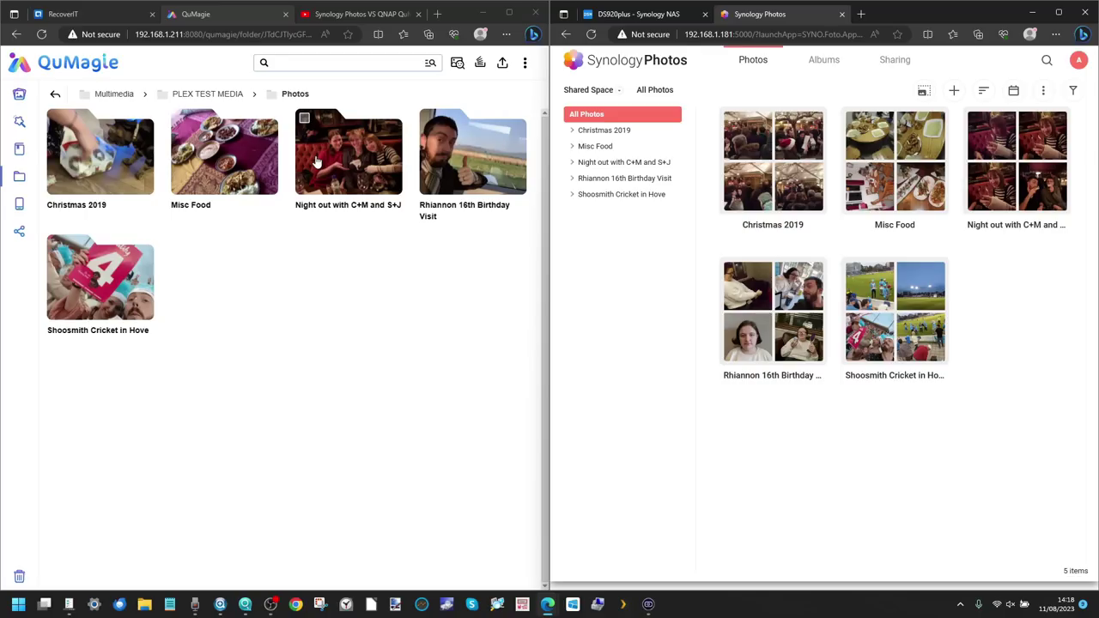
left_click(222, 95)
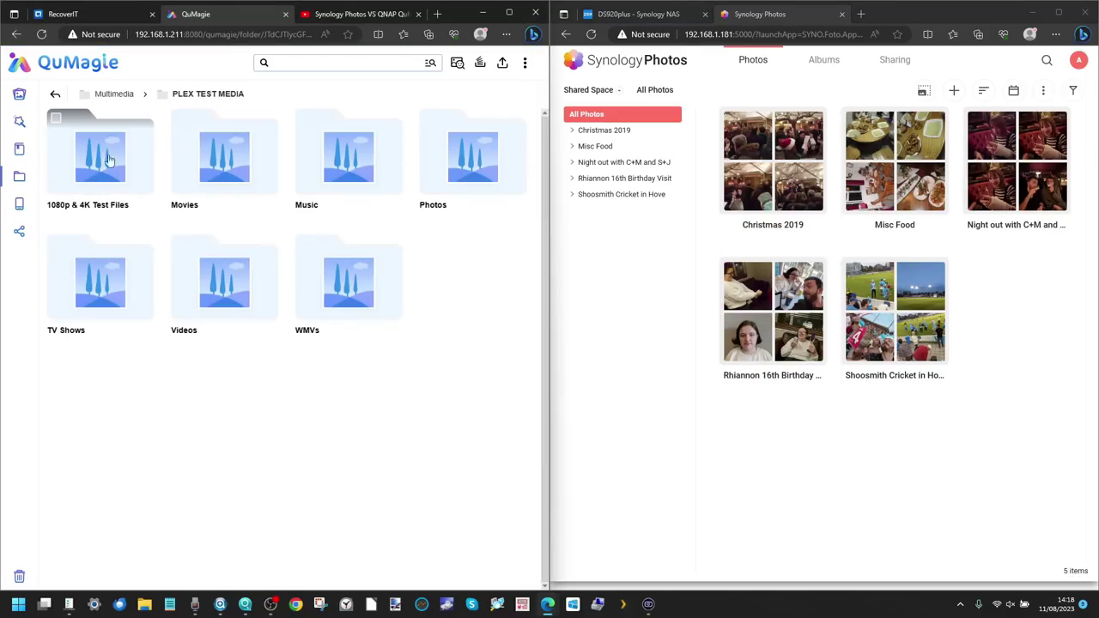
left_click(121, 95)
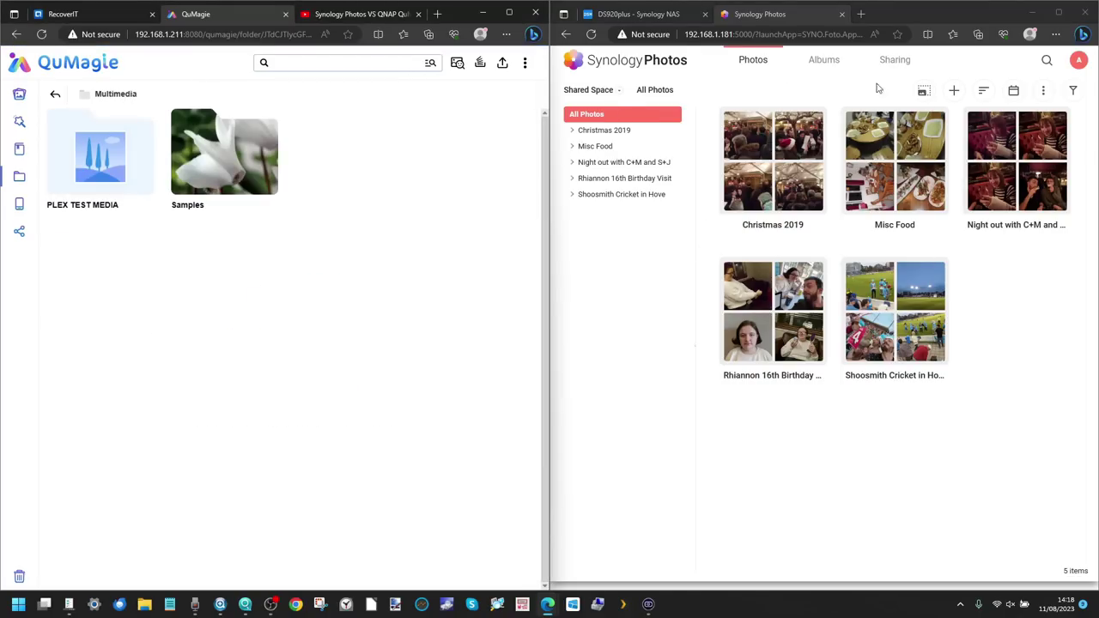
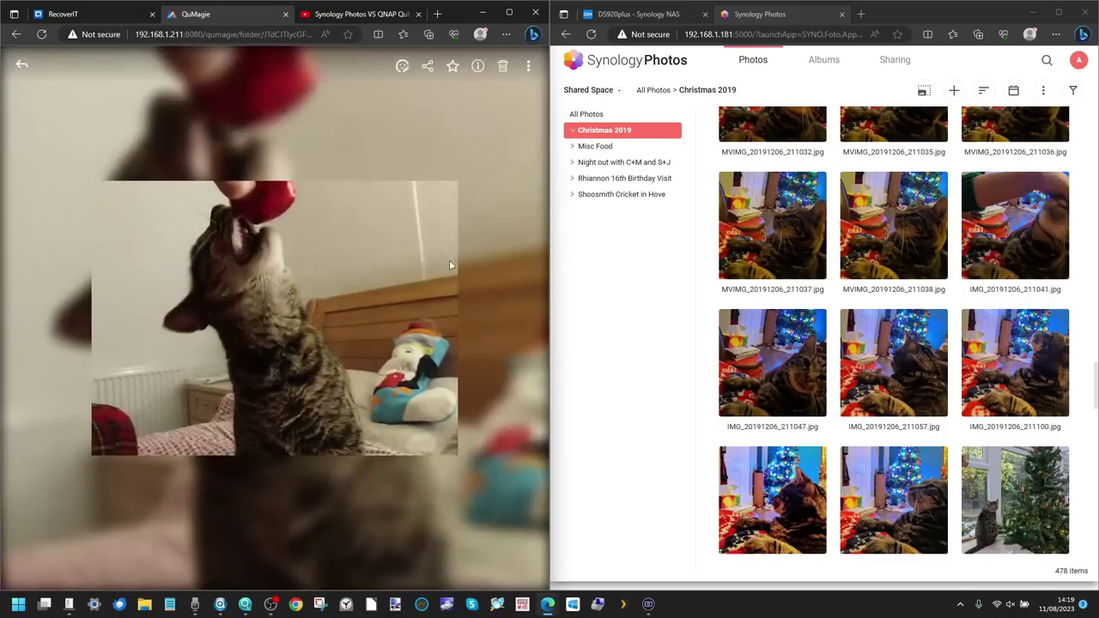
- Return from the cat photo to QuMagie's Christmas 2019 folder and browse the same folder in Synology Photos
right_click(237, 210)
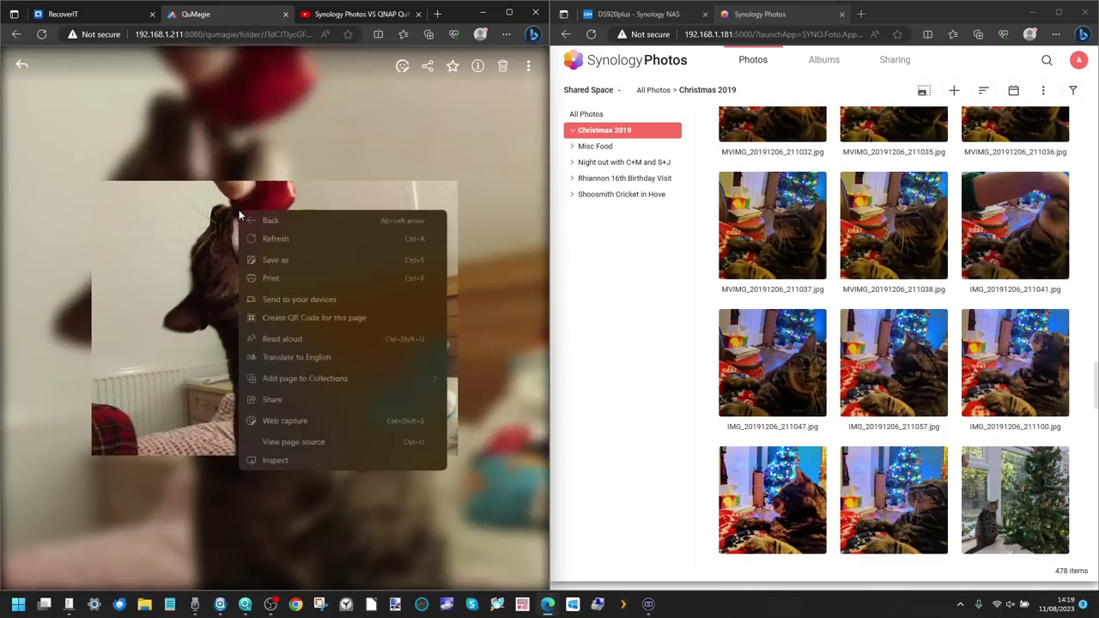
left_click(296, 149)
left_click(23, 69)
scroll(380, 284, "down", 5)
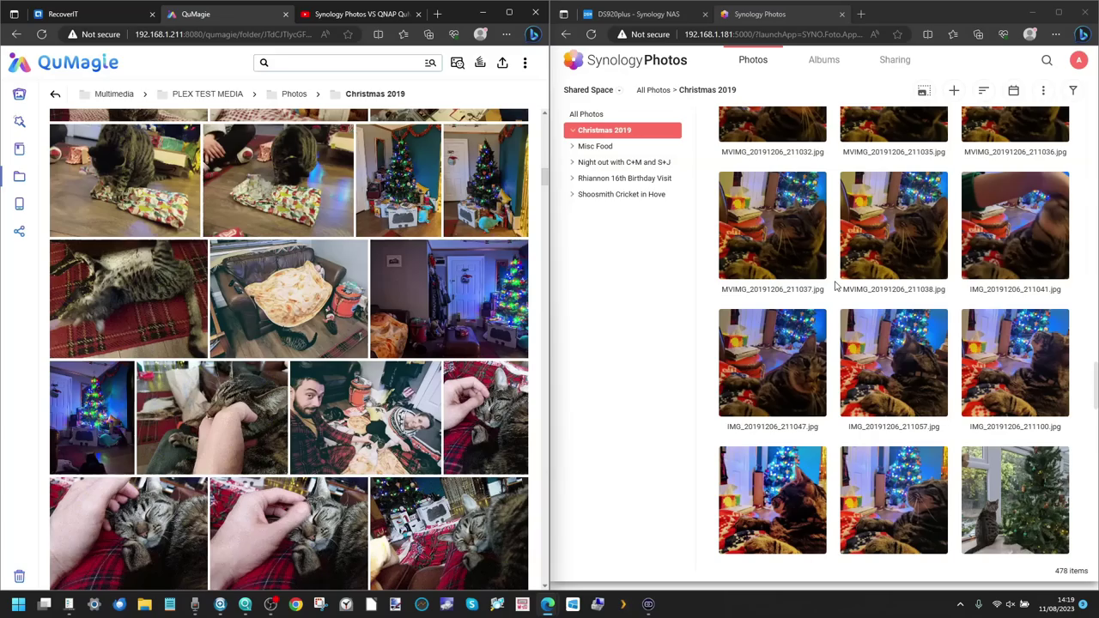
scroll(837, 286, "down", 15)
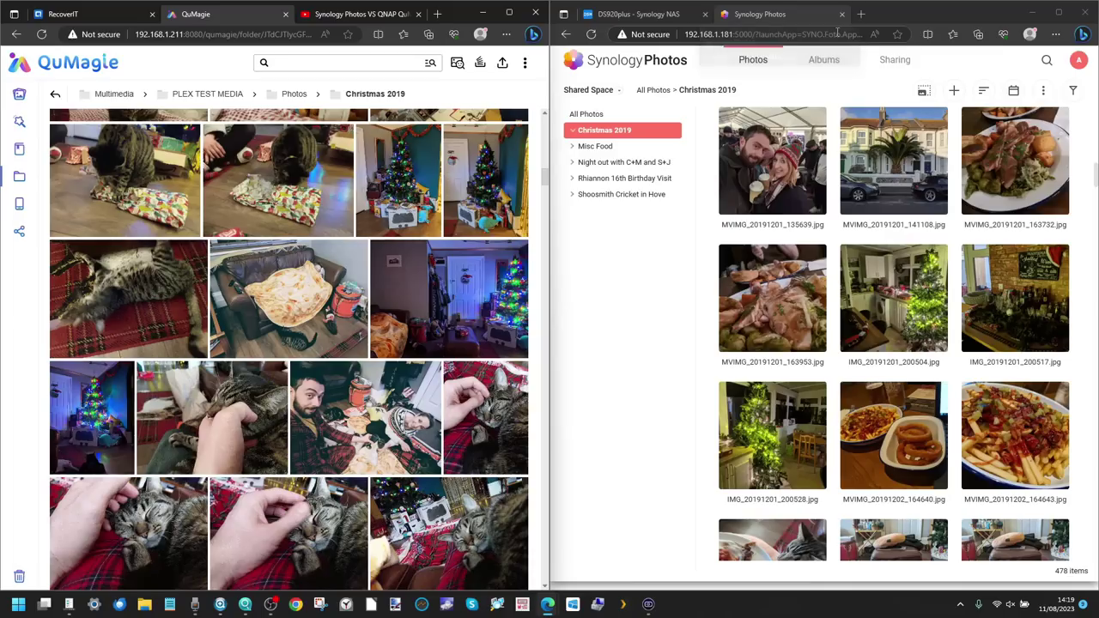
- Switch to the DS920plus DSM desktop and open the Indexing Service settings in Control Panel
left_click(637, 14)
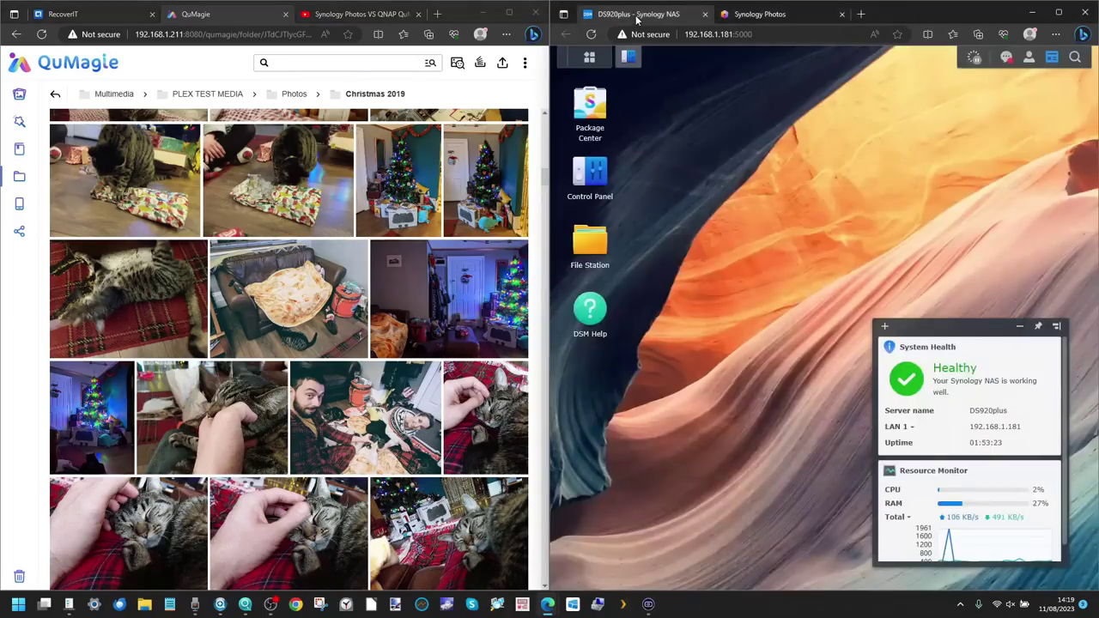
left_click(628, 57)
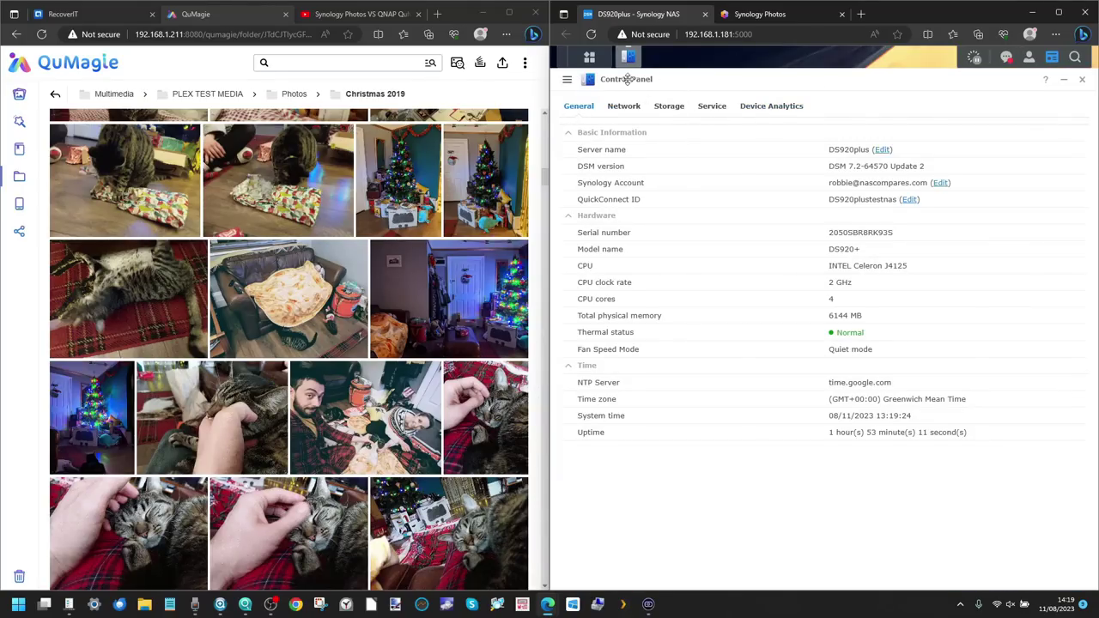
left_click(567, 79)
scroll(605, 233, "down", 1)
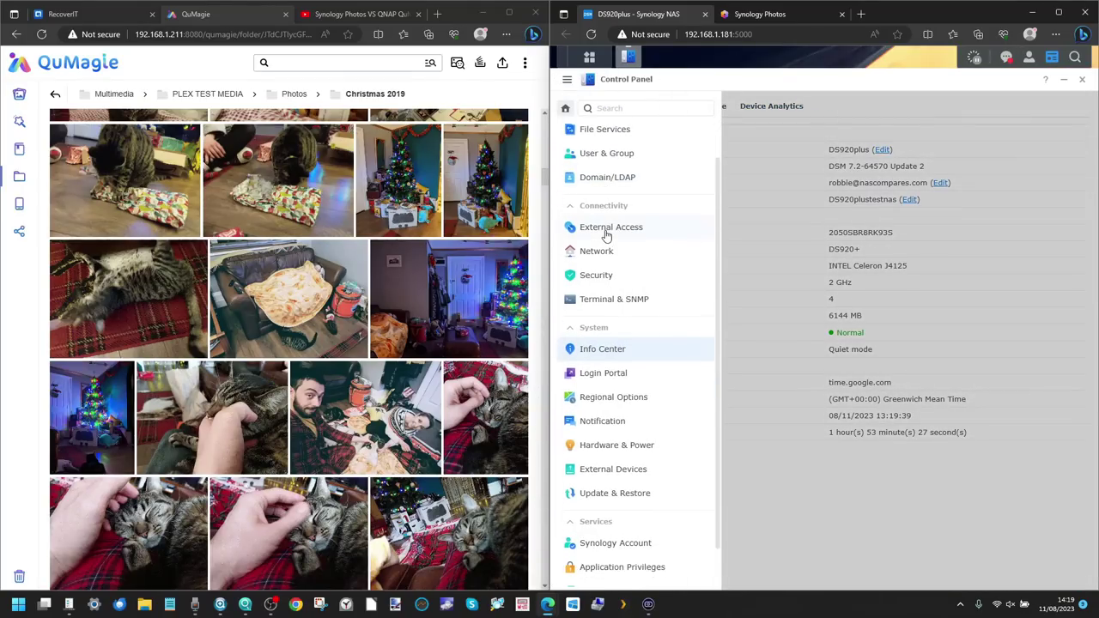
scroll(605, 234, "down", 1)
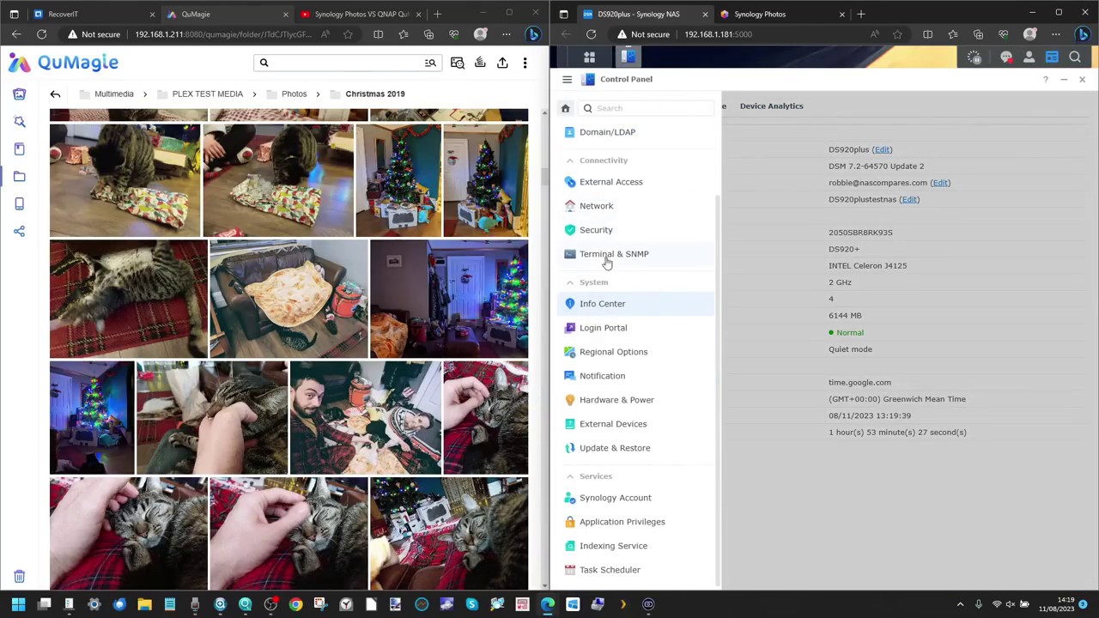
left_click(628, 547)
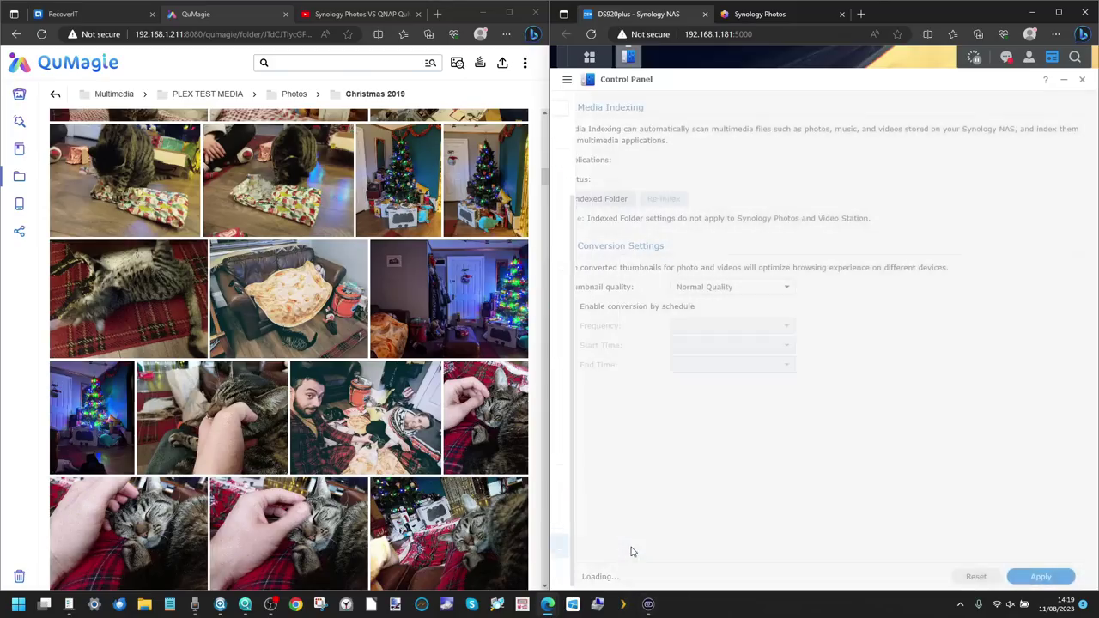
- Review the indexed folders in the DS920+ Media Indexing settings and close the list without changes
left_click(599, 199)
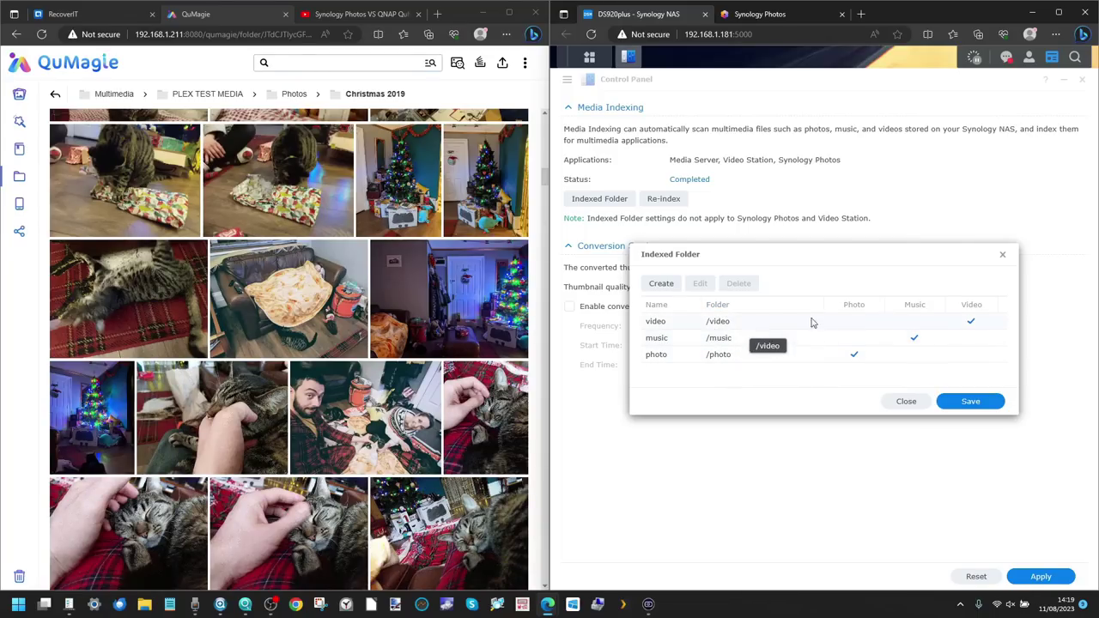
left_click(901, 401)
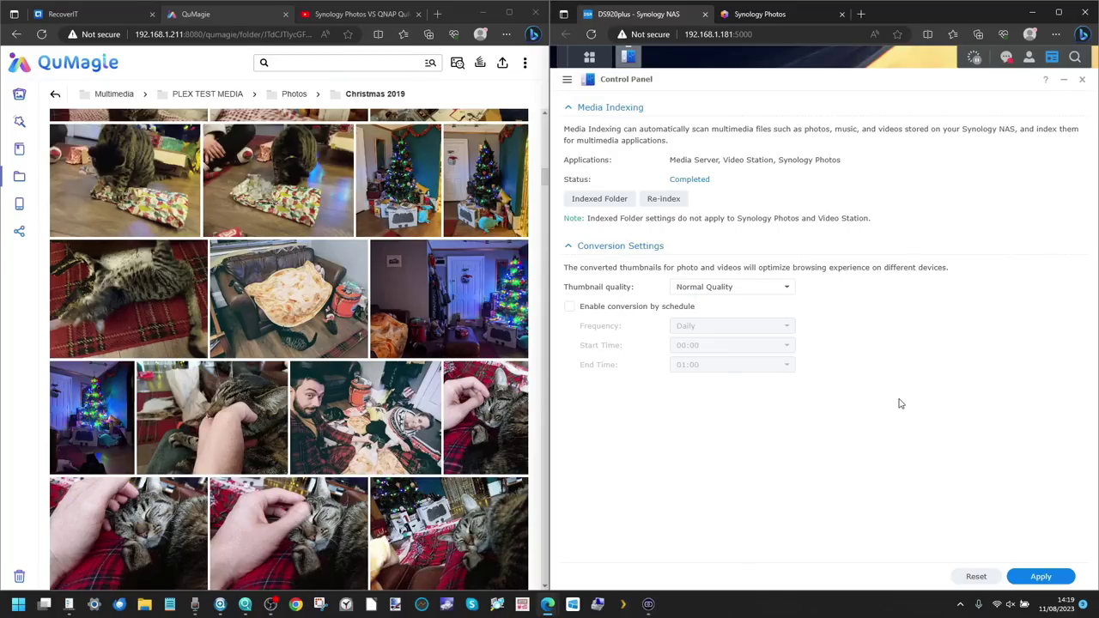
- Open File Station on the DS920+ and display the contents of the photo shared folder
left_click(590, 57)
scroll(896, 382, "down", 2)
scroll(896, 383, "up", 2)
left_click(971, 177)
left_click(629, 57)
left_click(589, 57)
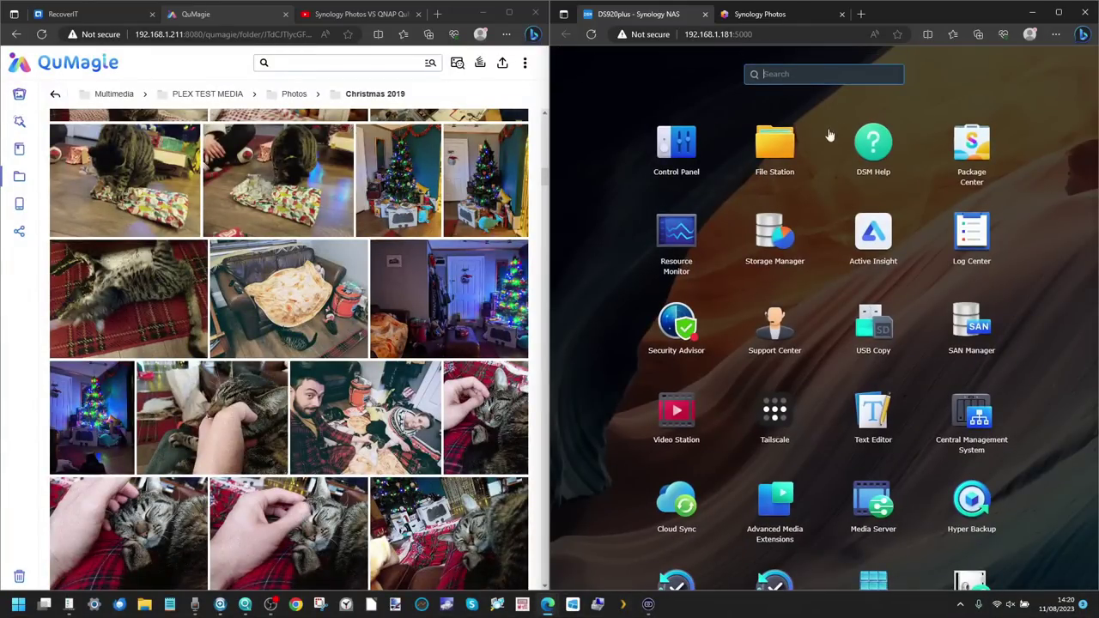
left_click(773, 137)
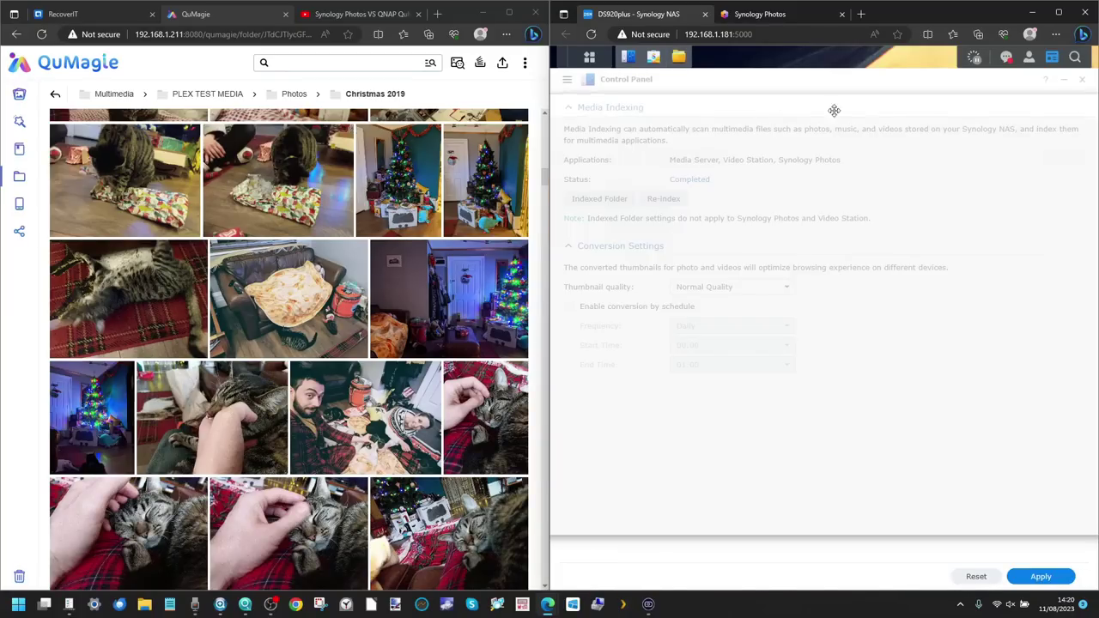
left_click_drag(617, 123, 690, 112)
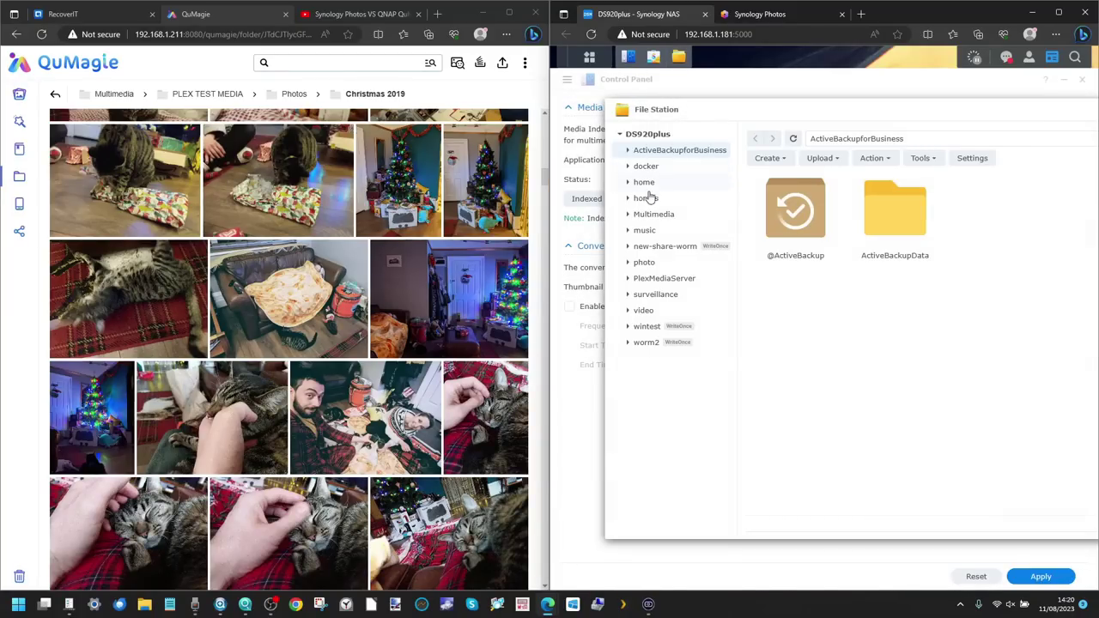
left_click(662, 264)
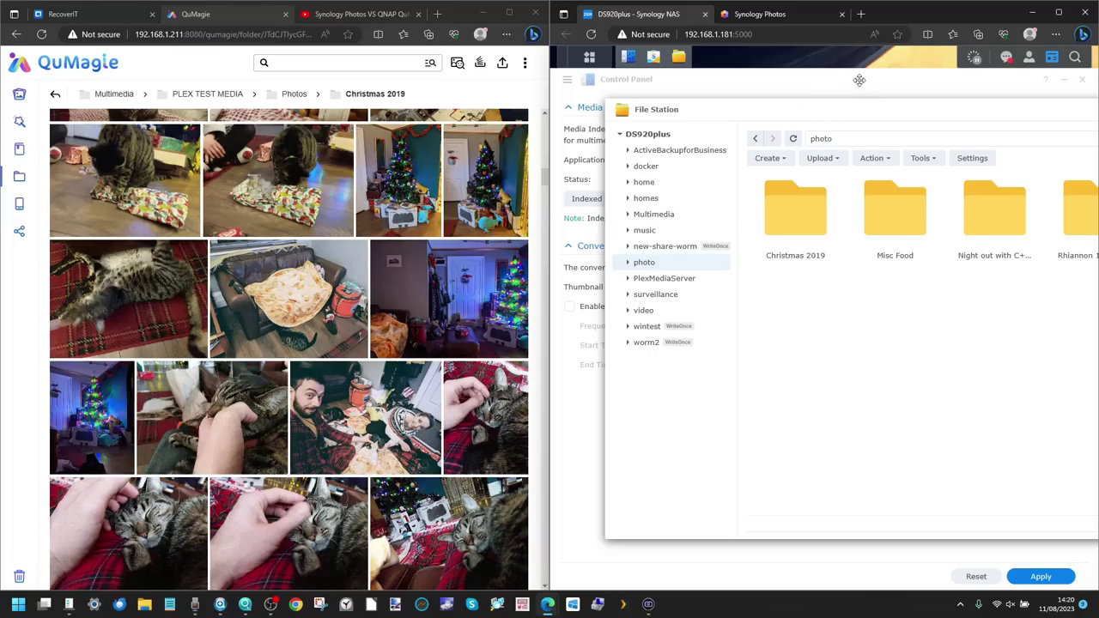
- Open the Photos folder under homes > Adm1n in File Station
mouse_move(859, 106)
left_mouse_down()
mouse_move(714, 128)
mouse_move(868, 112)
left_mouse_up()
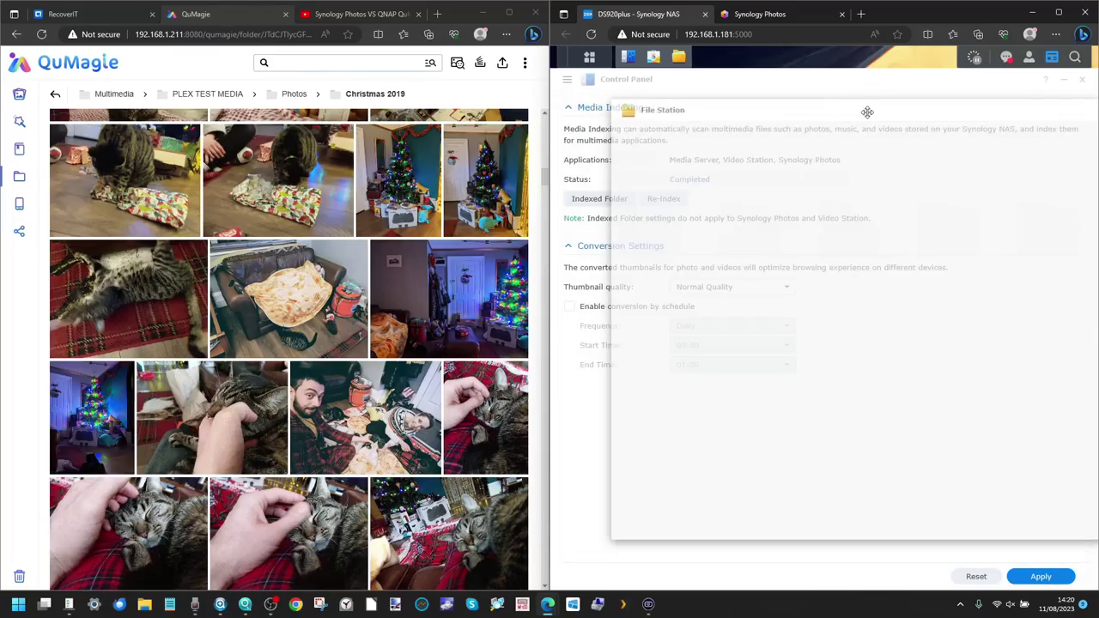
left_click(654, 199)
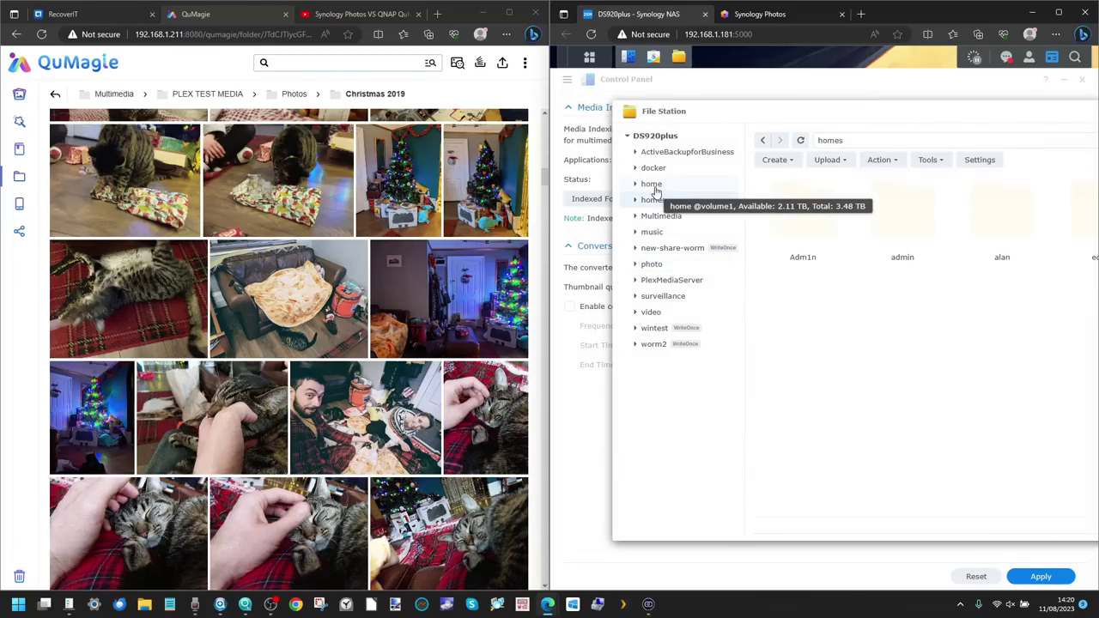
double_click(816, 210)
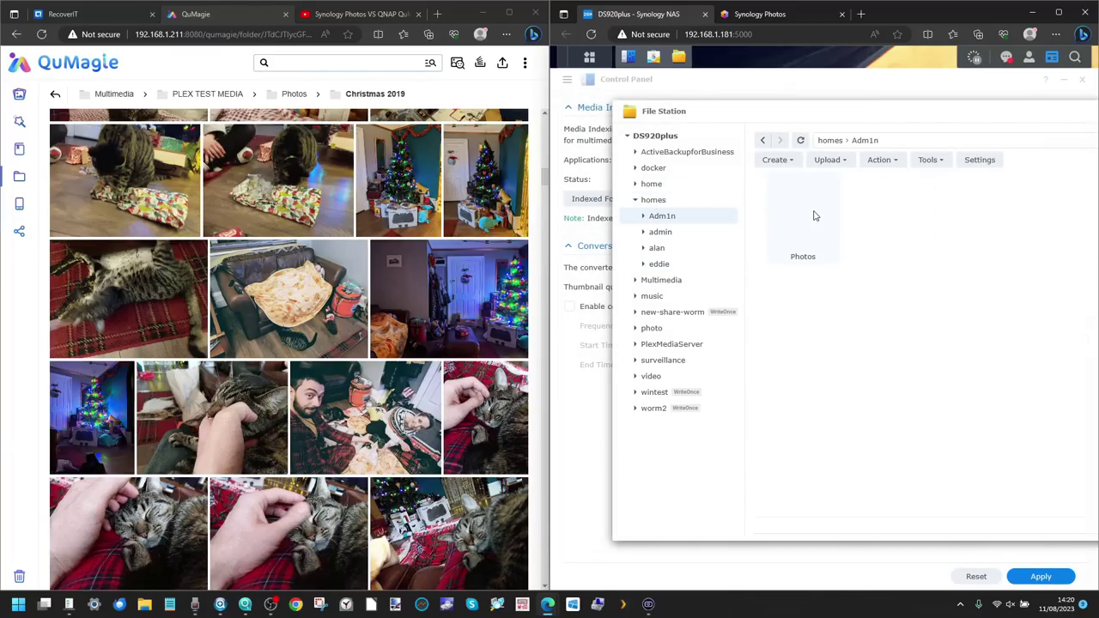
double_click(813, 198)
left_click_drag(849, 103, 729, 120)
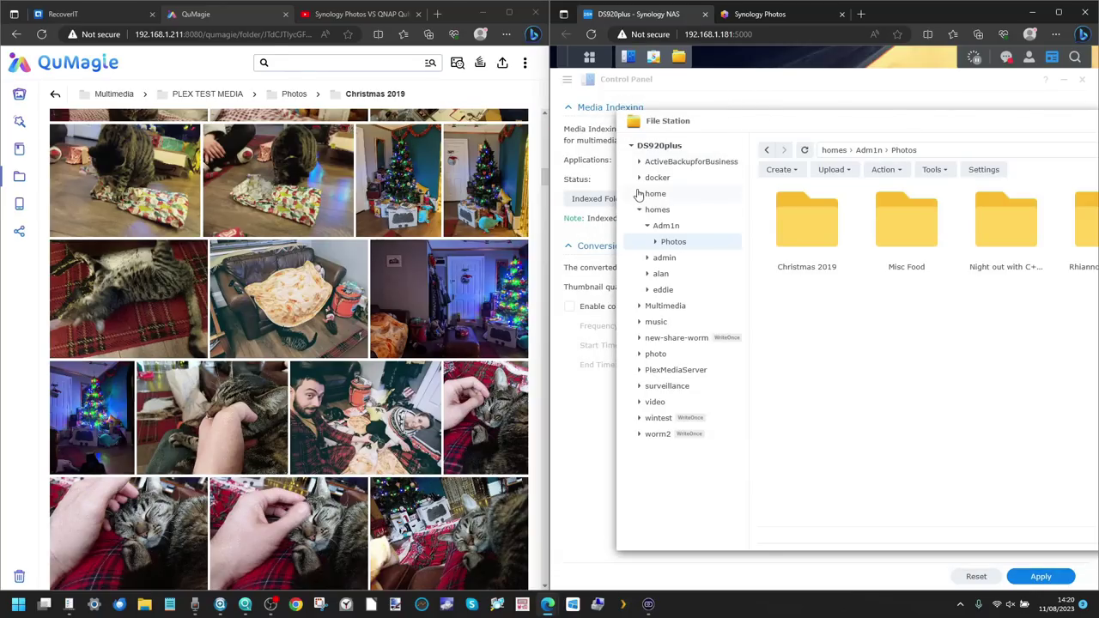
- Open the Photos folder under Multimedia > PLEX TEST MEDIA in File Station
left_click(661, 307)
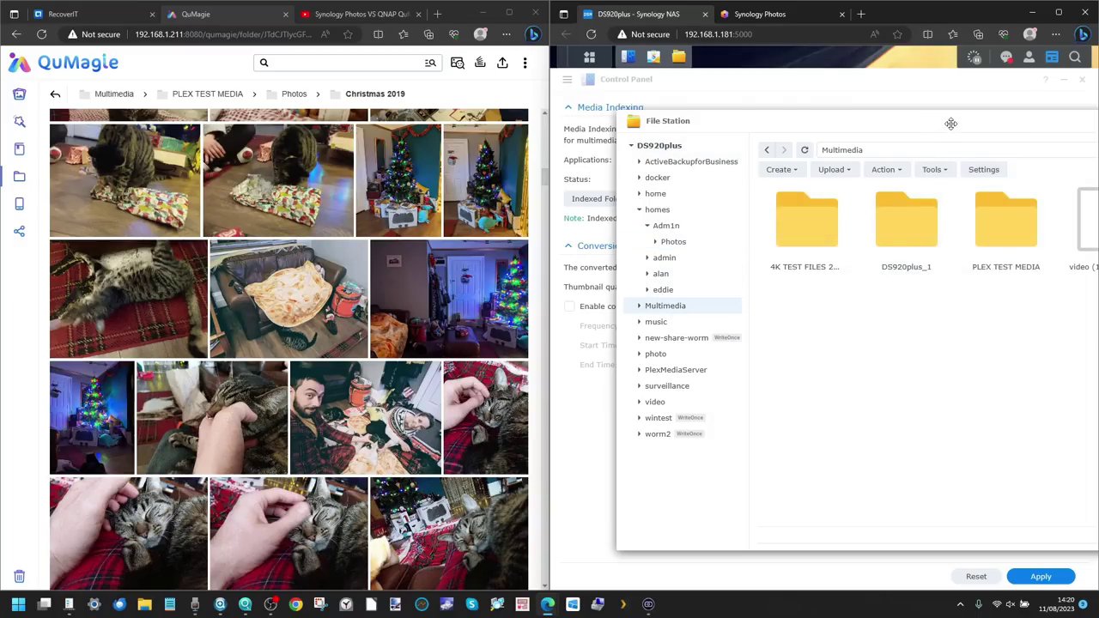
left_click_drag(950, 124, 836, 120)
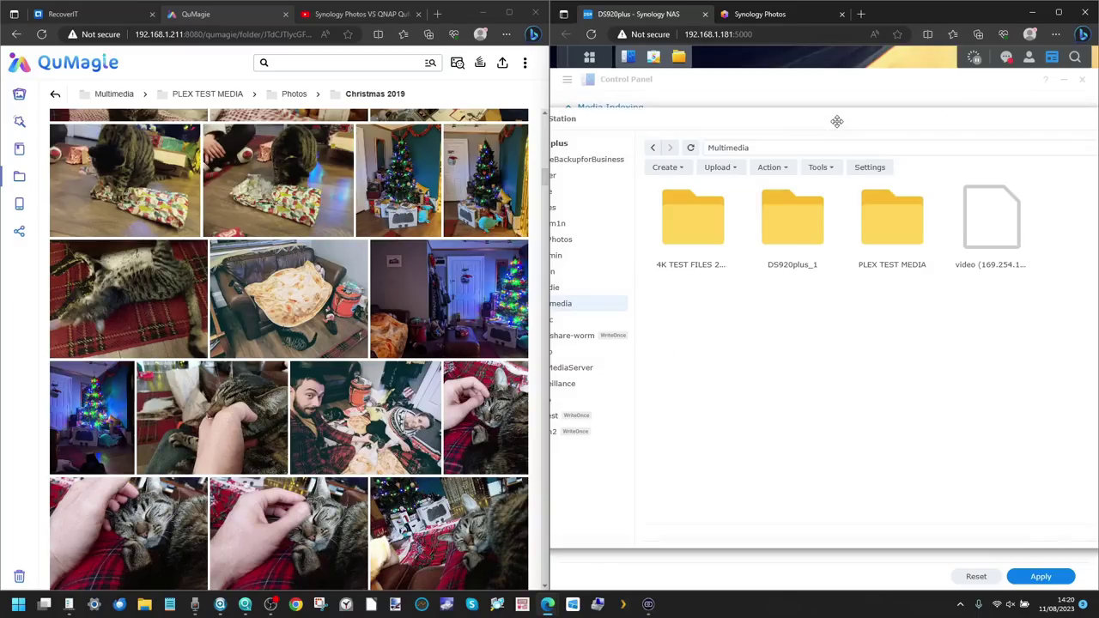
double_click(913, 213)
double_click(996, 225)
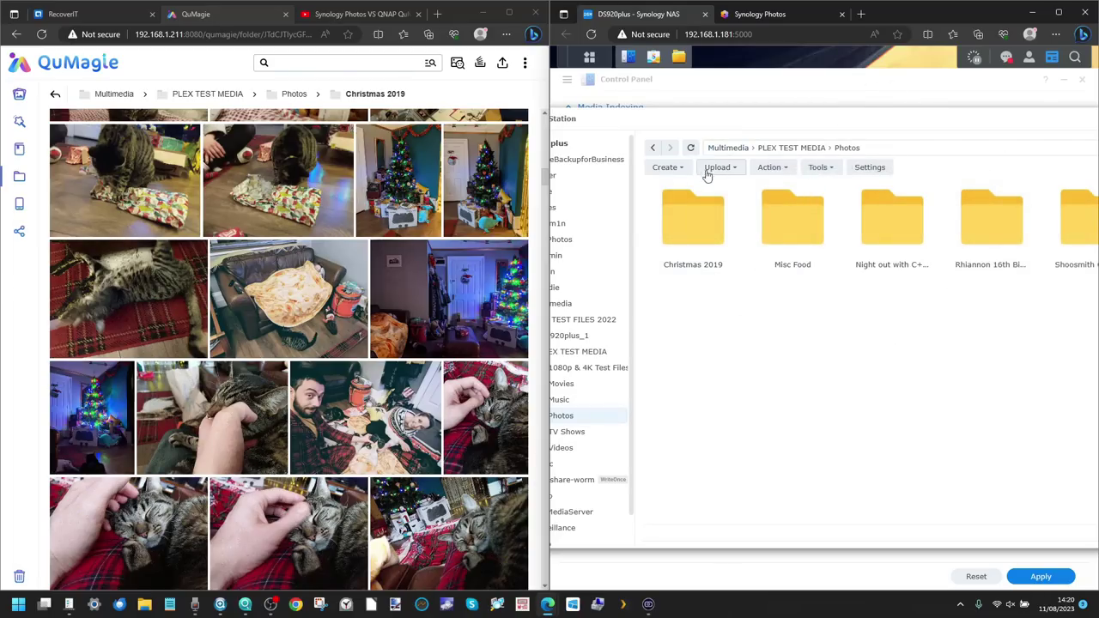
left_click_drag(679, 120, 789, 119)
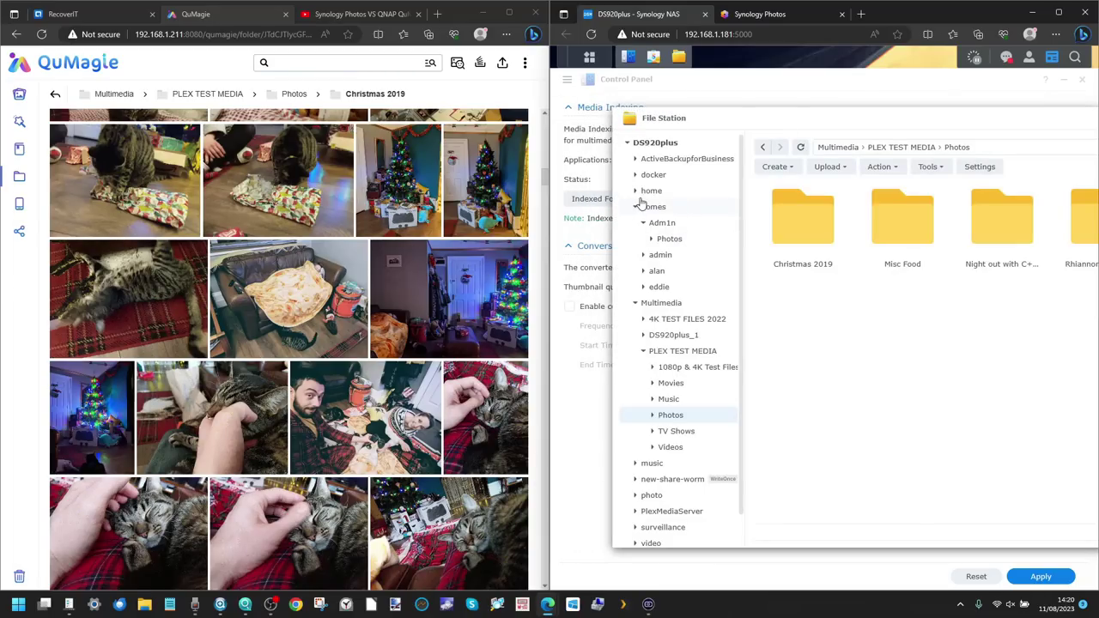
- Show the Photos folder under homes > Adm1n again, including its remaining subfolders, and close File Station
left_click(662, 241)
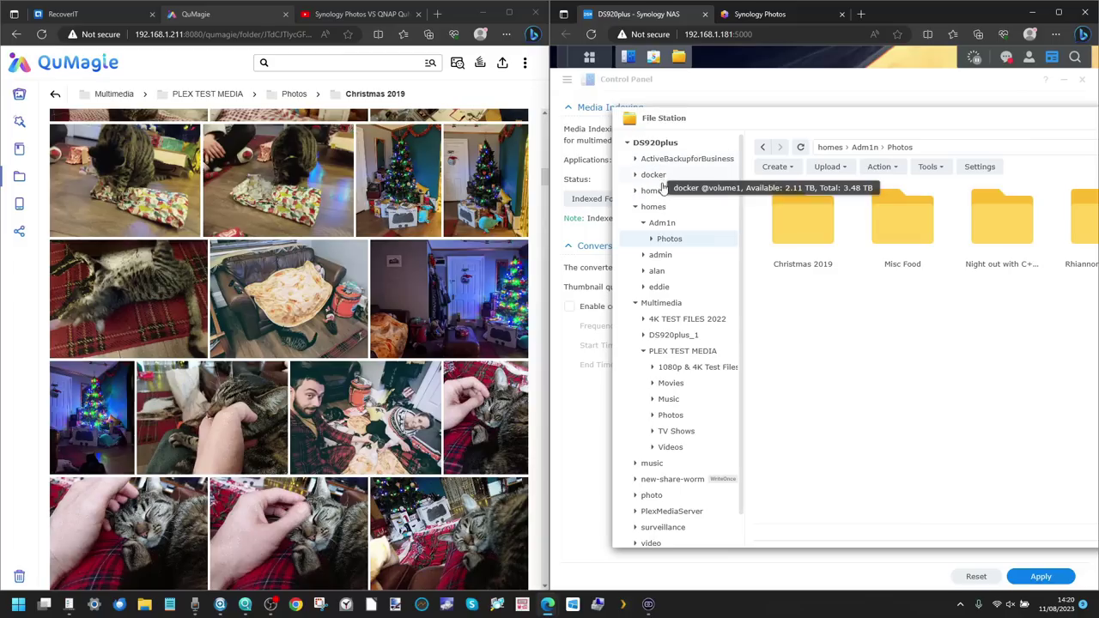
left_click_drag(1045, 116, 763, 162)
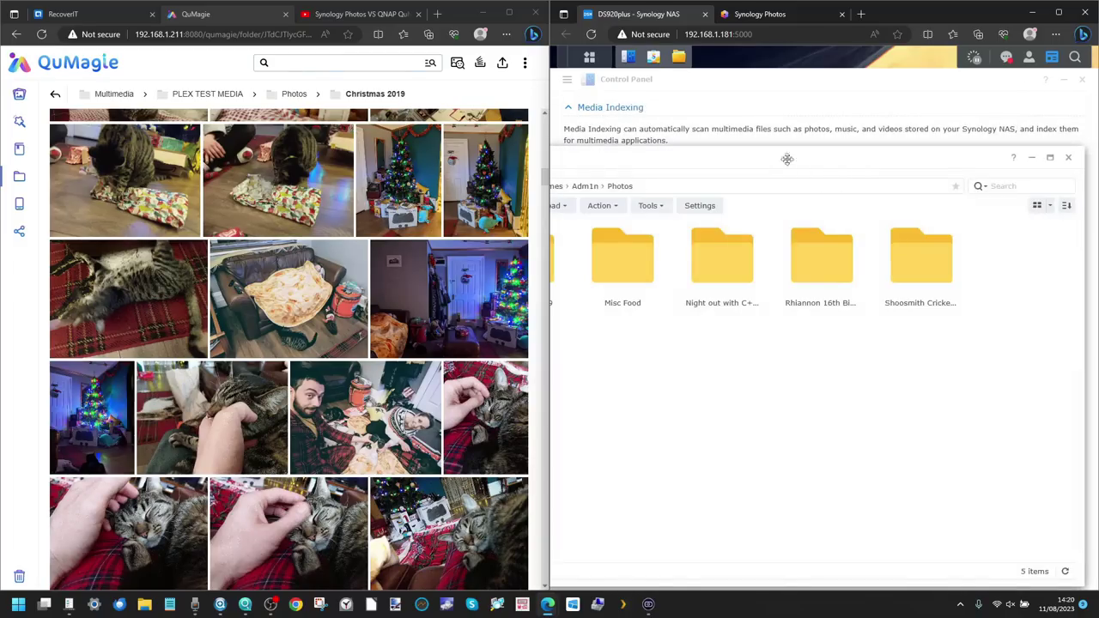
left_click(1069, 157)
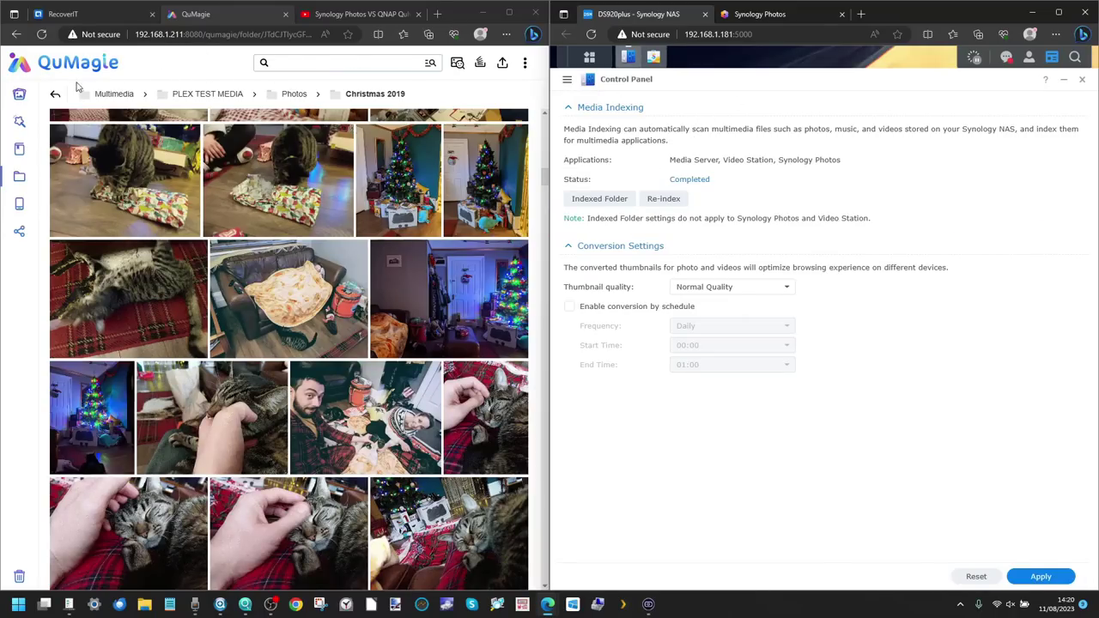
- View QuMagie's top-level Multimedia folder, return to Christmas 2019 and look through its earlier photos
left_click(125, 96)
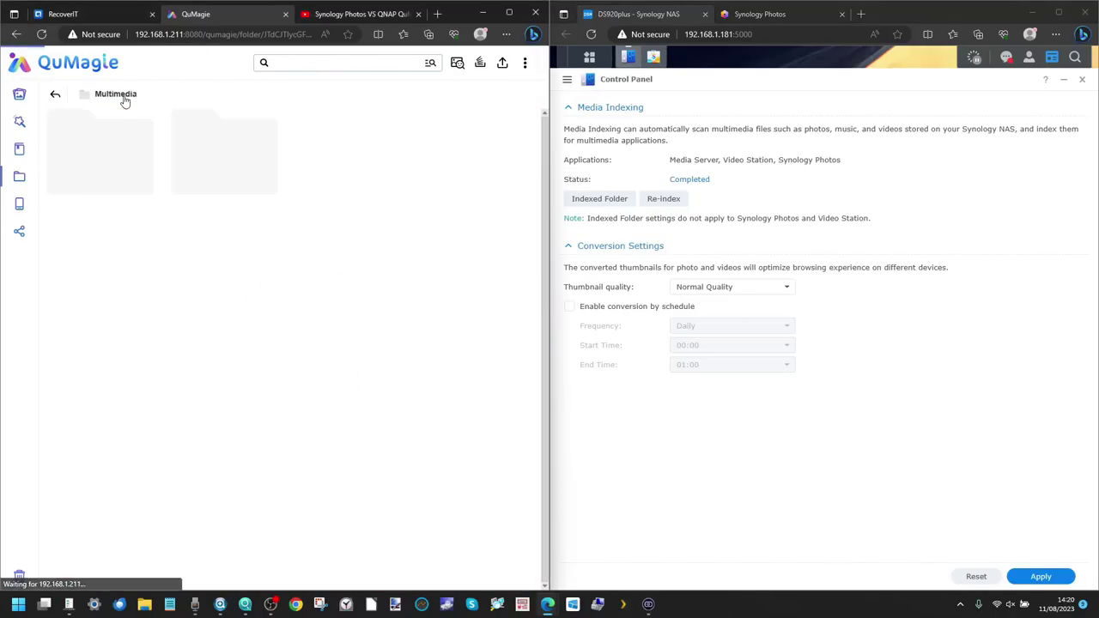
left_click(74, 14)
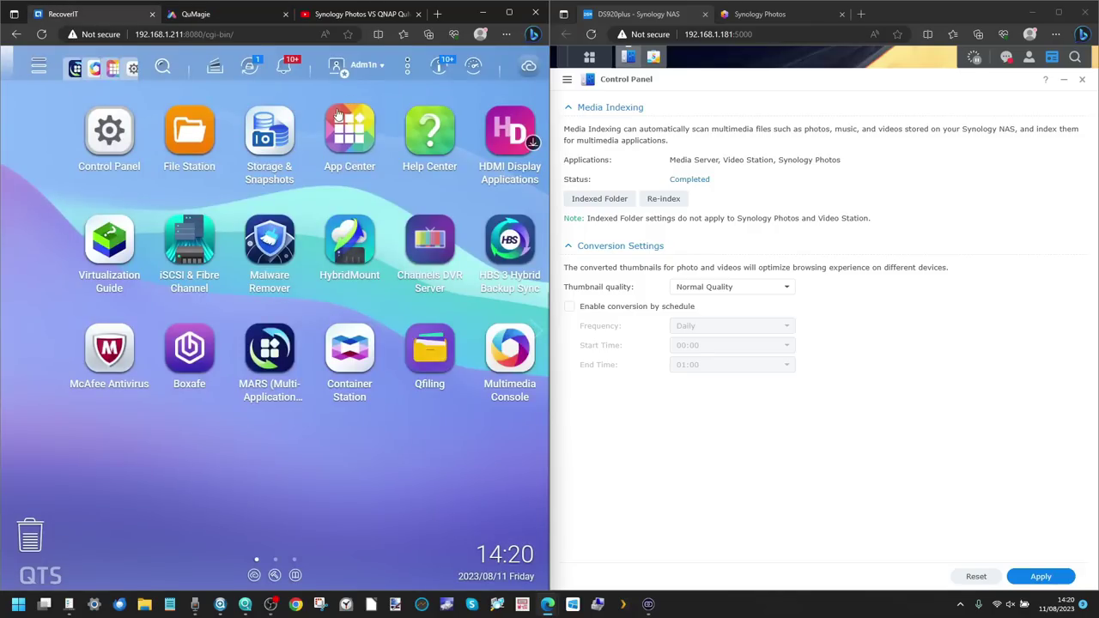
left_click(209, 12)
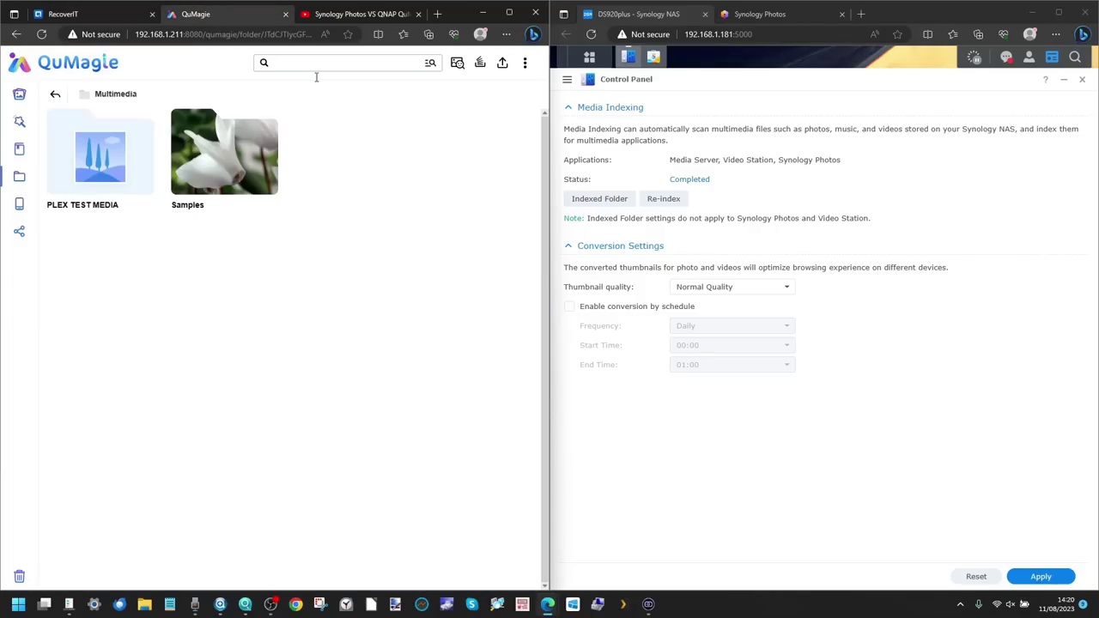
left_click(56, 95)
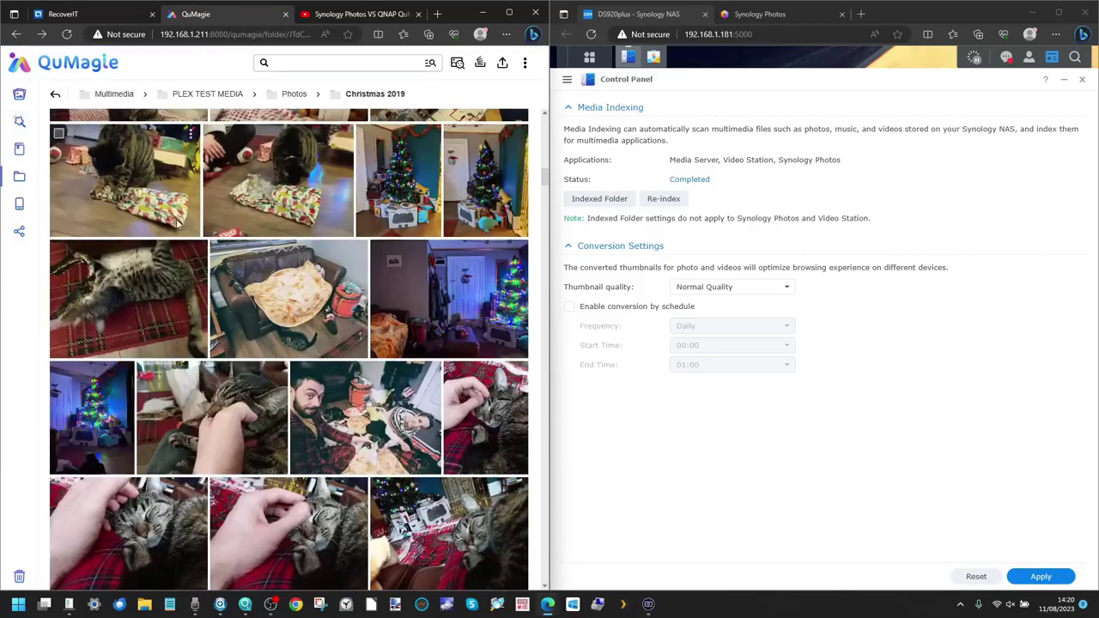
scroll(178, 223, "up", 10)
scroll(178, 223, "up", 4)
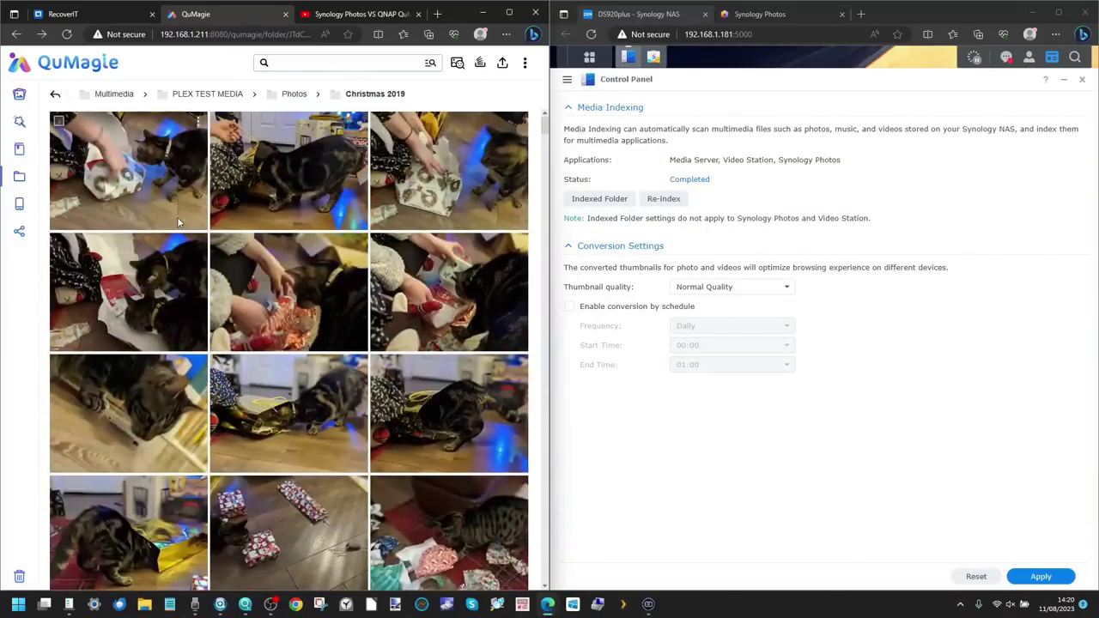
- Look over all categories in the QTS Control Panel on the TS-264 and minimize it
left_click(93, 14)
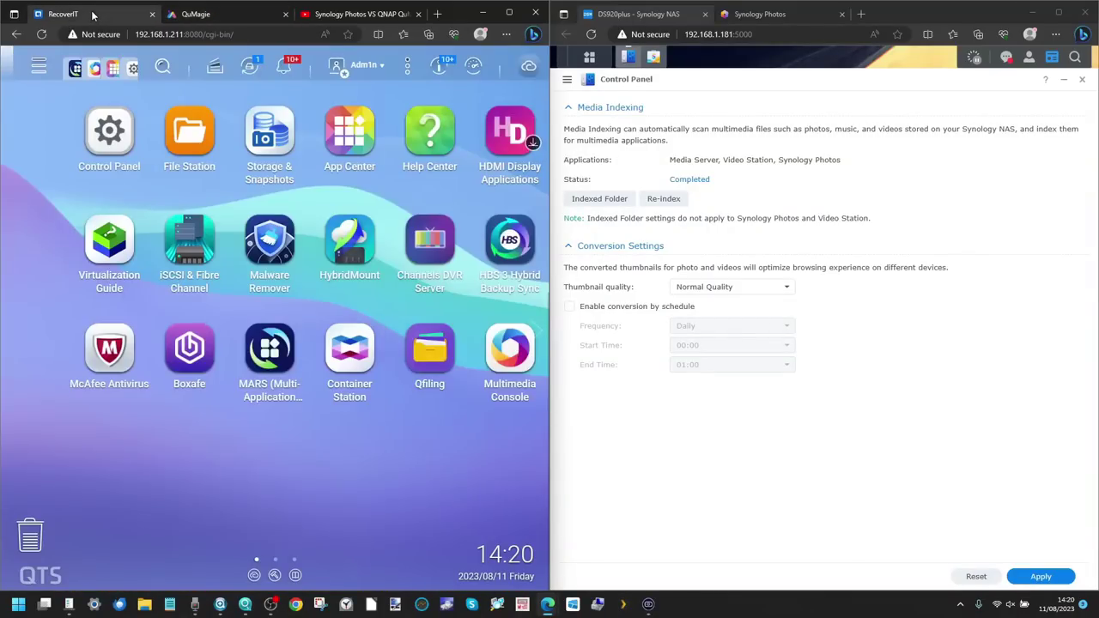
left_click(110, 127)
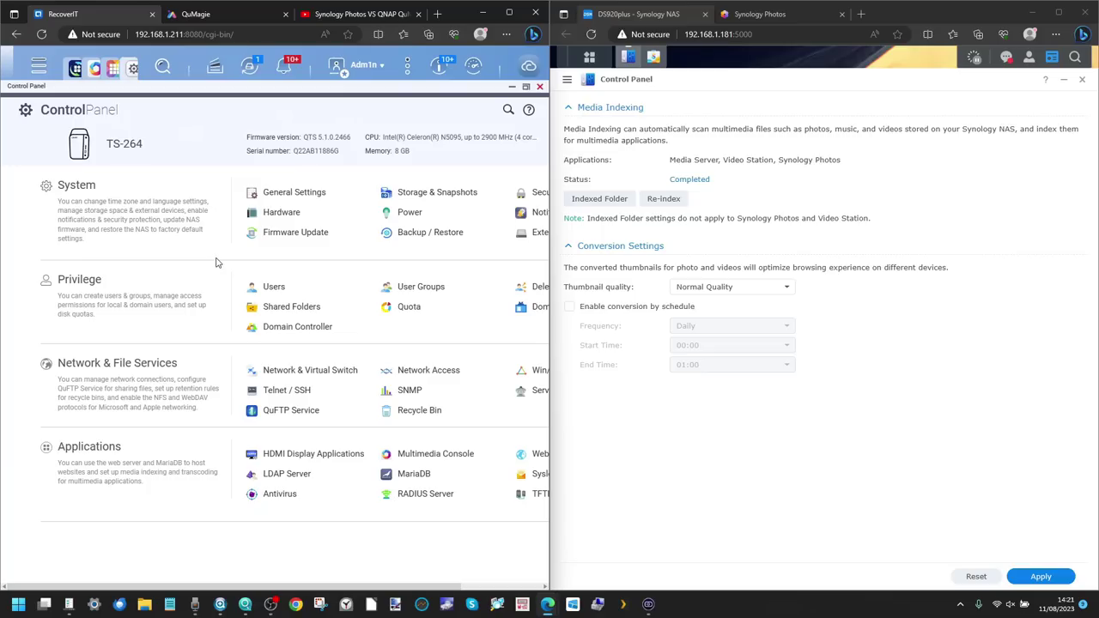
scroll(382, 355, "right", 3)
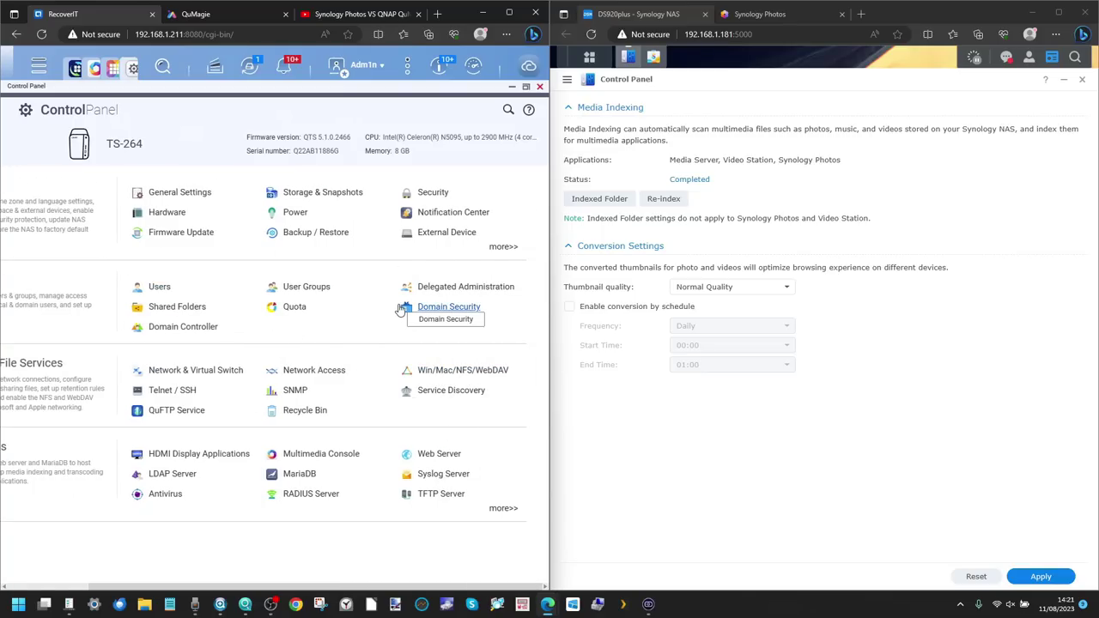
left_click(512, 87)
- Examine the selectable source folders for QuMagie in Multimedia Console's Content Management and close the list without changes
left_click(94, 68)
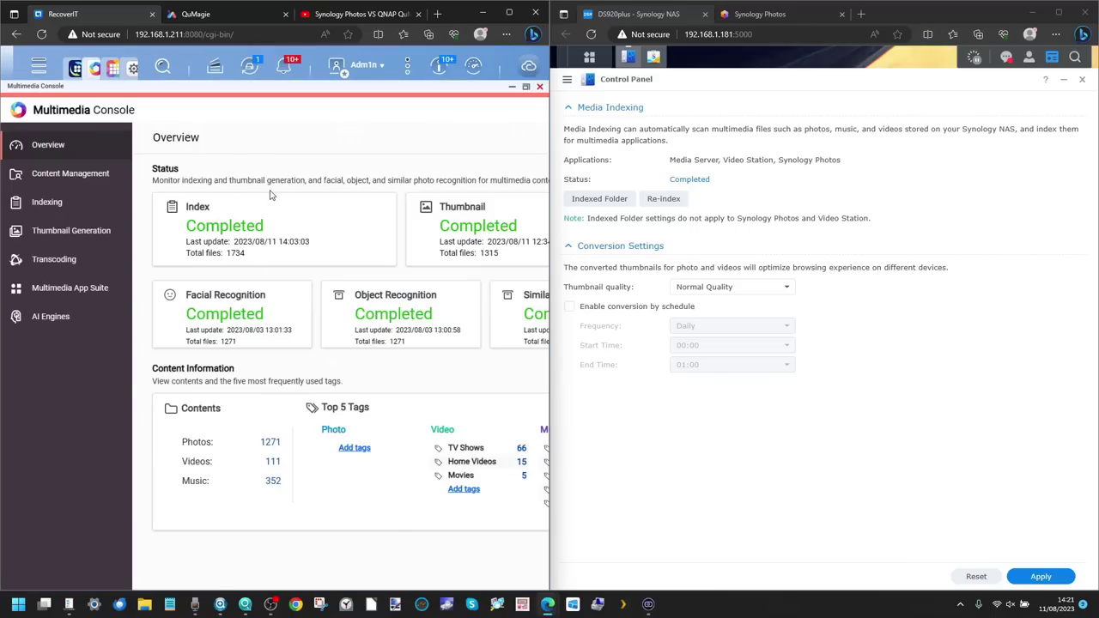
left_click(101, 175)
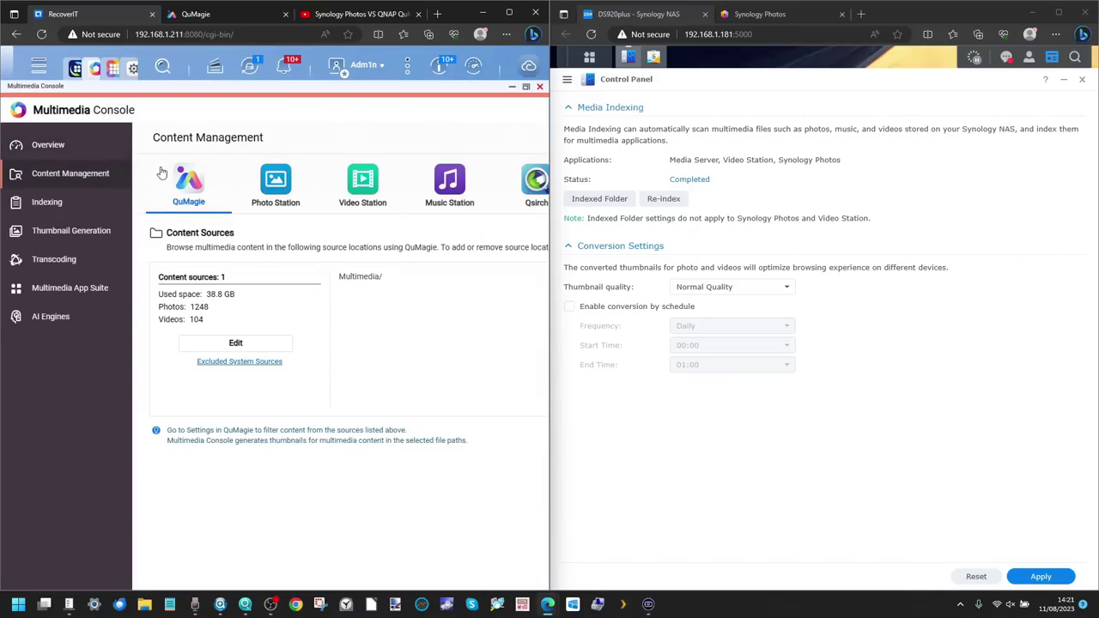
left_click(232, 344)
scroll(91, 306, "down", 2)
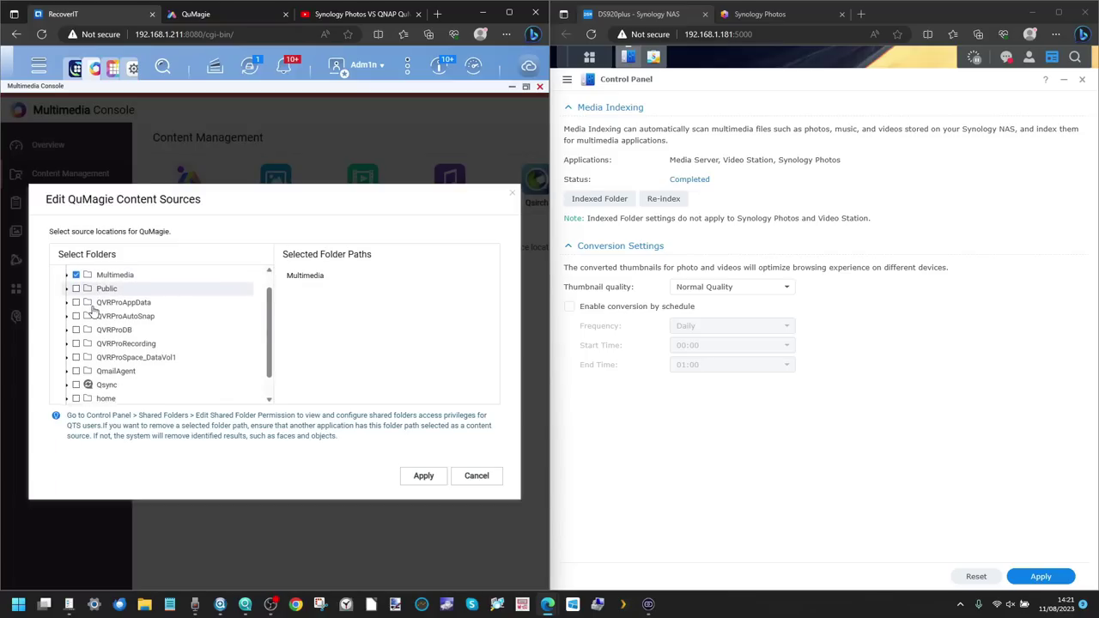
scroll(92, 311, "up", 1)
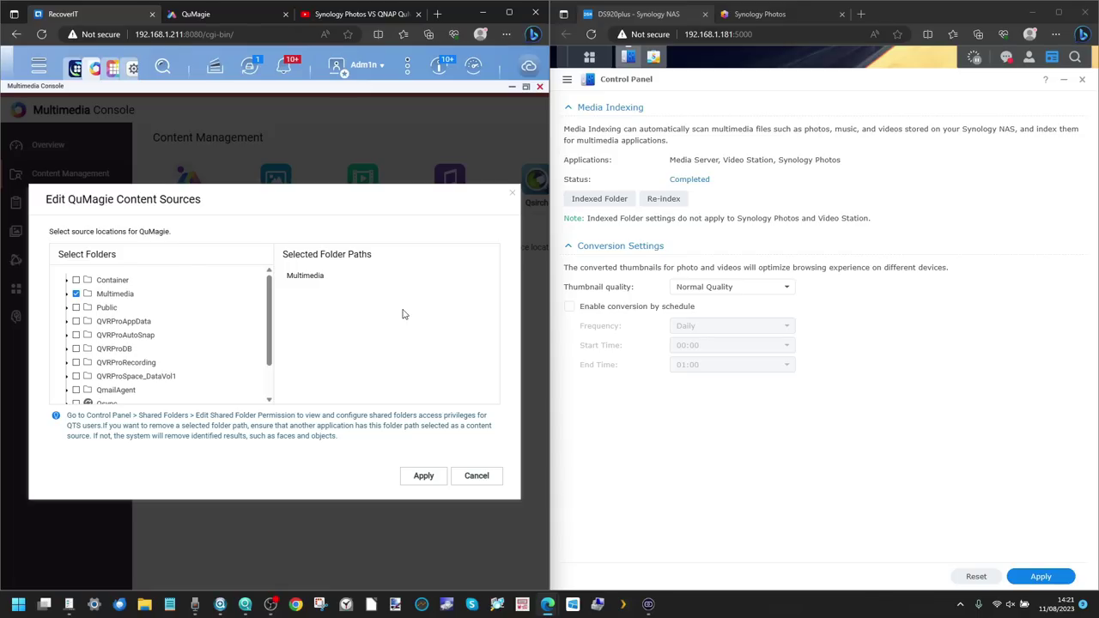
left_click(512, 197)
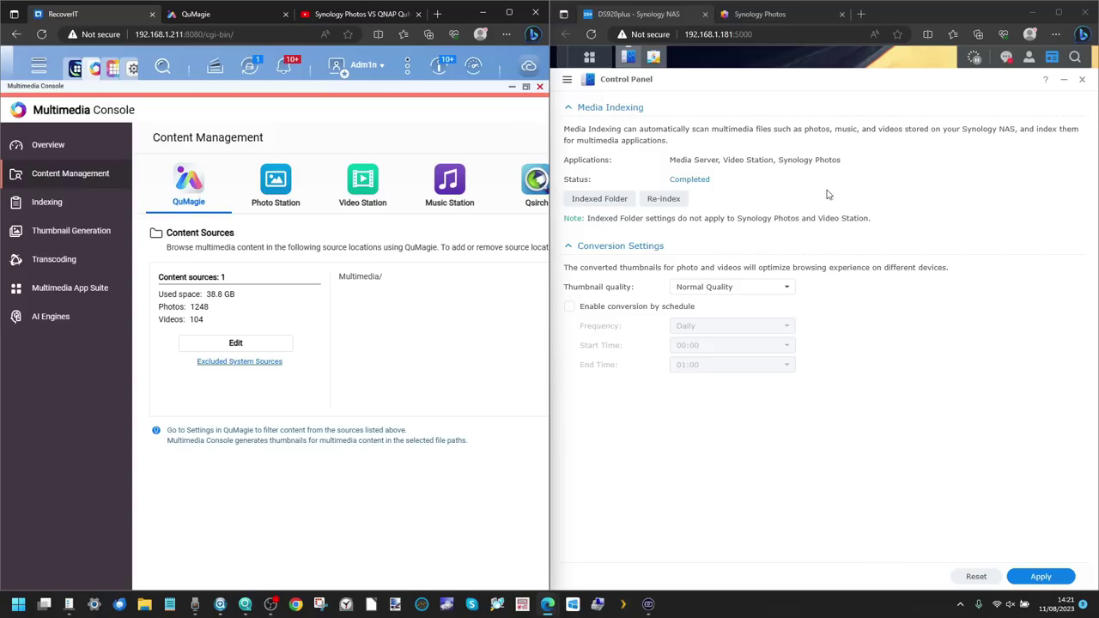
- Bring up the Christmas 2019 folder in Synology Photos and review QuMagie's excluded system sources in Multimedia Console
left_click(807, 17)
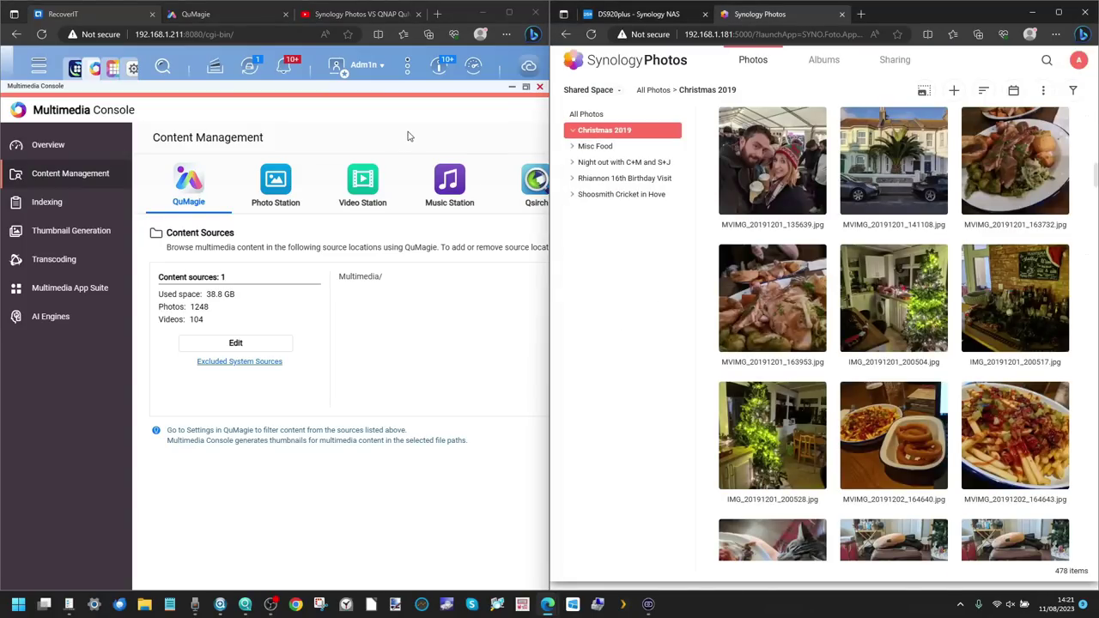
left_click(409, 135)
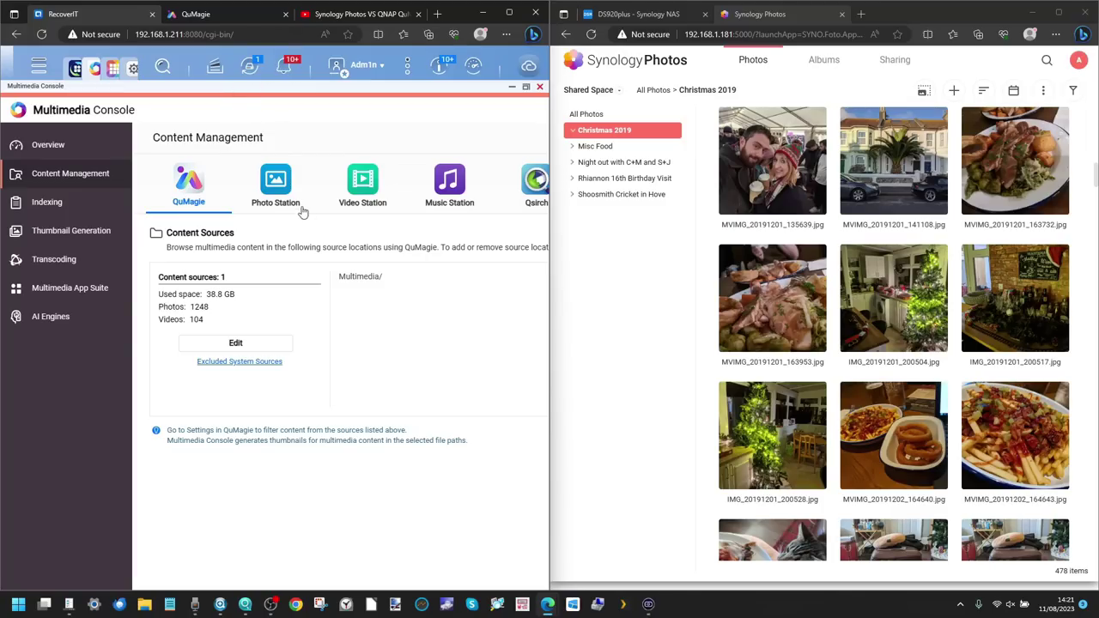
left_click(242, 364)
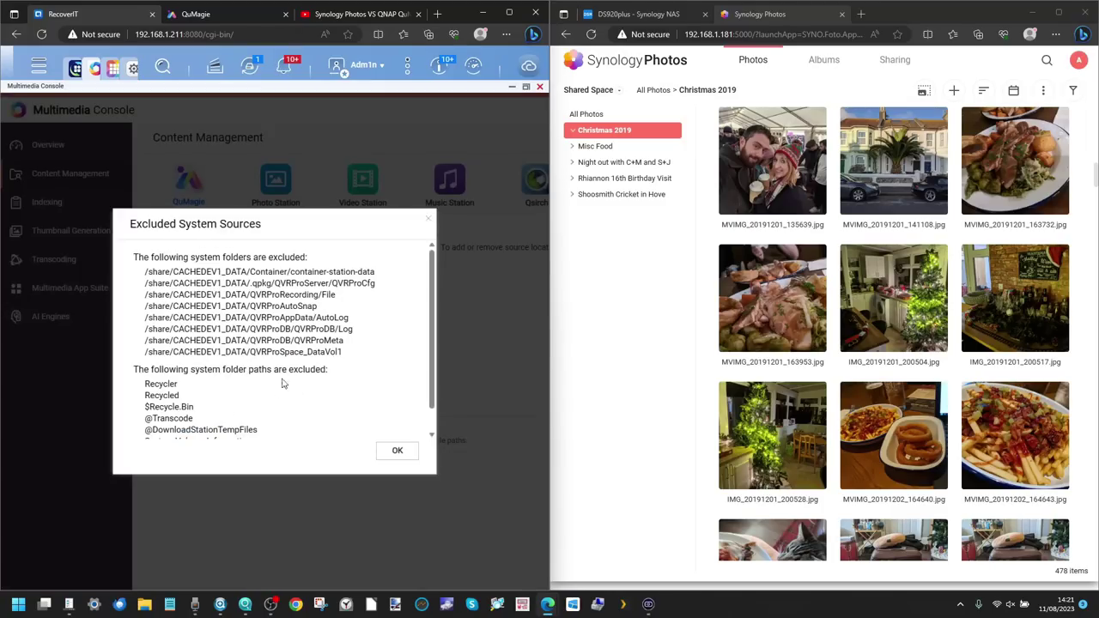
left_click(407, 455)
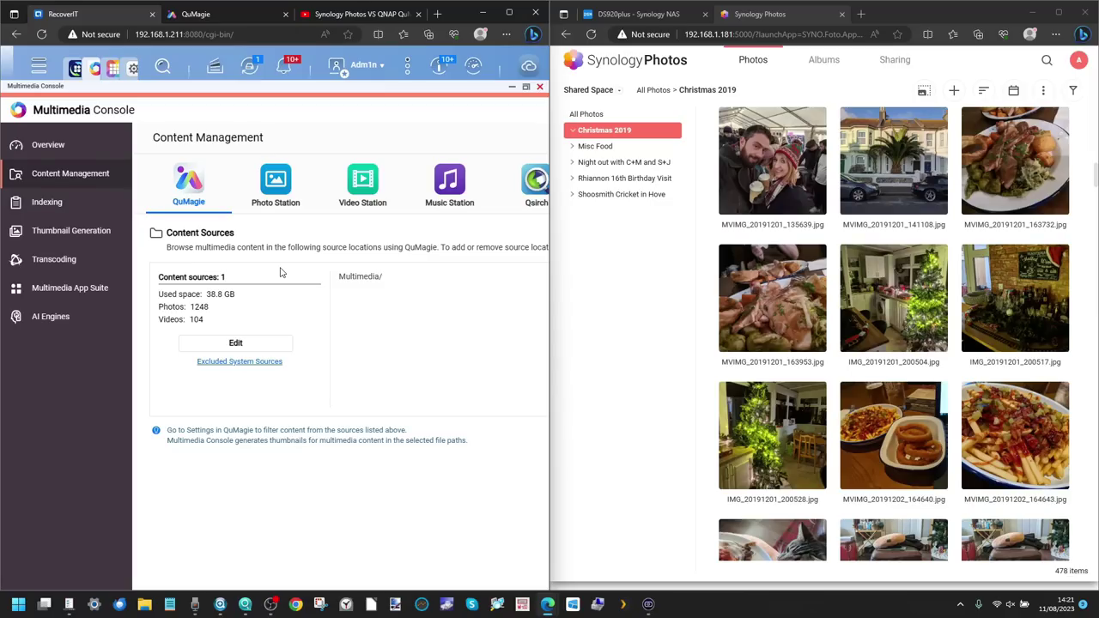
- Go through Multimedia Console's Indexing settings to its Thumbnail Generation settings
left_click(102, 203)
left_click(98, 228)
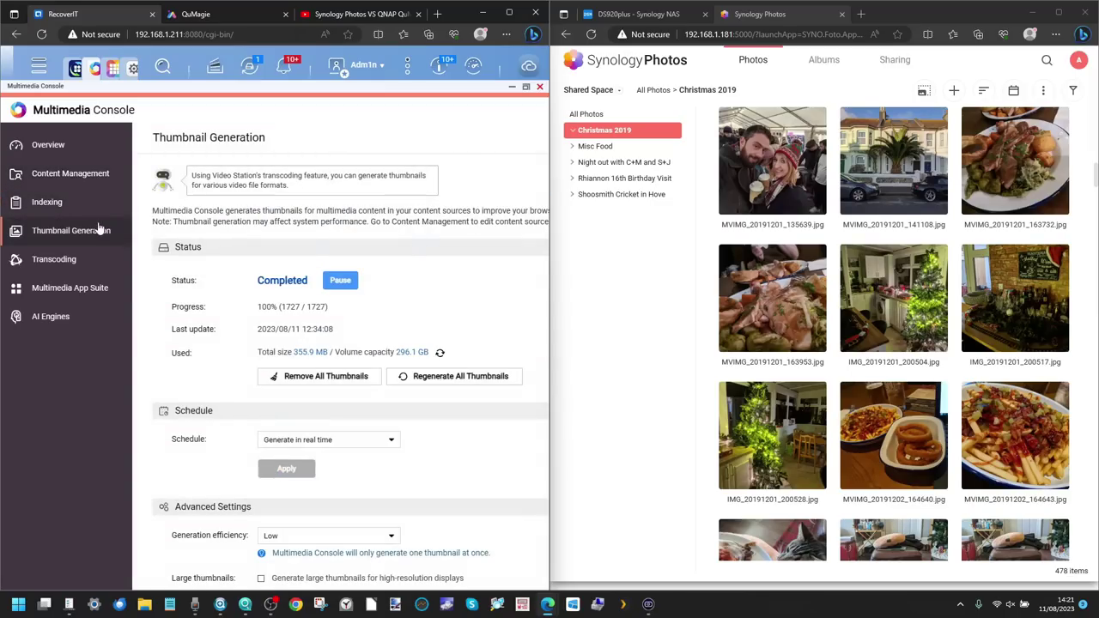
- Review the Thumbnail Generation schedule and advanced settings, including the generation efficiency choices, keep efficiency at Low, and close Multimedia Console
scroll(311, 246, "down", 2)
scroll(310, 247, "down", 2)
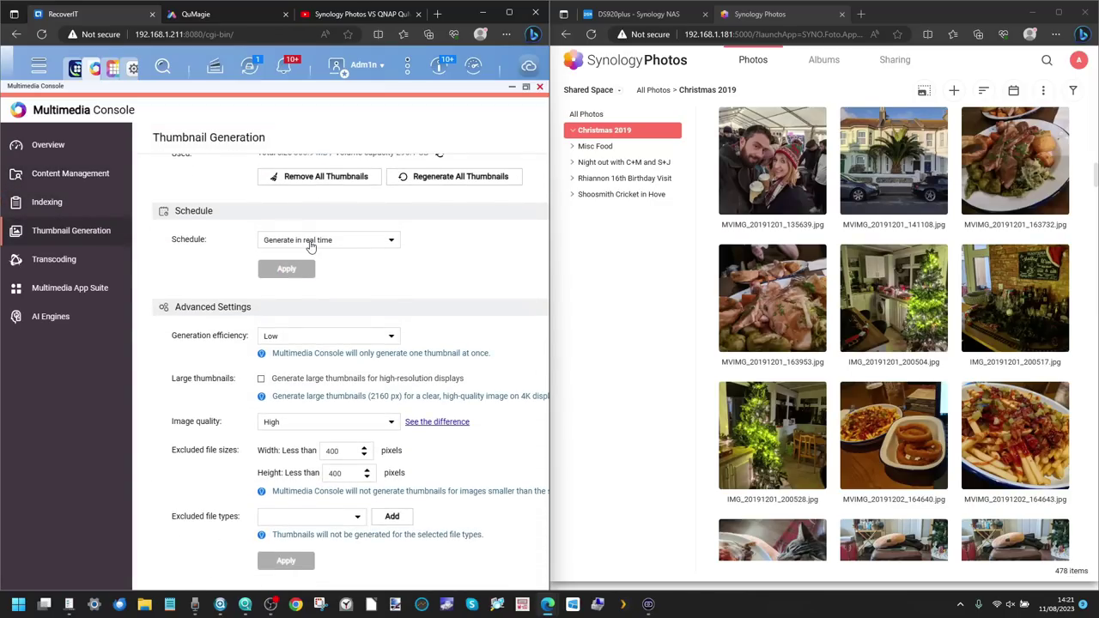
left_click(365, 335)
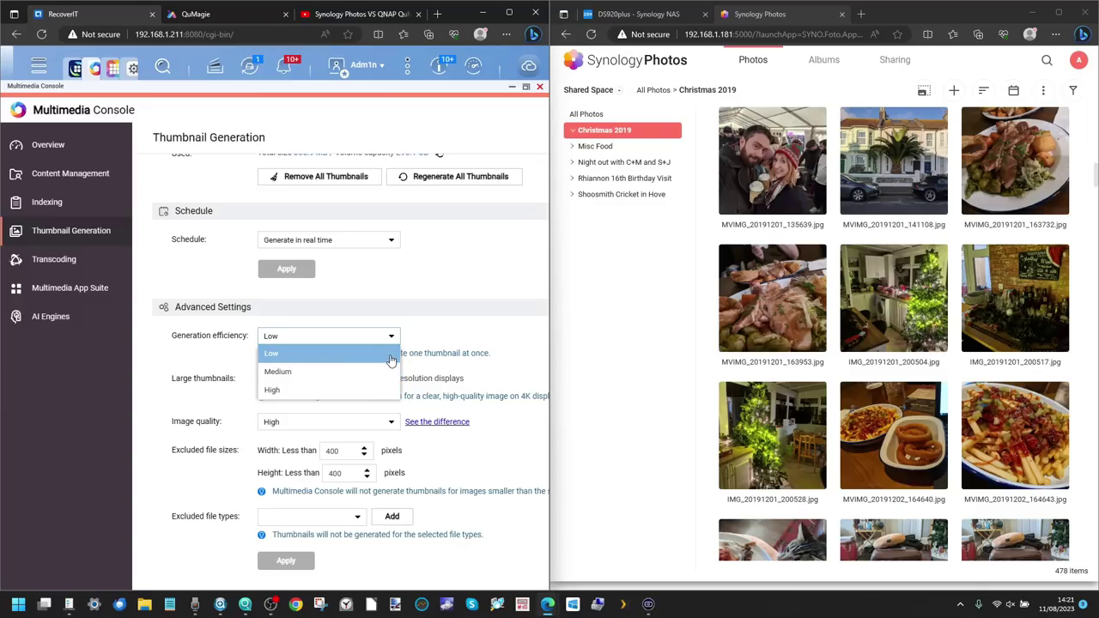
left_click(391, 355)
scroll(327, 292, "up", 2)
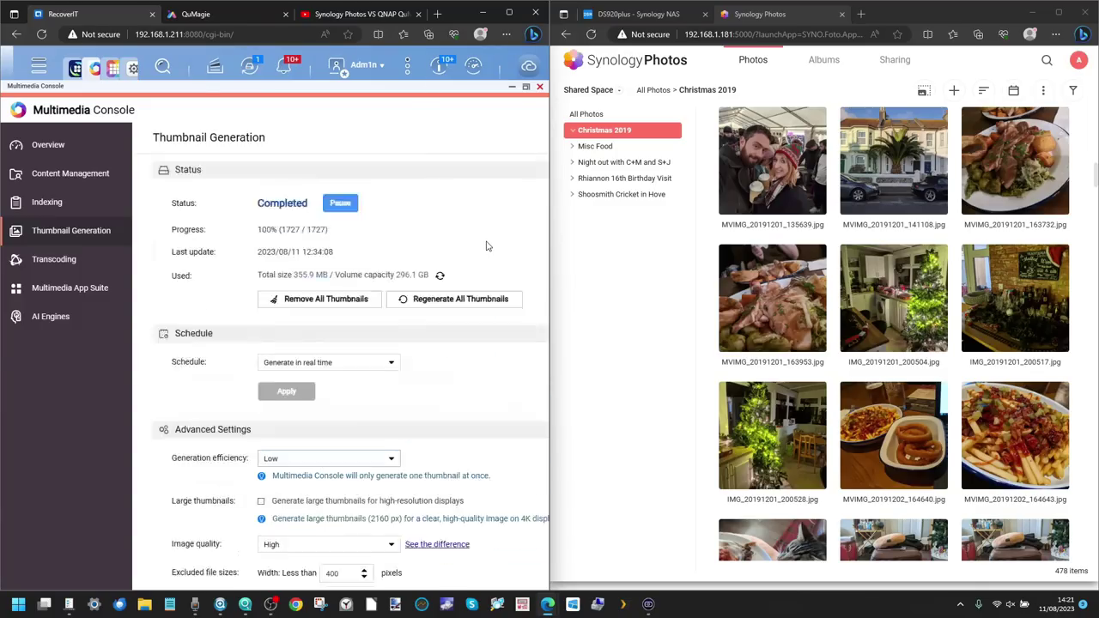
scroll(232, 187, "down", 2)
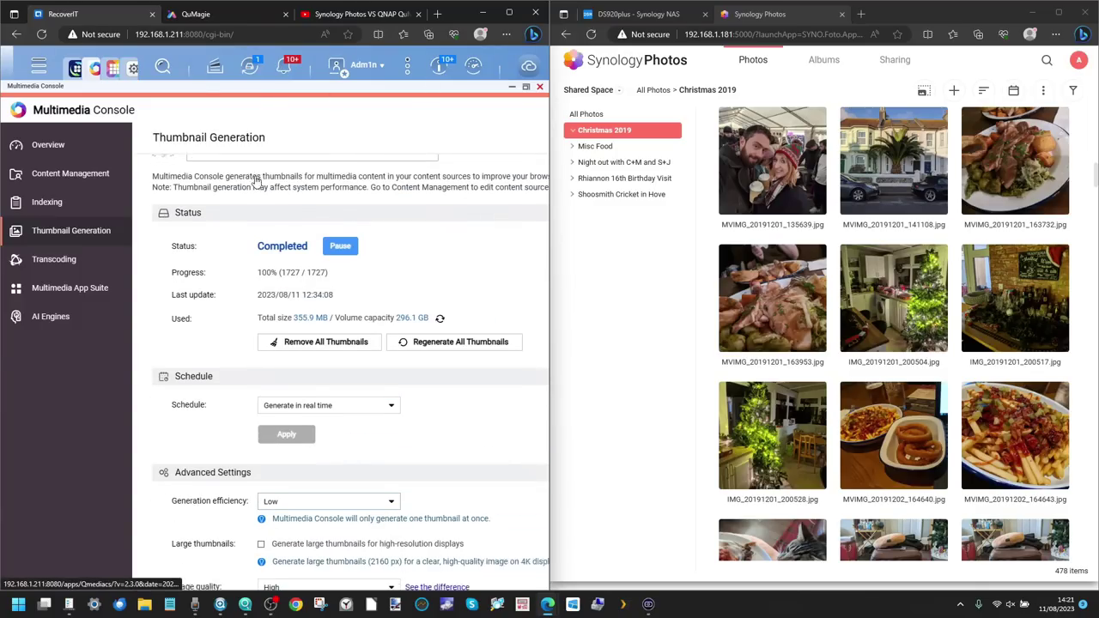
scroll(255, 179, "up", 2)
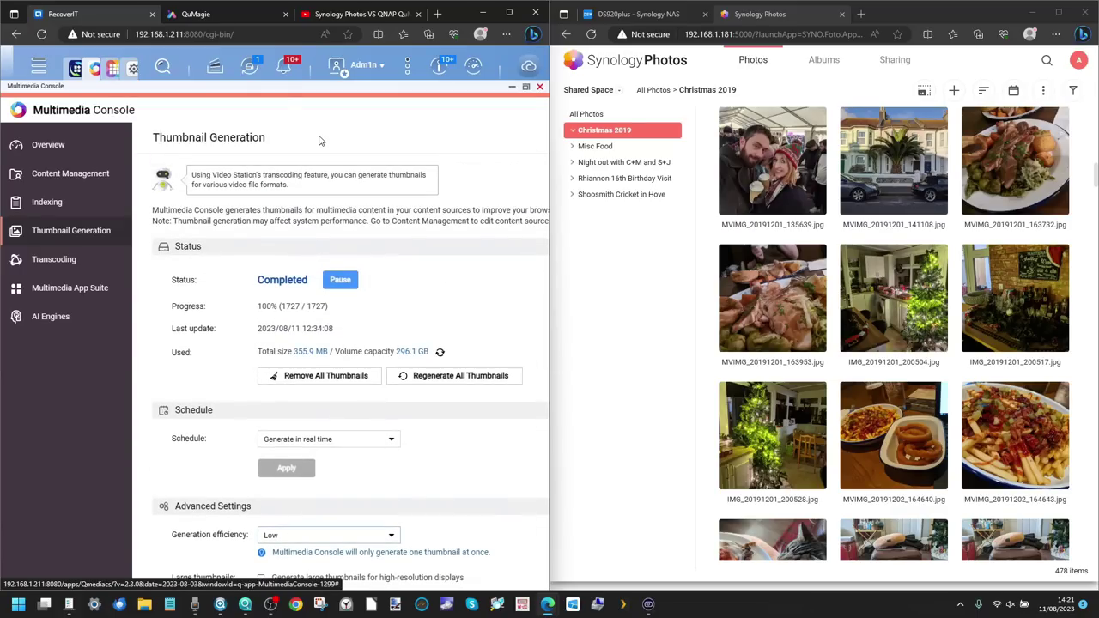
left_click(539, 87)
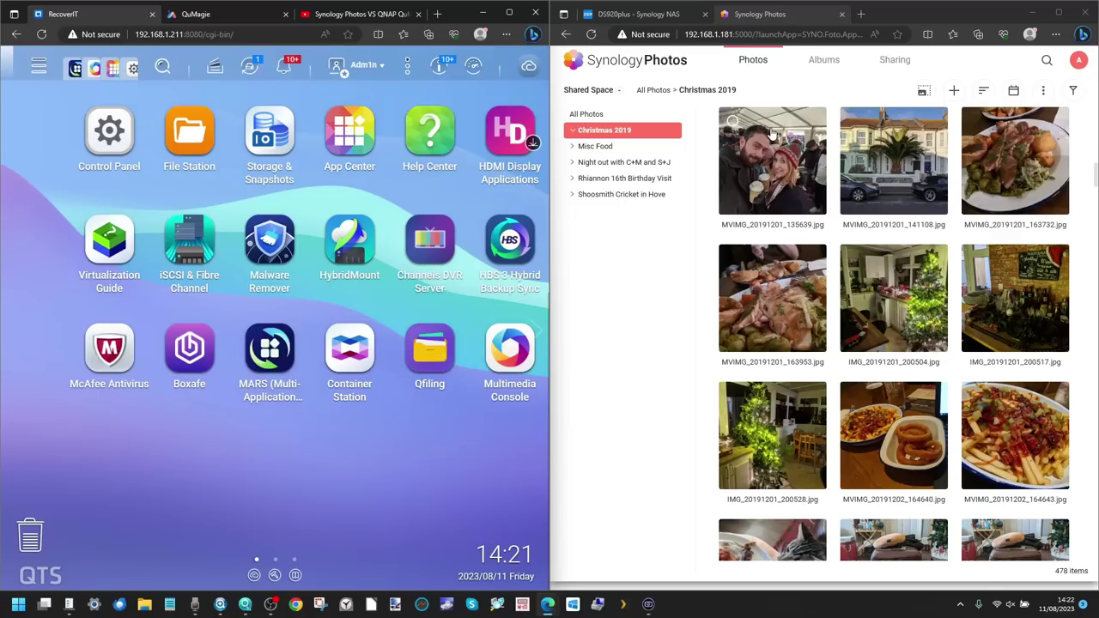
- Show Synology Photos in Timeline View beside QuMagie's gallery of all media files and browse QuMagie's date-grouped photos
left_click(1013, 91)
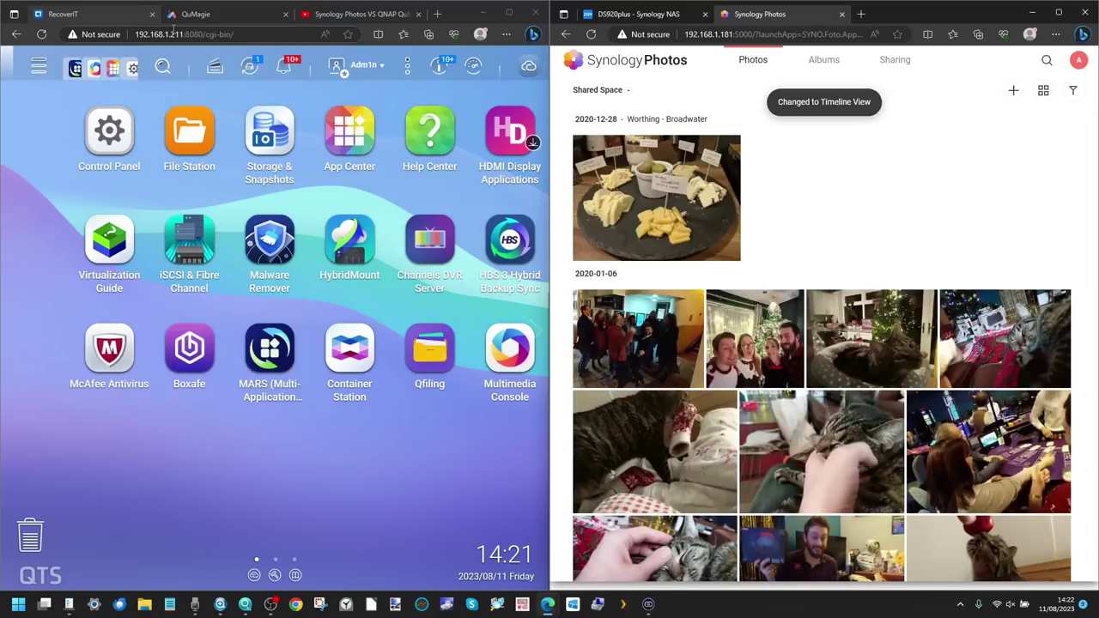
left_click(194, 13)
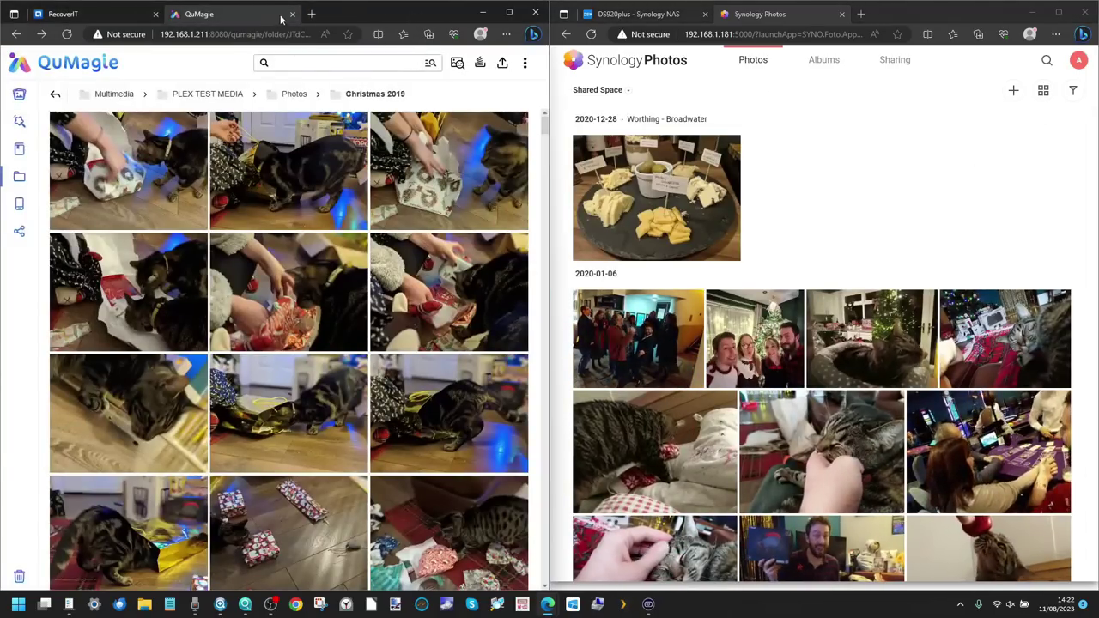
left_click(20, 95)
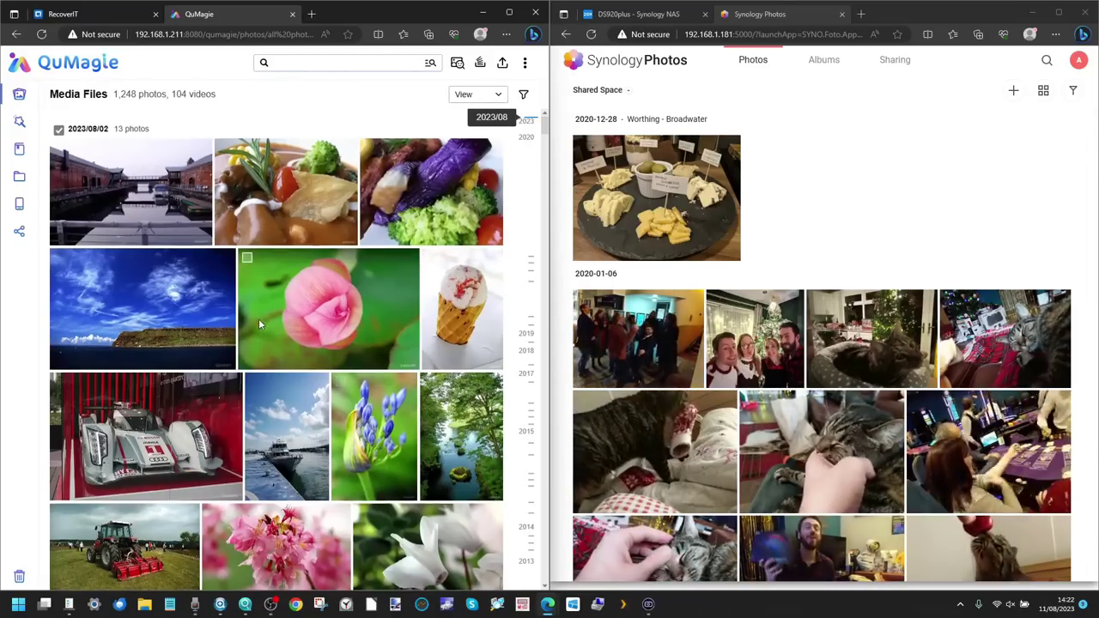
scroll(258, 323, "down", 5)
scroll(260, 324, "down", 3)
scroll(260, 324, "down", 10)
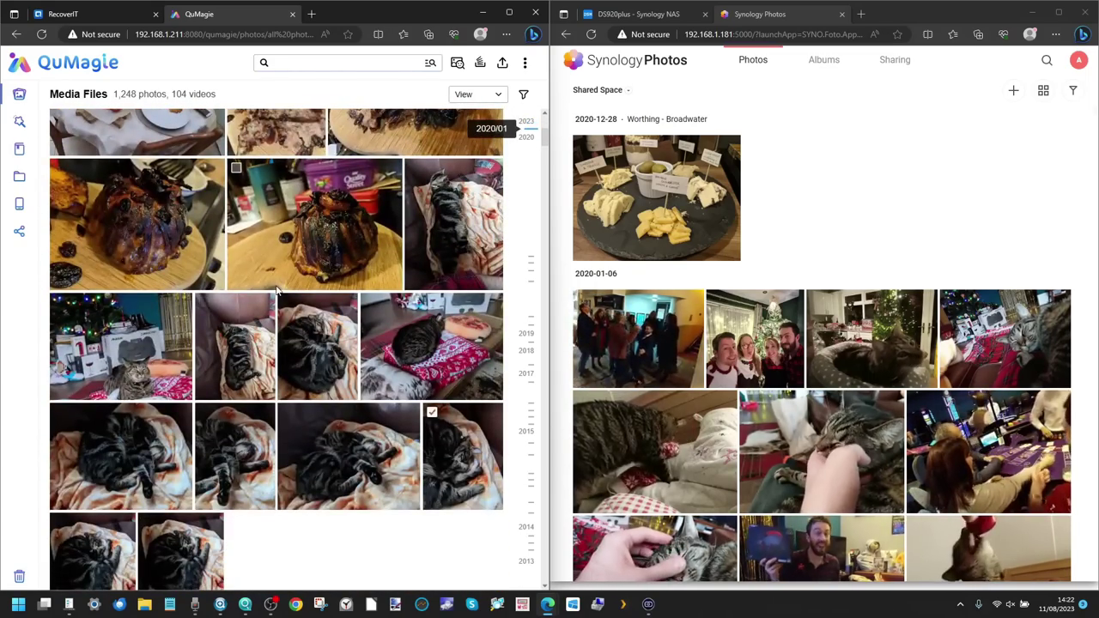
scroll(276, 290, "down", 10)
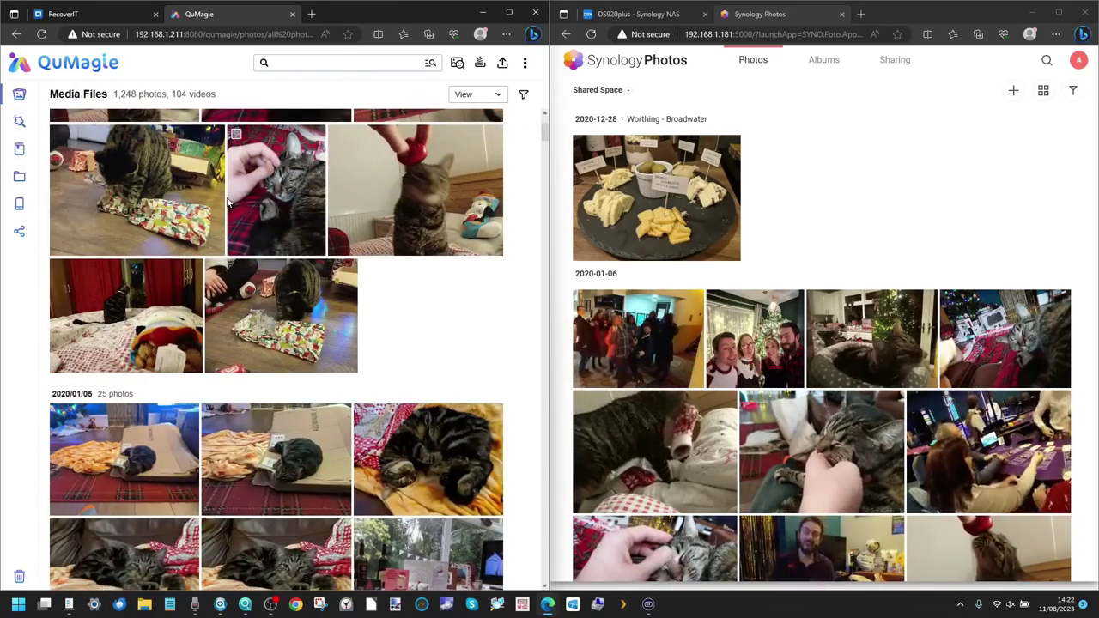
scroll(228, 203, "up", 10)
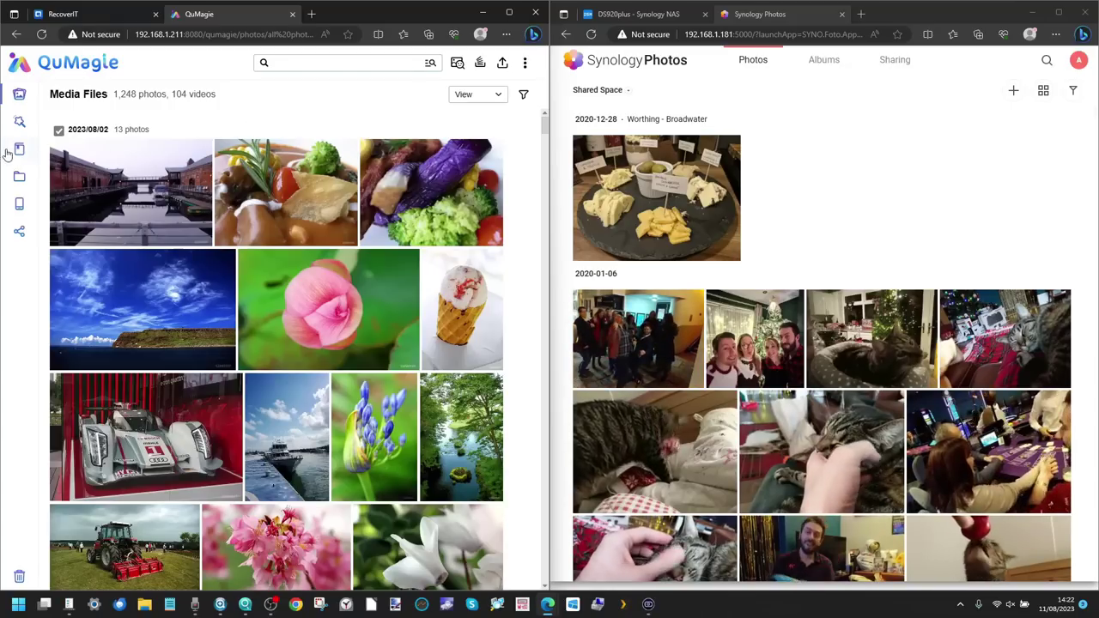
- Return Synology Photos to folder view and open Multimedia > PLEX TEST MEDIA > Photos > Christmas 2019 in QuMagie's folders
left_click(55, 178)
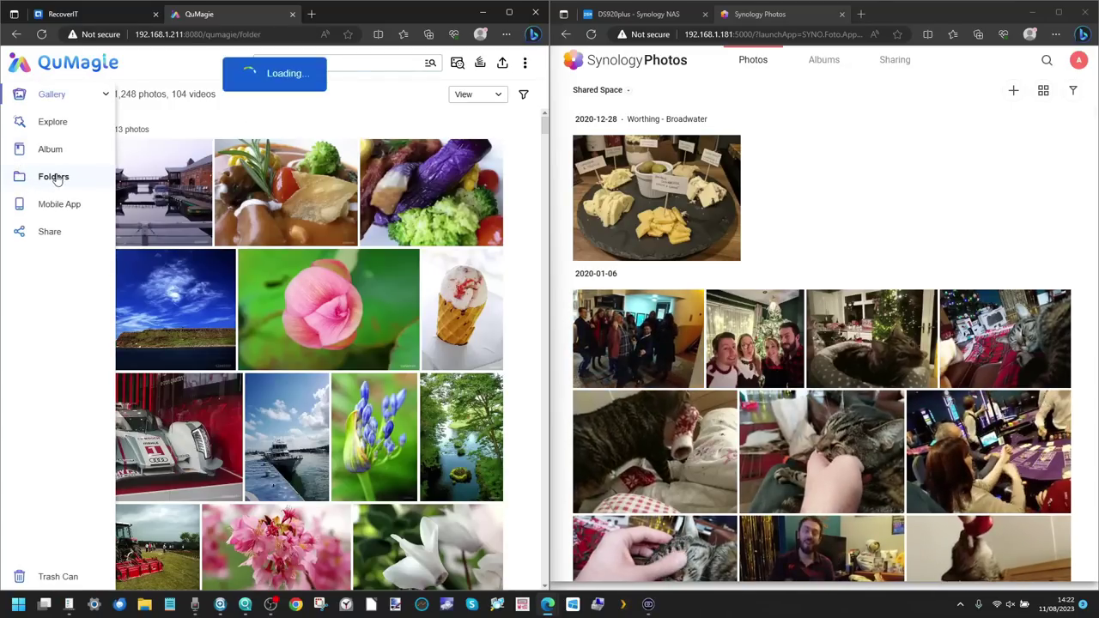
left_click(1044, 91)
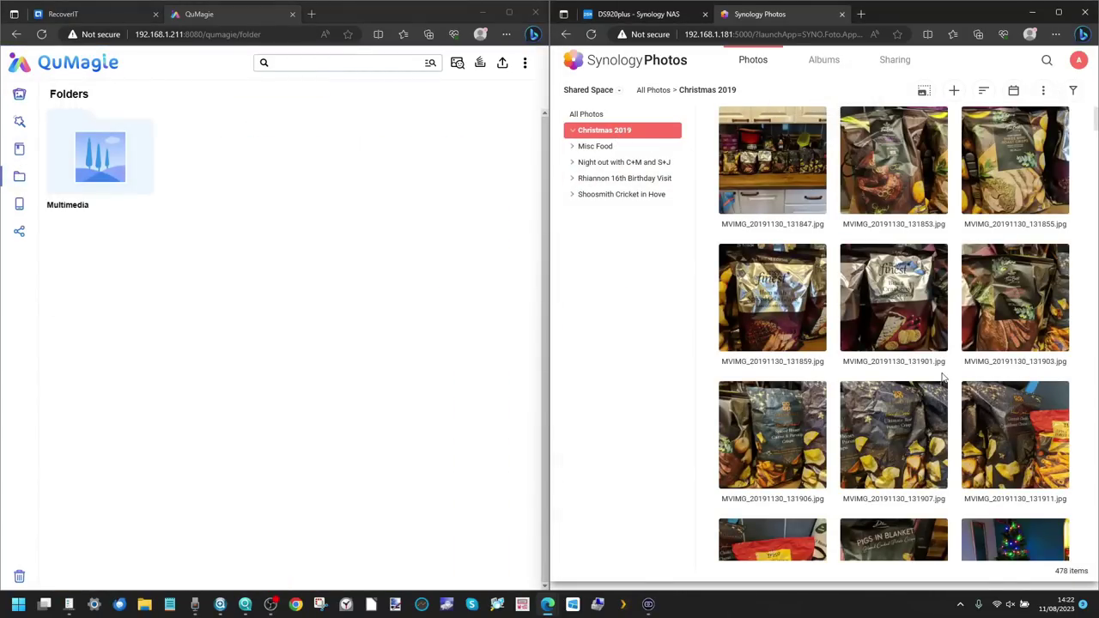
scroll(942, 378, "down", 20)
left_click(99, 156)
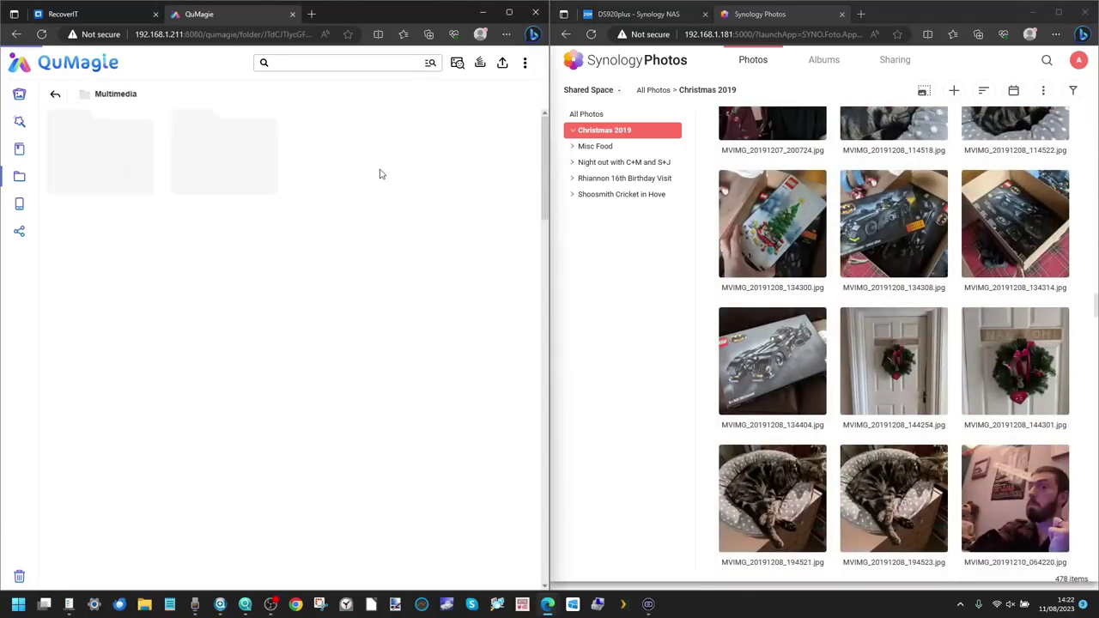
left_click(52, 153)
left_click(470, 159)
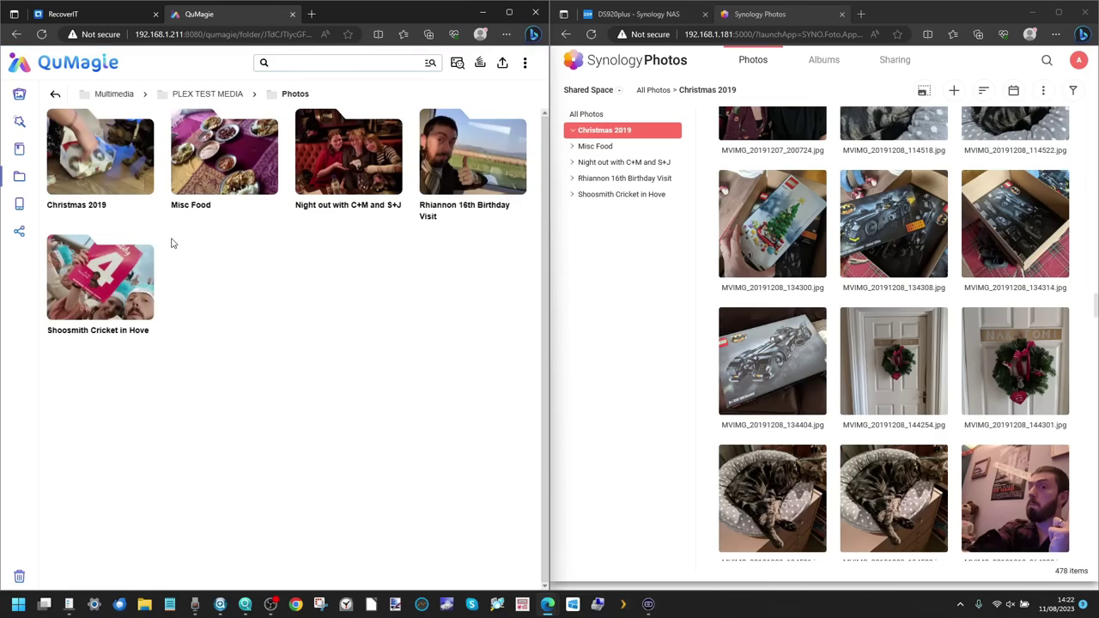
left_click(110, 167)
- Find and open the same photo, MVIMG_20191225_214655.jpg, from the Christmas 2019 folder in both Synology Photos and QuMagie
scroll(899, 347, "down", 5)
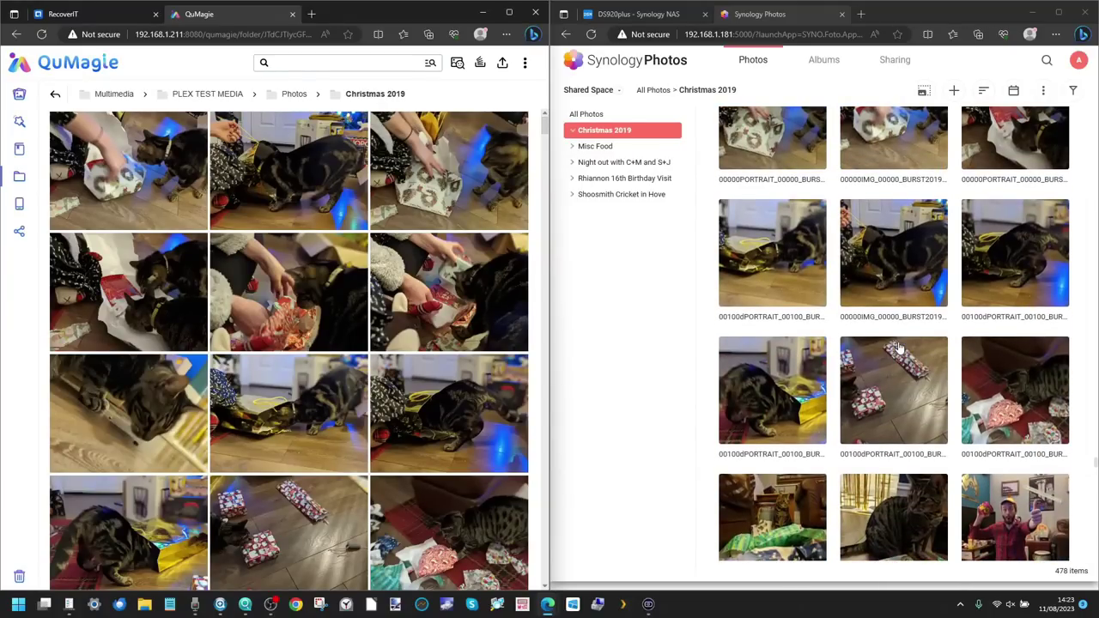
left_click(1022, 403)
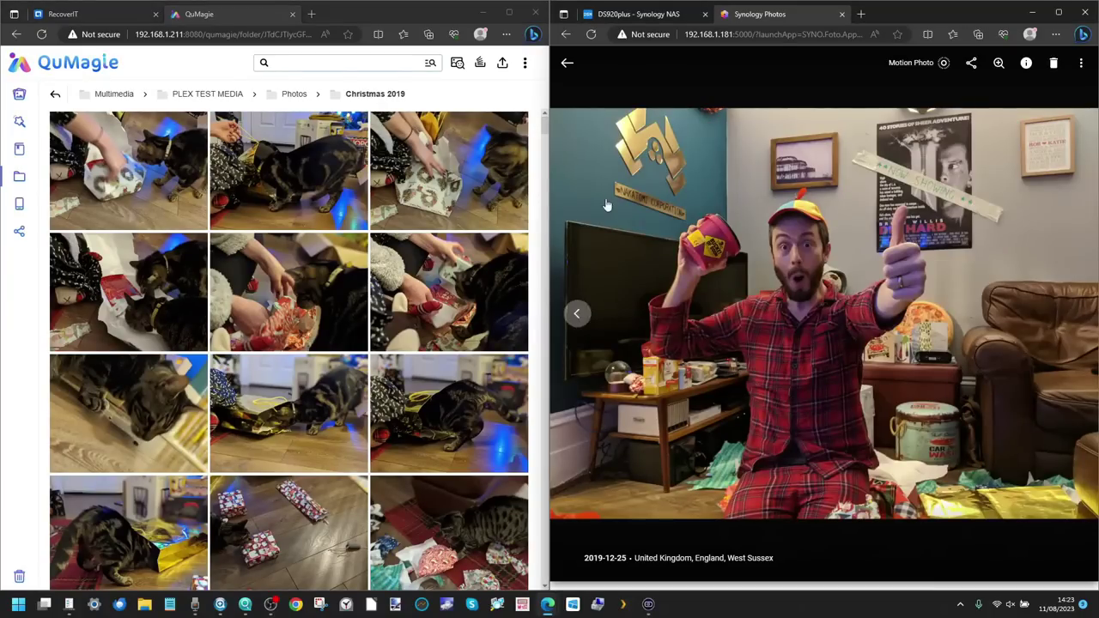
scroll(382, 199, "down", 20)
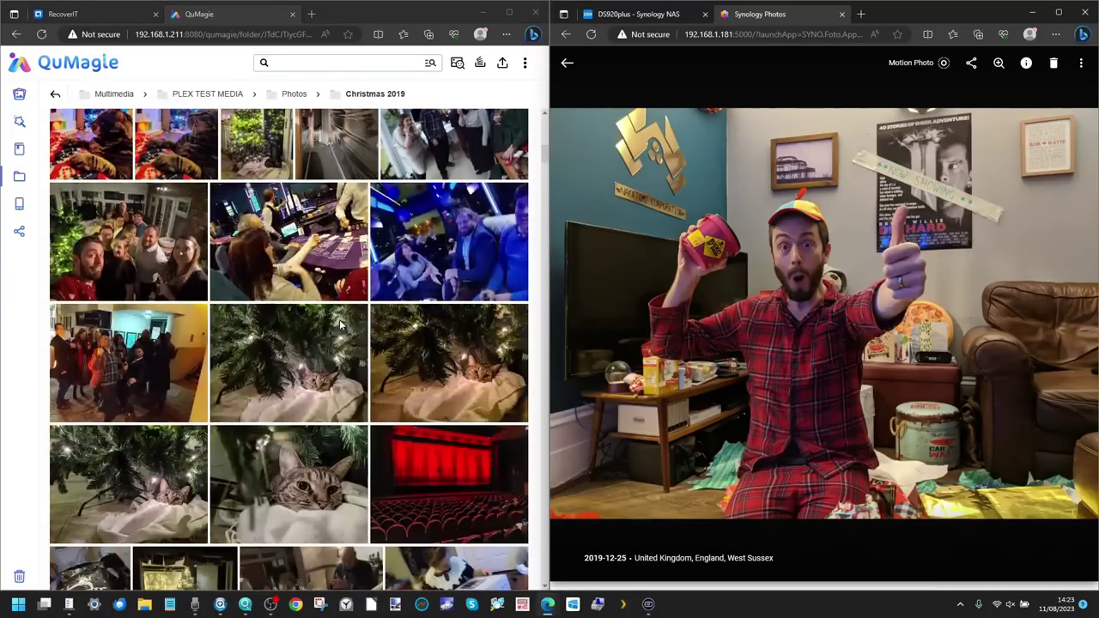
scroll(340, 324, "down", 15)
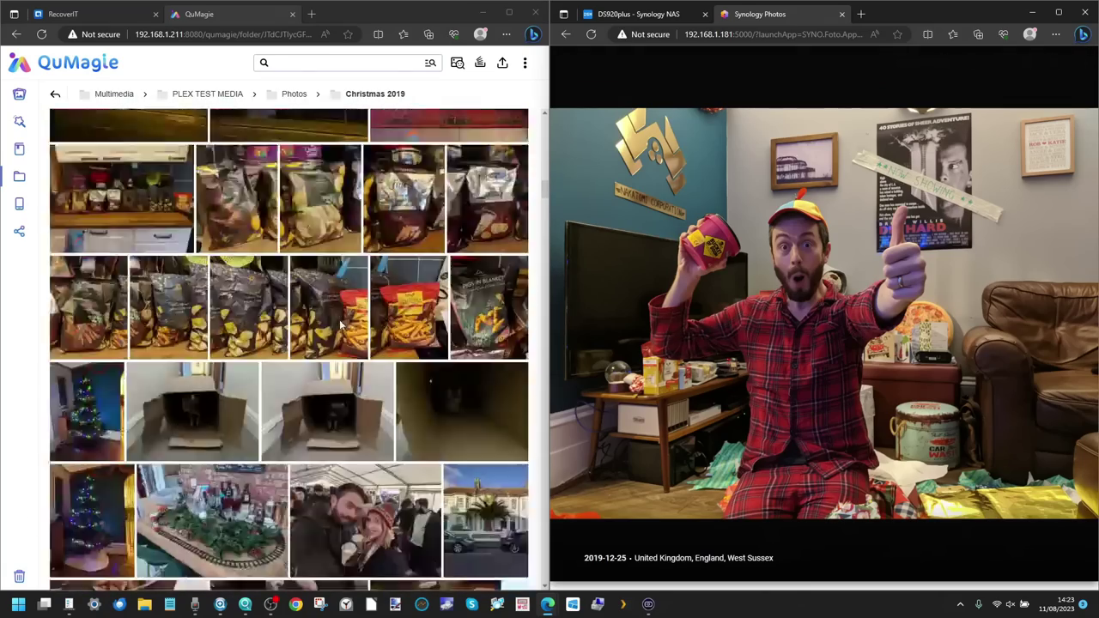
scroll(341, 324, "down", 15)
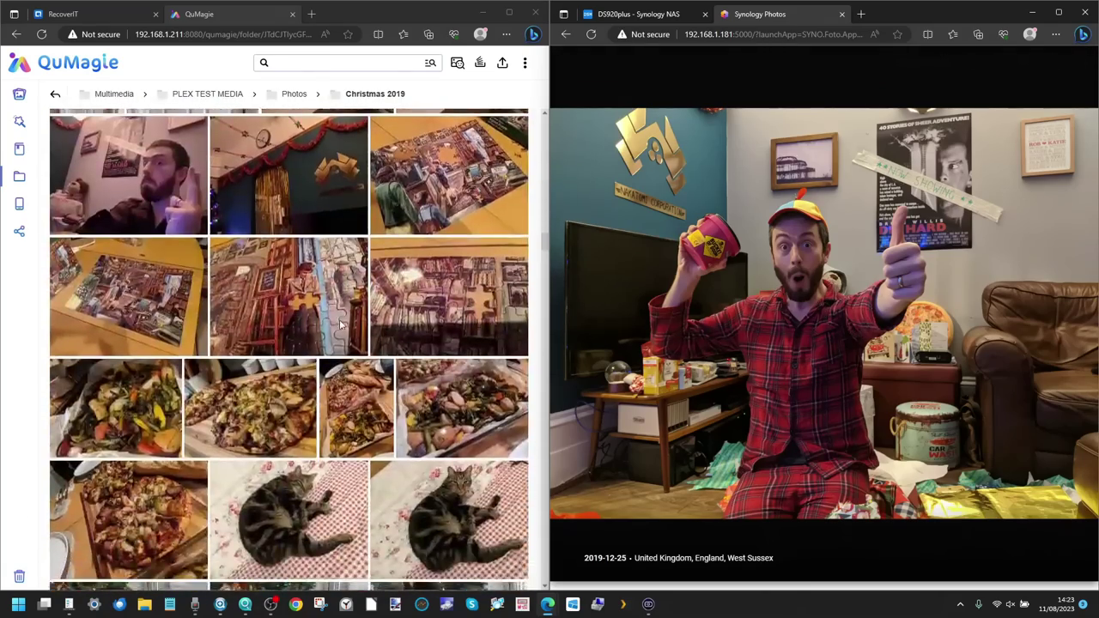
scroll(339, 324, "down", 15)
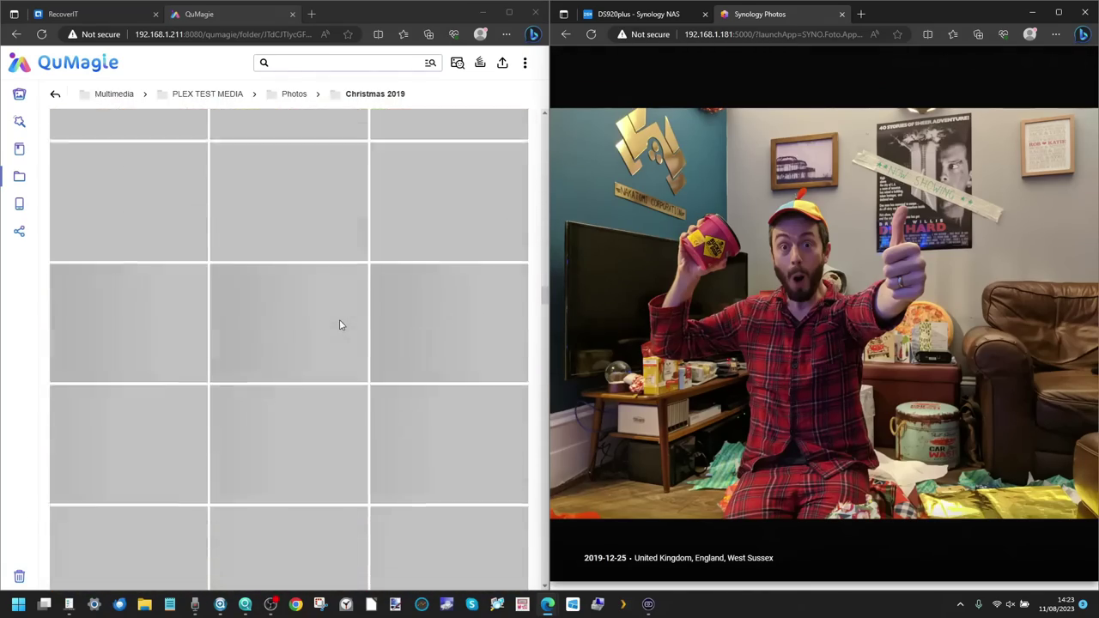
scroll(339, 324, "down", 10)
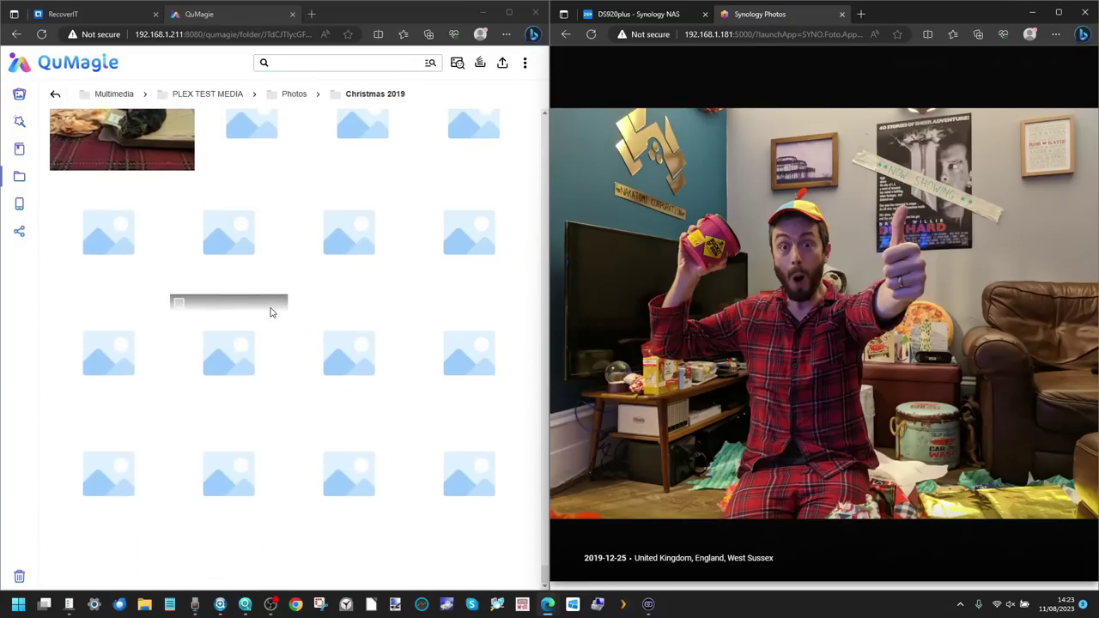
scroll(270, 313, "down", 10)
scroll(270, 312, "up", 10)
scroll(270, 312, "up", 10)
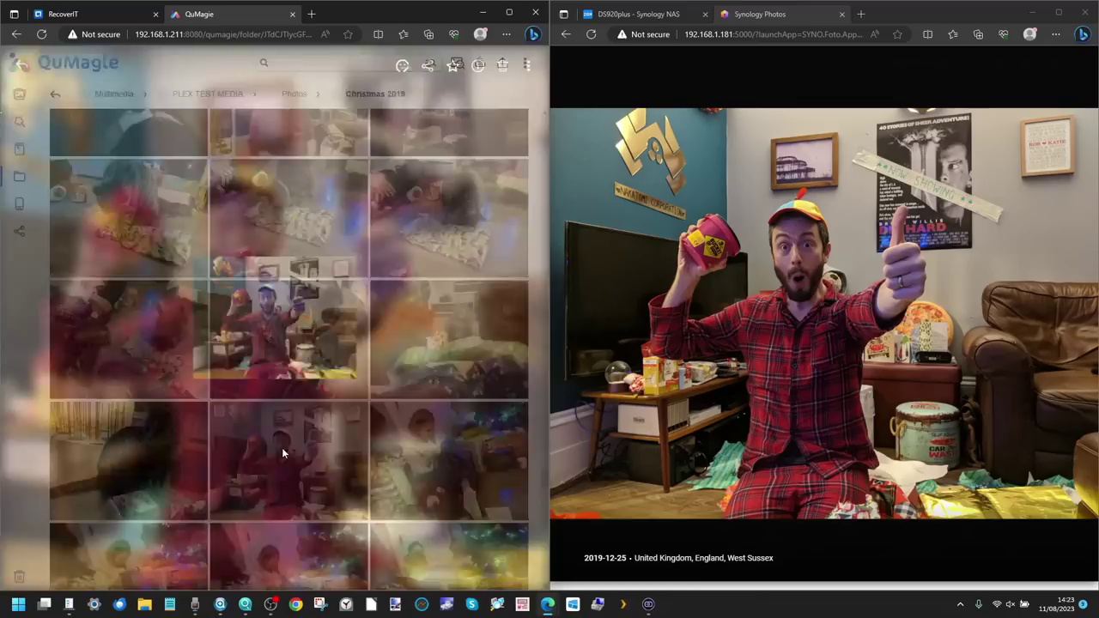
left_click(284, 452)
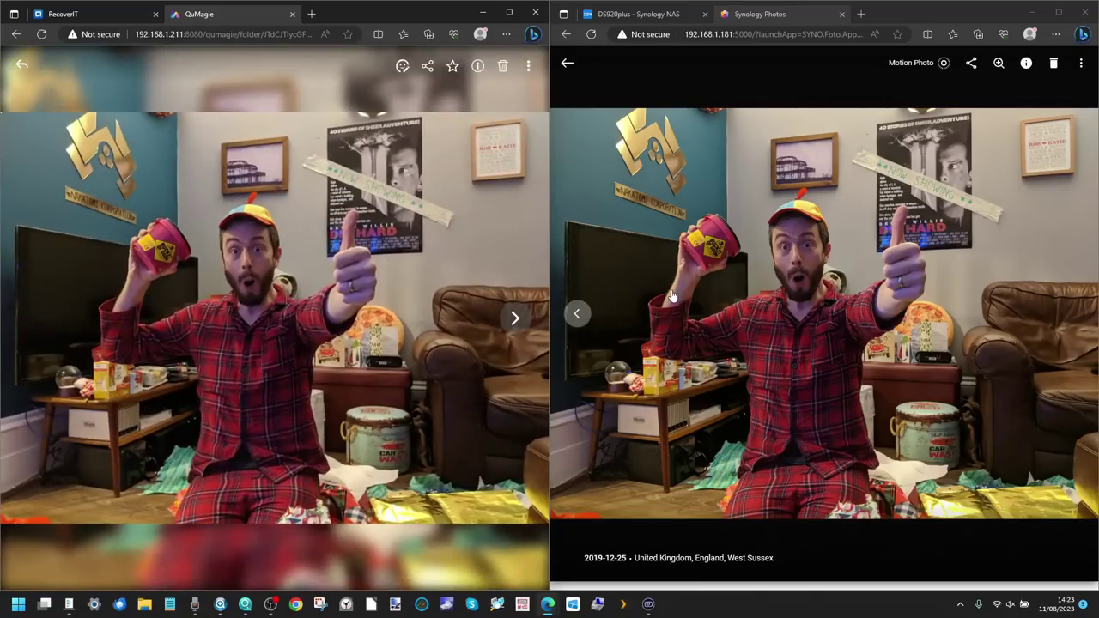
- Try the Motion Photo option in Synology Photos, and compare the photo's sharing options in both apps without creating a link
left_click(941, 67)
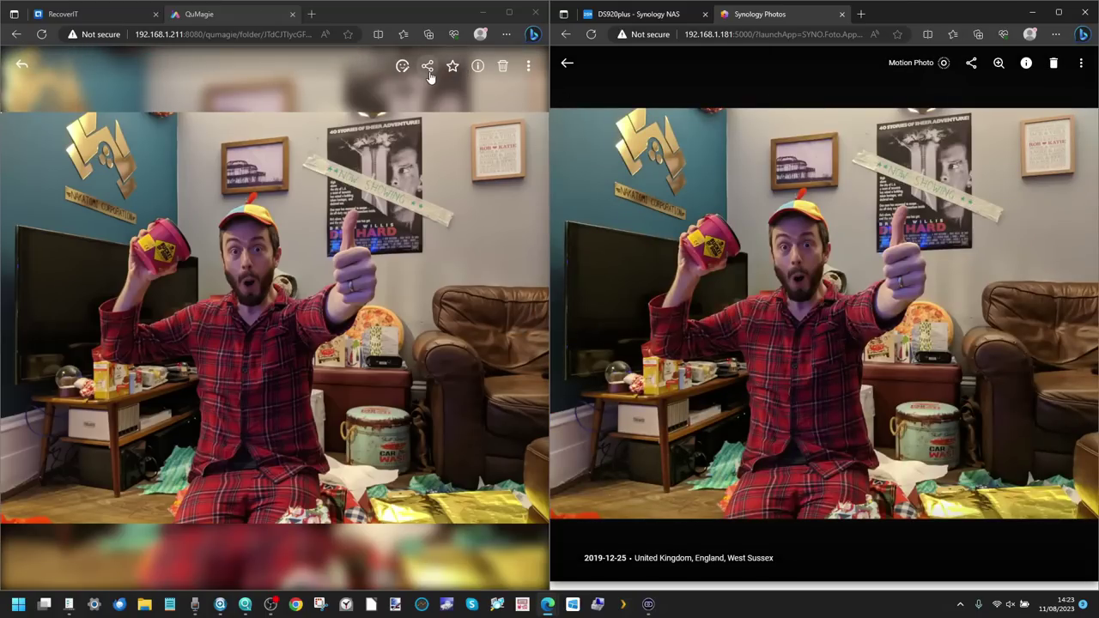
left_click(427, 67)
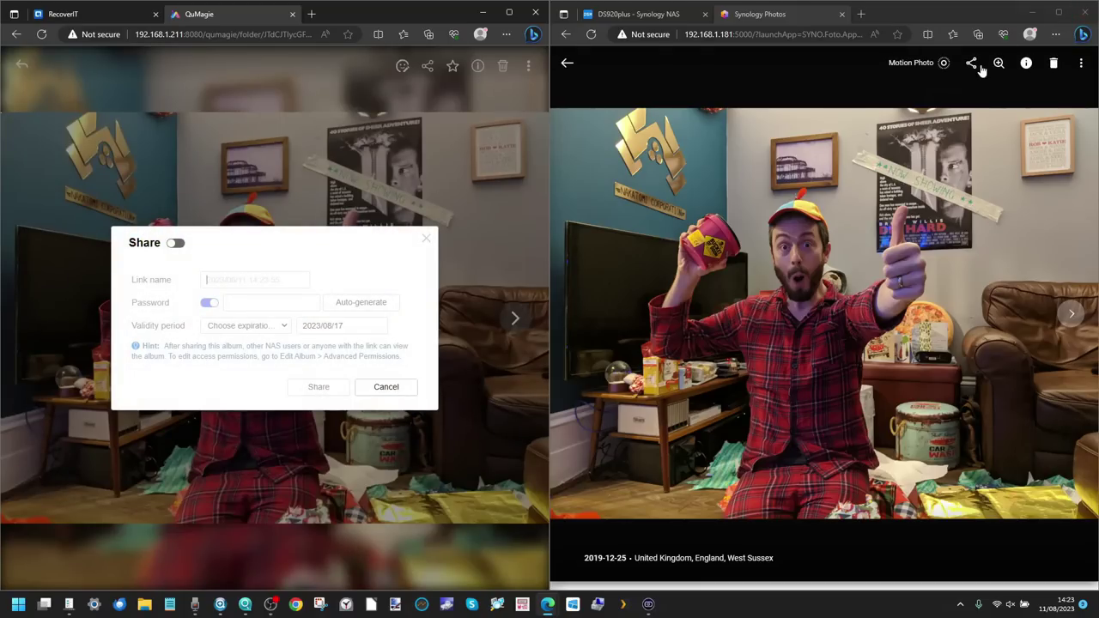
left_click(971, 62)
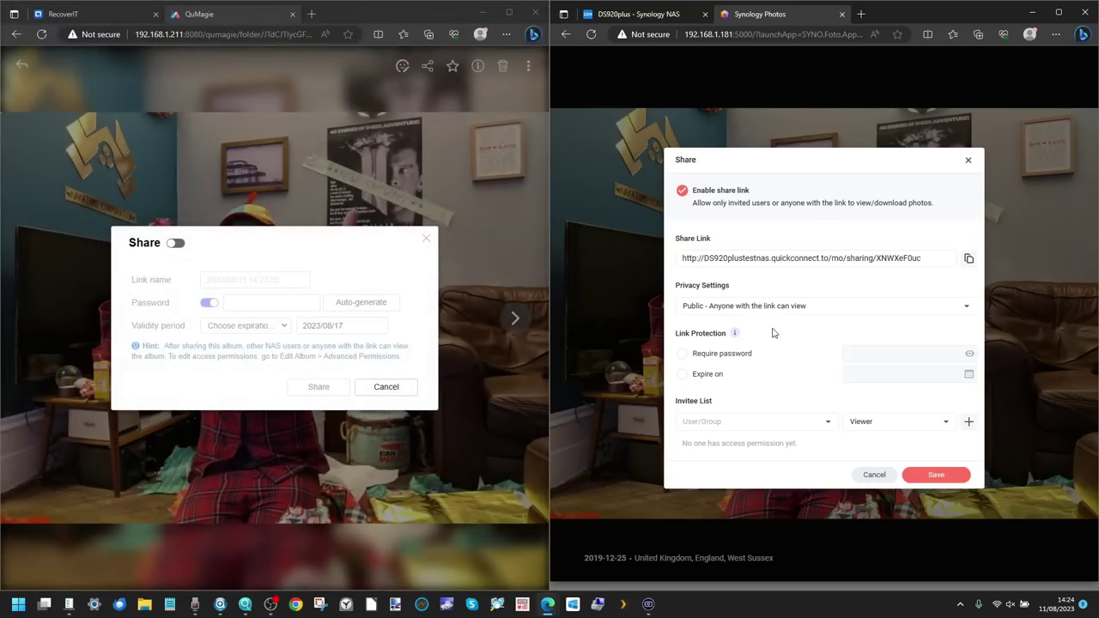
left_click(429, 241)
left_click(968, 161)
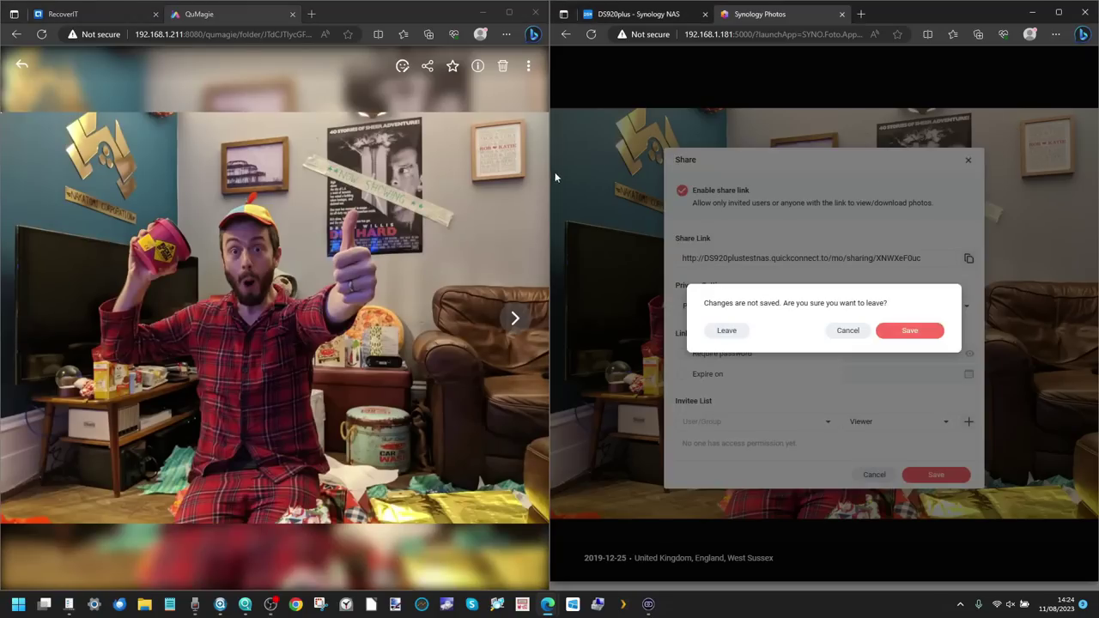
- Leave Synology's share settings unsaved and compare the photo's information in both apps, including QuMagie's file details, tags and location map
left_click(477, 66)
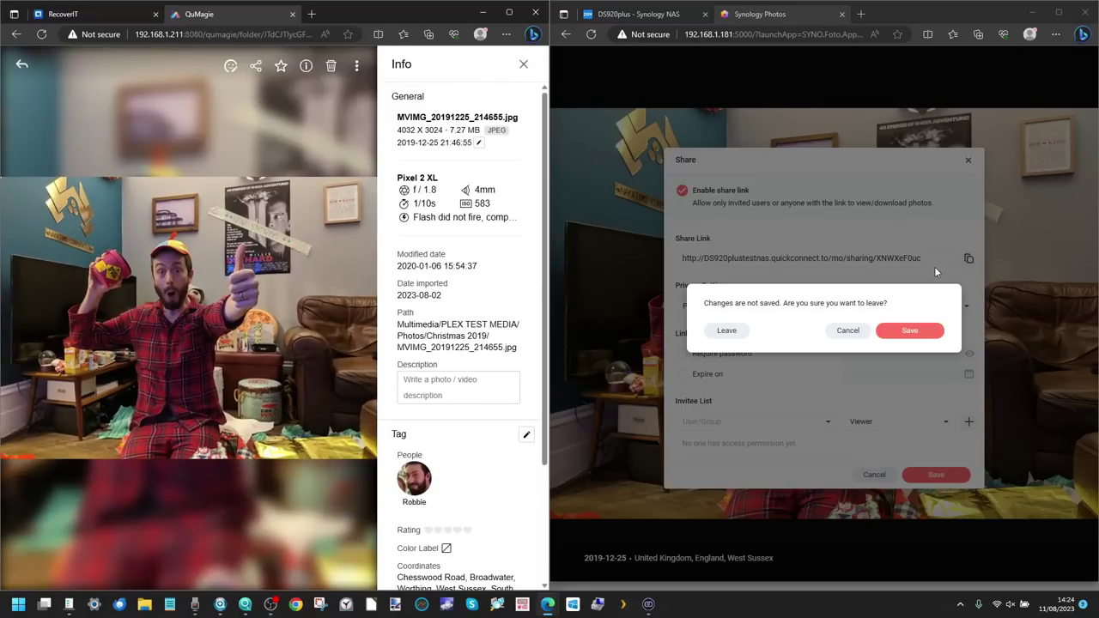
left_click(846, 333)
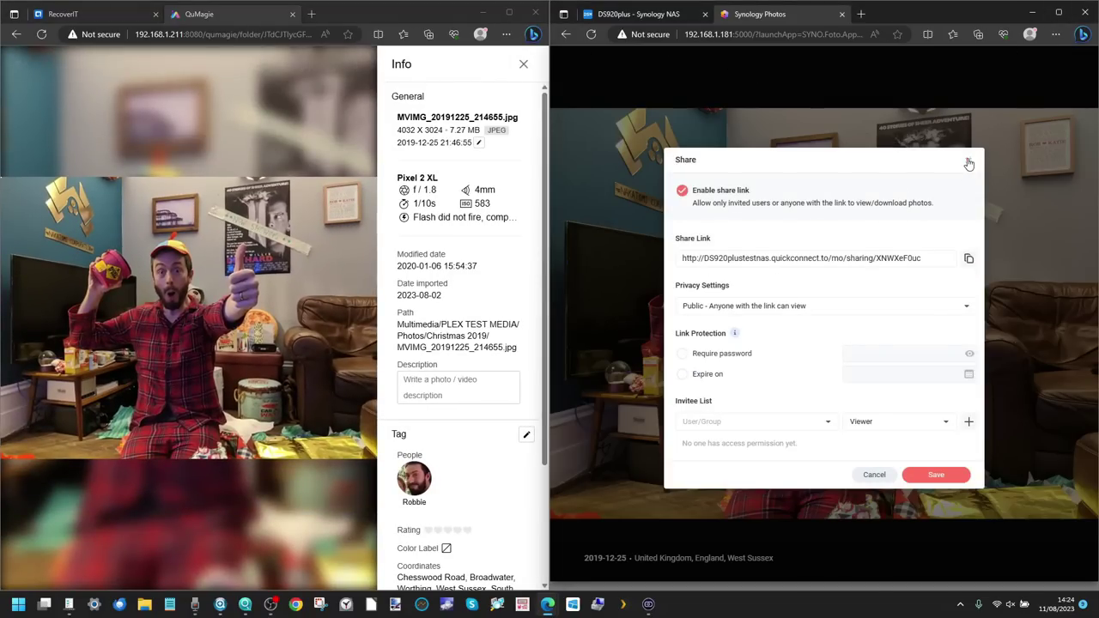
left_click(967, 160)
left_click(715, 329)
left_click(1027, 64)
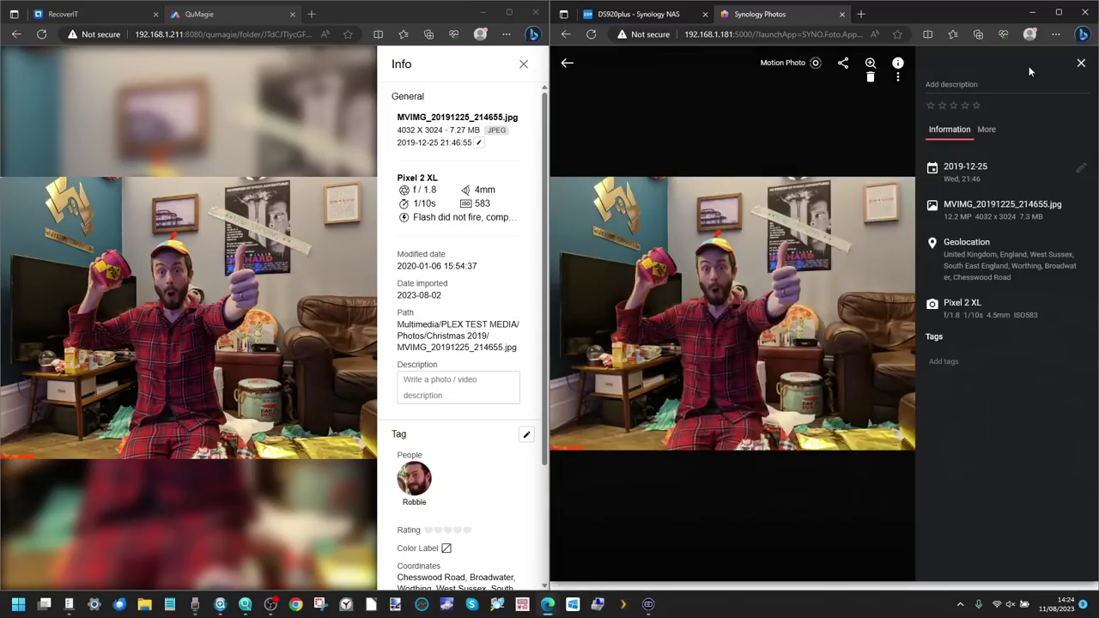
scroll(470, 530, "down", 3)
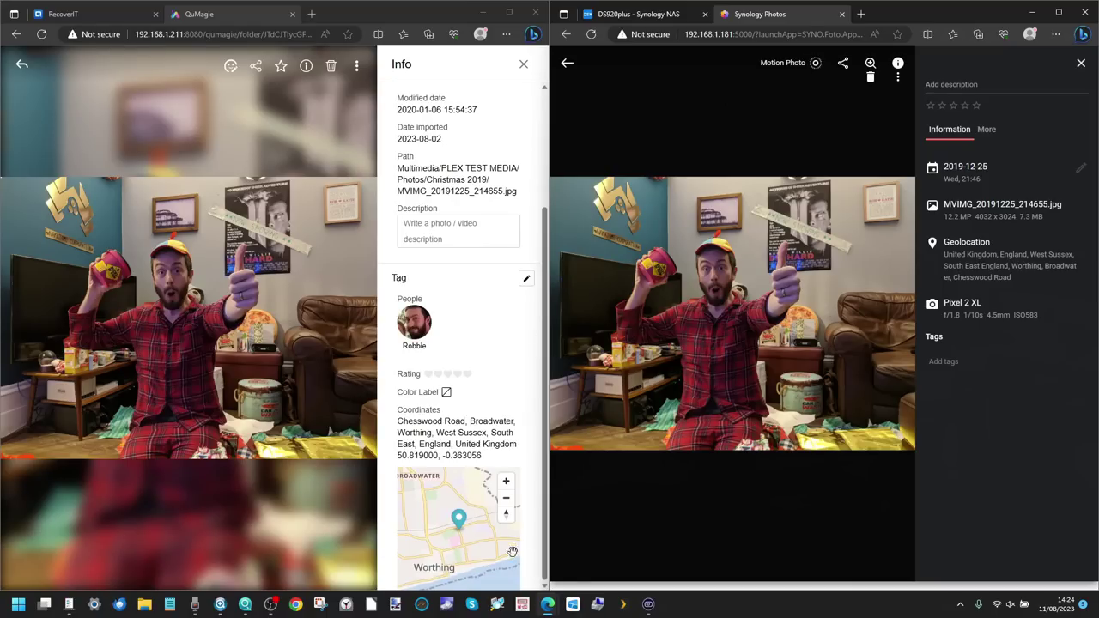
scroll(474, 513, "up", 3)
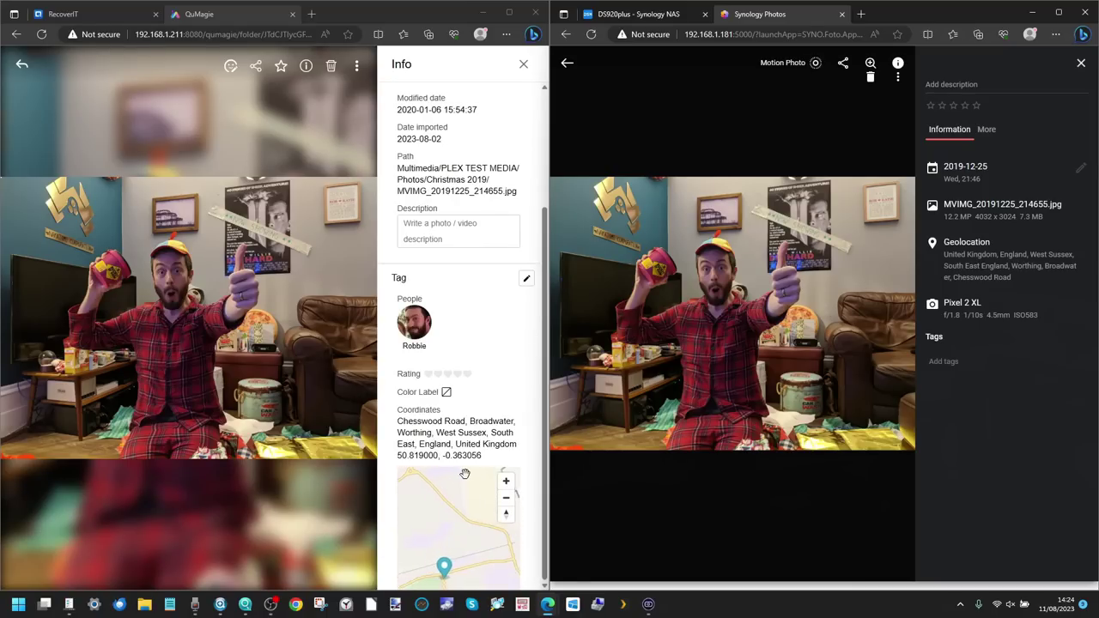
scroll(456, 361, "up", 2)
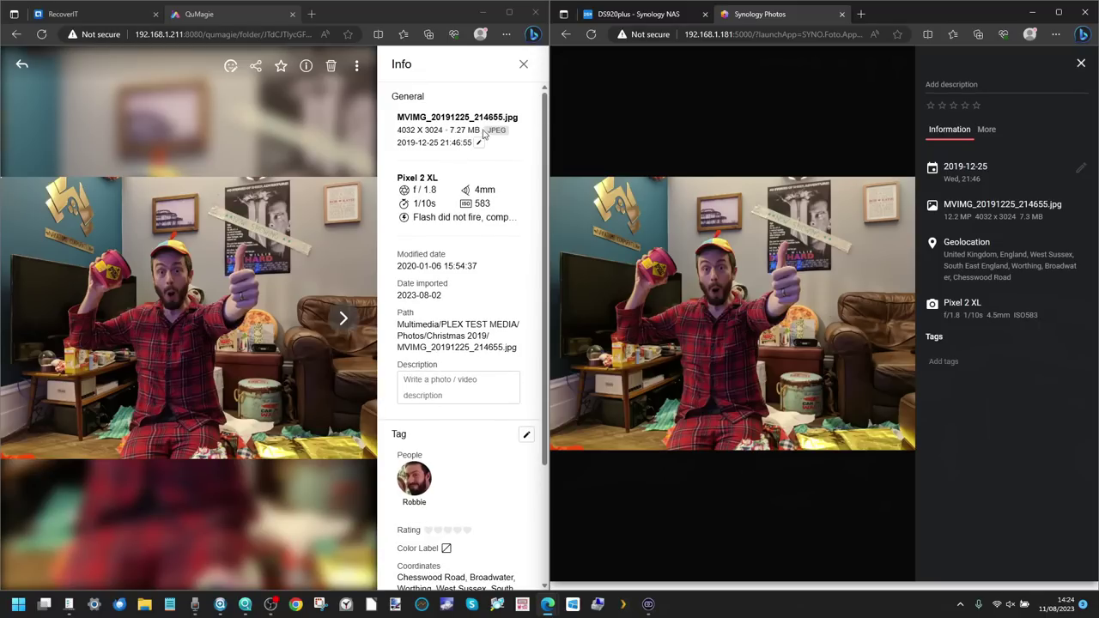
- Compare the photo's date, file and camera details in QuMagie's and Synology Photos' information views
scroll(472, 218, "up", 6)
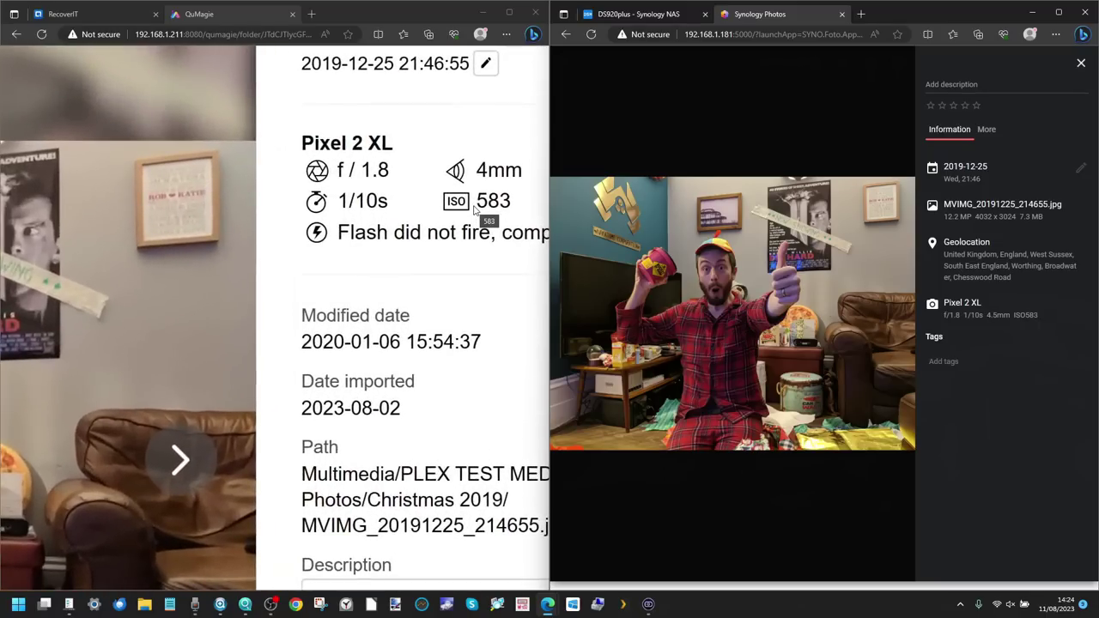
scroll(352, 213, "down", 6)
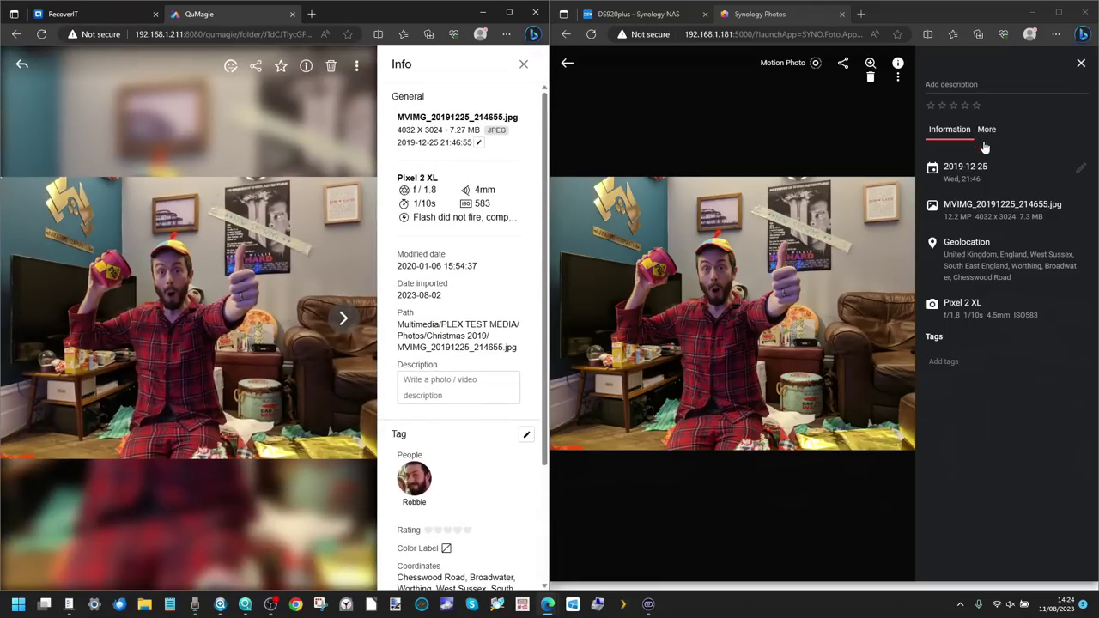
scroll(995, 218, "up", 5)
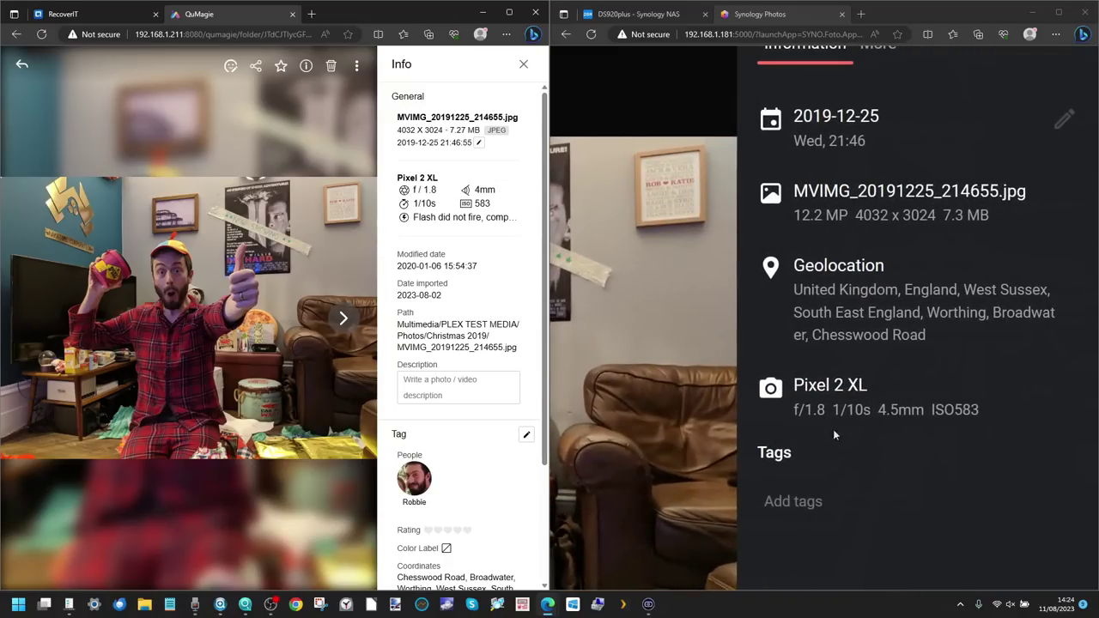
scroll(888, 353, "down", 5)
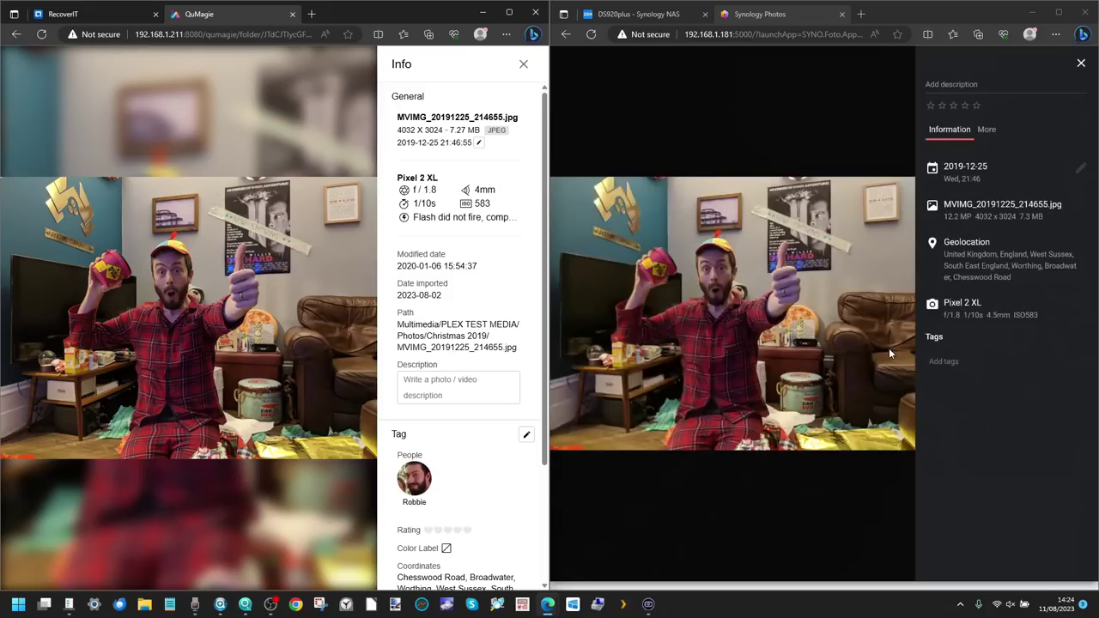
- Examine the photo's full EXIF metadata in Synology Photos, including exposure, focal length, GPS and Maker Note entries
left_click(987, 131)
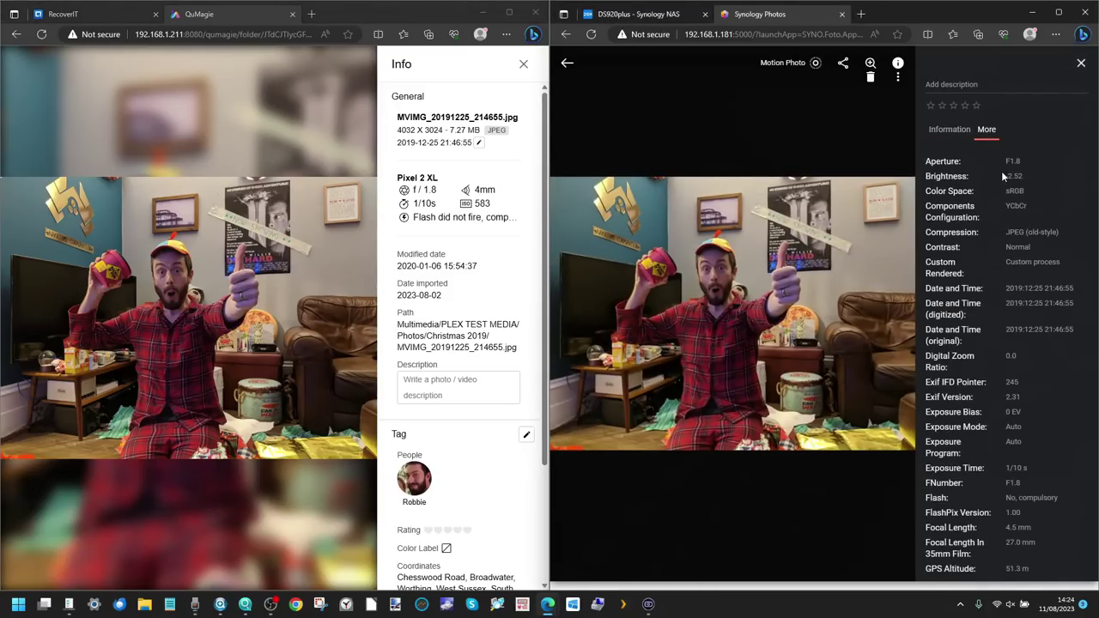
scroll(1001, 171, "down", 2)
scroll(1002, 171, "down", 10)
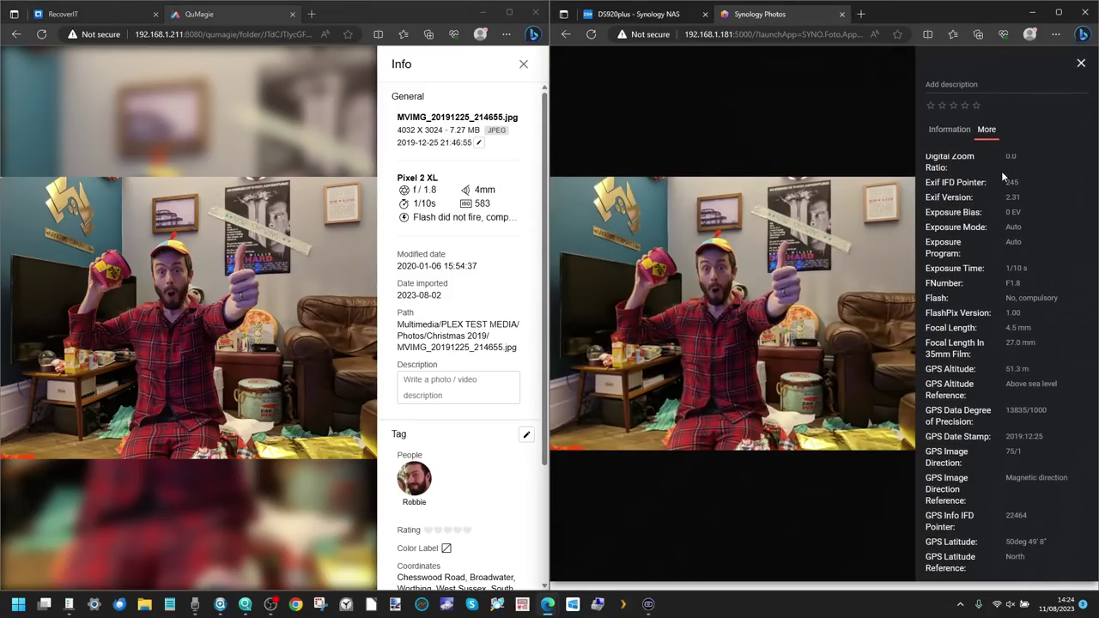
scroll(1002, 171, "down", 10)
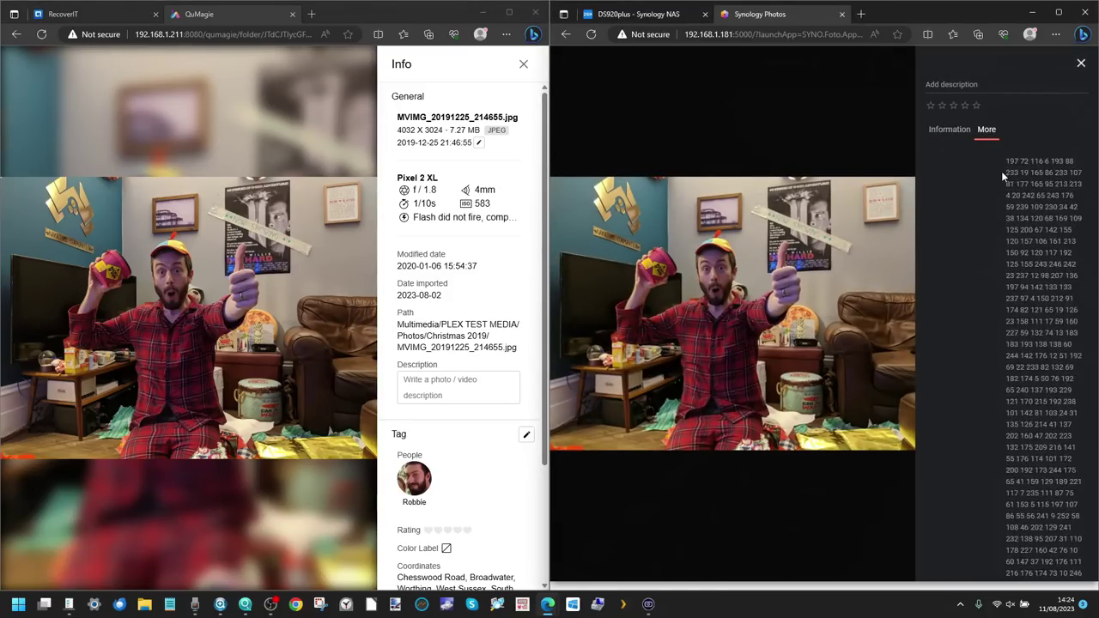
scroll(1001, 171, "down", 10)
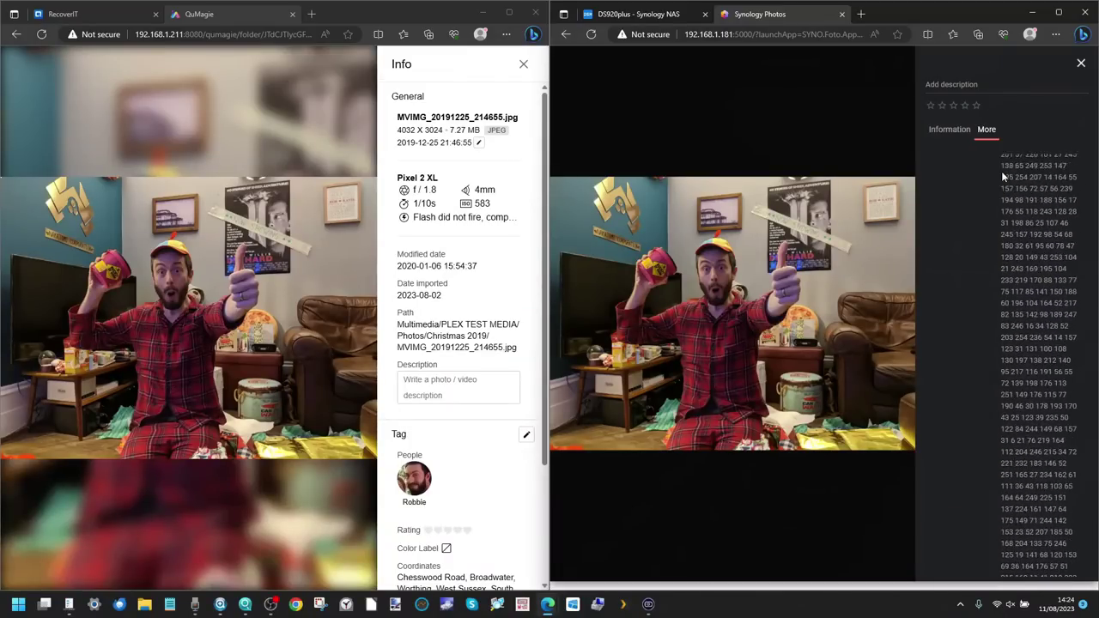
scroll(1001, 171, "down", 10)
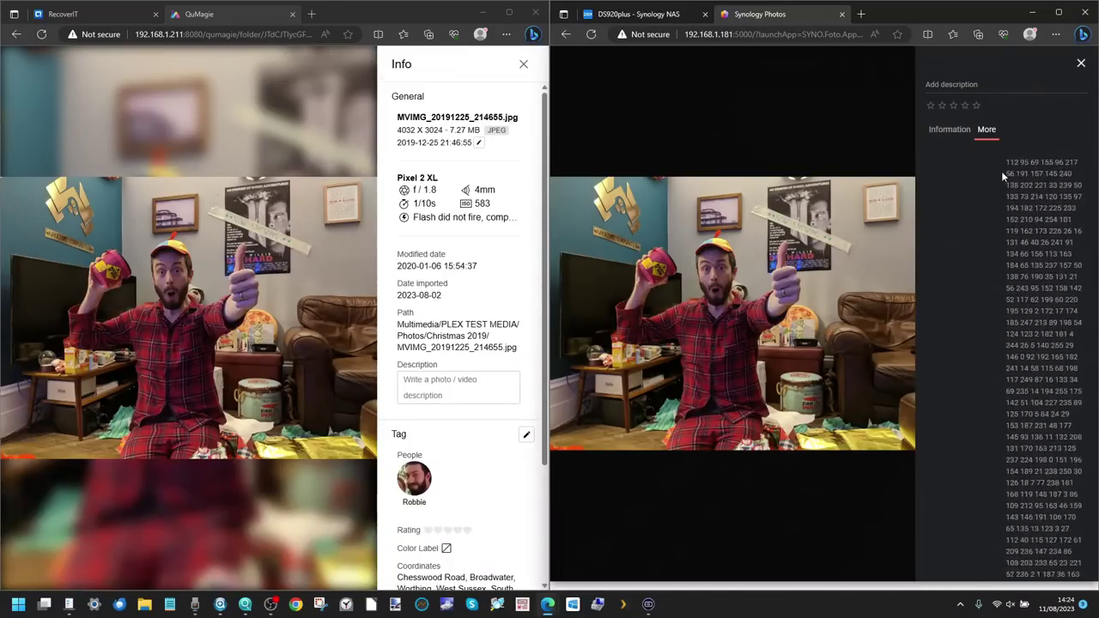
scroll(1001, 171, "down", 10)
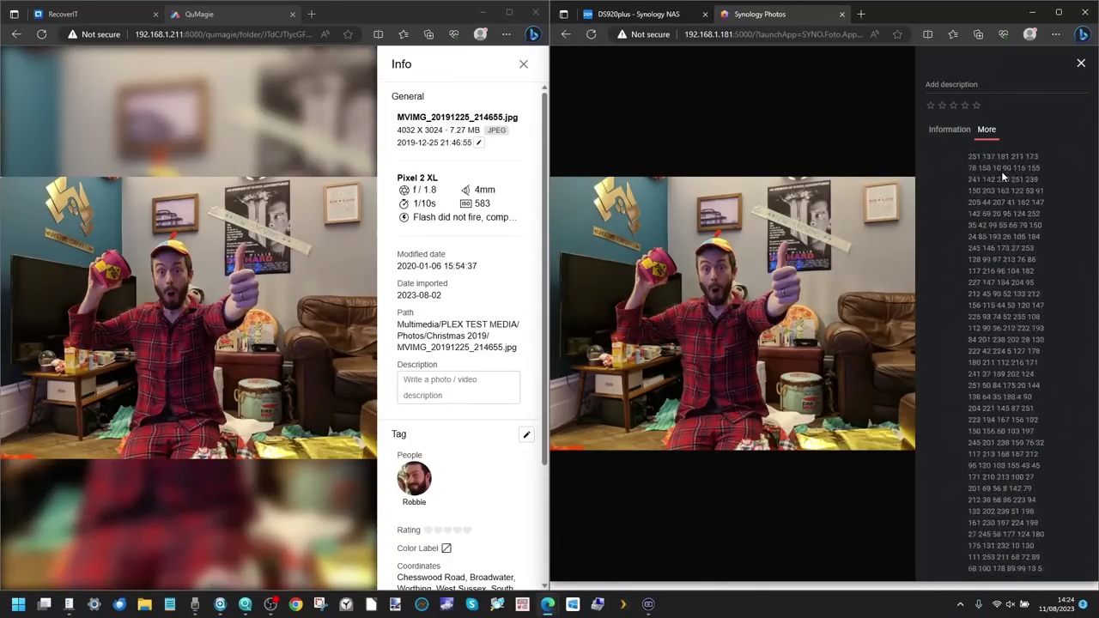
scroll(1001, 171, "down", 10)
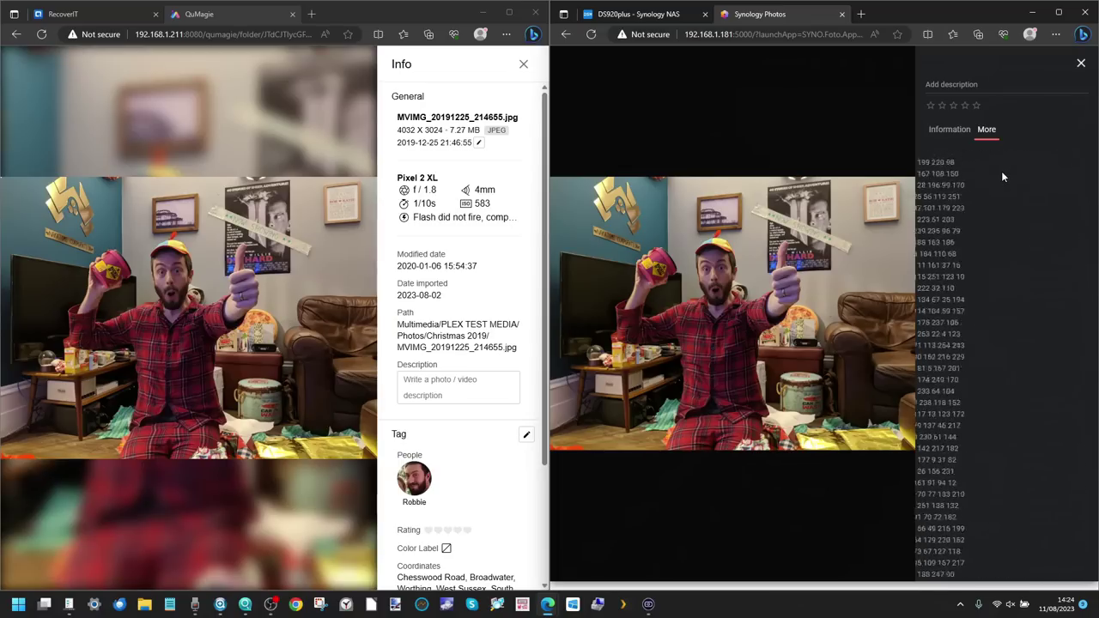
scroll(1001, 171, "up", 10)
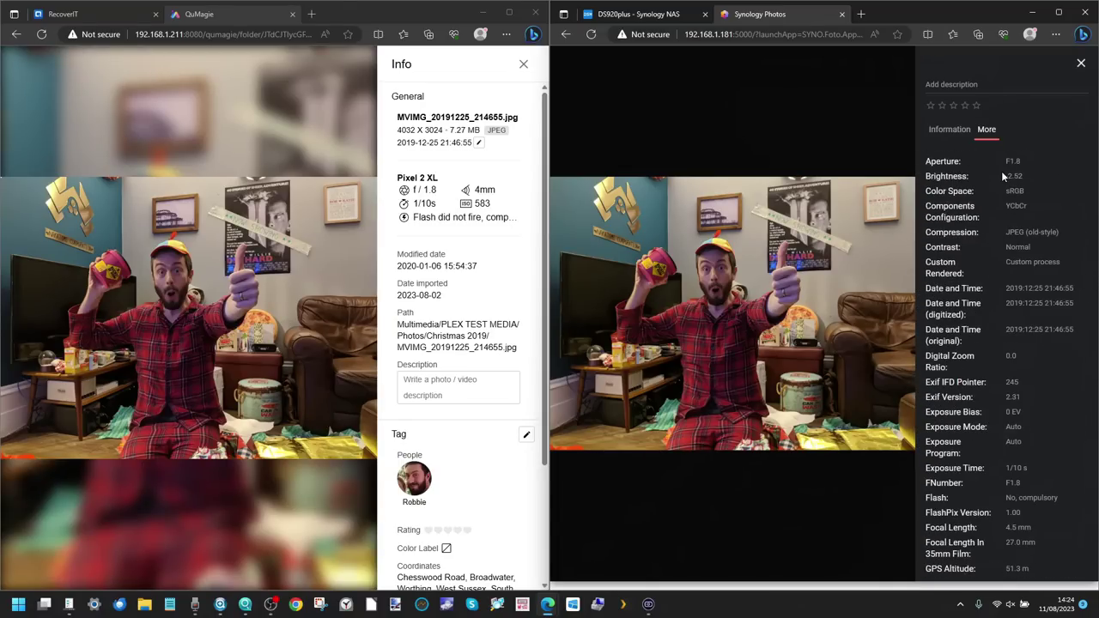
scroll(1001, 171, "down", 5)
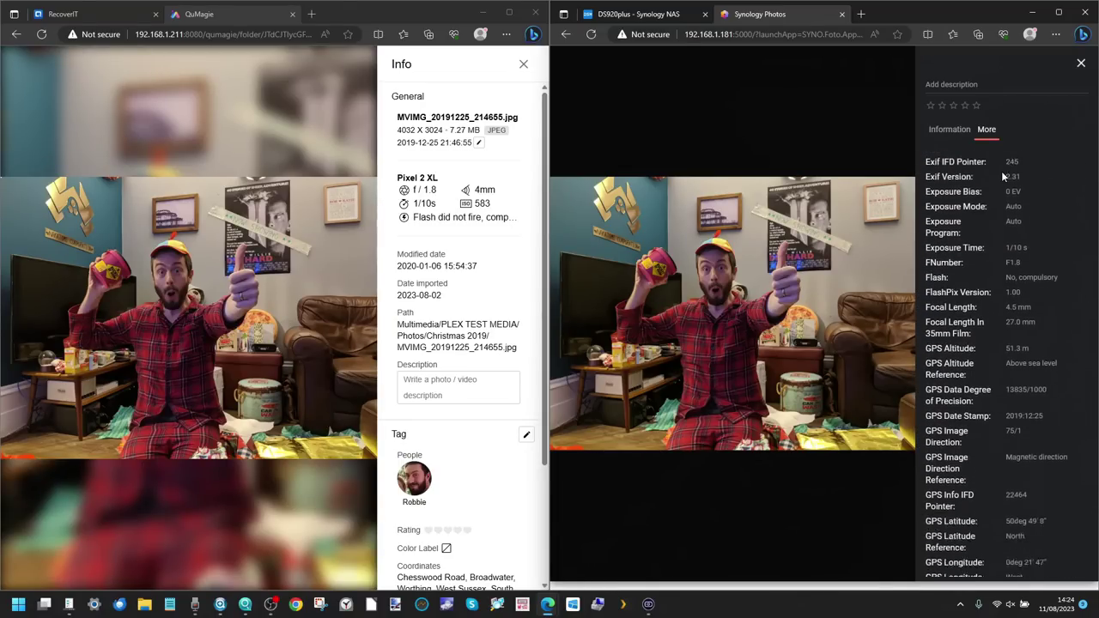
scroll(1001, 171, "down", 5)
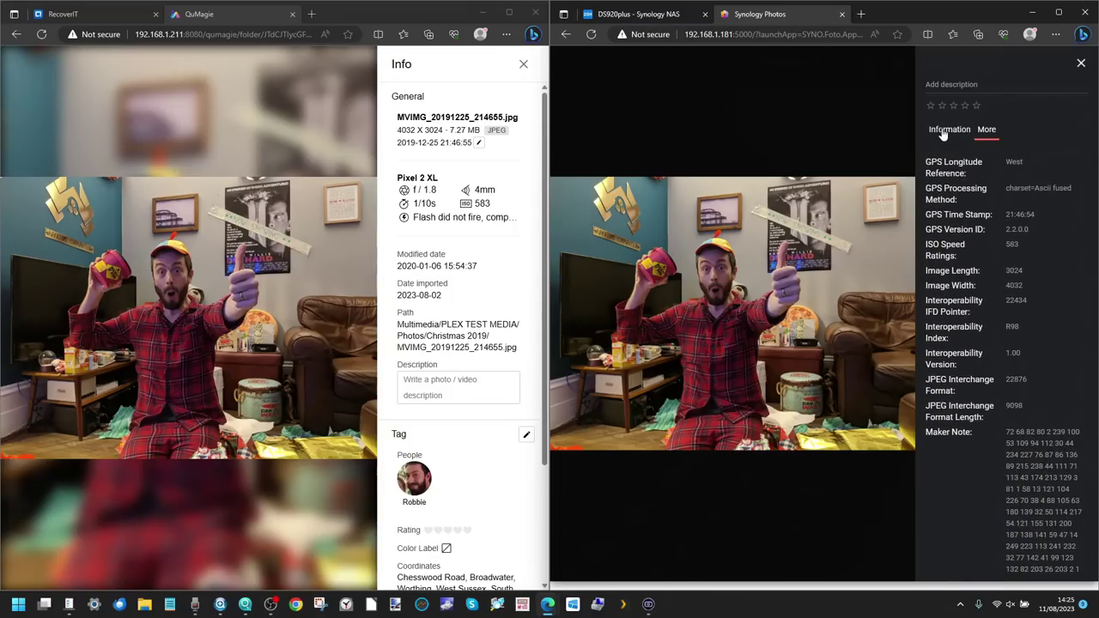
left_click(944, 133)
left_click(989, 133)
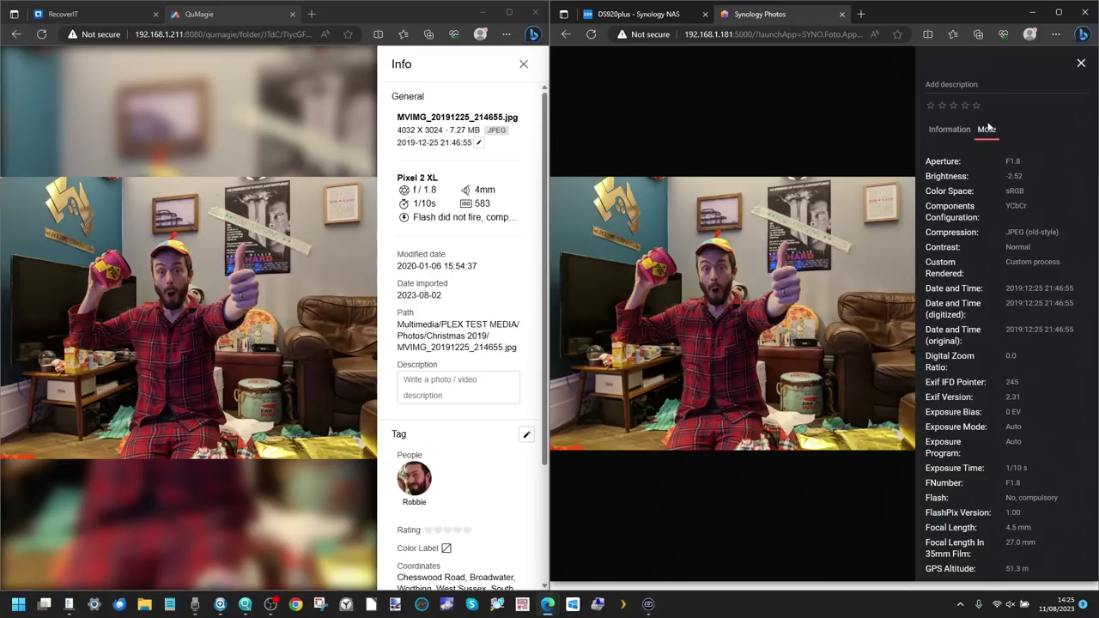
- Close the photo's information in both apps and return to Synology's Christmas 2019 folder and QuMagie's Media Files
left_click(523, 63)
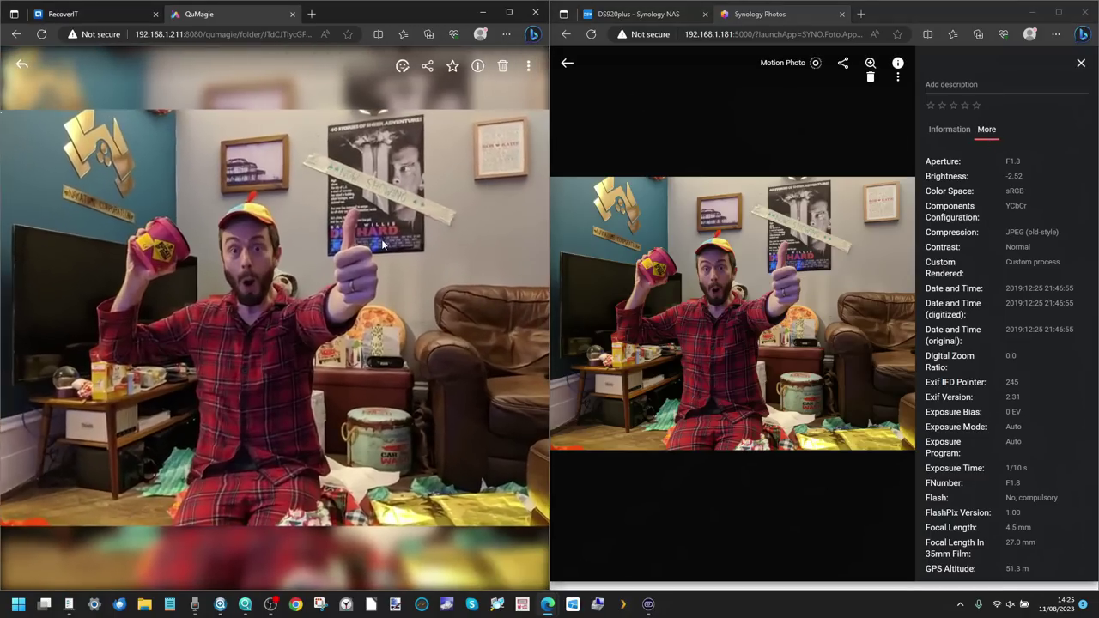
left_click(1081, 64)
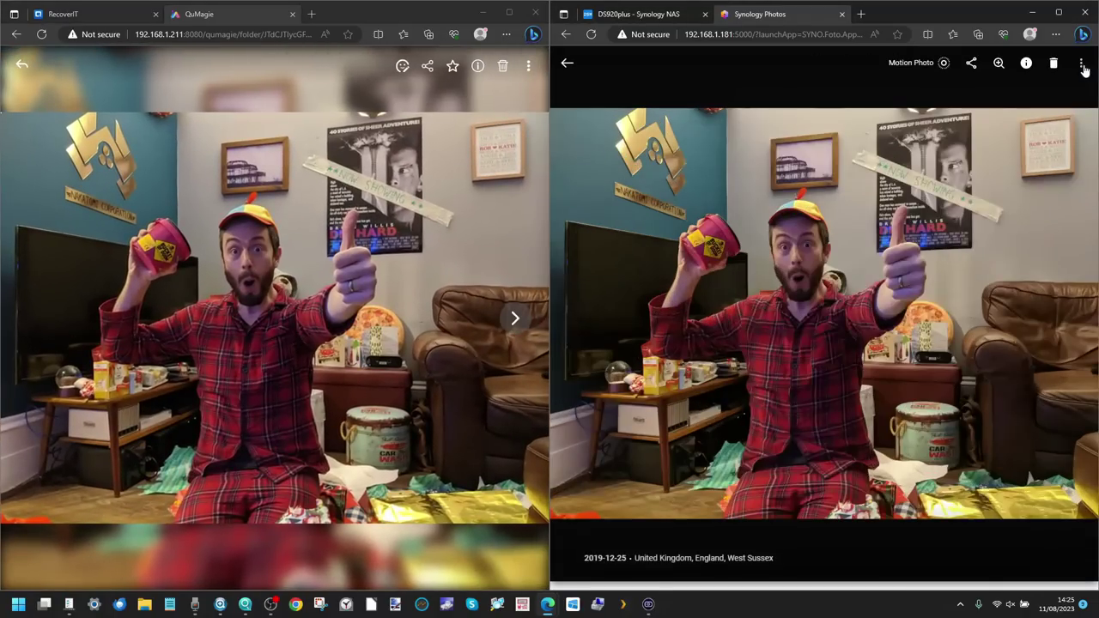
left_click(568, 65)
left_click(21, 64)
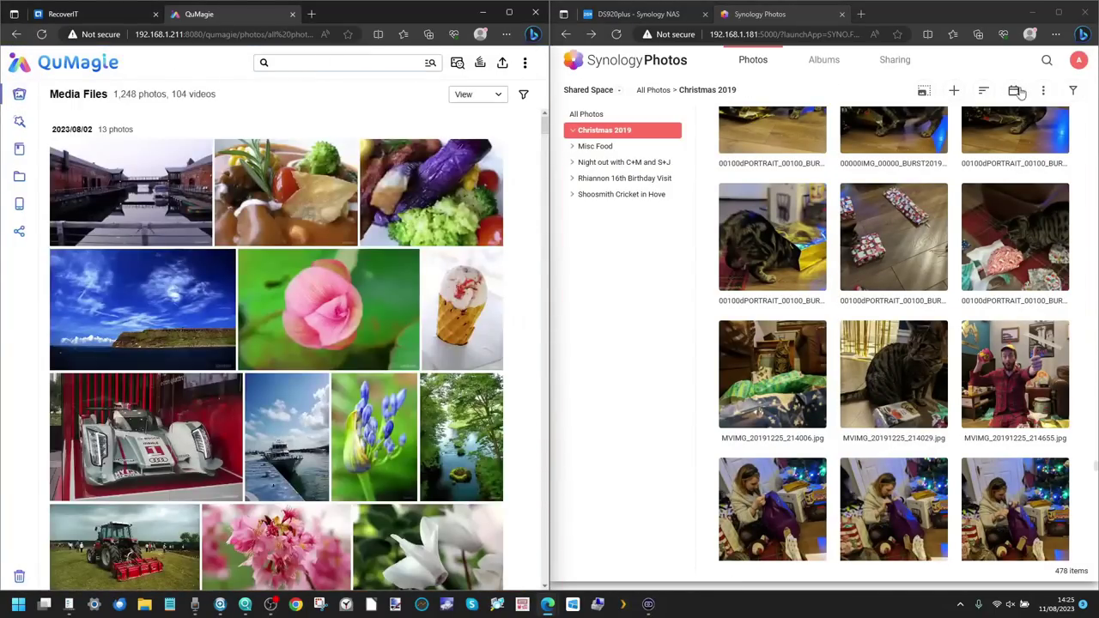
- Switch Synology Photos to timeline view and show the filter options in both apps
left_click(1013, 90)
left_click(524, 93)
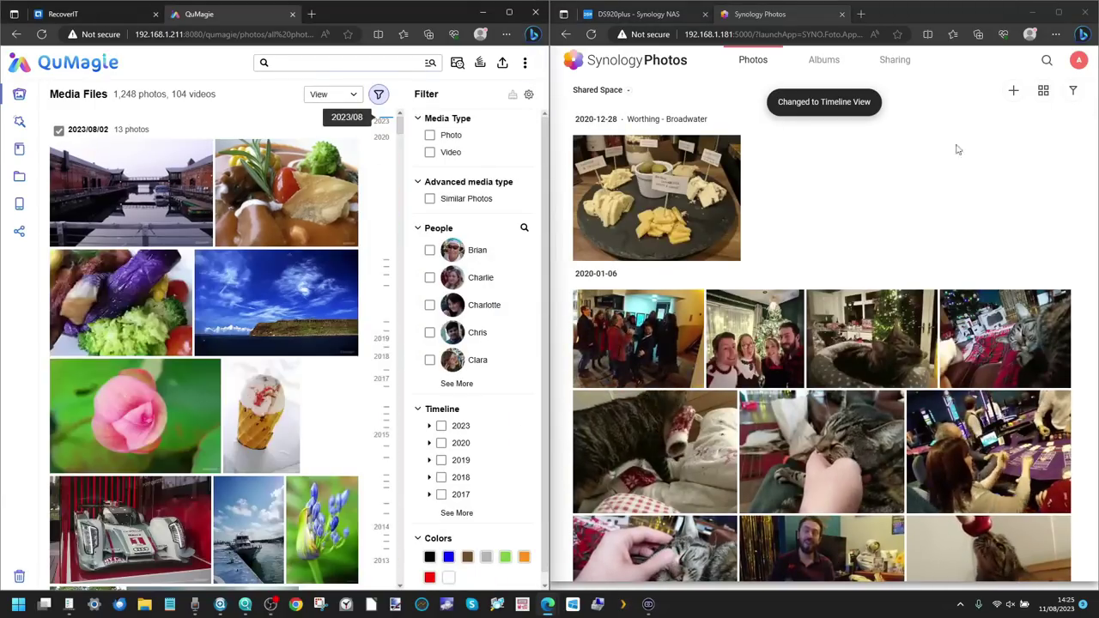
left_click(1073, 90)
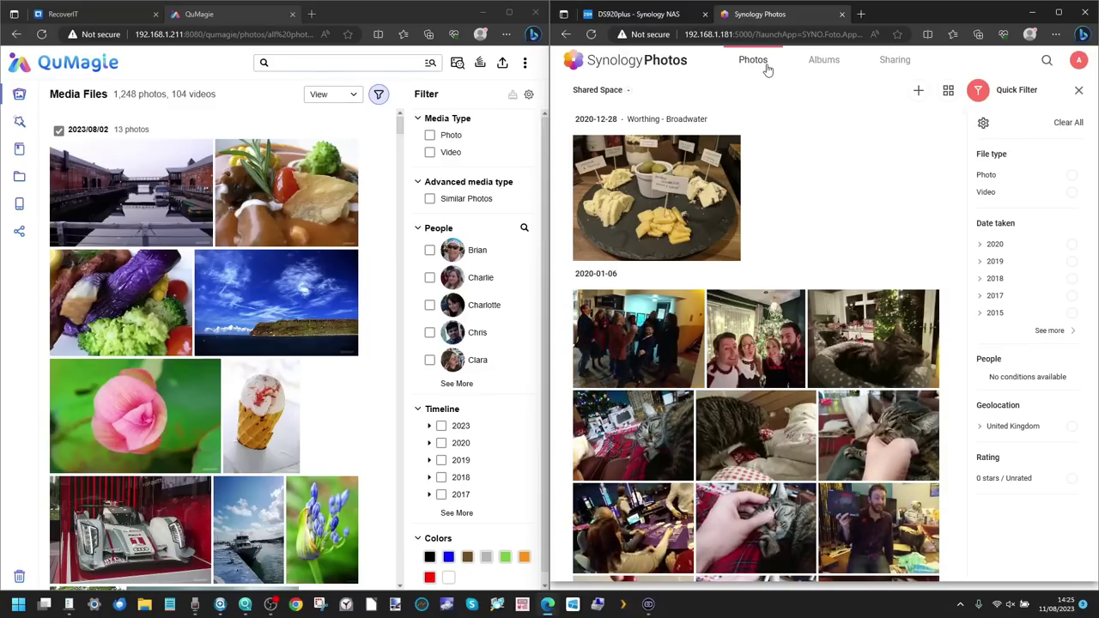
- Switch Synology Photos from the Shared Space to the Personal Space and show its Quick Filter there
left_click(606, 89)
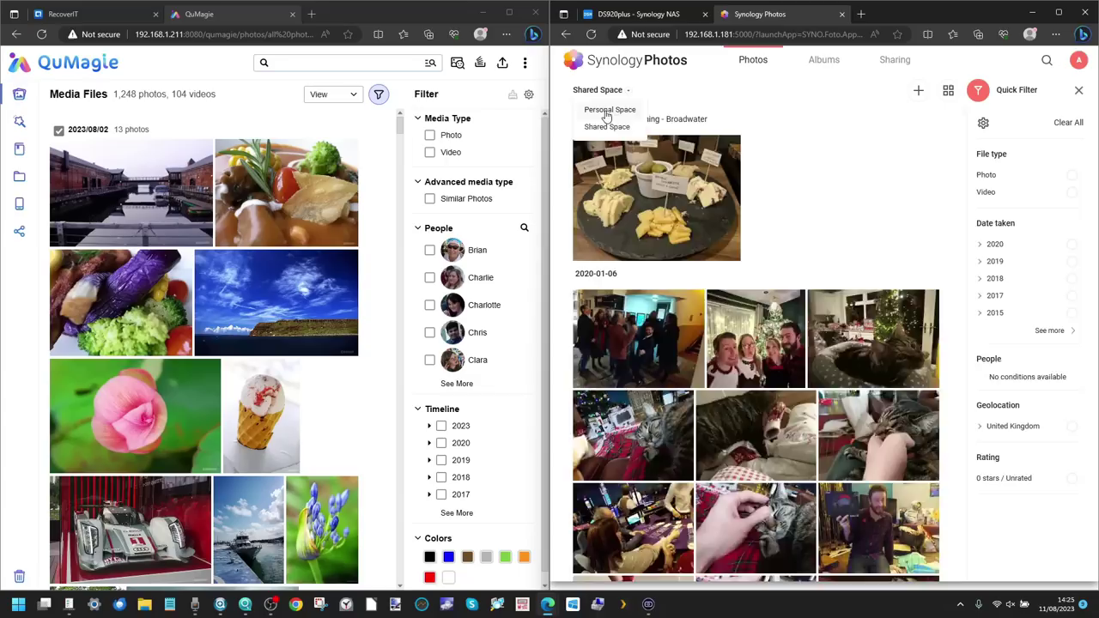
left_click(607, 110)
left_click(1078, 91)
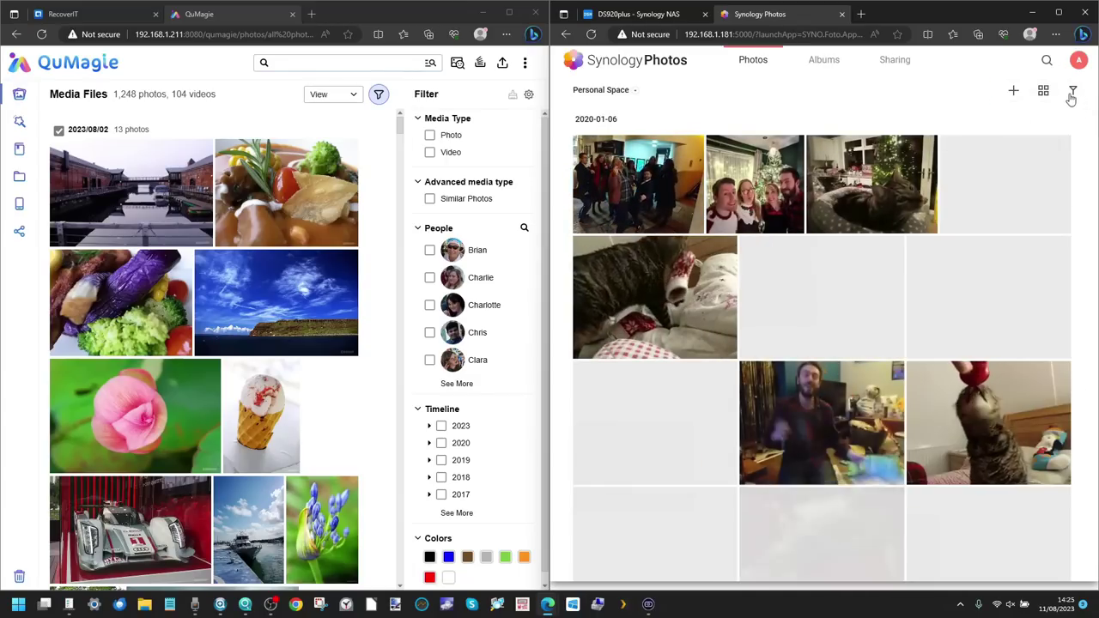
left_click(1073, 91)
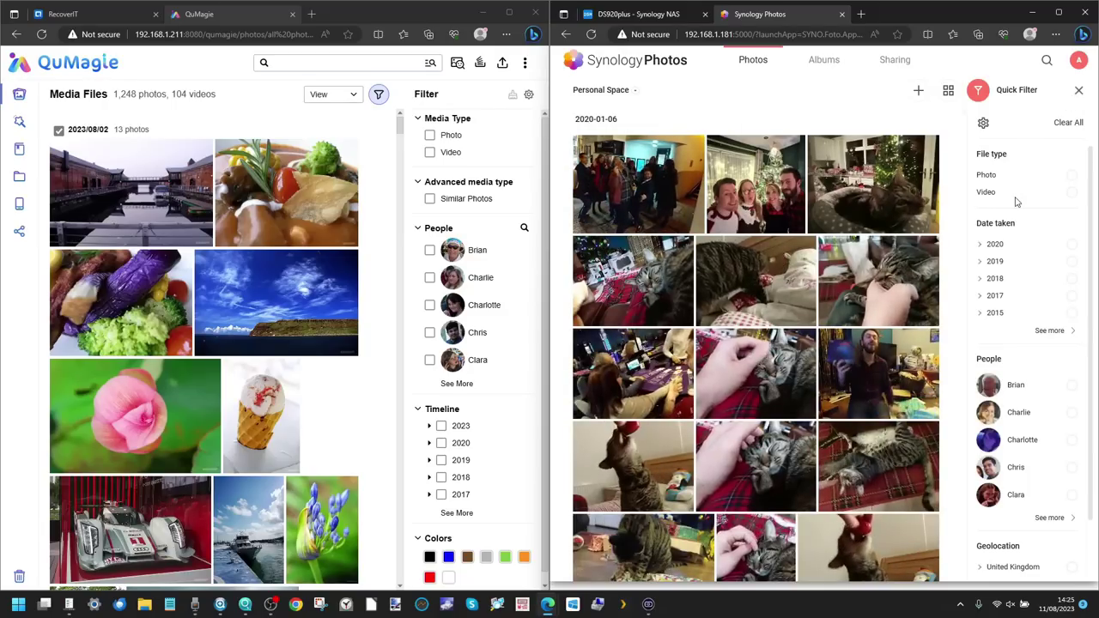
- Filter both apps to photos only, and expand QuMagie's people list to filter by one named person
left_click(429, 135)
left_click(1072, 176)
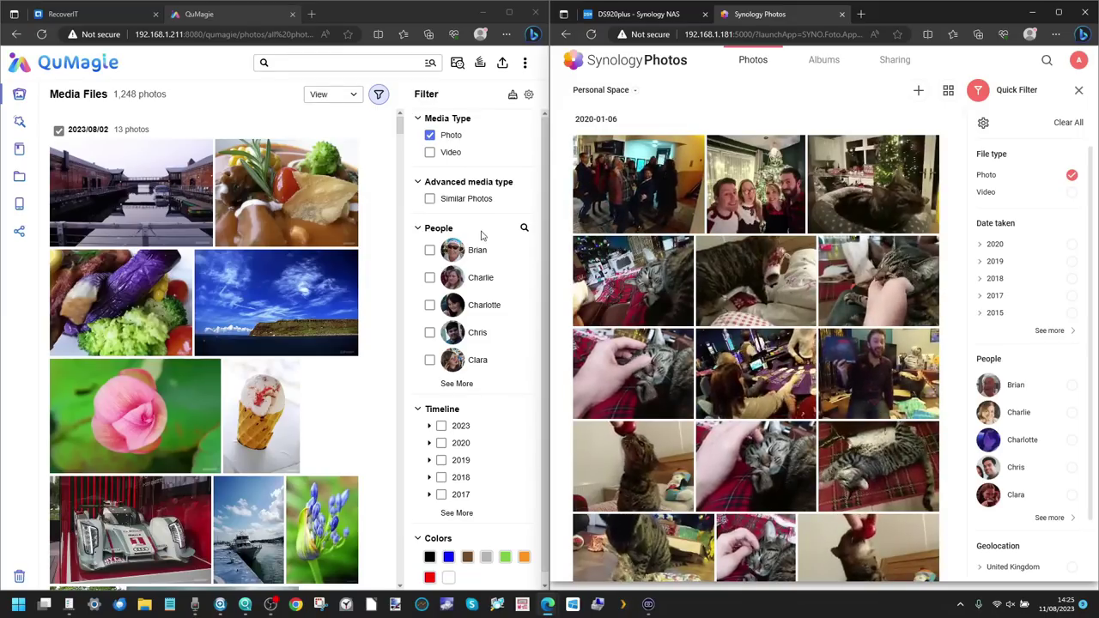
scroll(482, 235, "down", 1)
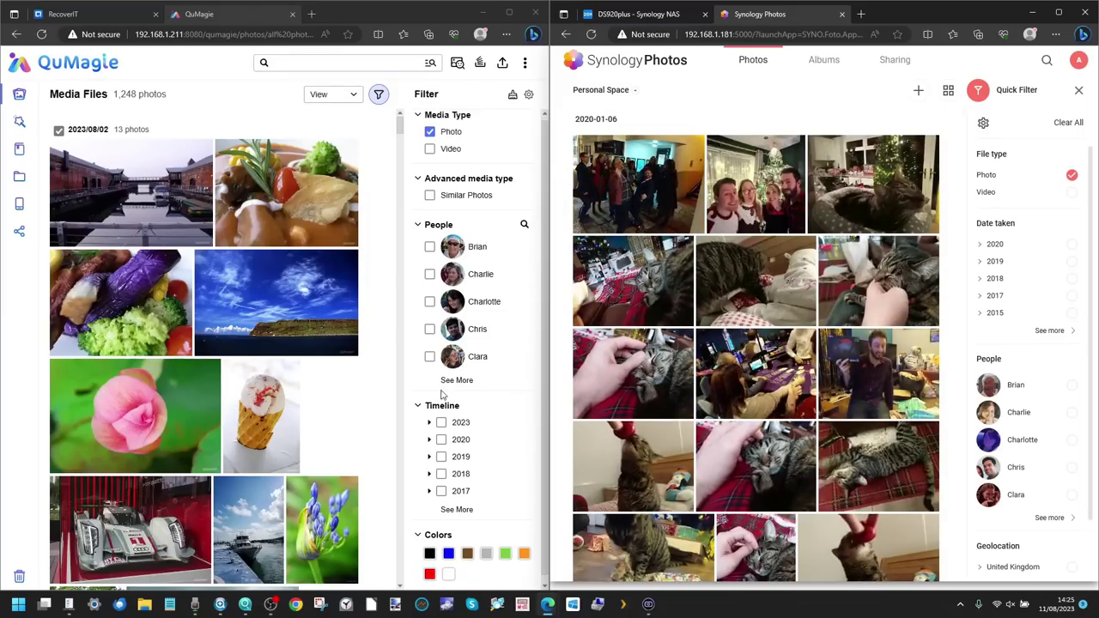
left_click(448, 381)
scroll(449, 377, "down", 5)
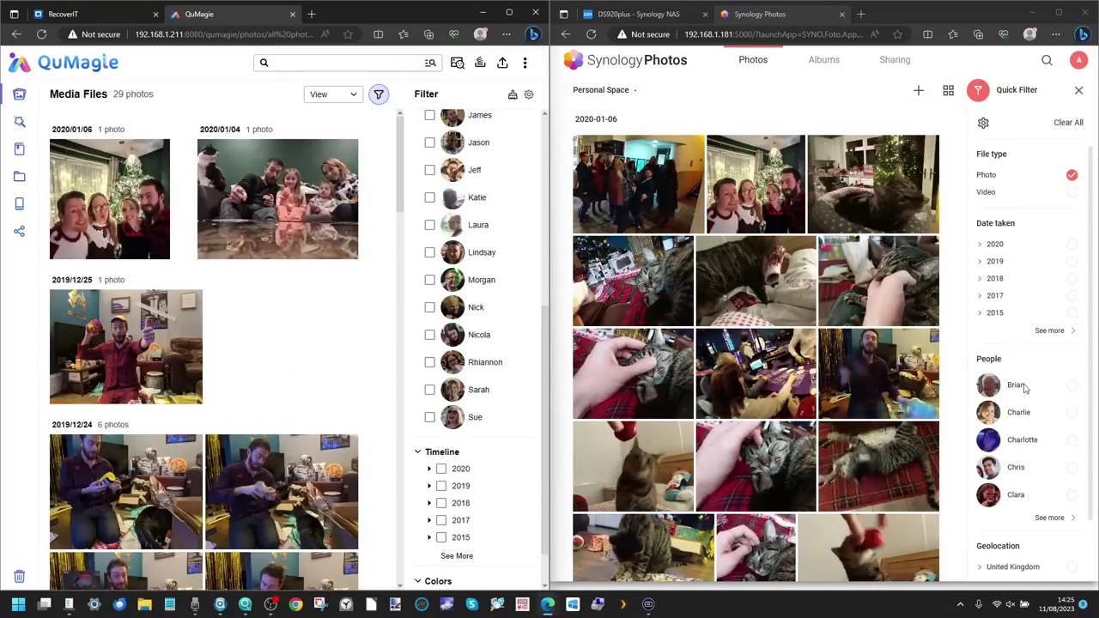
- Expand the people list in Synology Photos and filter by the same person plus a second named person
scroll(1029, 428, "down", 1)
left_click(1049, 455)
scroll(1060, 480, "down", 3)
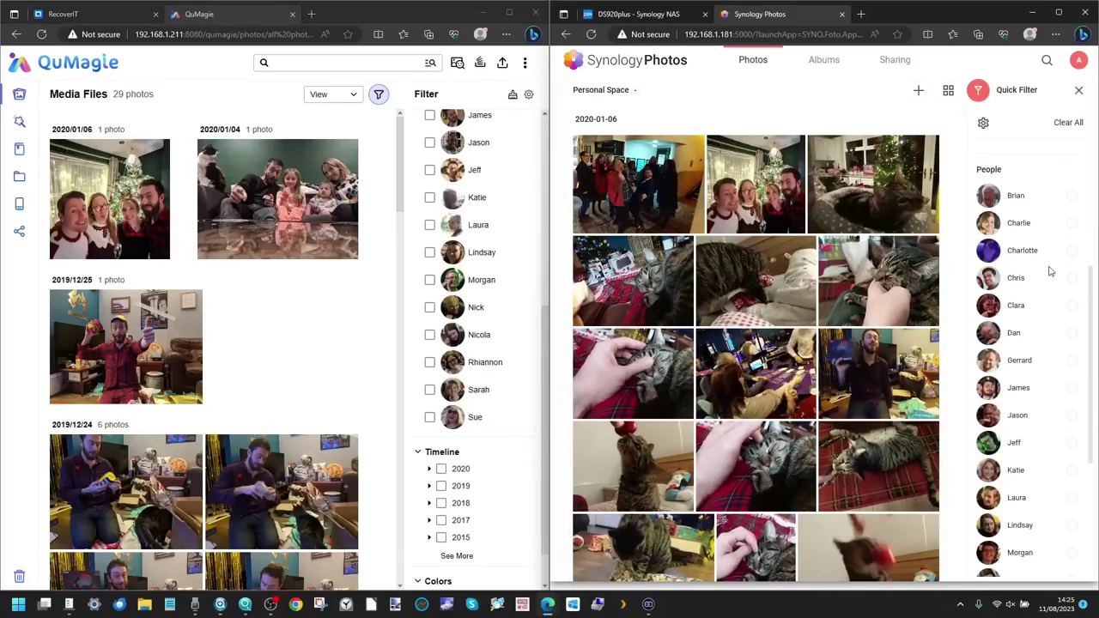
left_click(1072, 548)
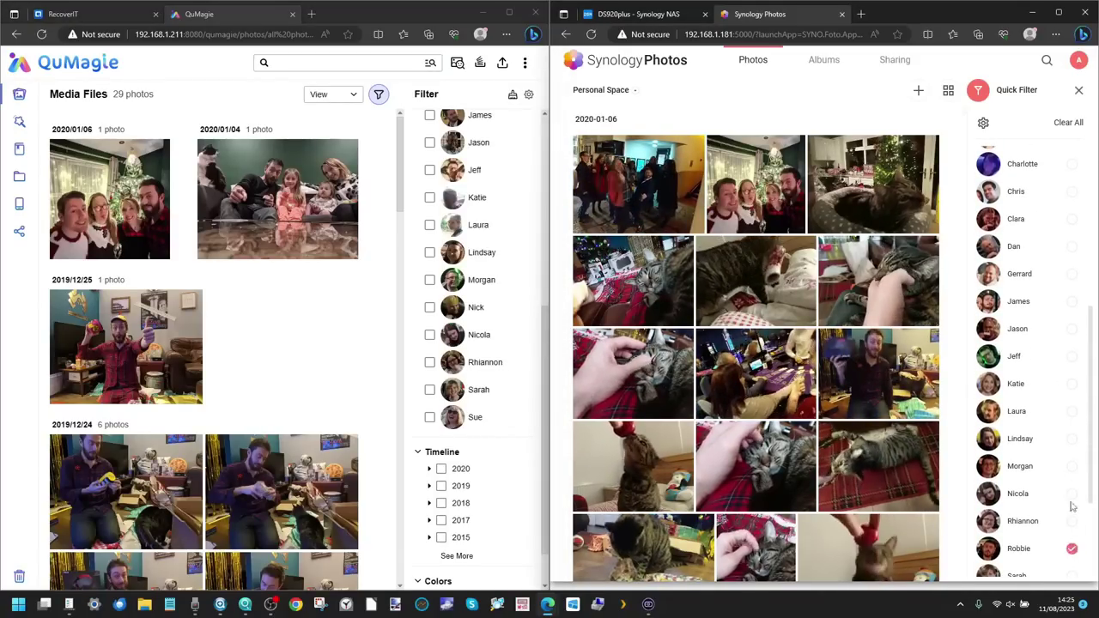
scroll(1058, 414, "down", 3)
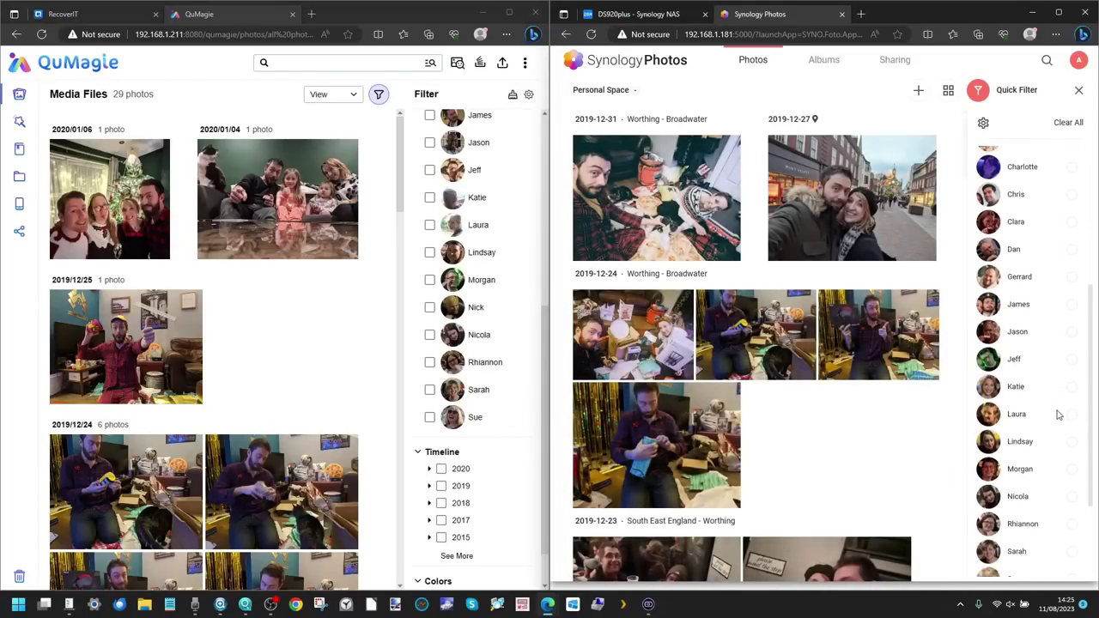
left_click(1072, 386)
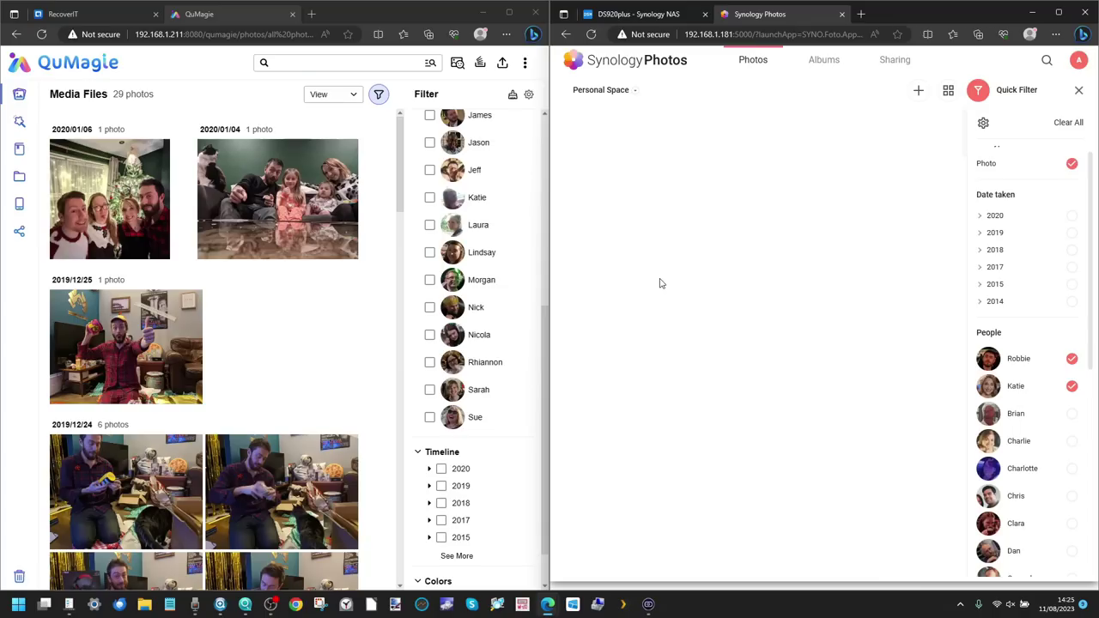
- Narrow the people-filtered photos to the year 2020 in both Synology Photos and QuMagie
scroll(659, 283, "down", 3)
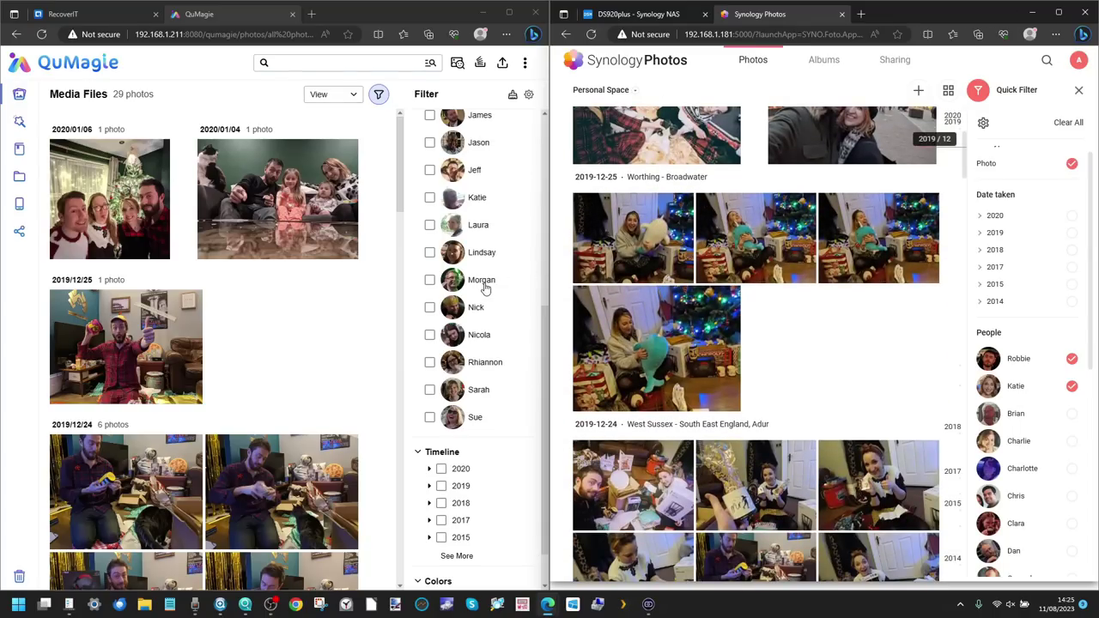
scroll(479, 286, "down", 1)
scroll(995, 382, "down", 1)
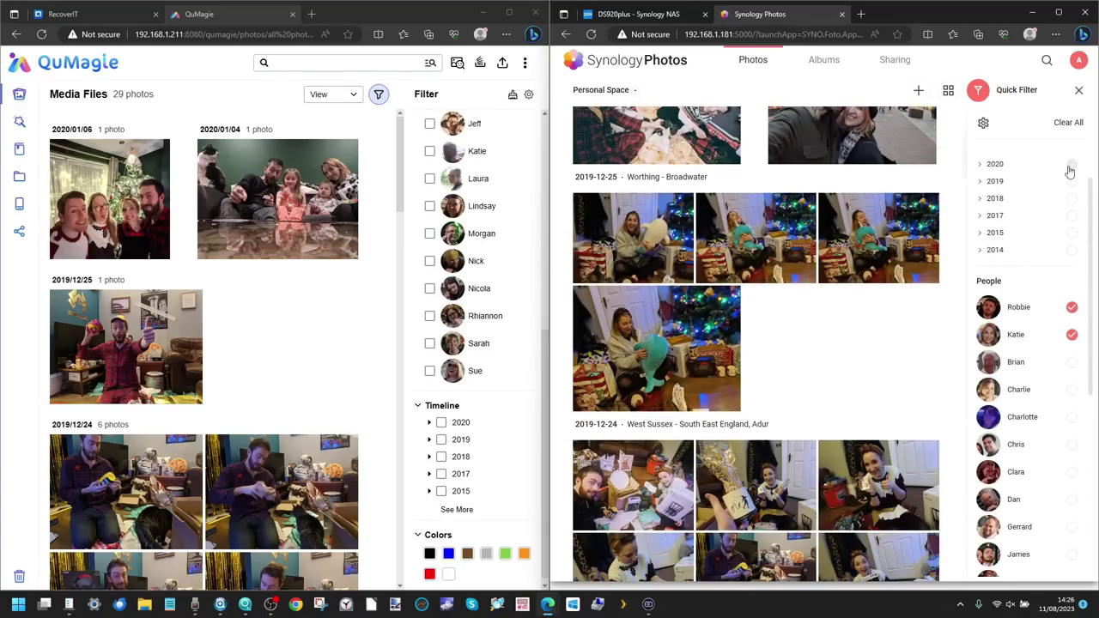
left_click(1072, 164)
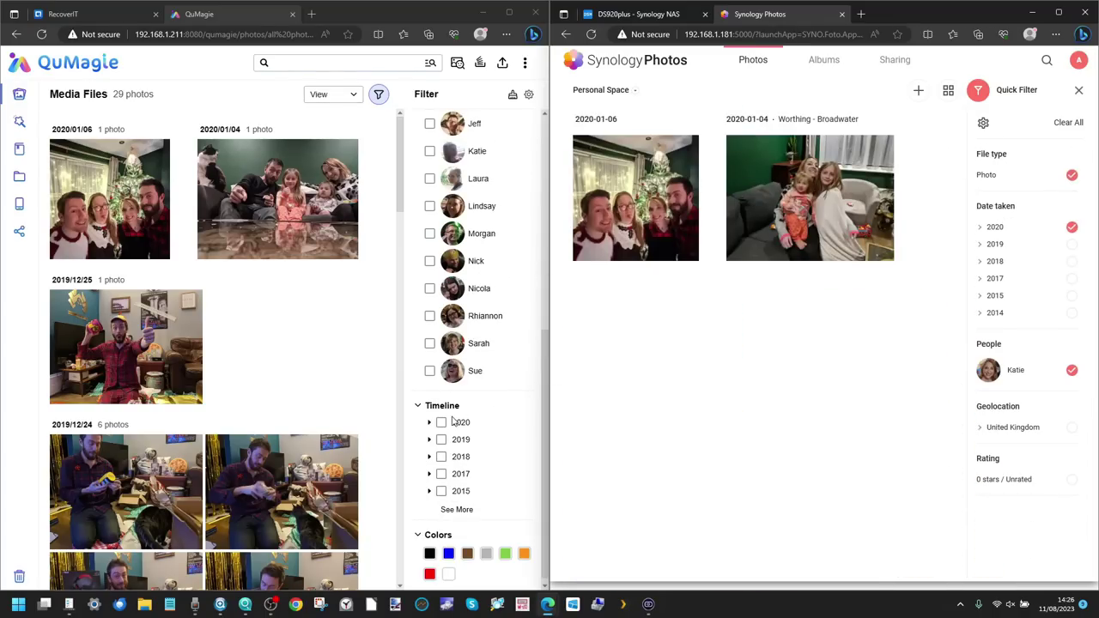
left_click(441, 423)
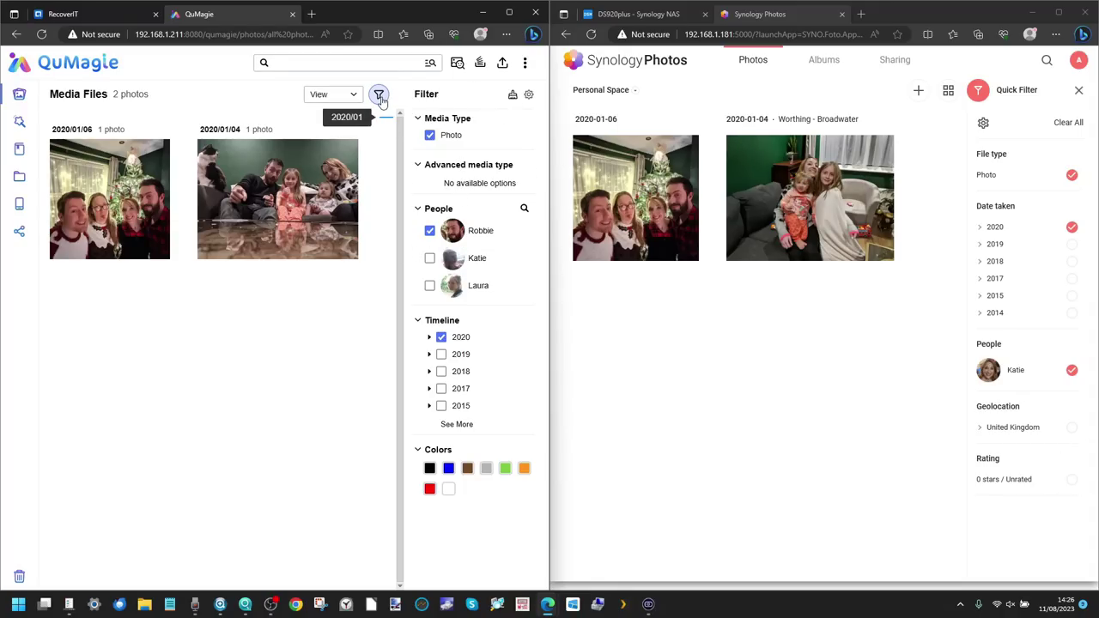
- Select both filtered 2020 photos in QuMagie and both in Synology Photos
left_click(59, 149)
left_click(209, 151)
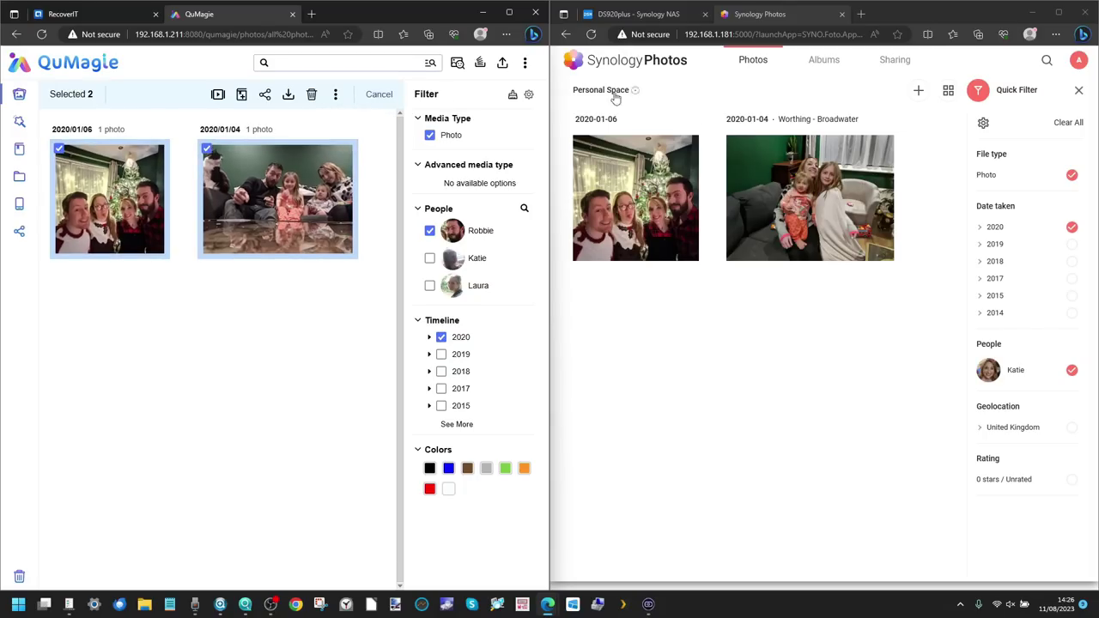
left_click(587, 148)
left_click(736, 152)
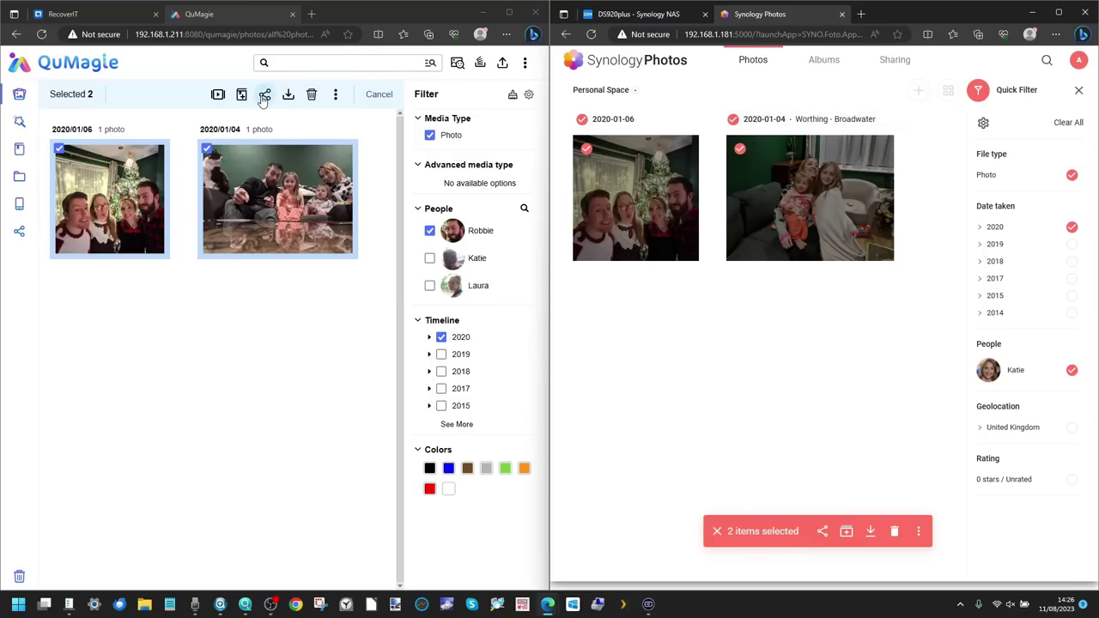
- Check the add-to-album option for the selected photos in both apps, and dismiss it without adding them
left_click(846, 533)
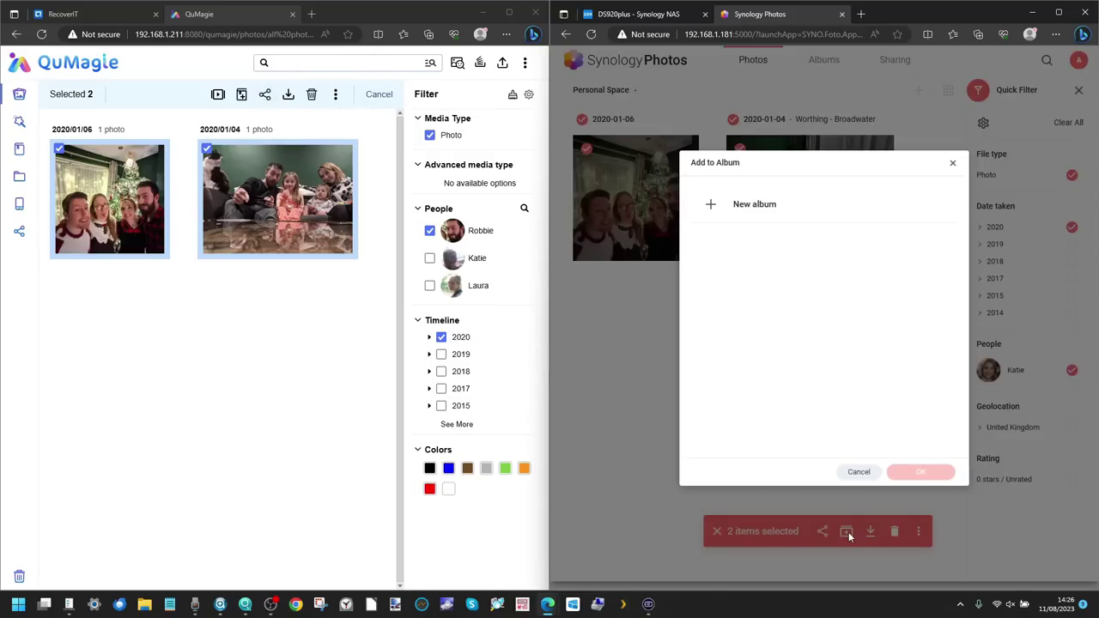
left_click(243, 96)
left_click(493, 190)
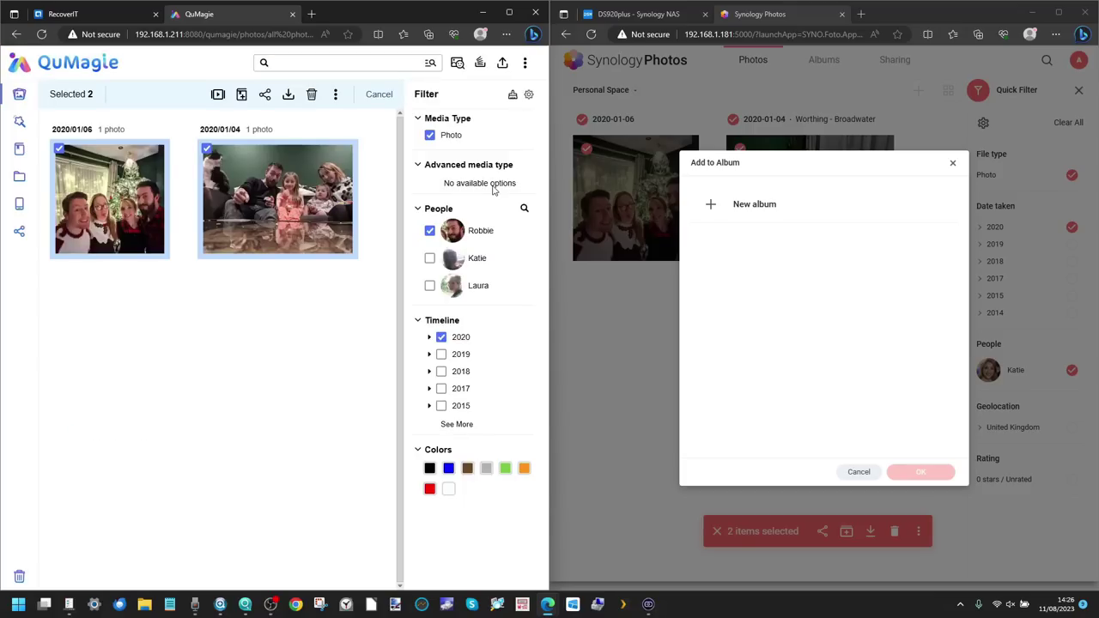
left_click(953, 163)
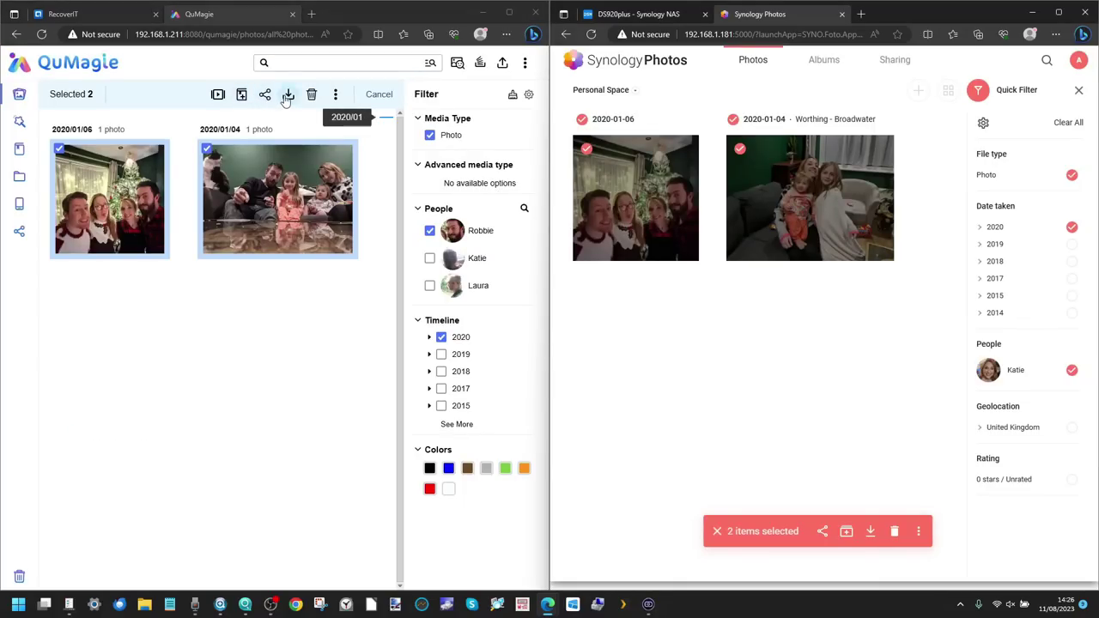
- Compare the additional actions each app offers for the selected photos
left_click(335, 96)
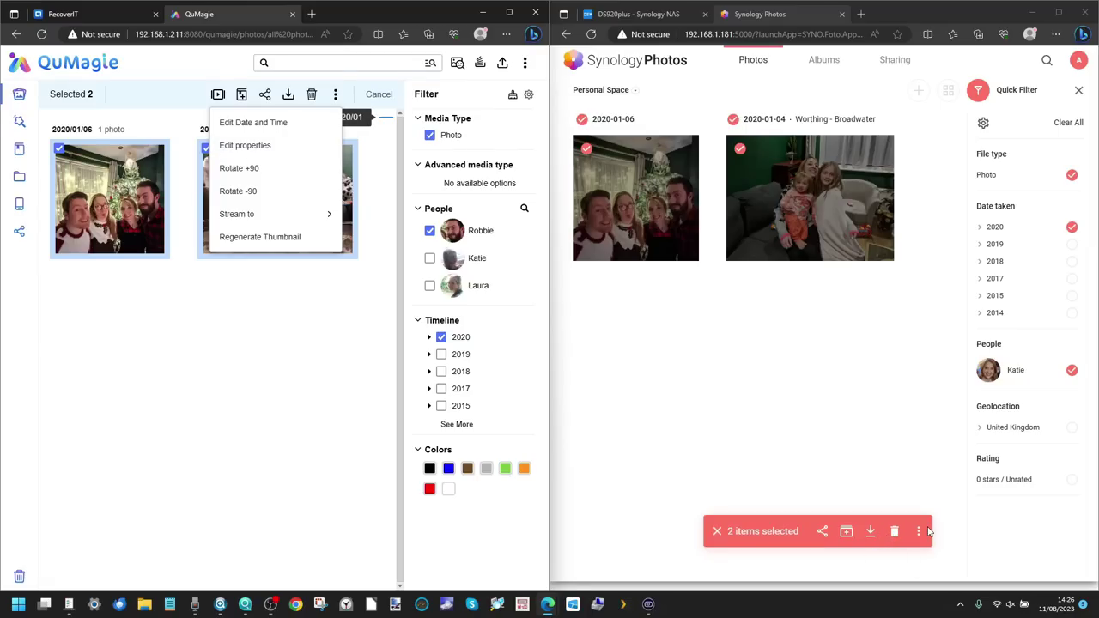
left_click(920, 532)
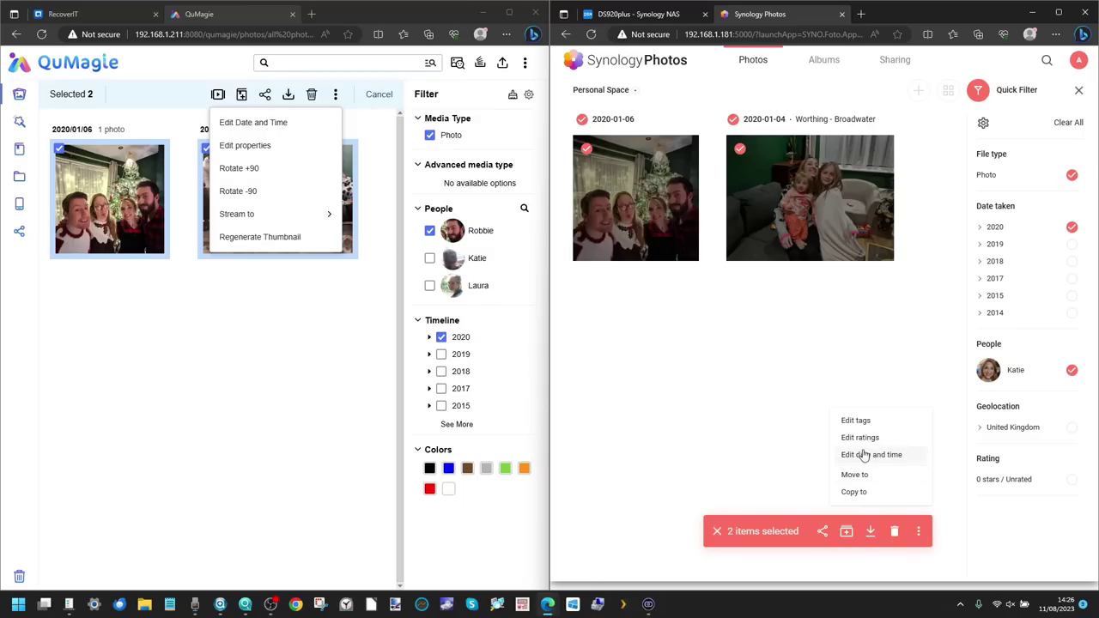
left_click(734, 406)
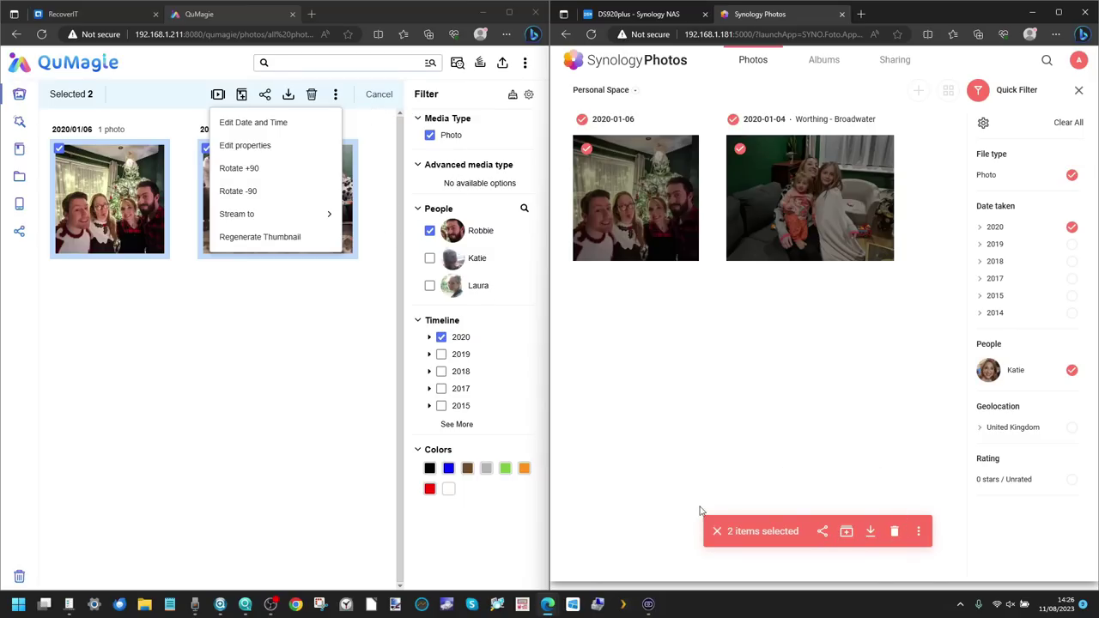
- Clear the photo selection in both apps and close Synology Photos' Quick Filter
left_click(718, 533)
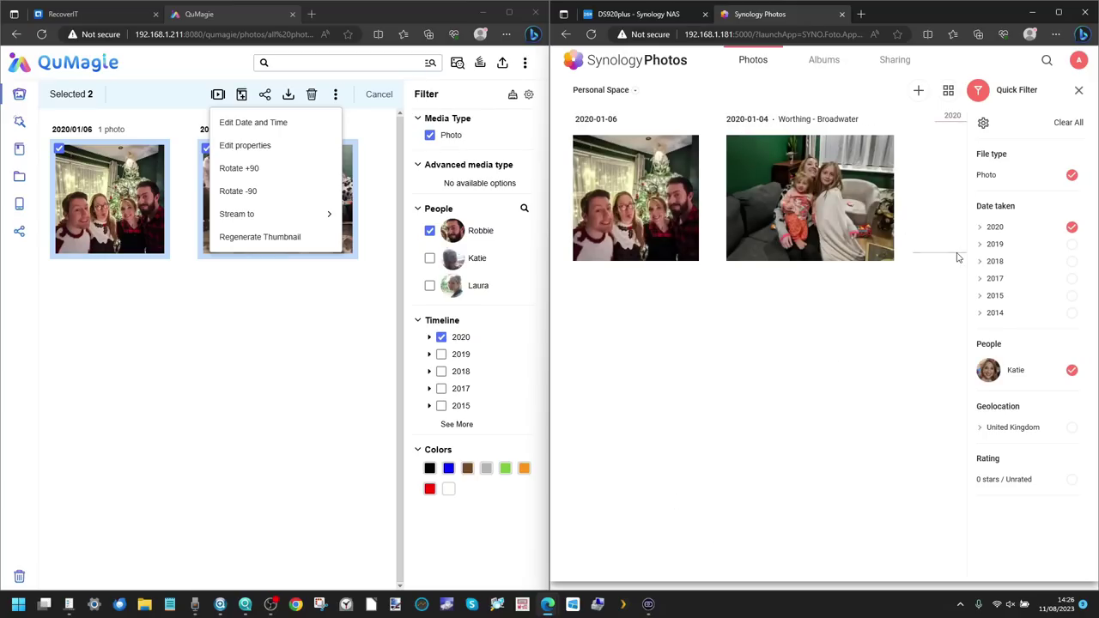
left_click(1078, 90)
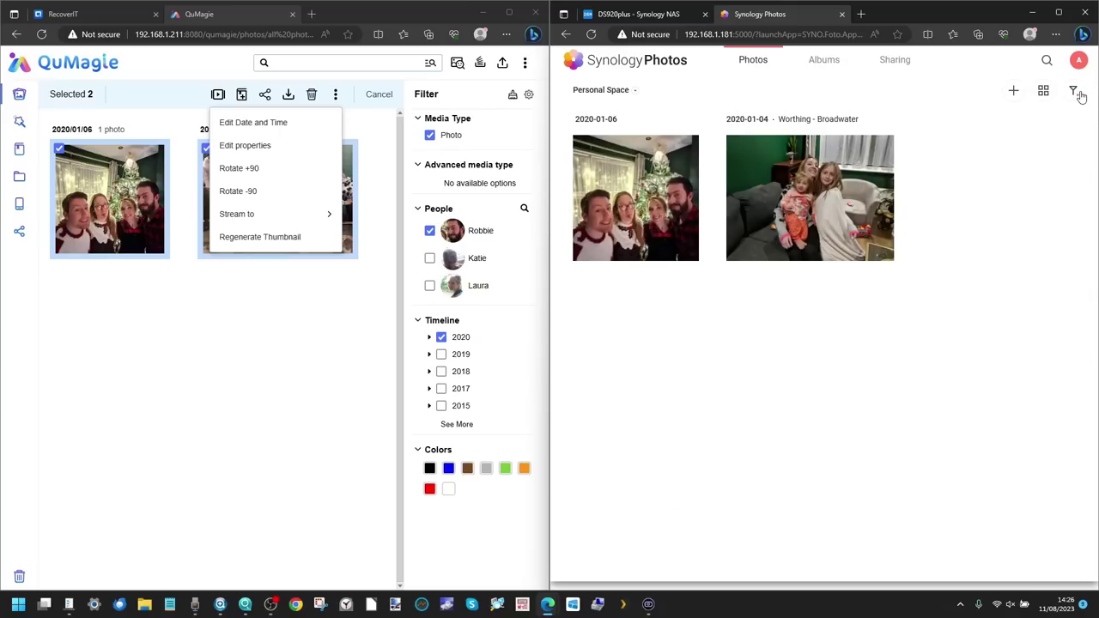
left_click(337, 225)
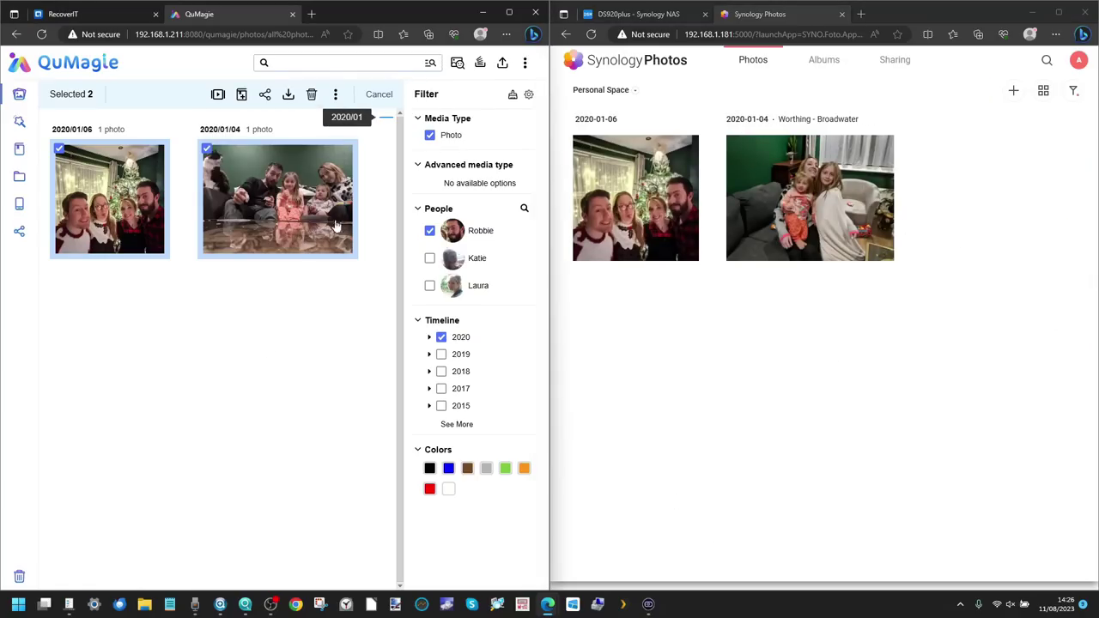
left_click(378, 94)
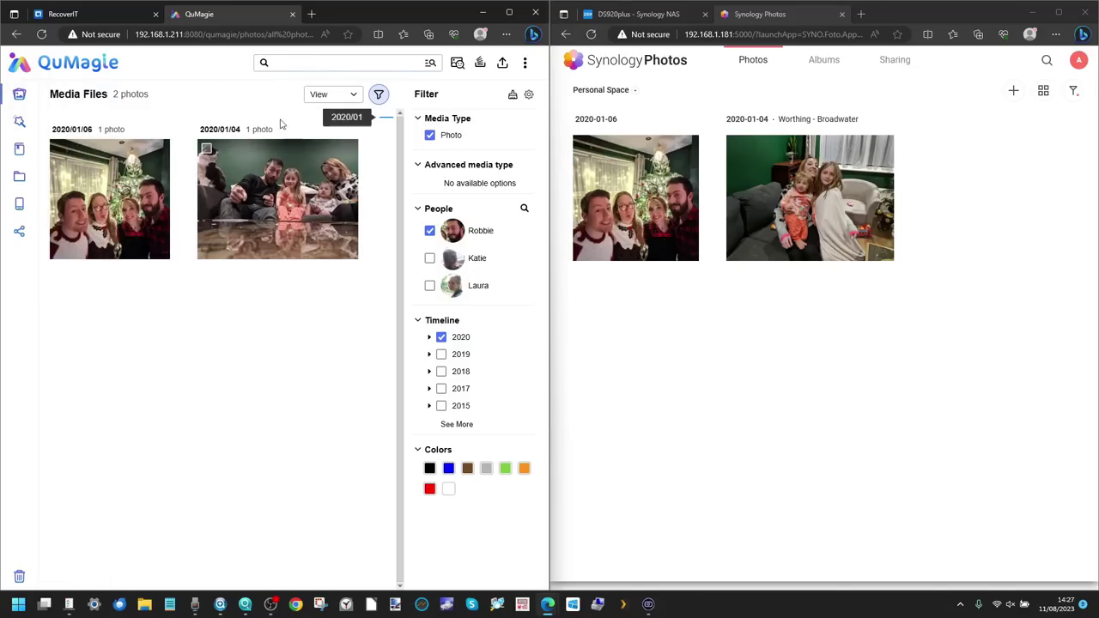
- Remove the Photo media type filter in QuMagie, and hide and reshow its filters
left_click(430, 135)
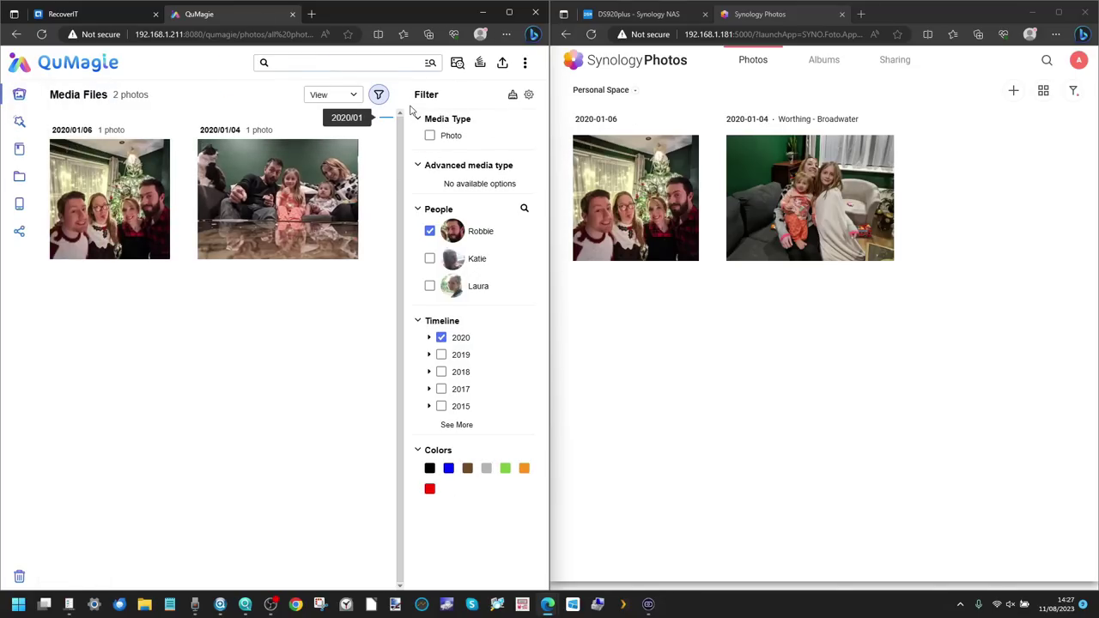
left_click(378, 96)
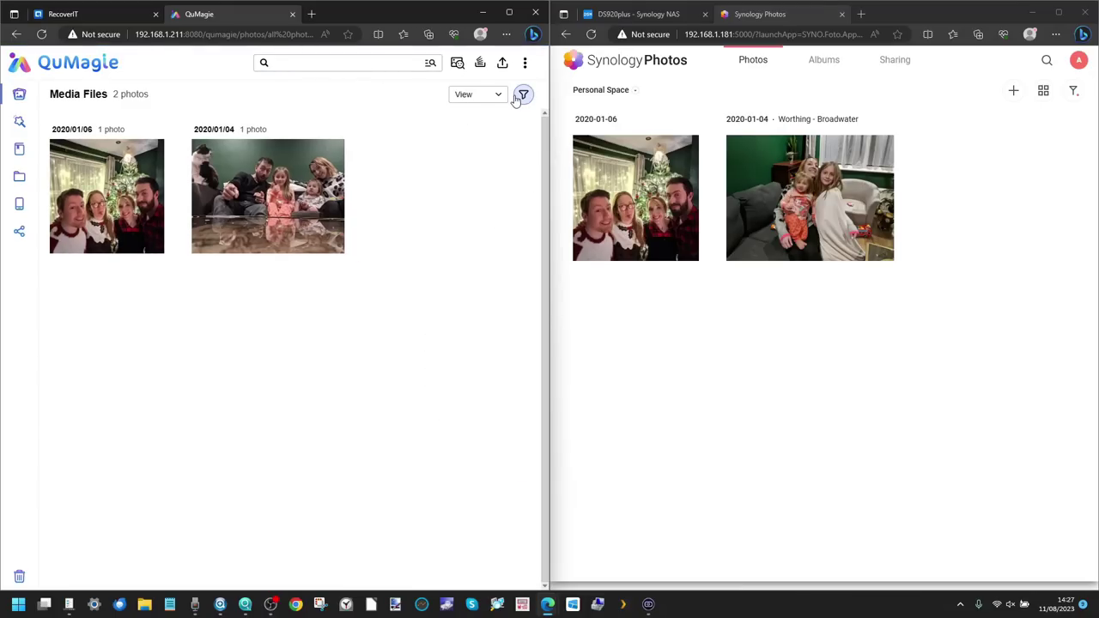
left_click(520, 96)
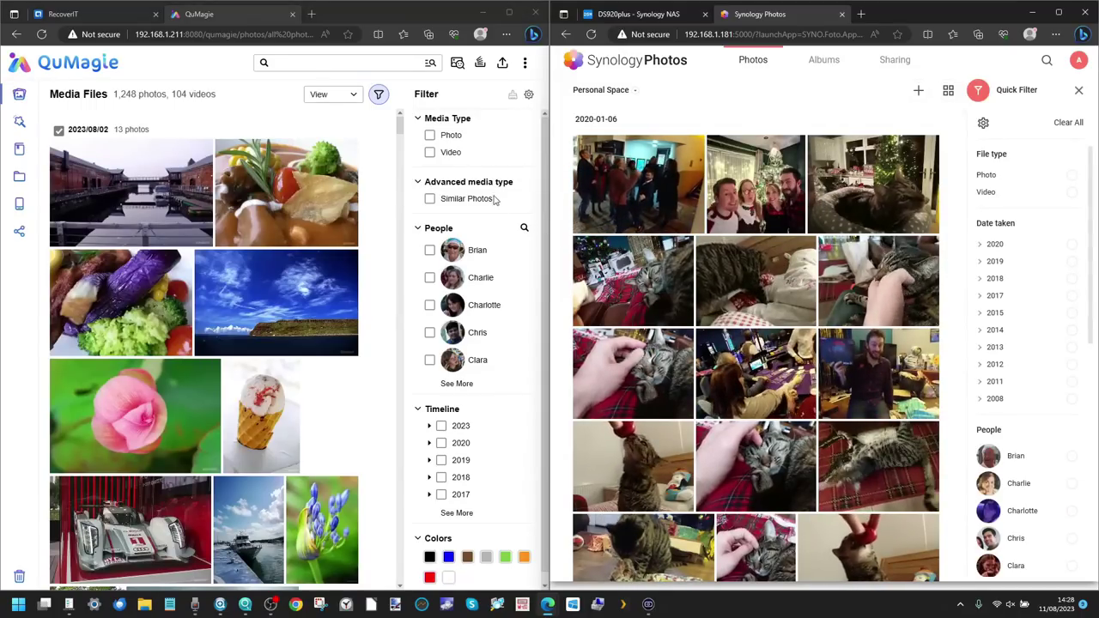
- Compare the filter conditions available in QuMagie and Synology Photos, and cancel both lists without changes
left_click(528, 95)
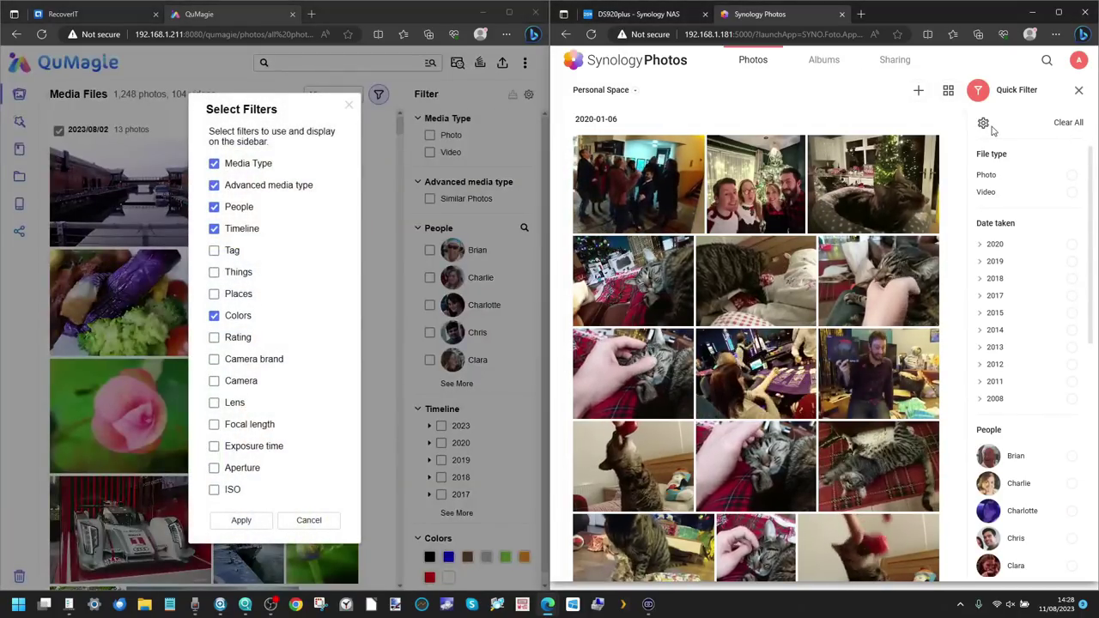
left_click(985, 124)
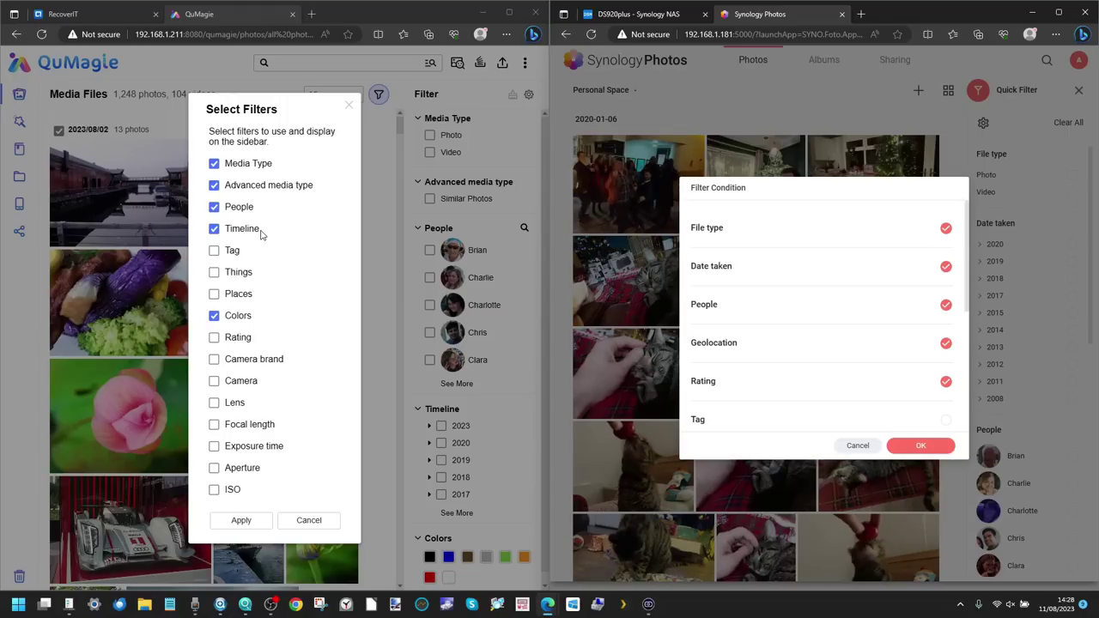
scroll(850, 268, "down", 3)
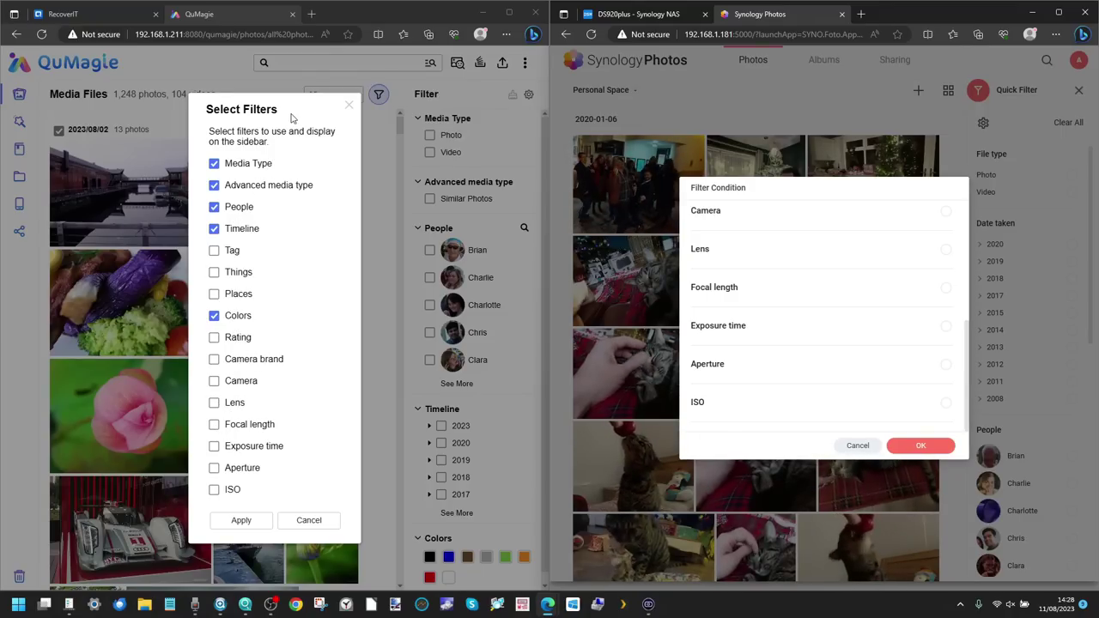
left_click(859, 446)
left_click(296, 522)
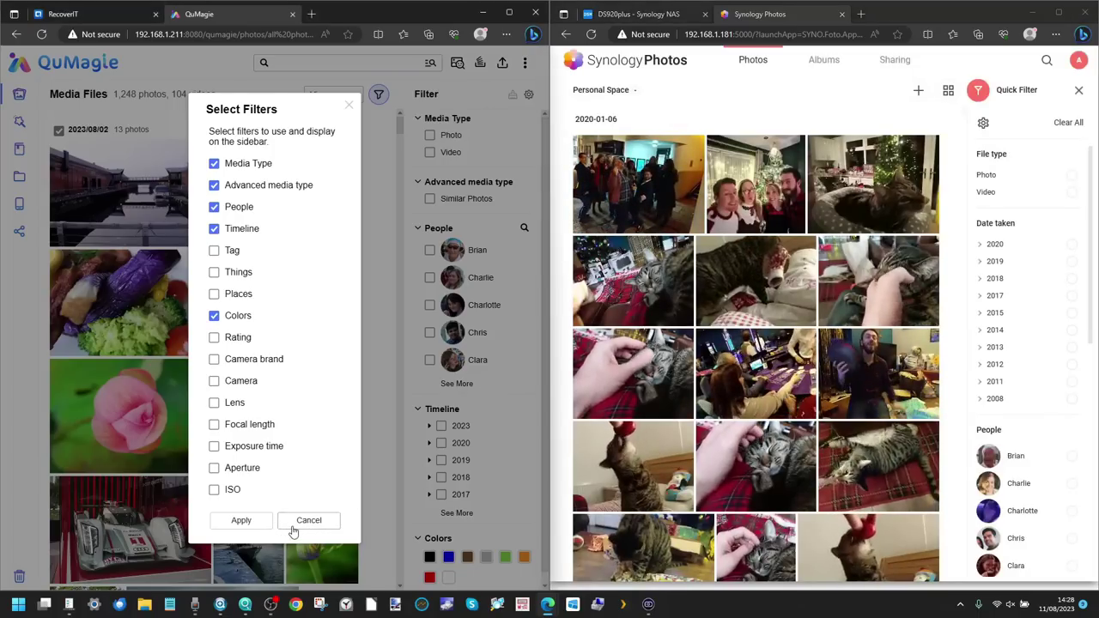
- Hide the filters in both apps, and show Synology Photos' albums alongside QuMagie's Explore page
left_click(379, 94)
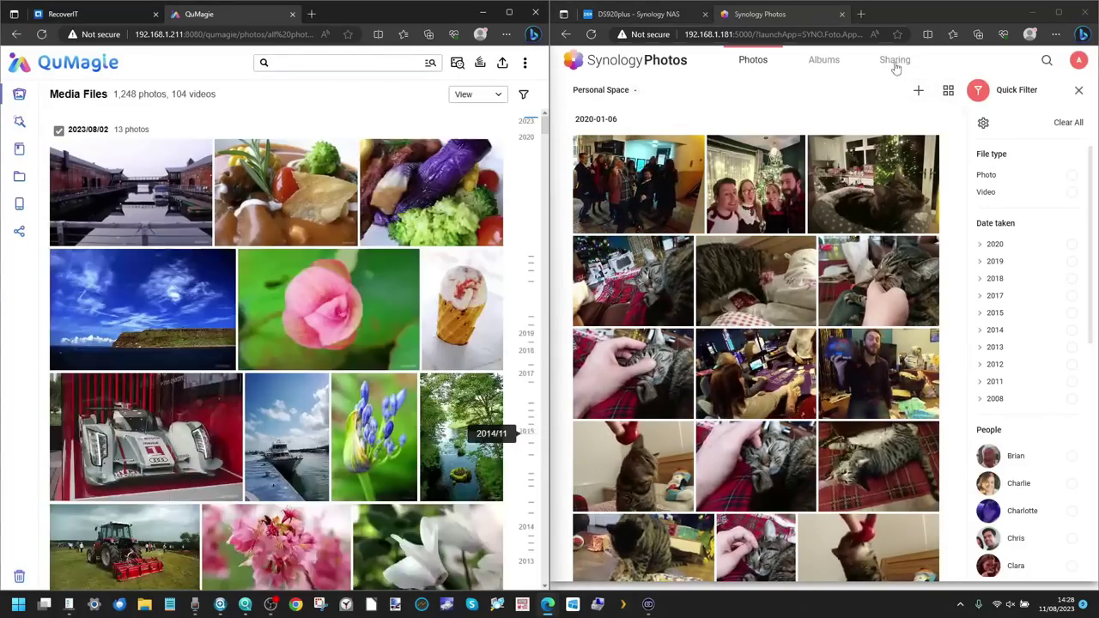
left_click(591, 232)
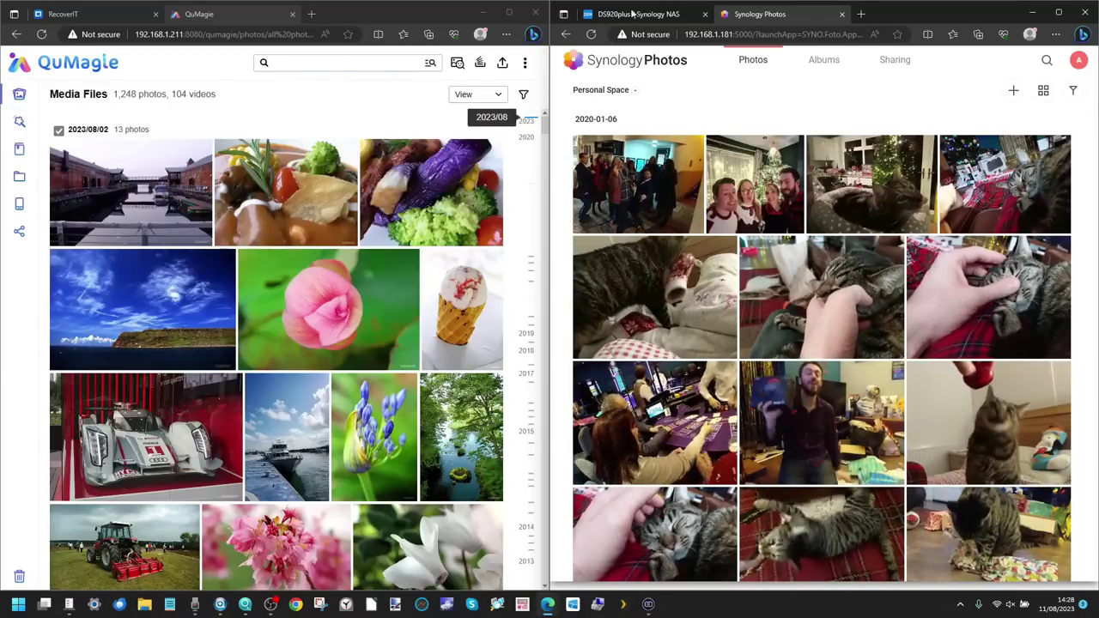
left_click(827, 62)
mouse_move(21, 102)
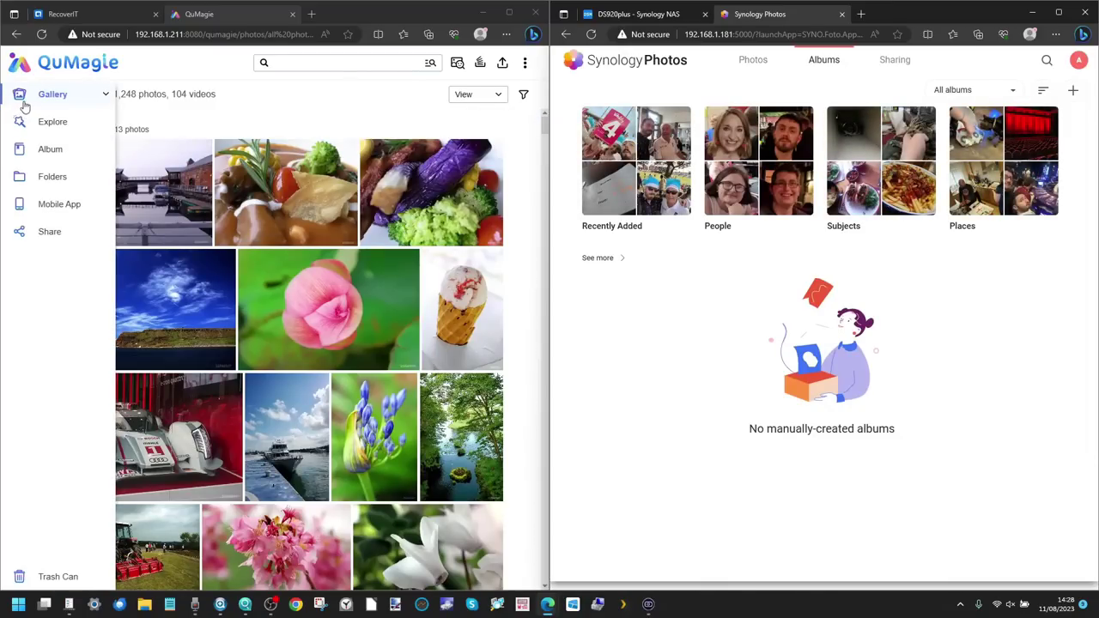
left_click(43, 123)
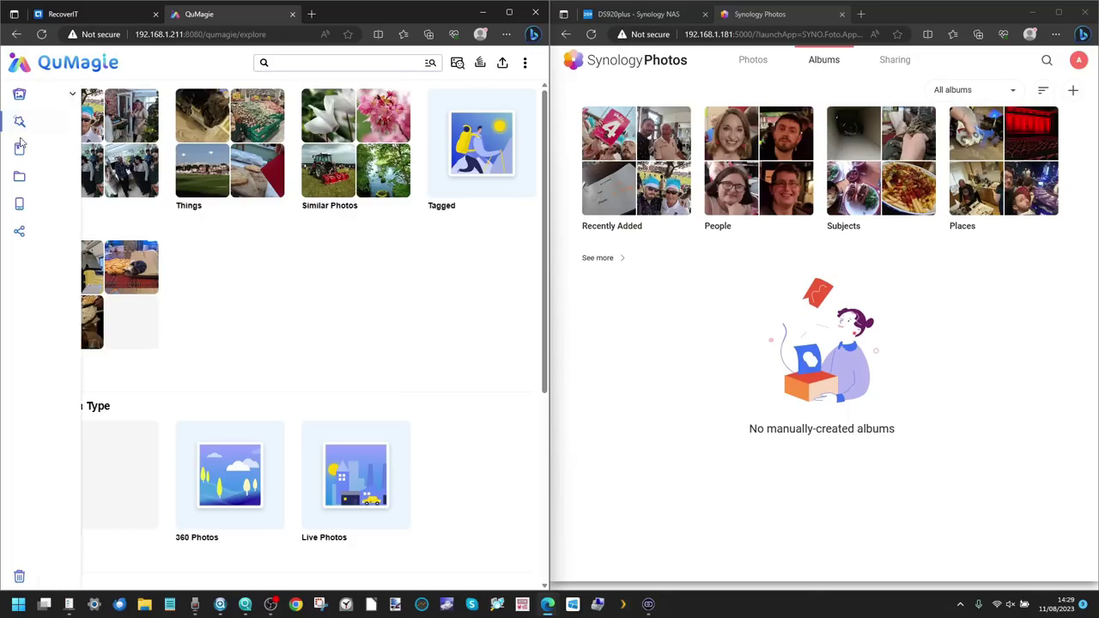
- Browse QuMagie's folders to Multimedia > PLEX TEST MEDIA > Photos
mouse_move(34, 151)
left_click(53, 176)
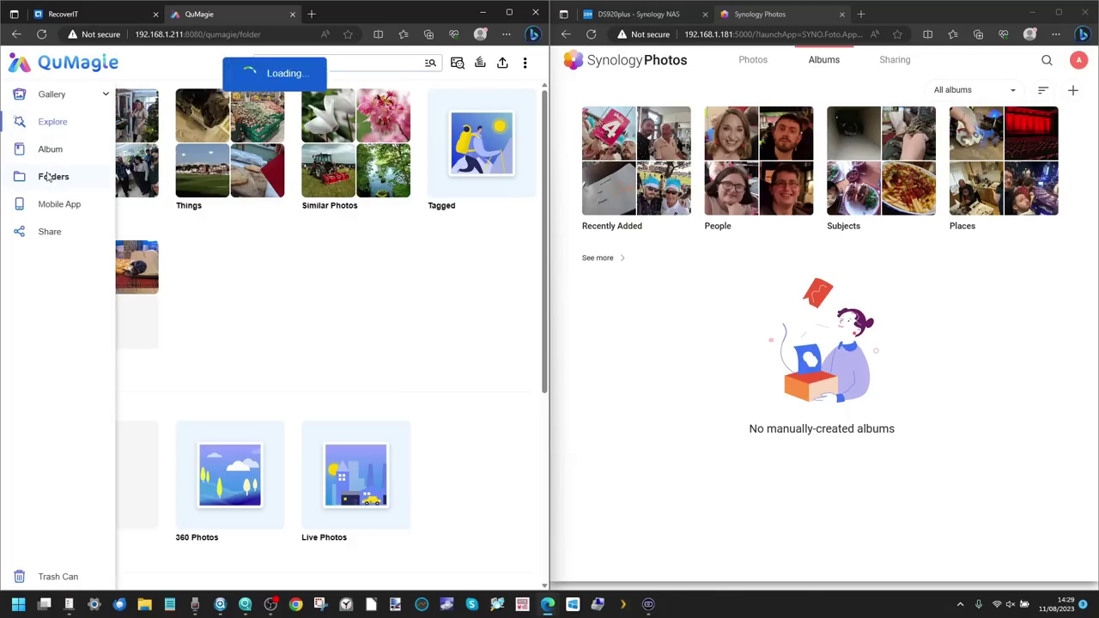
left_click(133, 154)
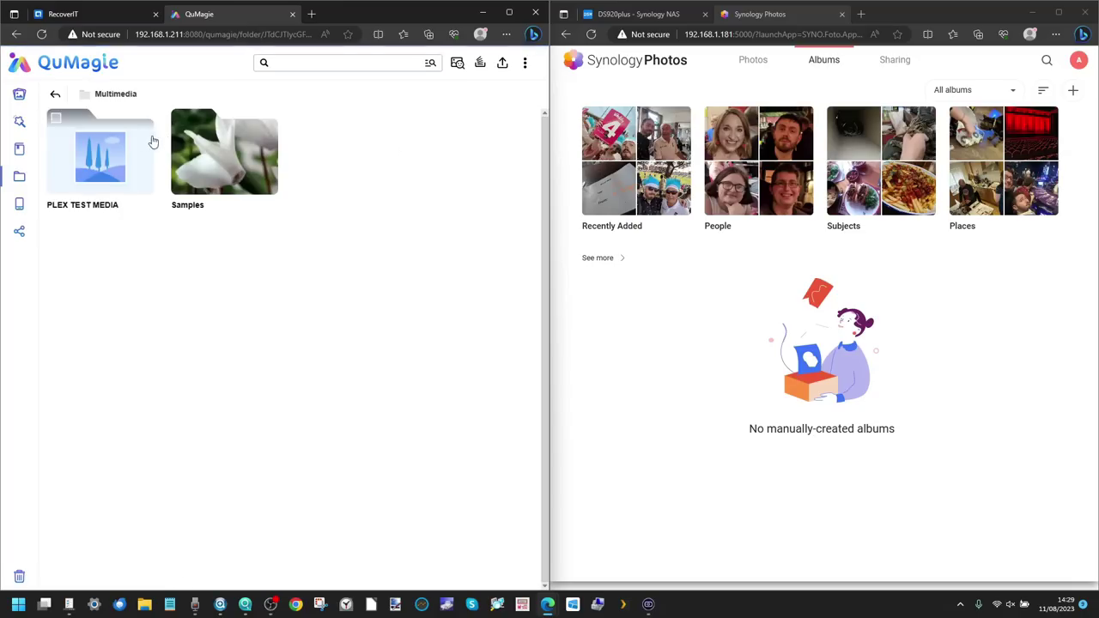
left_click(148, 141)
left_click(447, 182)
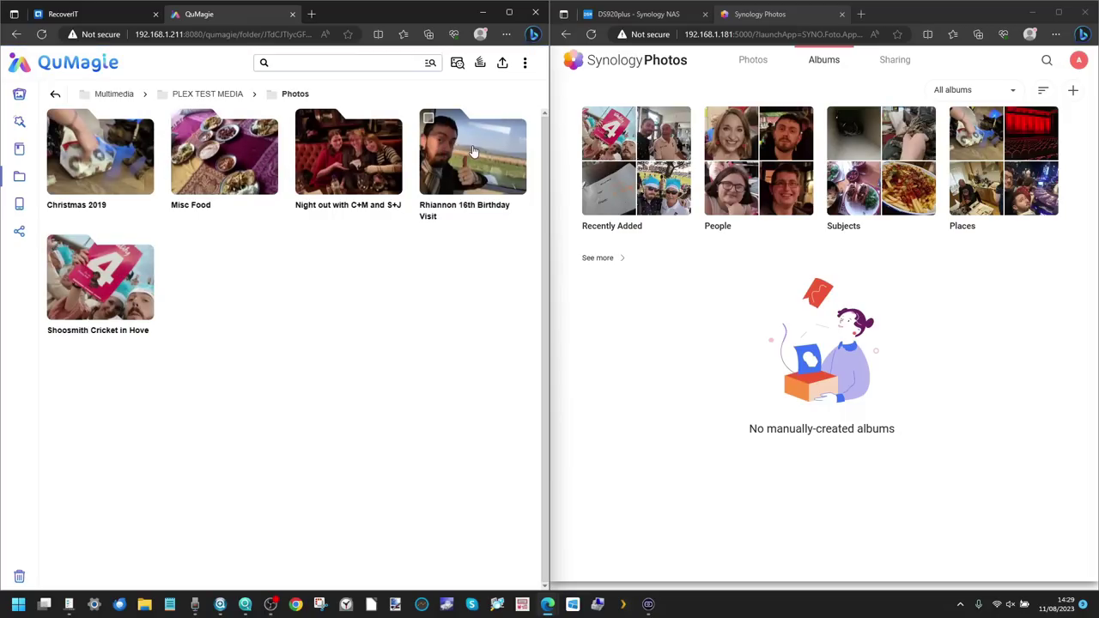
- Open the 16th birthday visit folder in QuMagie and view the photo of the man wearing sunglasses
left_click(472, 151)
scroll(339, 286, "down", 5)
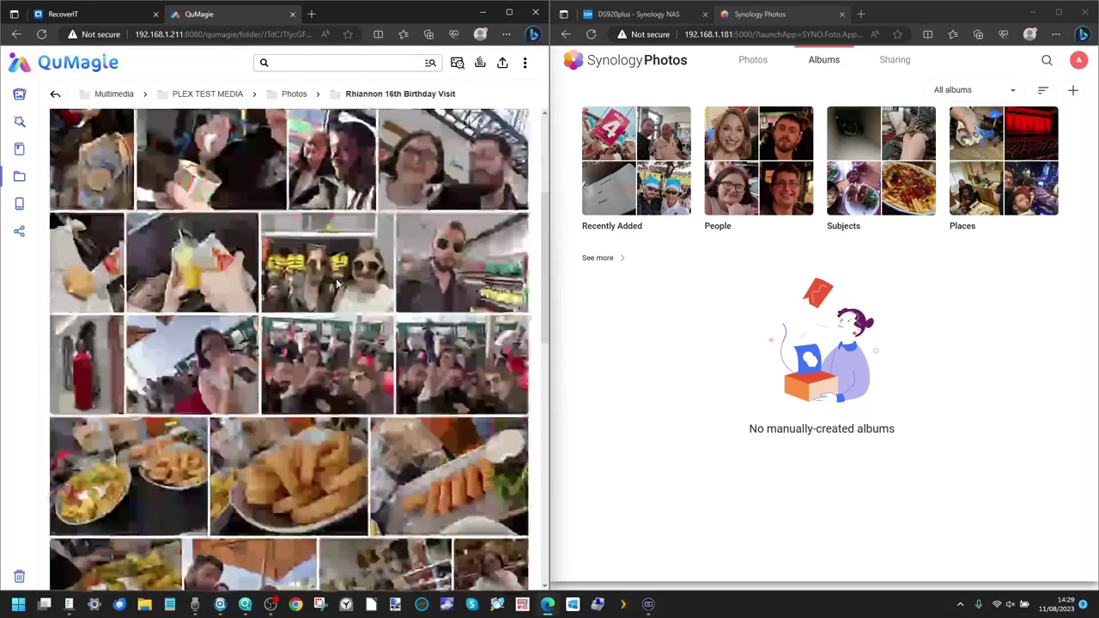
left_click(431, 268)
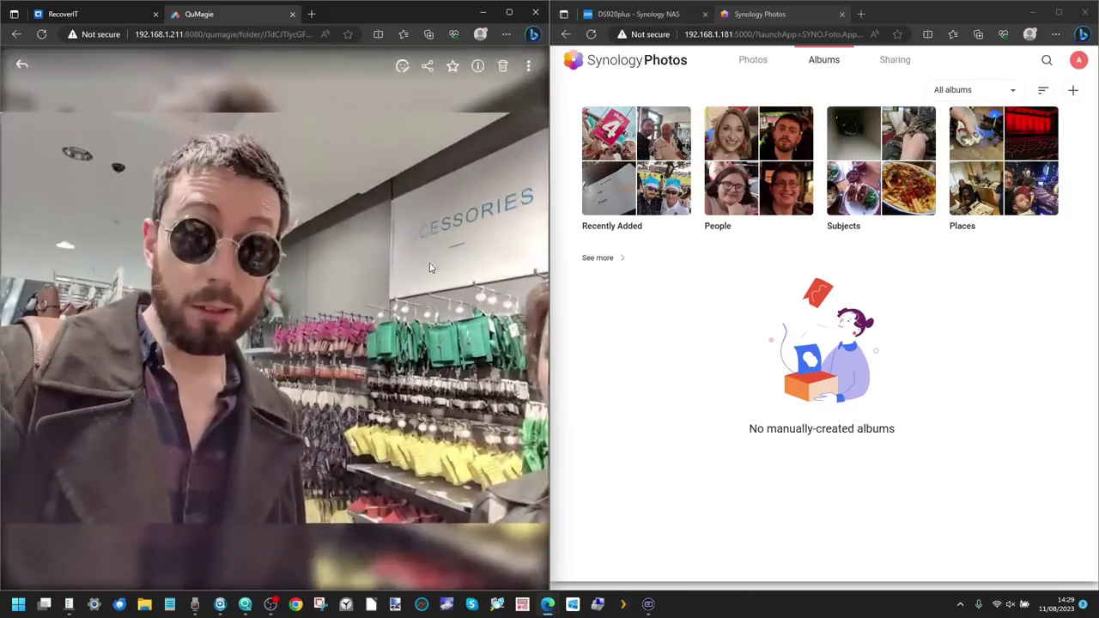
- Examine the open photo's info in QuMagie at an enlarged page zoom, and close the info
right_click(273, 252)
left_click(412, 139)
left_click(477, 67)
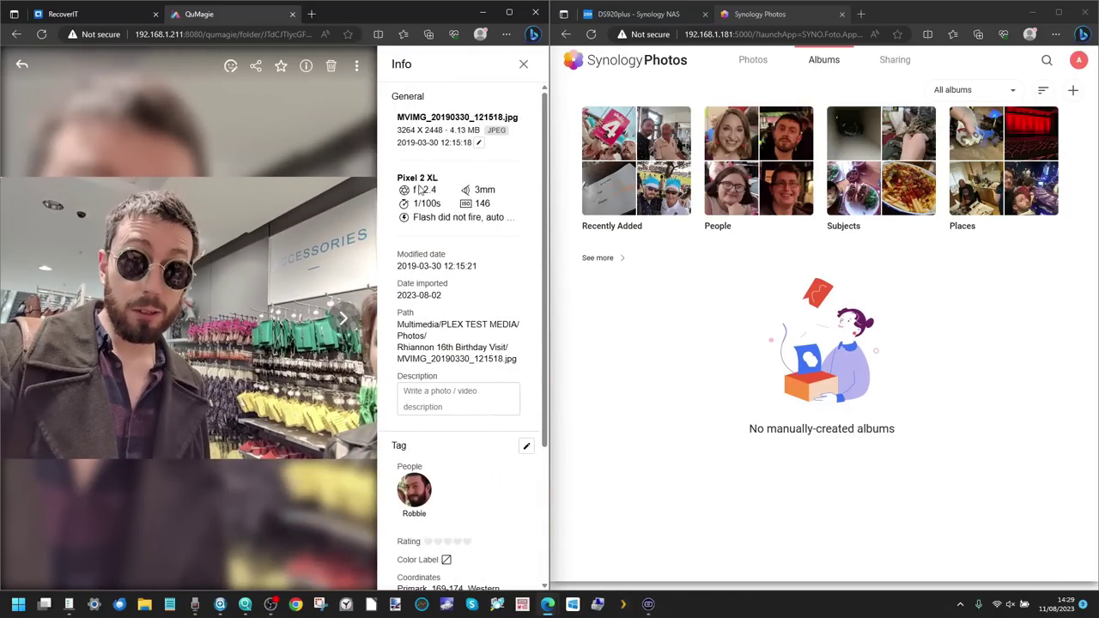
scroll(420, 190, "up", 3, "ctrl")
scroll(420, 191, "down", 2, "ctrl")
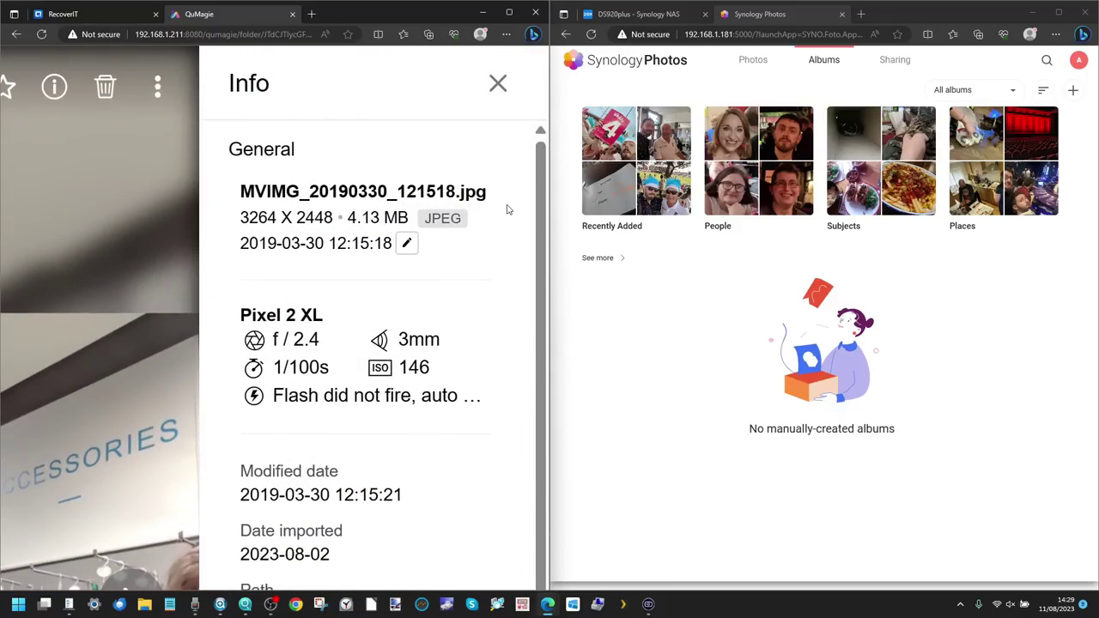
scroll(420, 219, "down", 3, "ctrl")
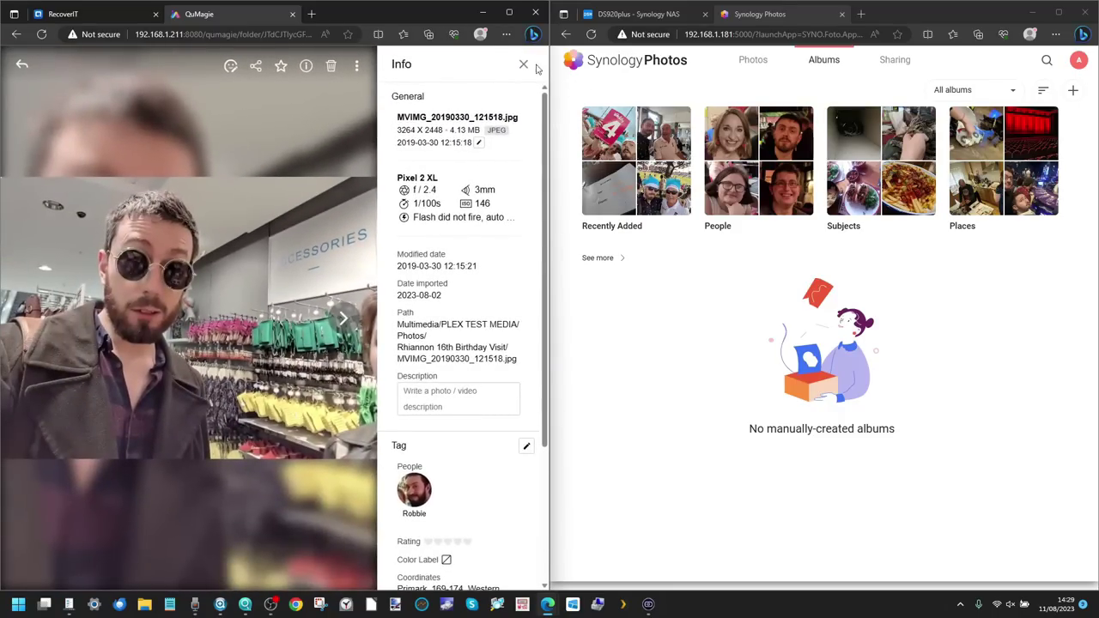
left_click(522, 66)
- Leave the photo, return to QuMagie's gallery and open its Explore page
left_click(21, 64)
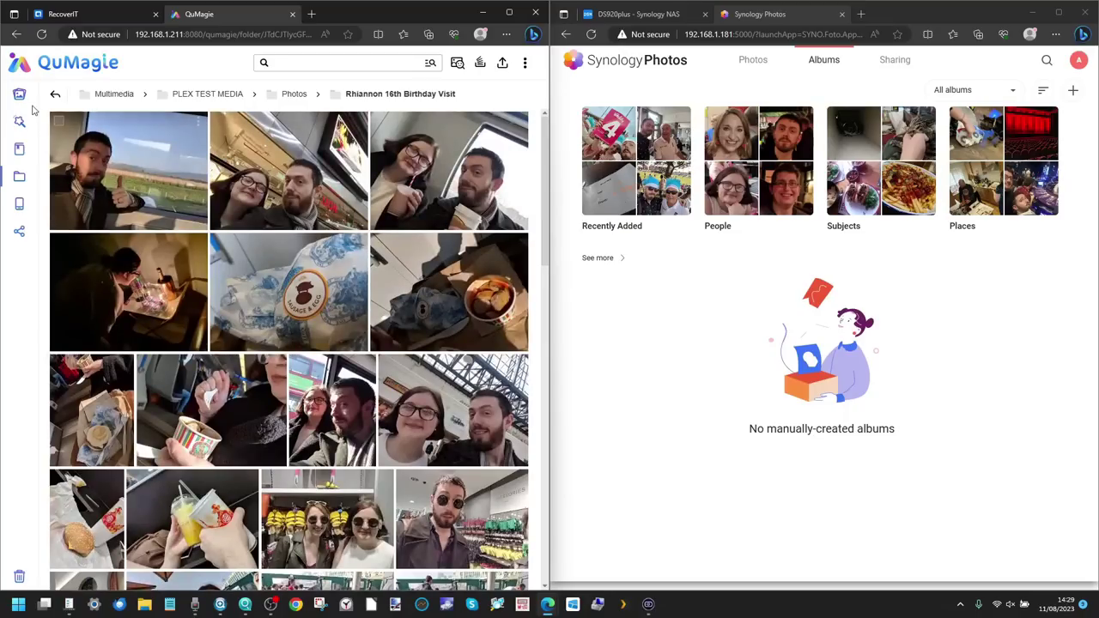
left_click(19, 94)
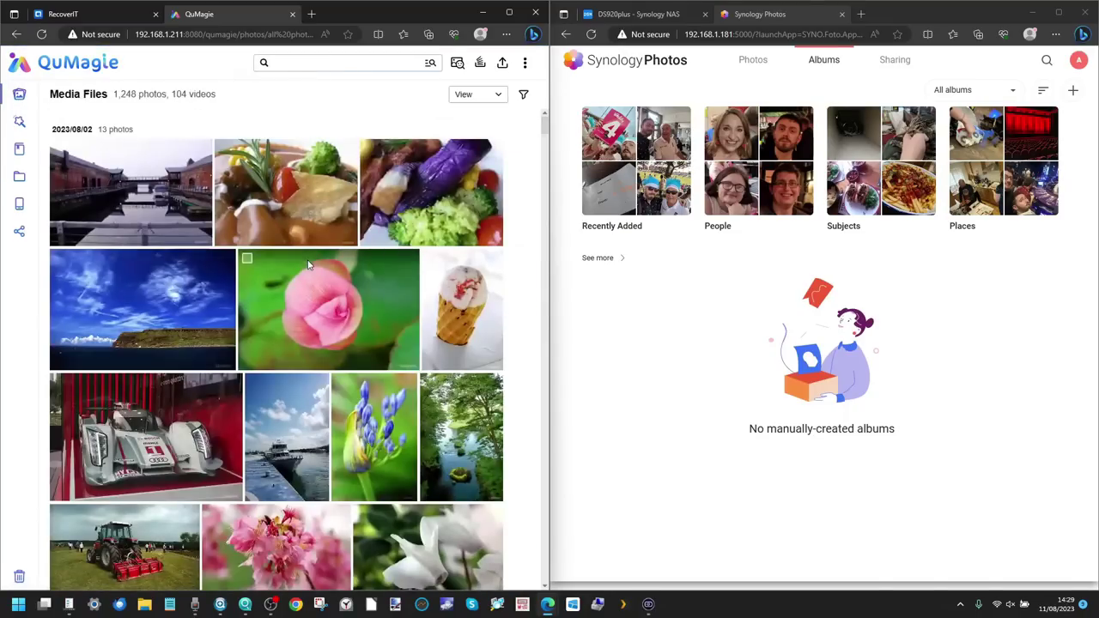
left_click(18, 121)
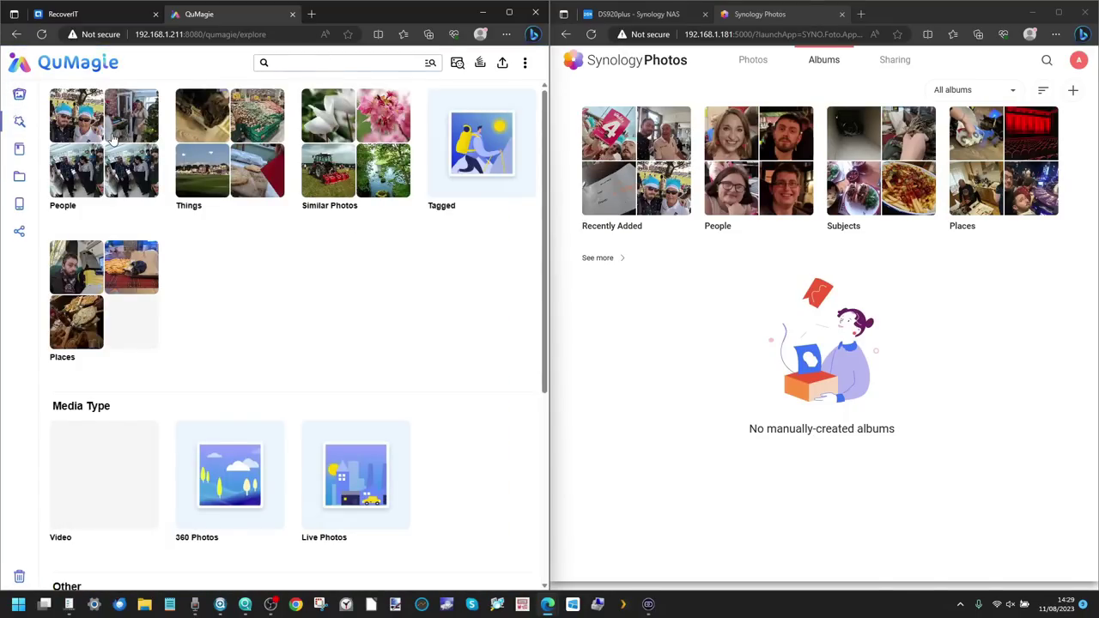
- Open the People collections in QuMagie and Synology Photos, and widen QuMagie's people list to three columns
left_click(111, 137)
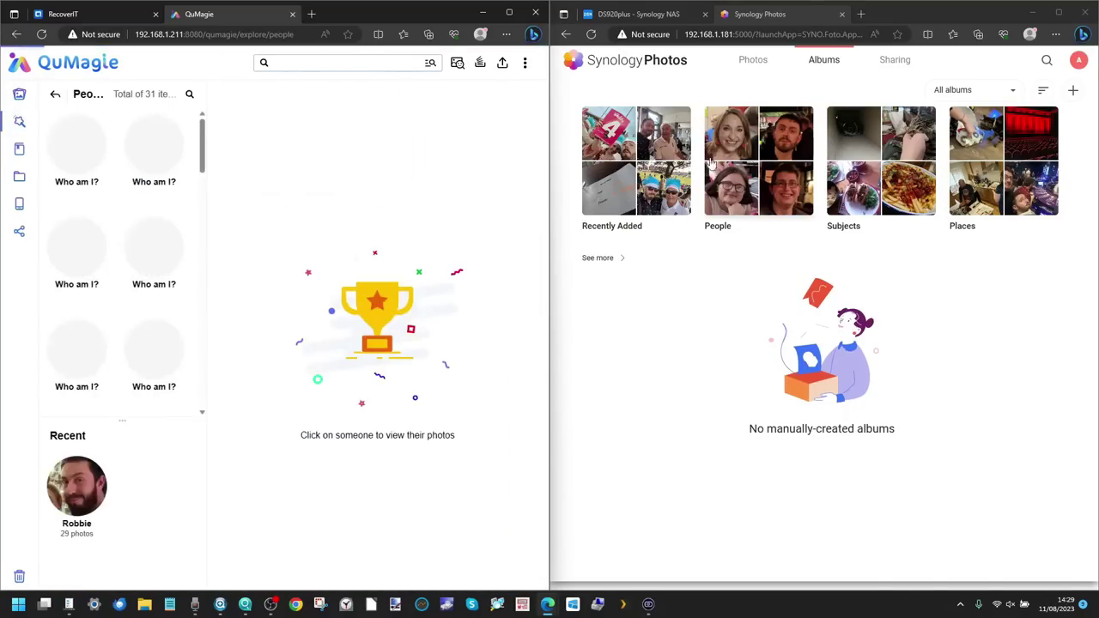
left_click(765, 162)
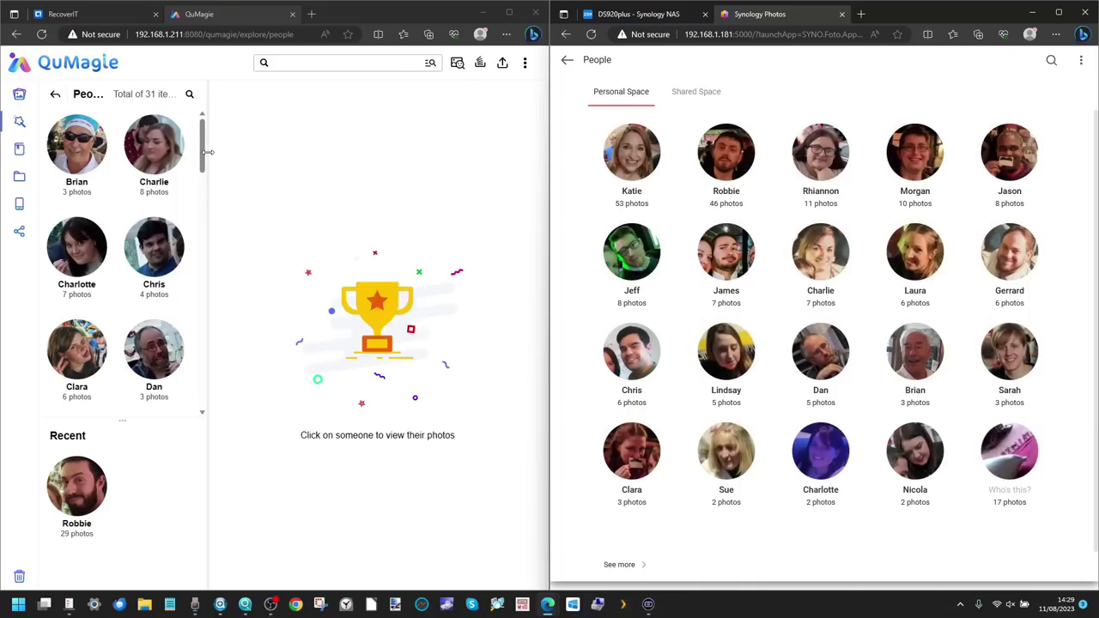
scroll(809, 238, "down", 1)
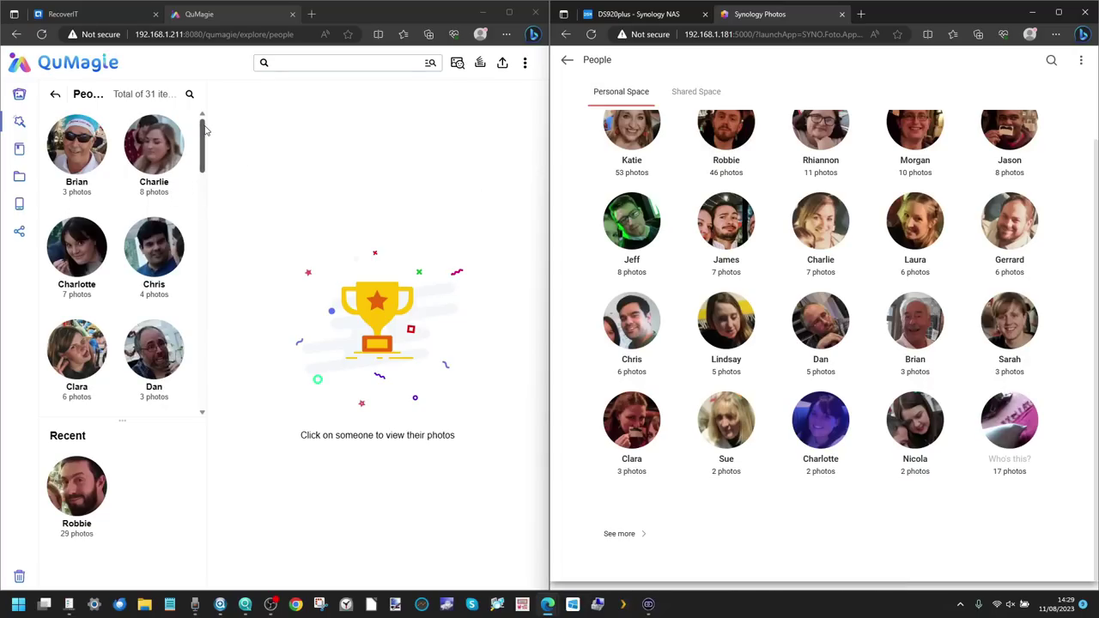
left_click_drag(206, 133, 266, 126)
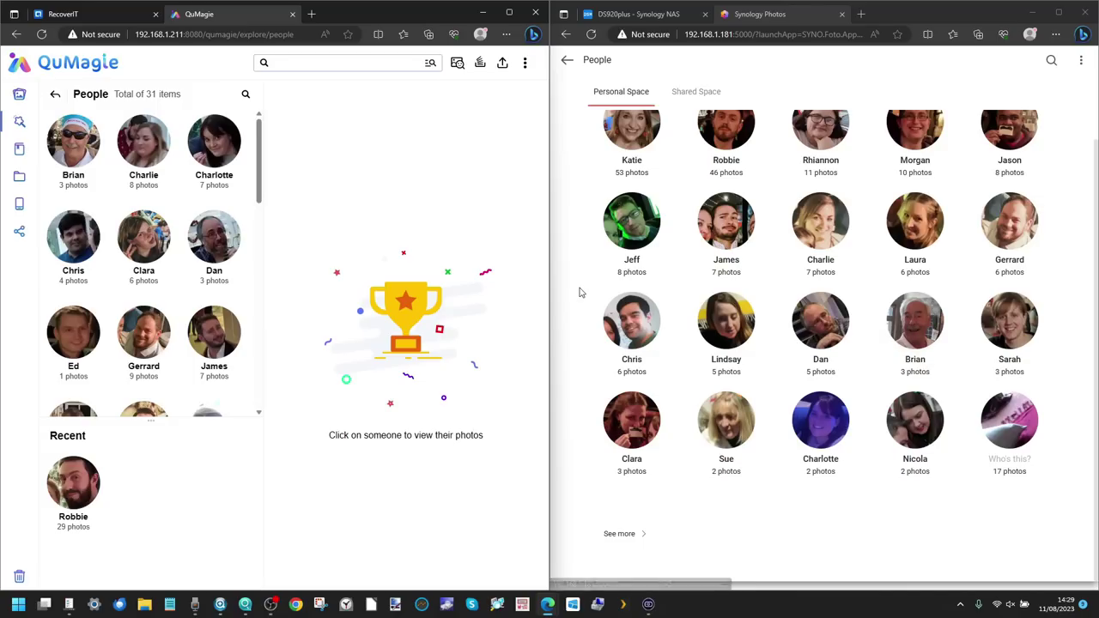
scroll(577, 296, "up", 2)
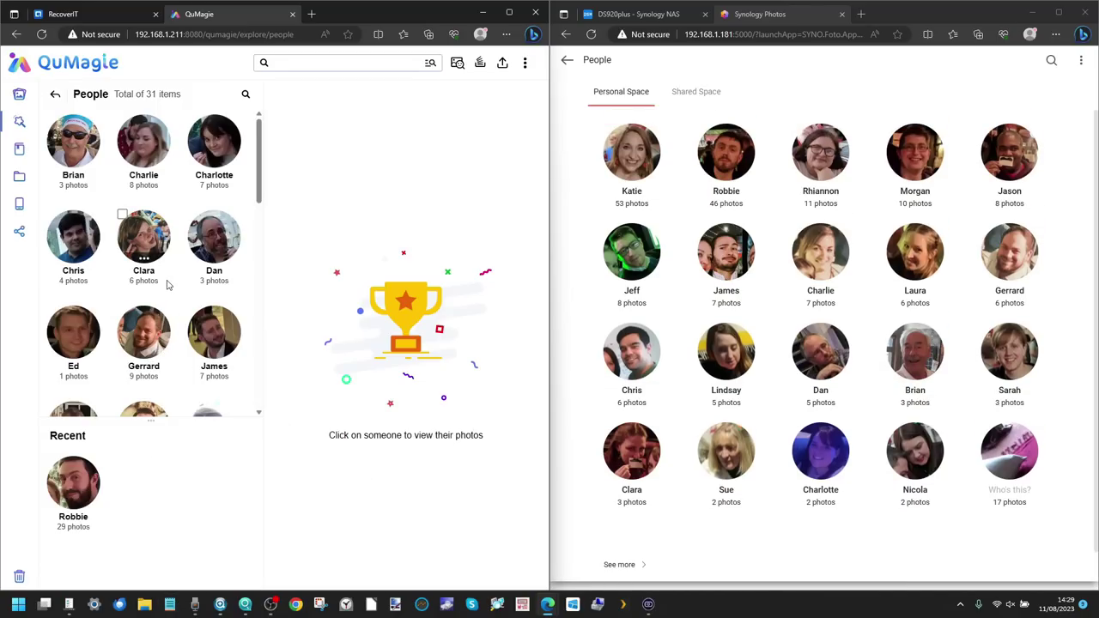
- Examine the full list of recognised people in QuMagie, including a close-up of its item total
scroll(168, 286, "down", 5)
scroll(168, 285, "down", 3)
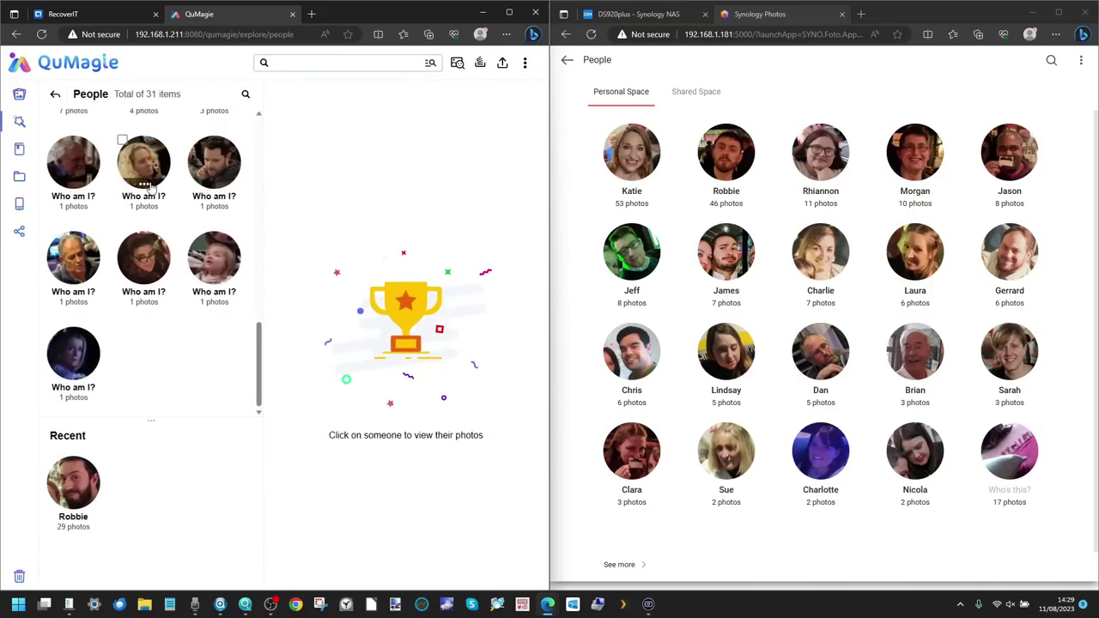
scroll(258, 217, "up", 5)
scroll(258, 216, "up", 2)
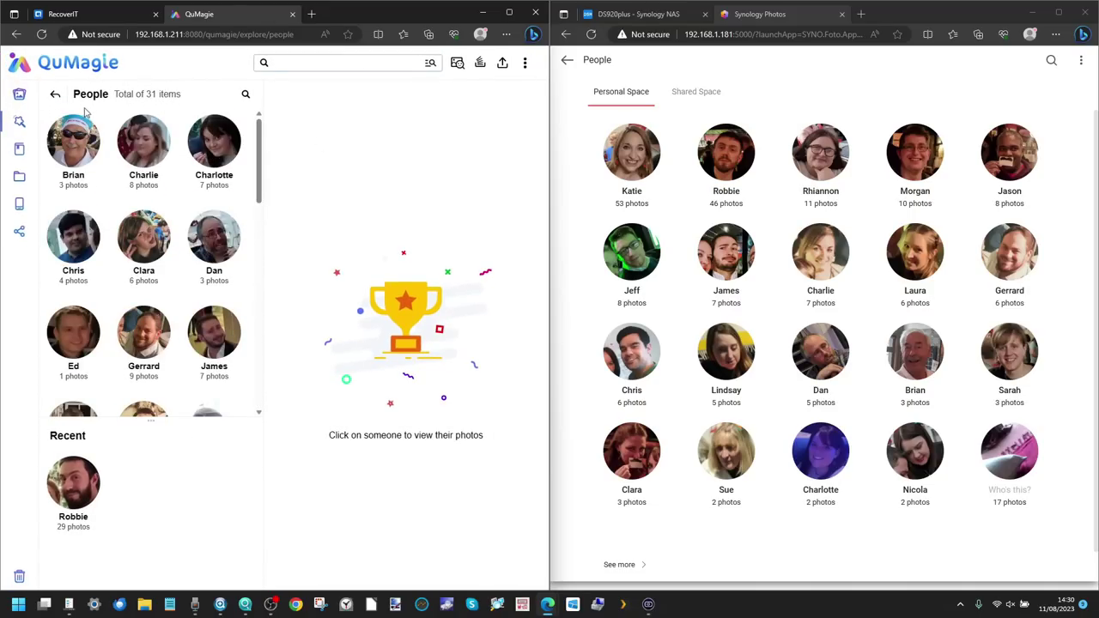
scroll(172, 86, "up", 5)
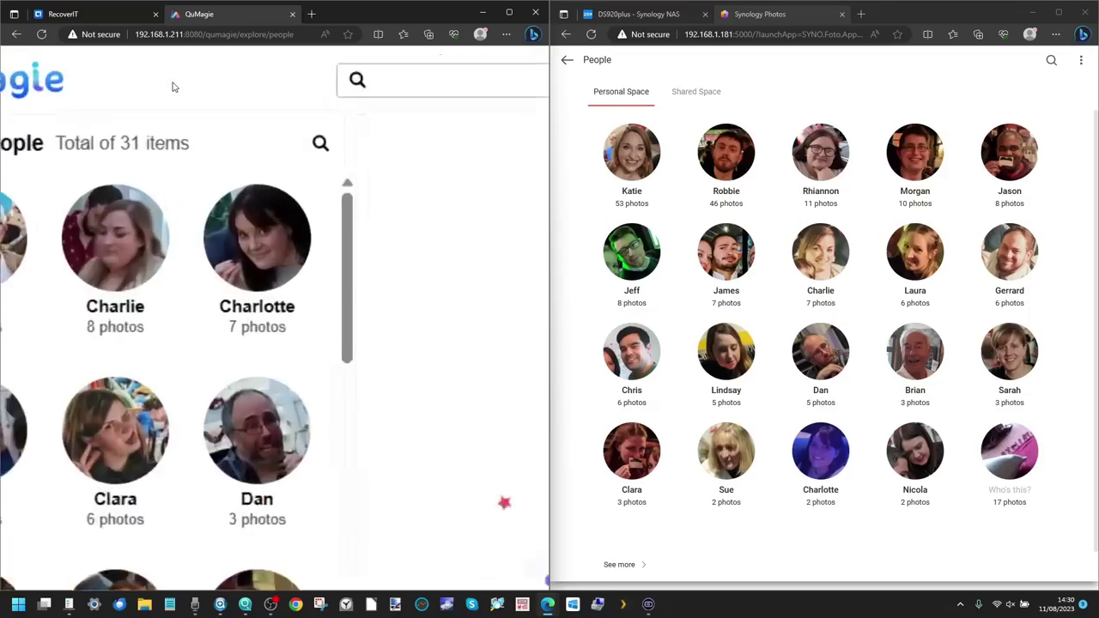
scroll(172, 87, "down", 5)
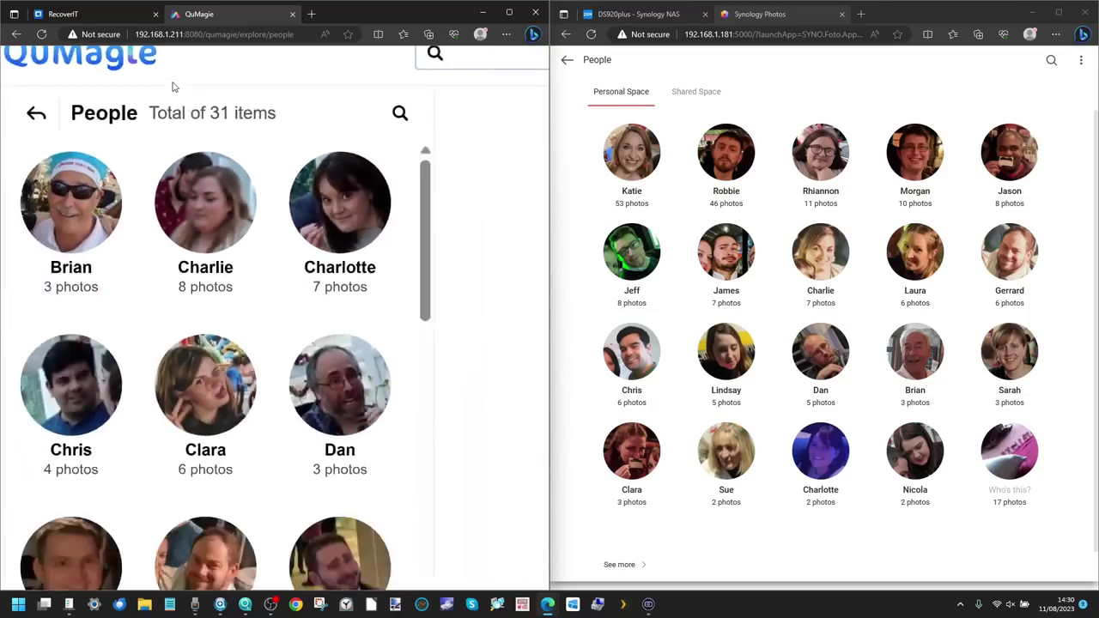
scroll(810, 191, "down", 1)
scroll(810, 192, "up", 1)
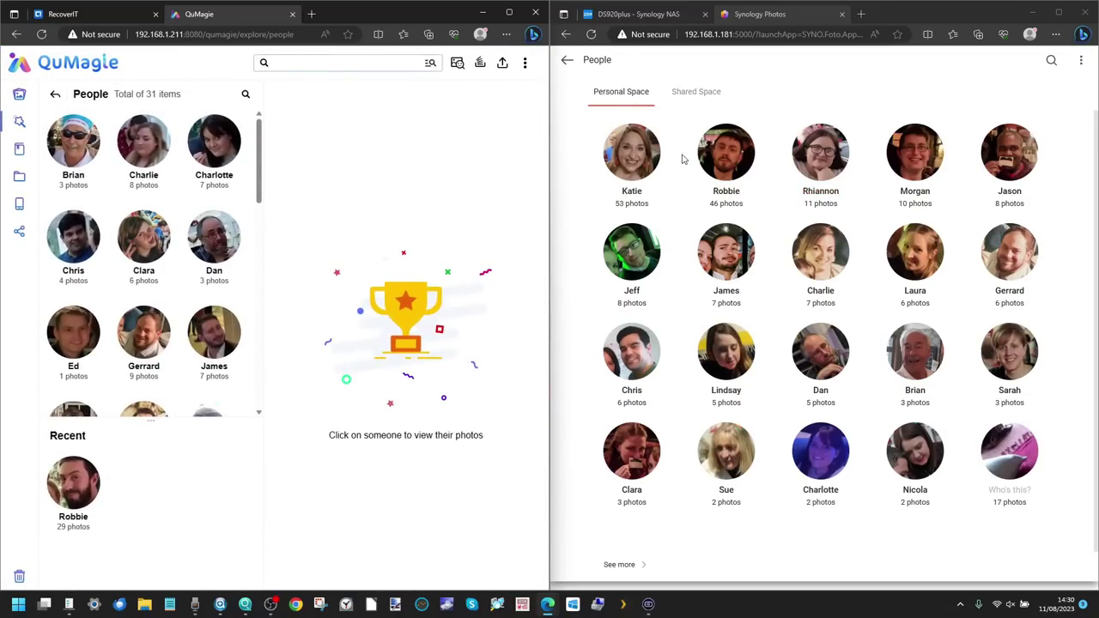
- Expand the Synology Photos People list to show every recognised face and review the named and unnamed entries
scroll(671, 393, "down", 1)
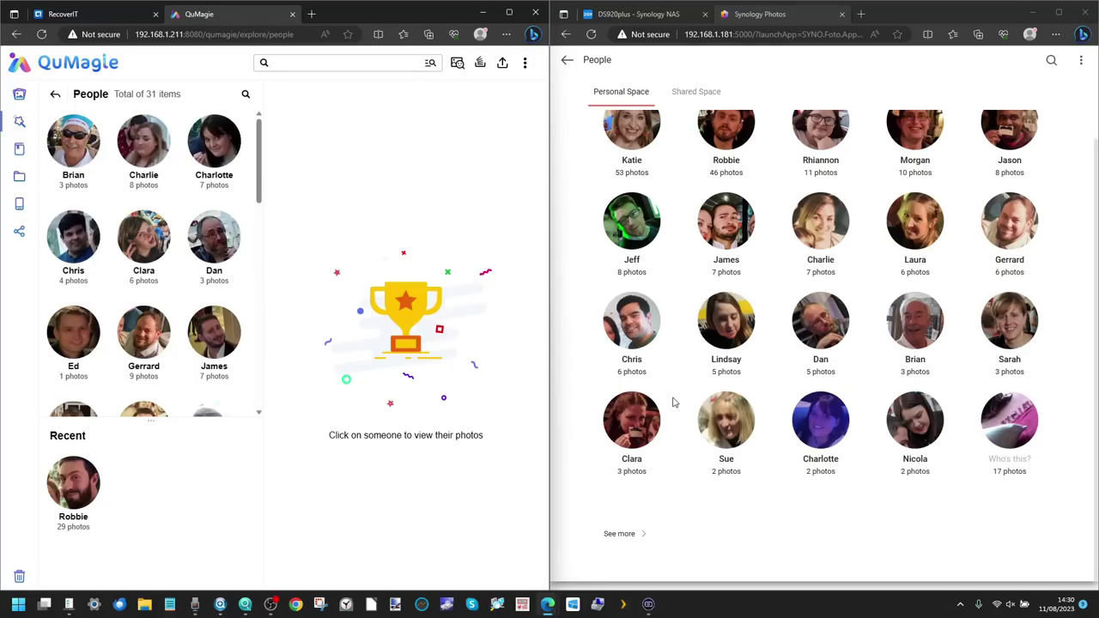
left_click(622, 534)
scroll(724, 457, "down", 2)
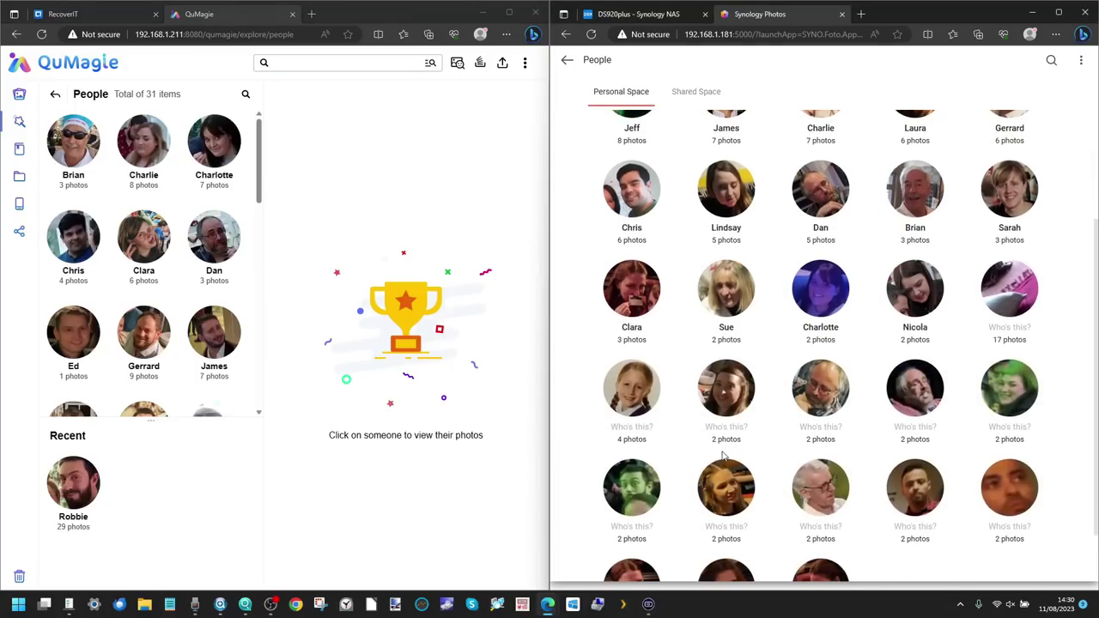
scroll(776, 448, "down", 1)
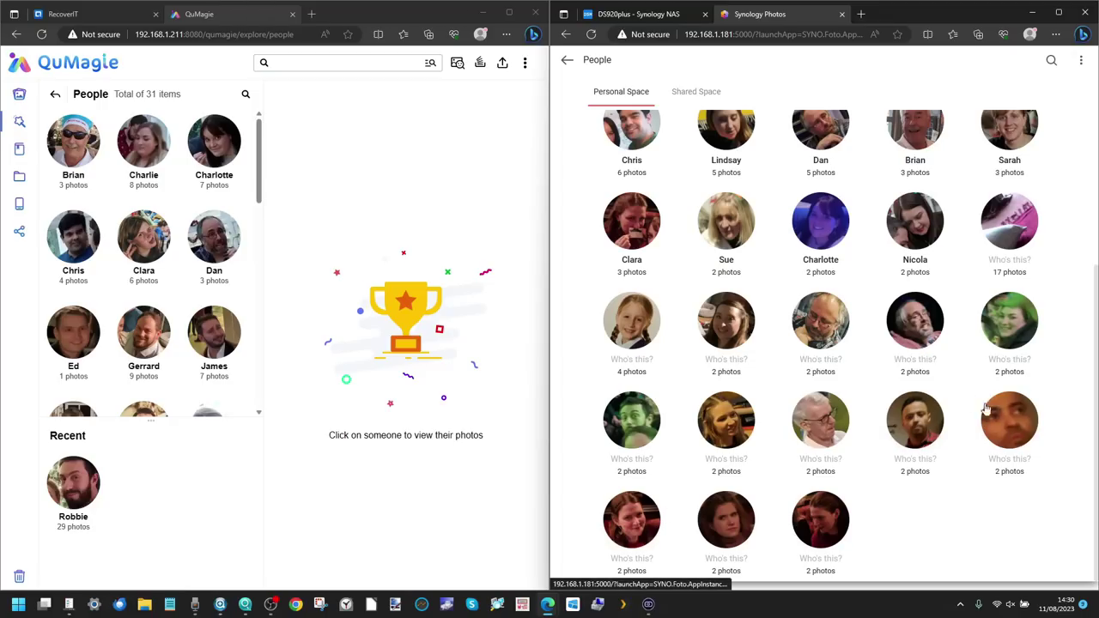
scroll(926, 402, "up", 3)
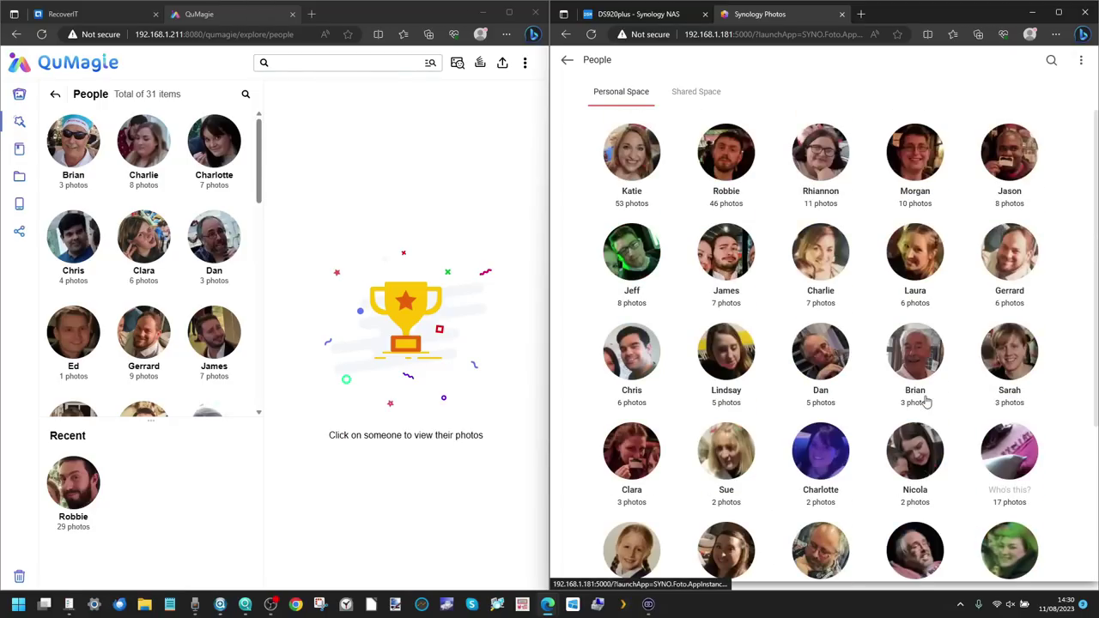
- Find the unnamed older man among QuMagie's unidentified faces and inspect his photo up close
scroll(134, 234, "down", 8)
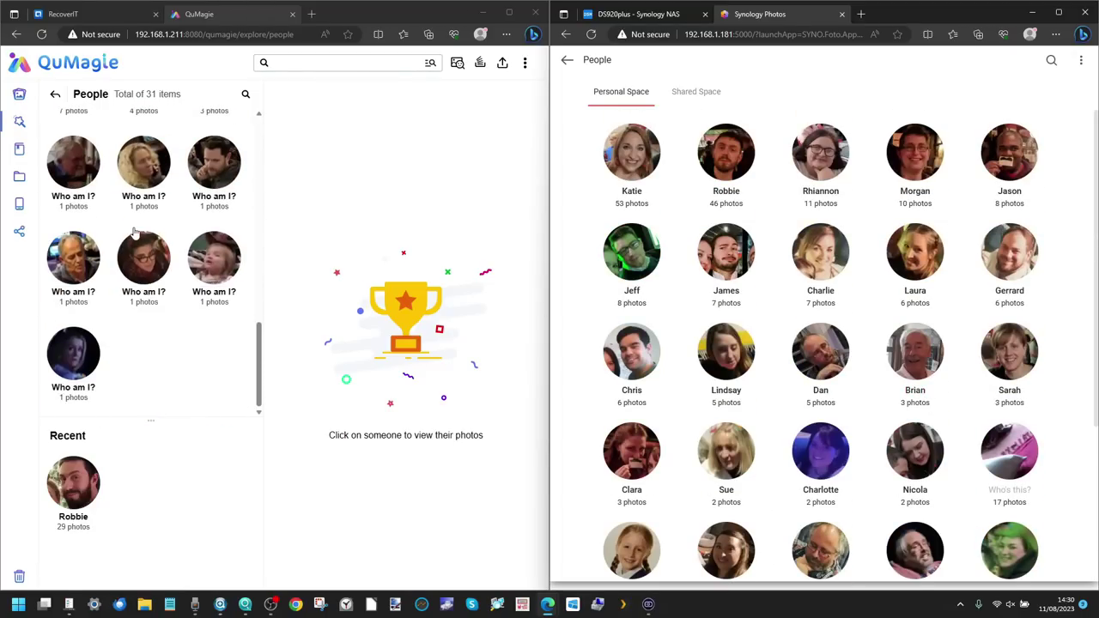
scroll(88, 368, "up", 1)
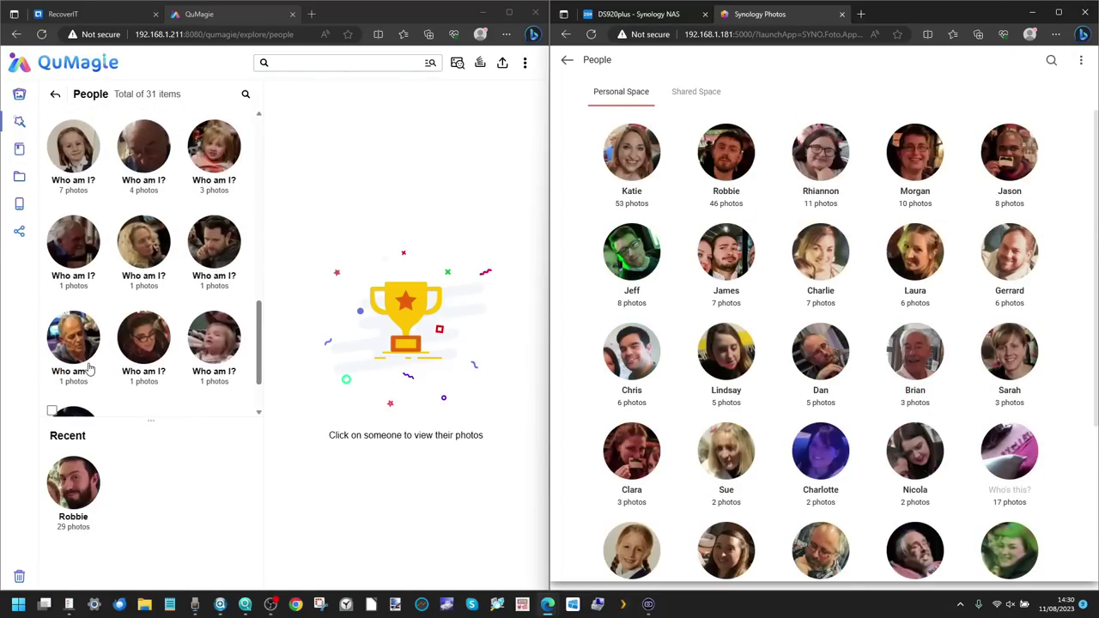
scroll(89, 368, "up", 5)
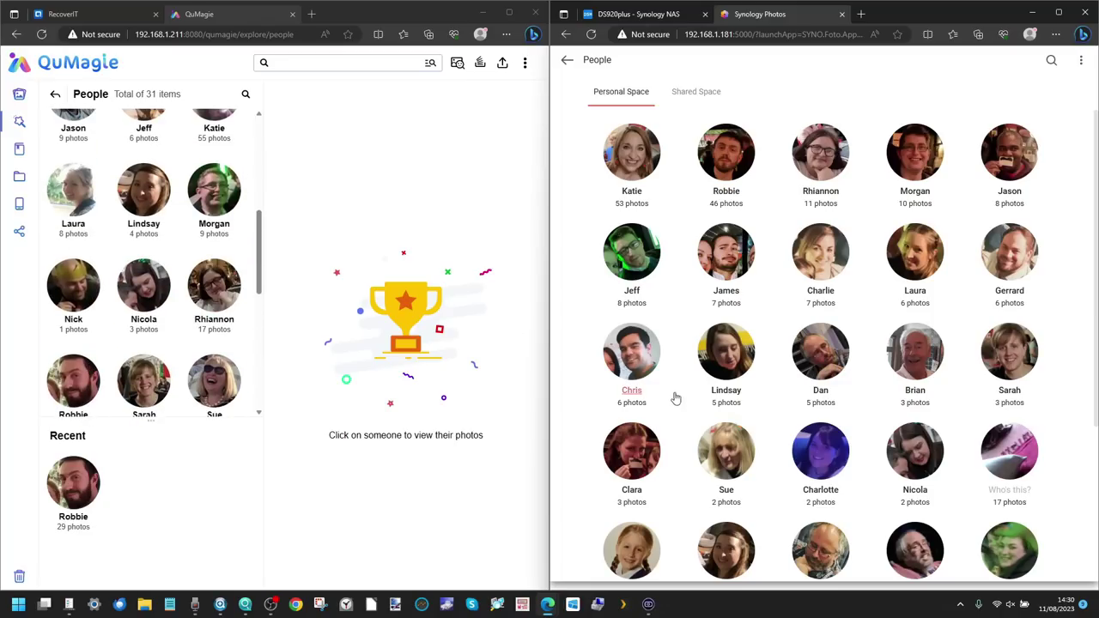
scroll(238, 223, "down", 5)
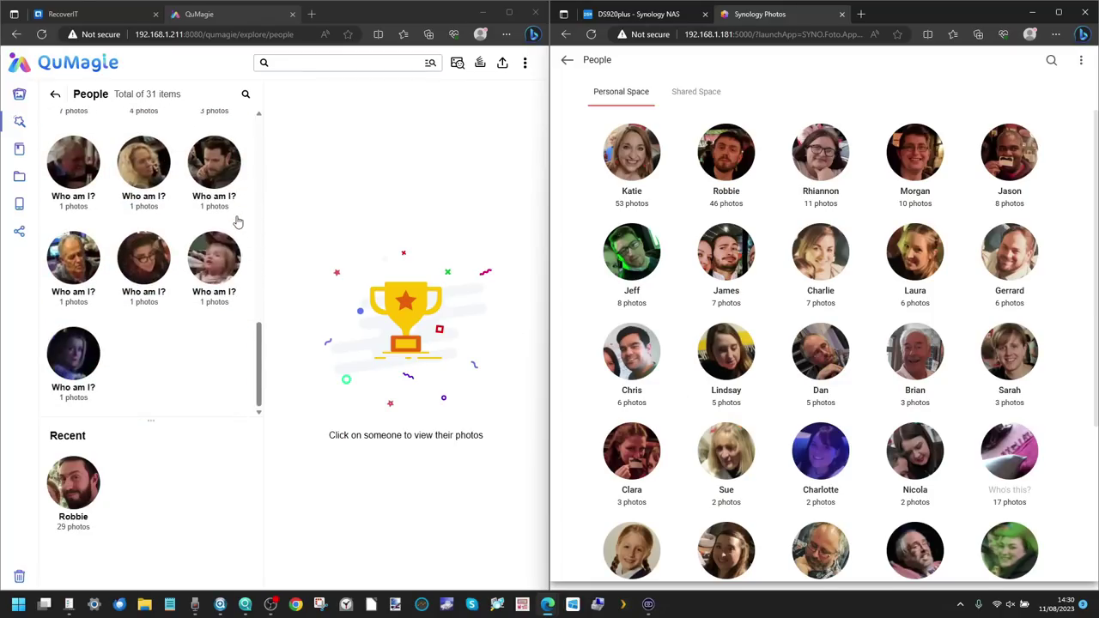
left_click(74, 260)
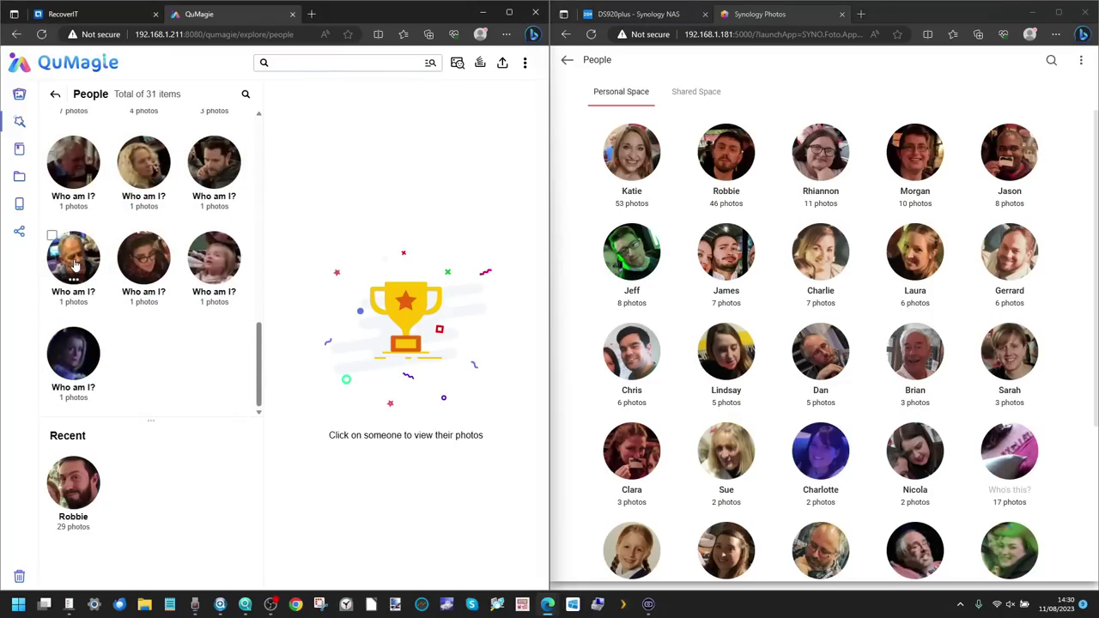
left_click(369, 188)
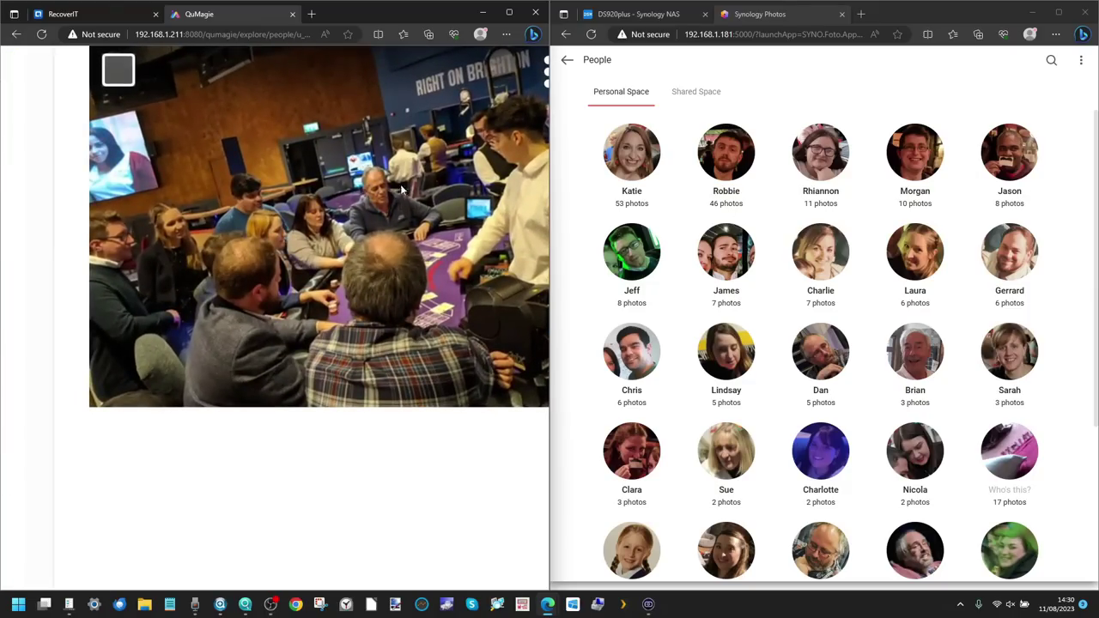
key("Escape")
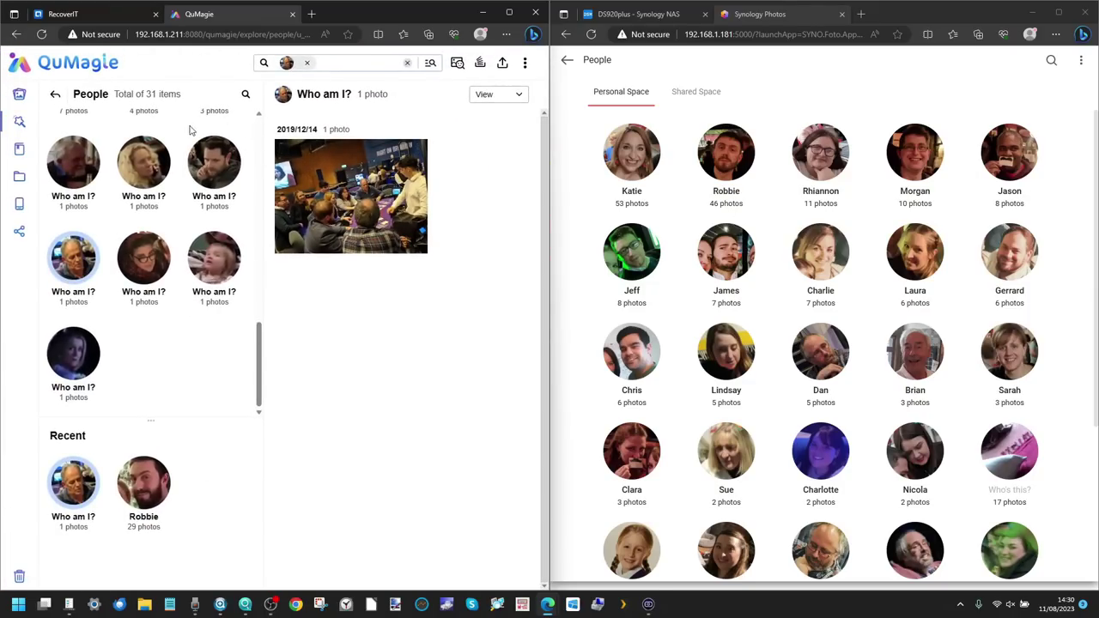
- View the photos of the unnamed white-haired man with glasses in Synology Photos and return to the People list
scroll(137, 206, "up", 10)
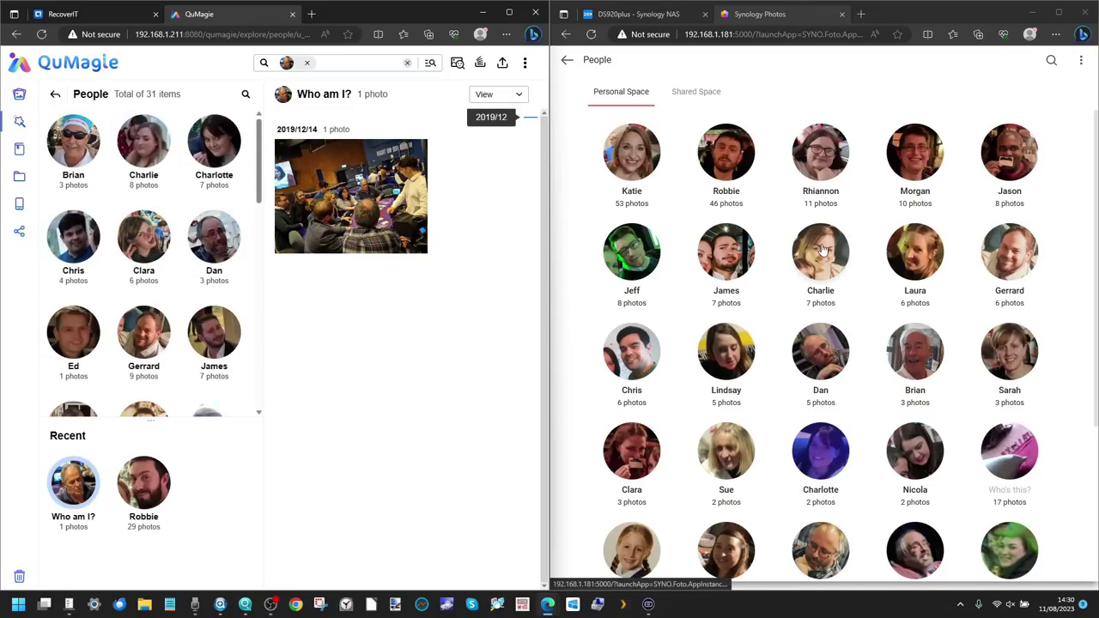
scroll(823, 249, "down", 3)
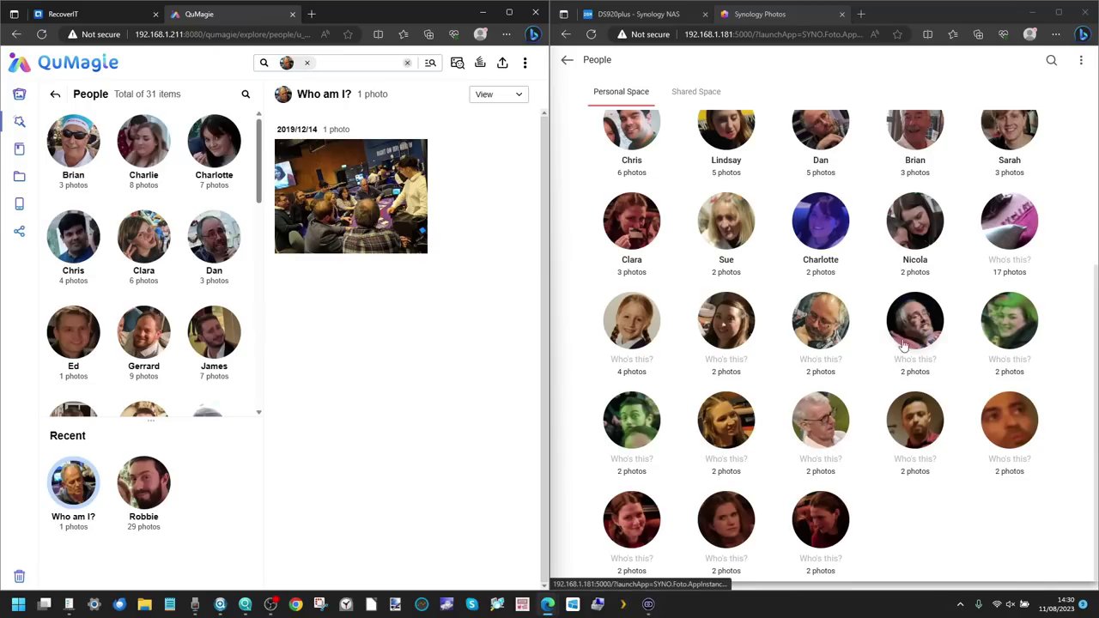
left_click(831, 415)
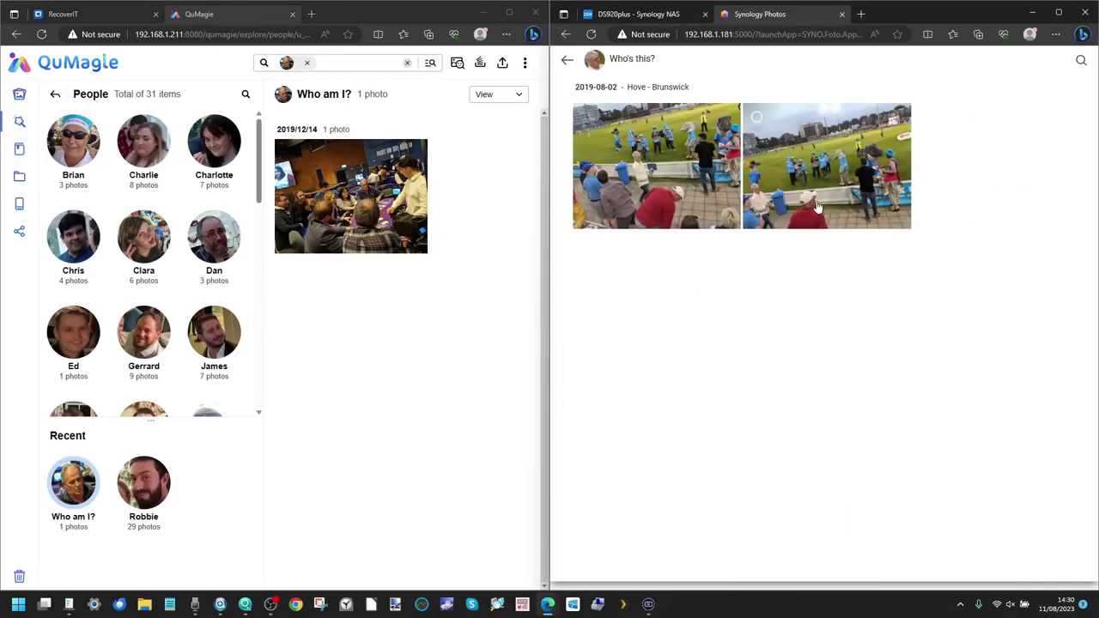
left_click(567, 61)
- Compare QuMagie's named and unidentified faces with the people recognised in Synology Photos
scroll(216, 266, "down", 10)
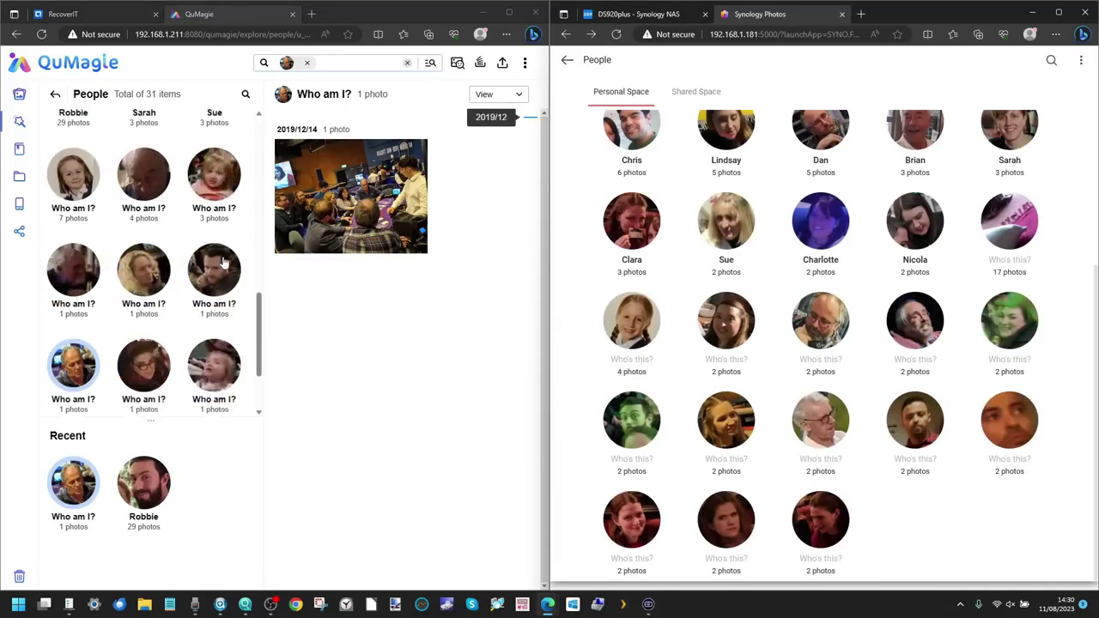
left_click(69, 258)
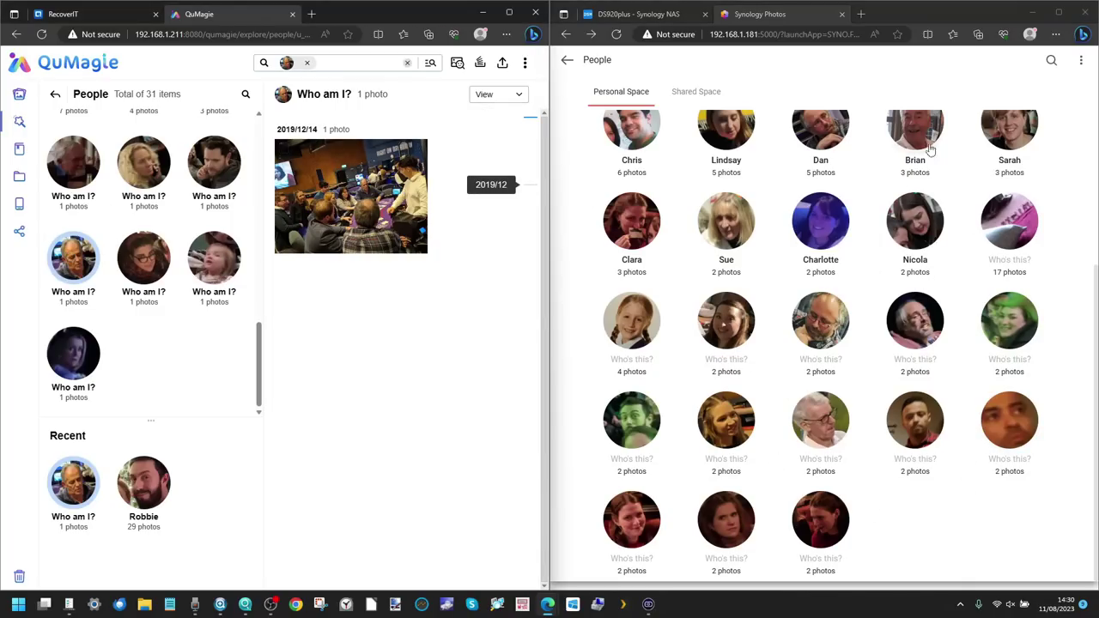
scroll(808, 290, "up", 3)
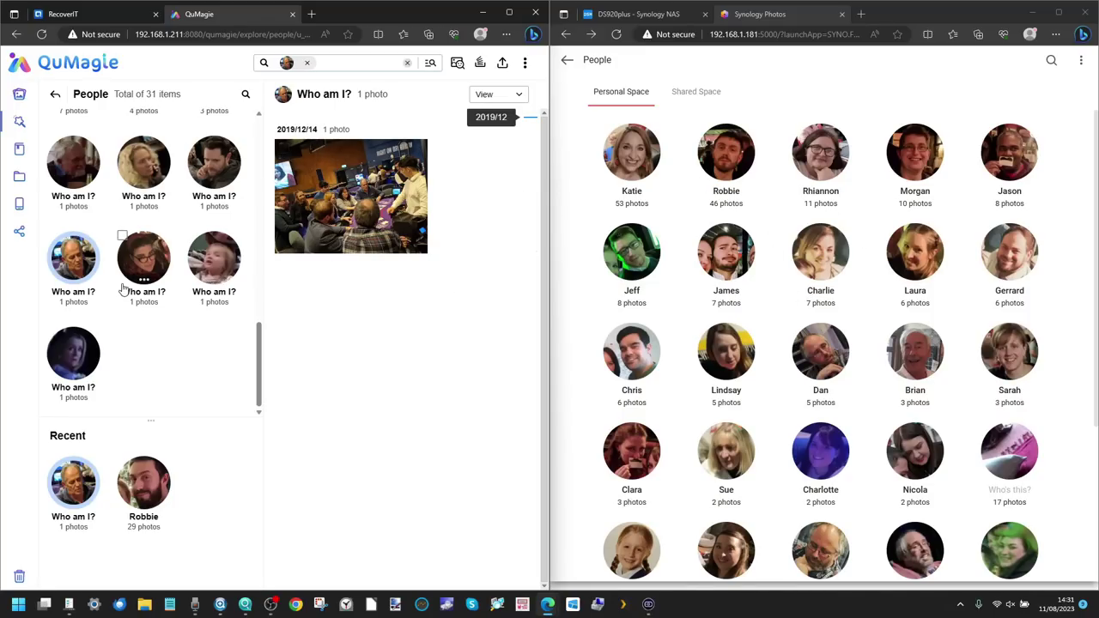
scroll(120, 288, "up", 5)
scroll(122, 290, "down", 3)
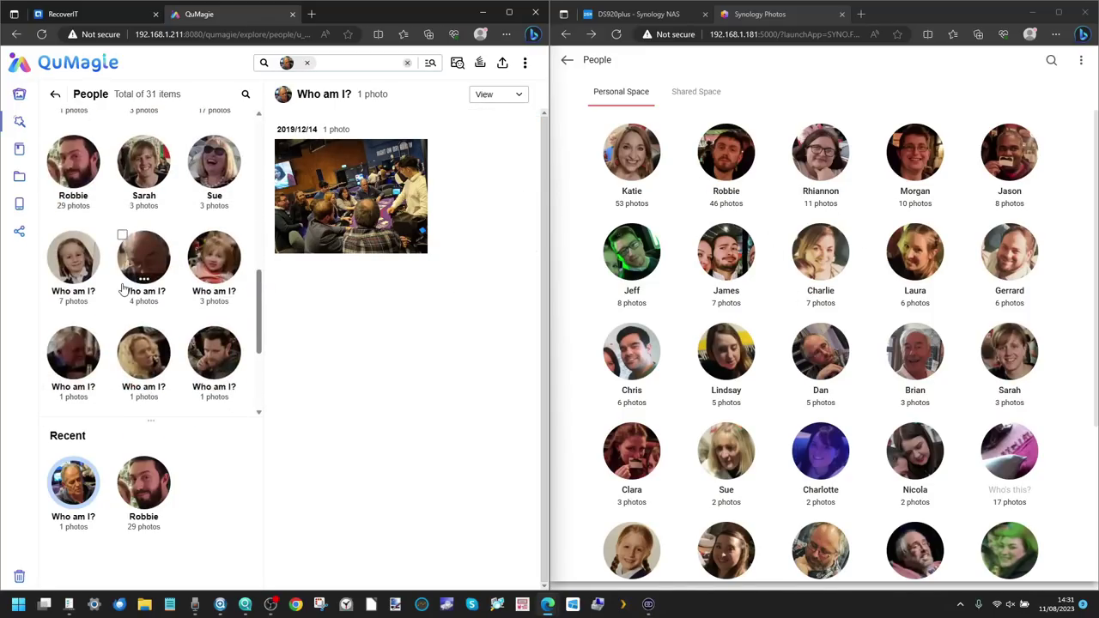
scroll(122, 290, "down", 2)
scroll(123, 290, "up", 5)
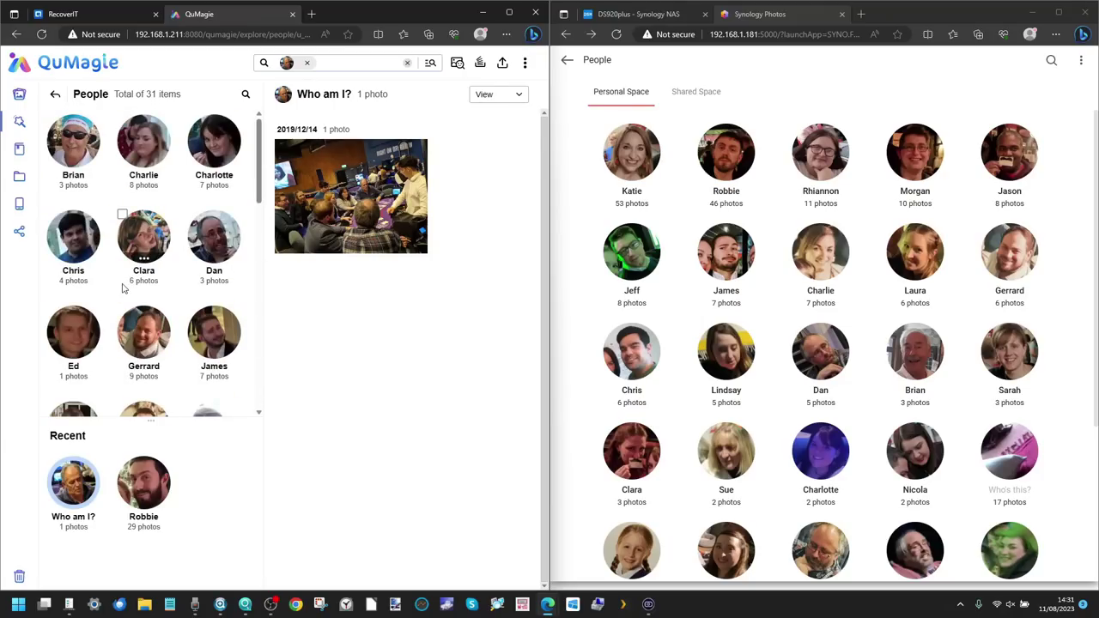
- Return from the People collections to the album overviews in both QuMagie and Synology Photos
left_click(55, 95)
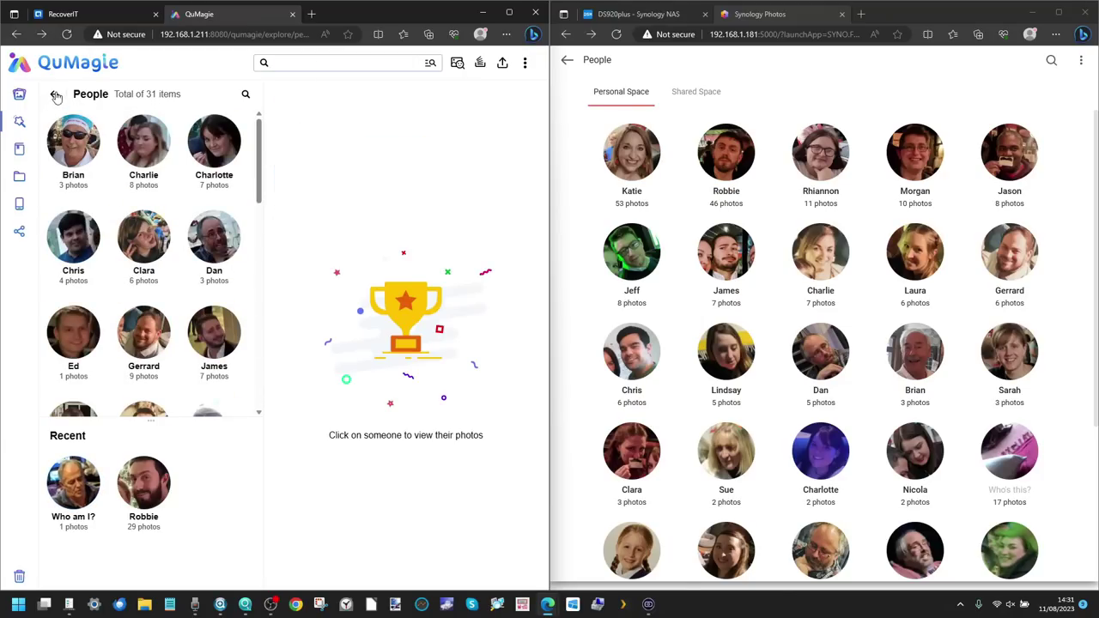
left_click(566, 65)
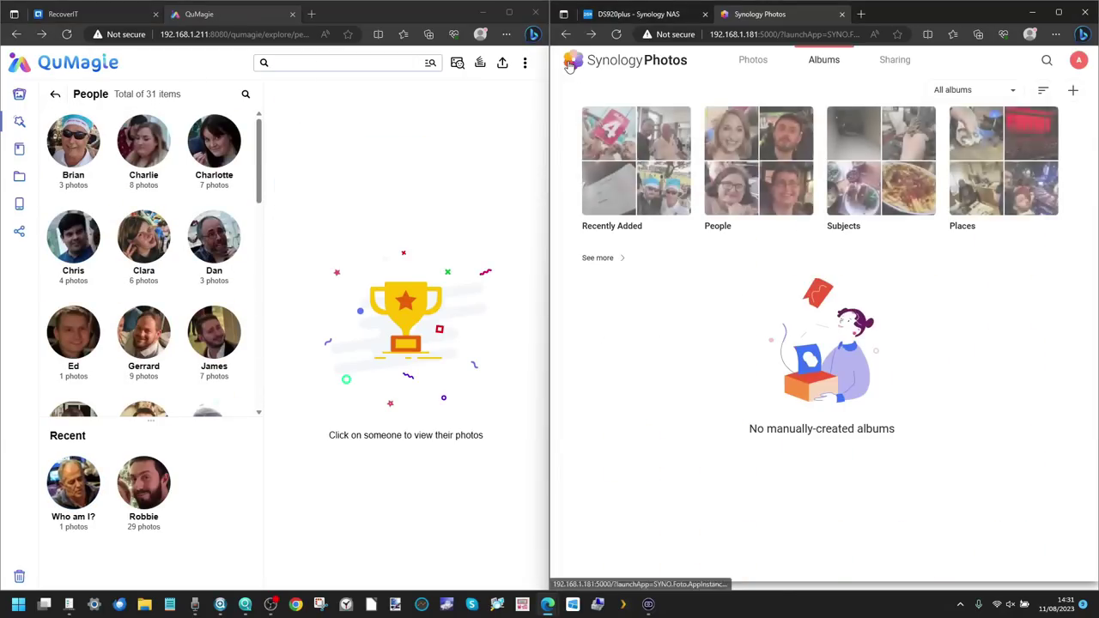
left_click(55, 96)
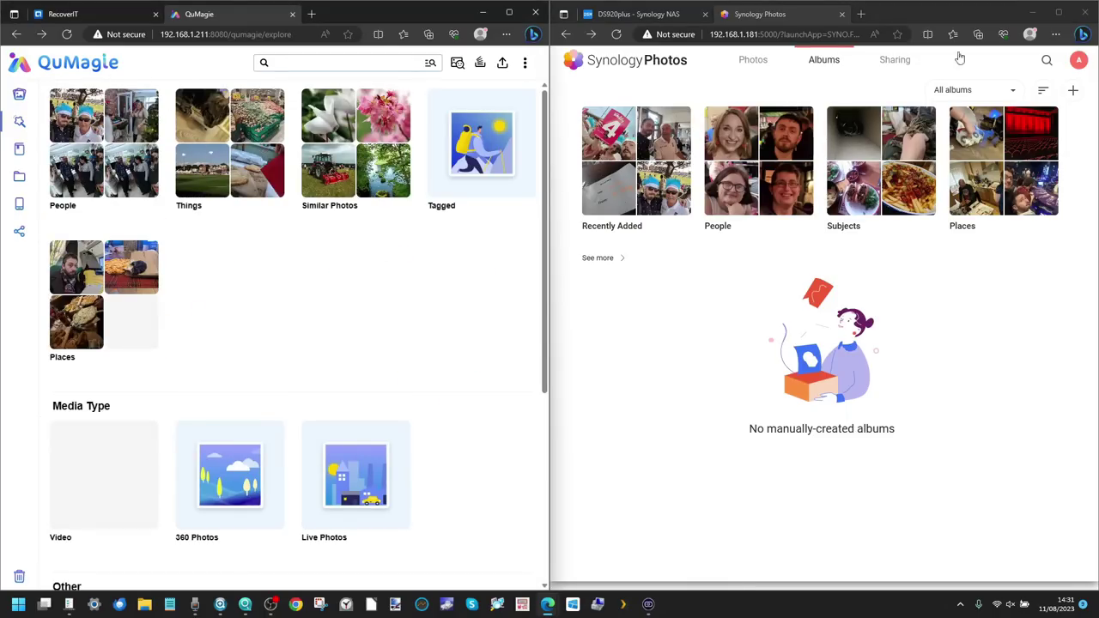
- Open Subjects in Synology Photos and Things in QuMagie, and widen the Things category list to three columns
left_click(900, 154)
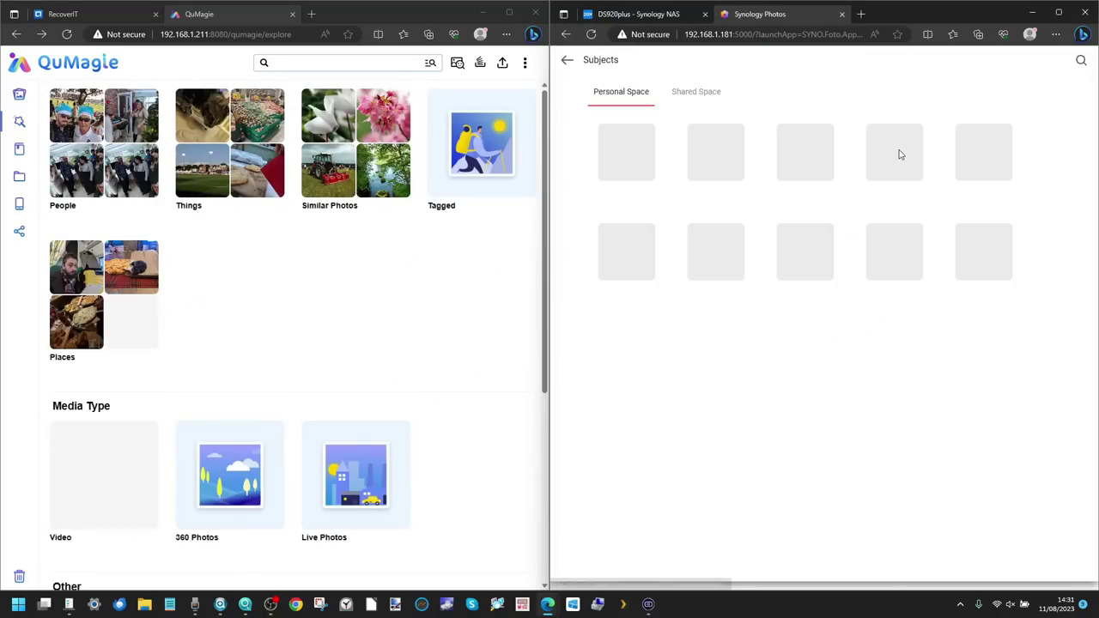
left_click(270, 151)
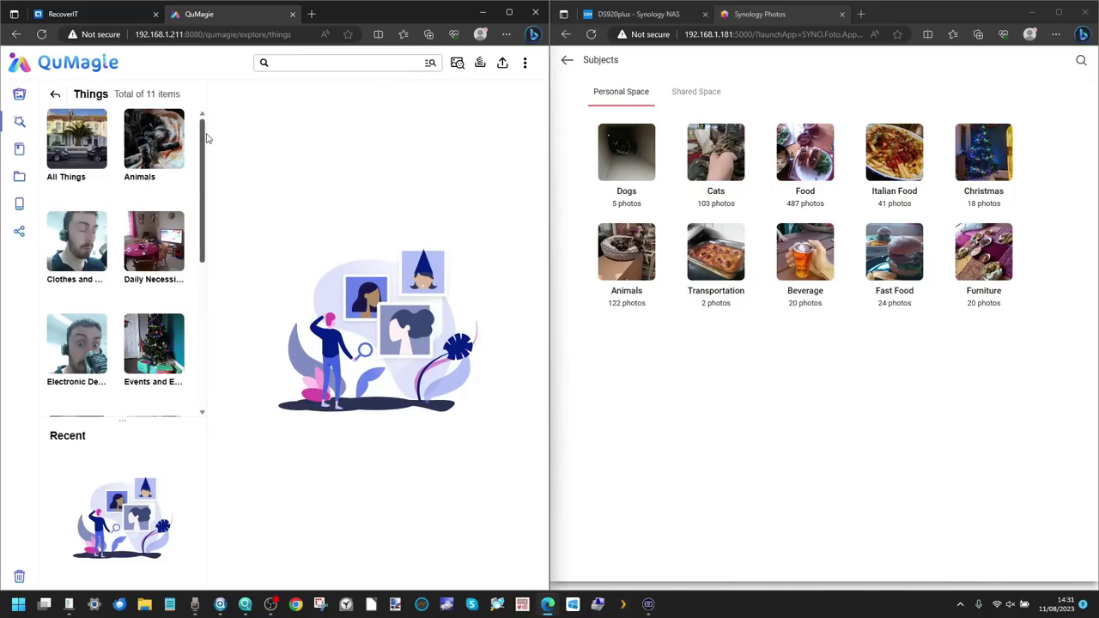
left_click_drag(206, 139, 446, 114)
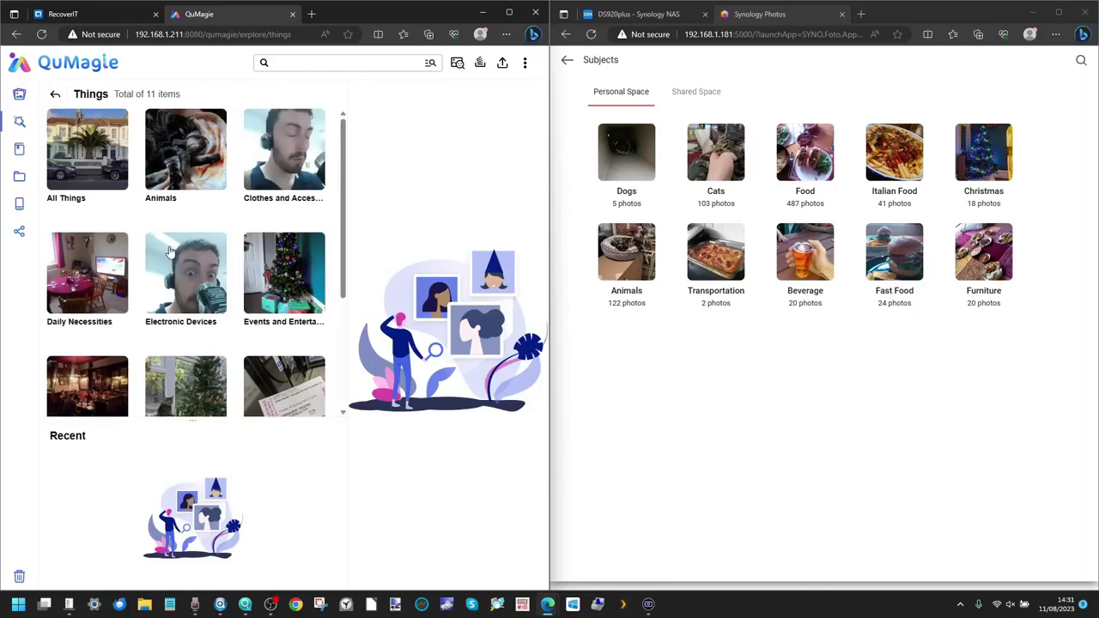
- Compare the full range of Things categories in QuMagie with the Subjects categories in Synology Photos
scroll(169, 247, "down", 3)
scroll(170, 251, "up", 3)
scroll(173, 230, "down", 3)
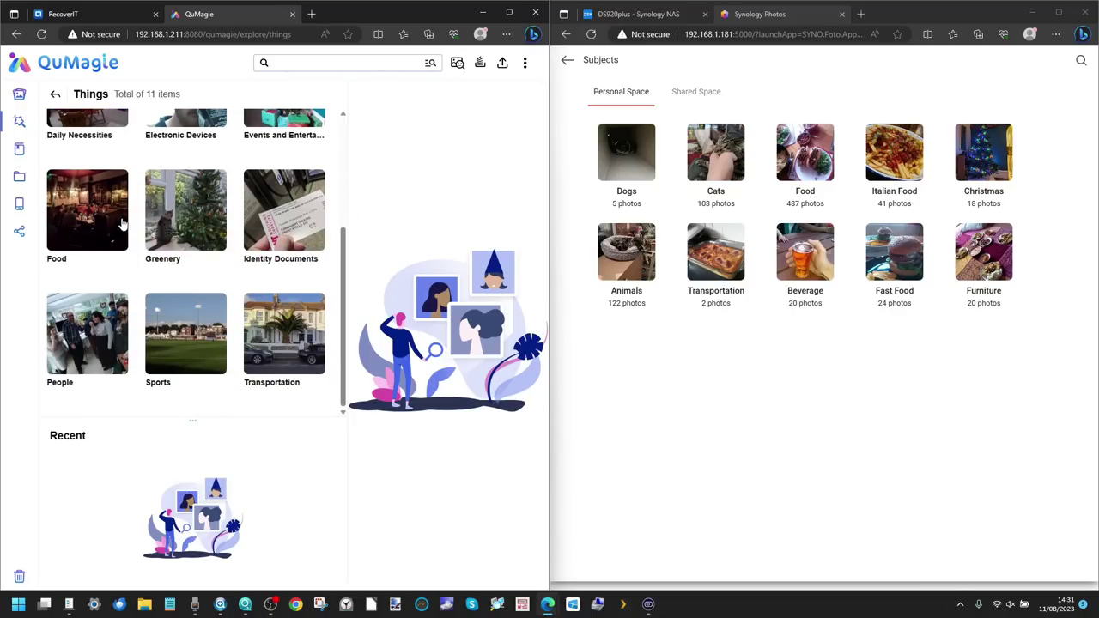
scroll(124, 225, "up", 3)
scroll(123, 224, "down", 3)
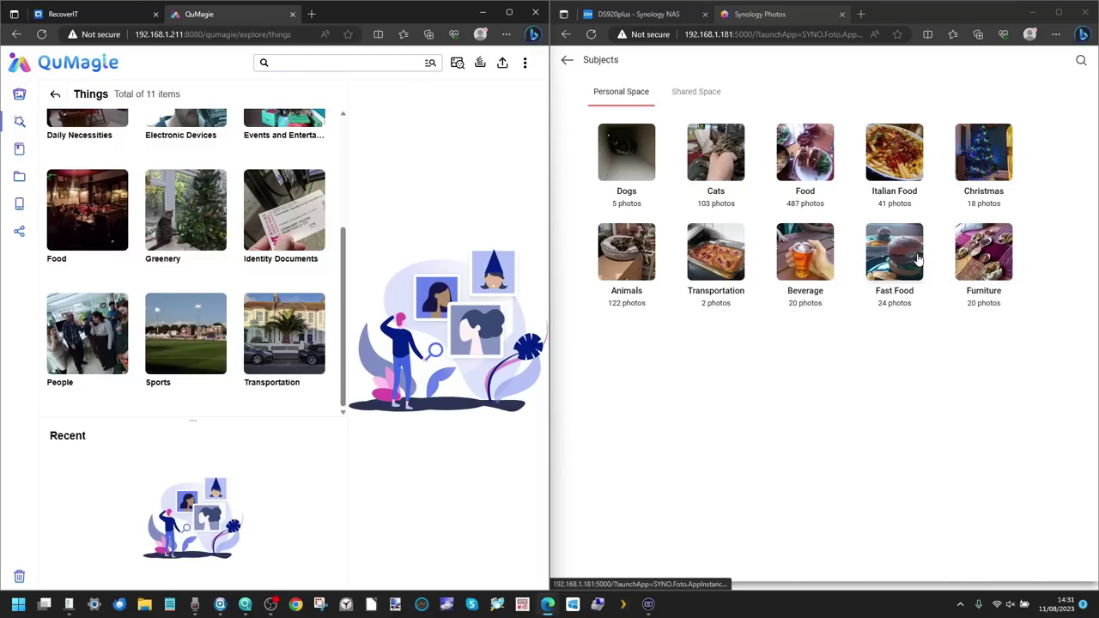
scroll(275, 292, "up", 3)
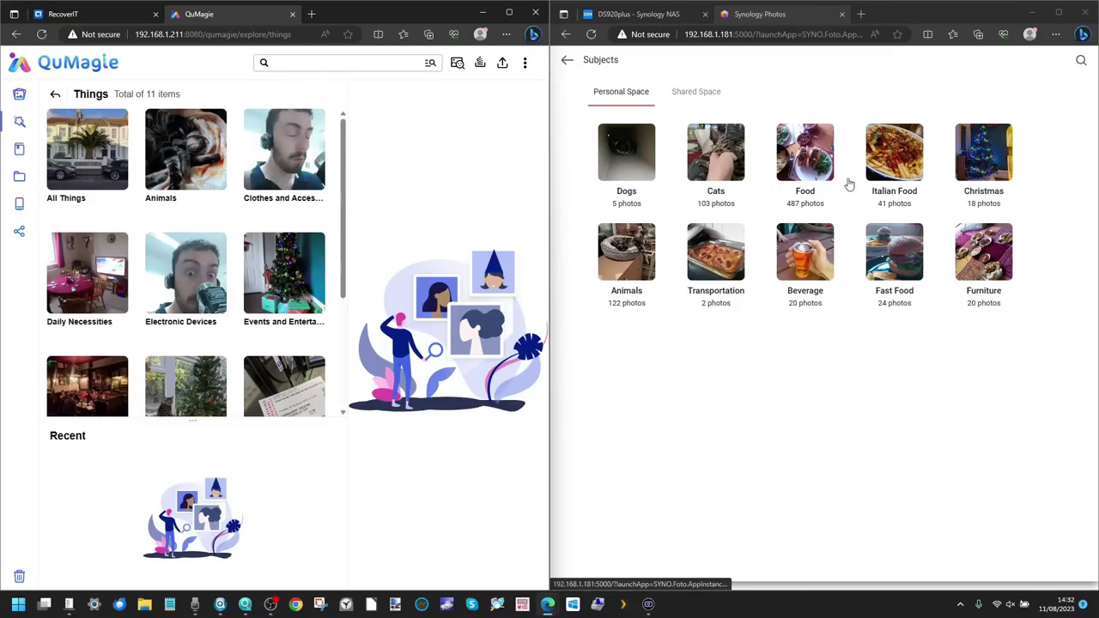
- Open the Food subject in Synology Photos and browse its photos from January 2020 back through December 2019
left_click(822, 168)
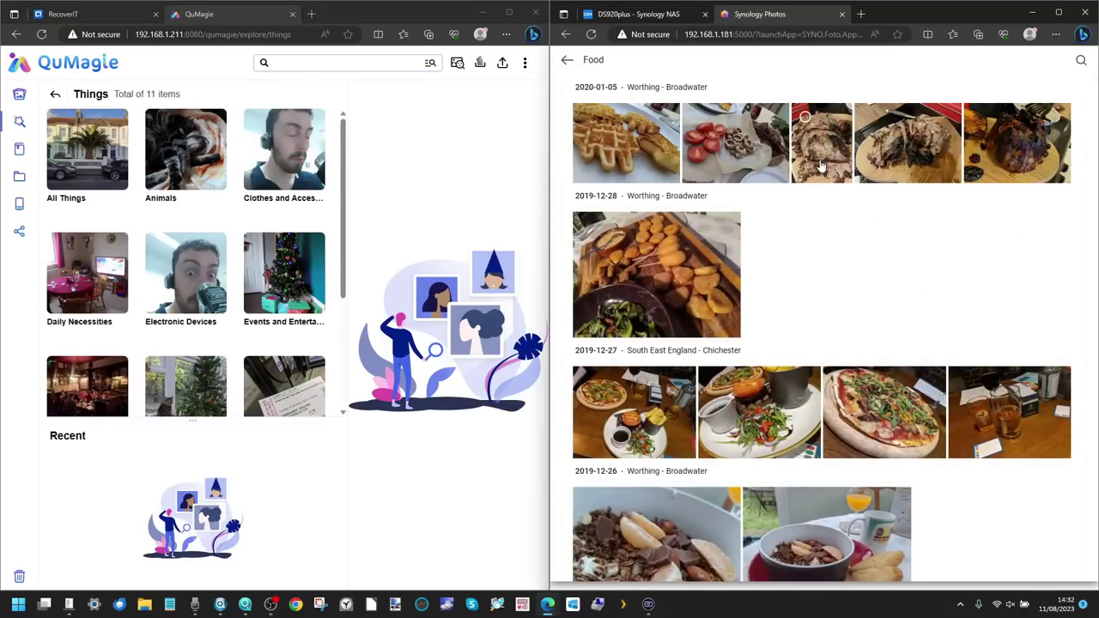
scroll(822, 167, "down", 10)
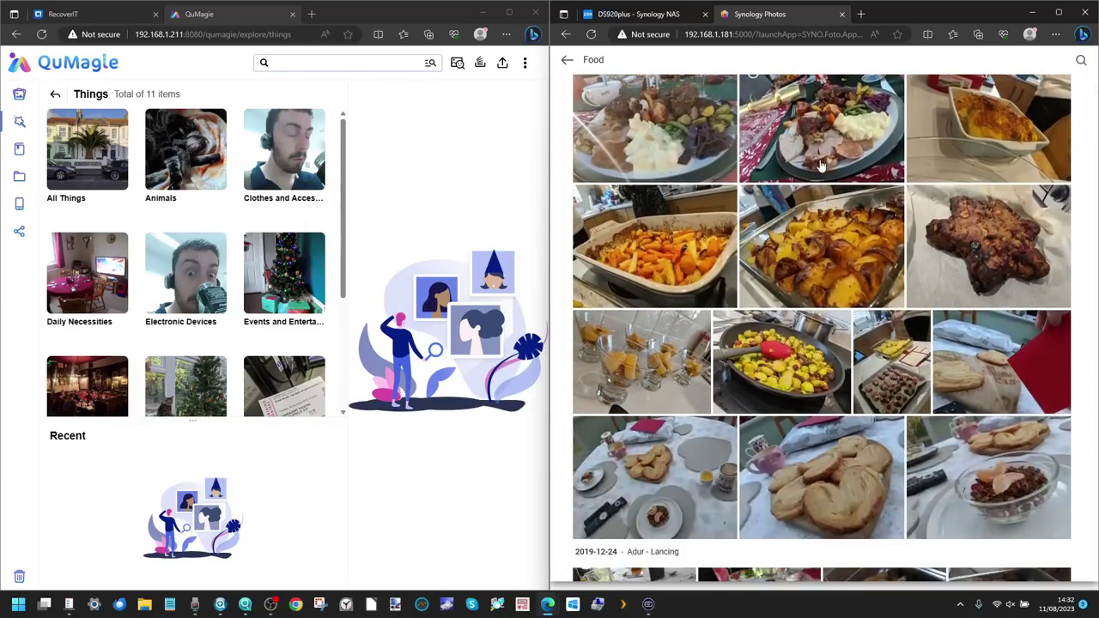
scroll(822, 165, "down", 5)
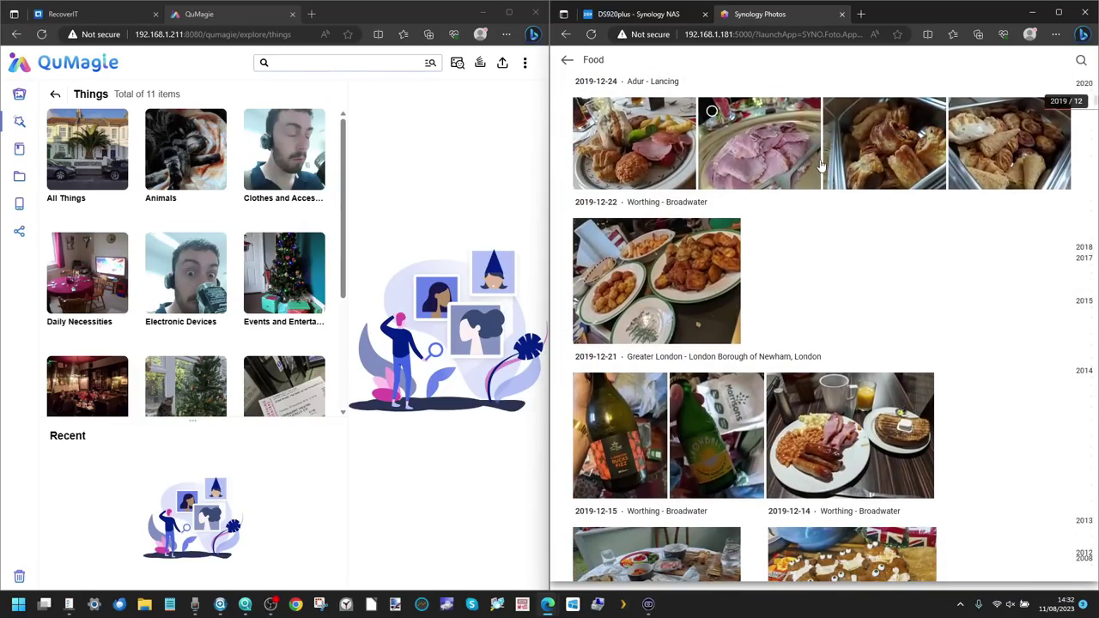
scroll(816, 201, "up", 3)
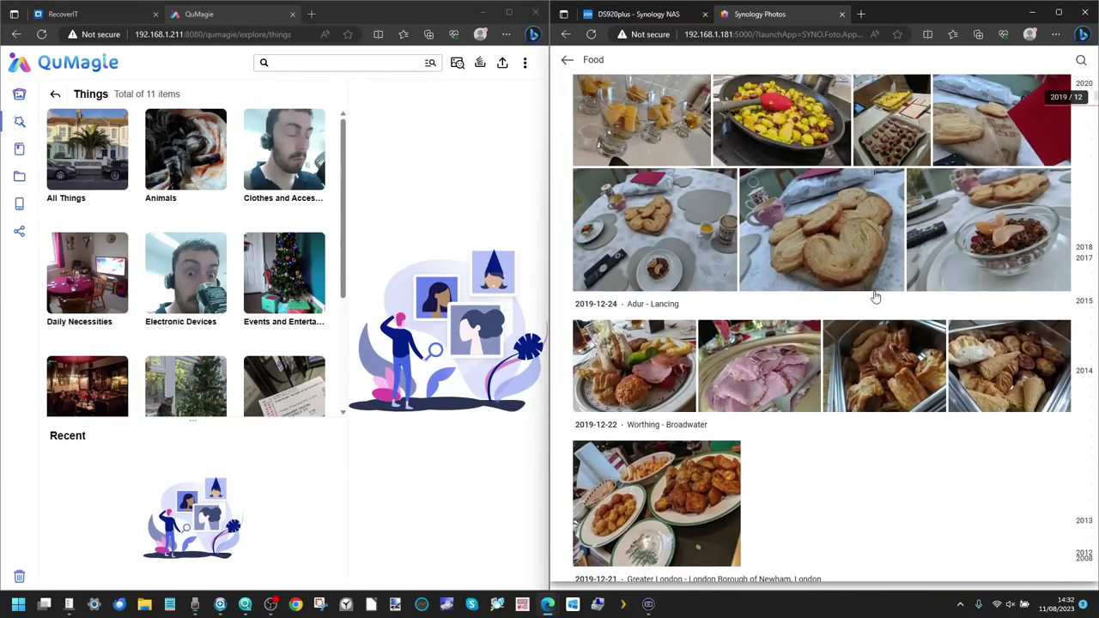
scroll(831, 242, "down", 4)
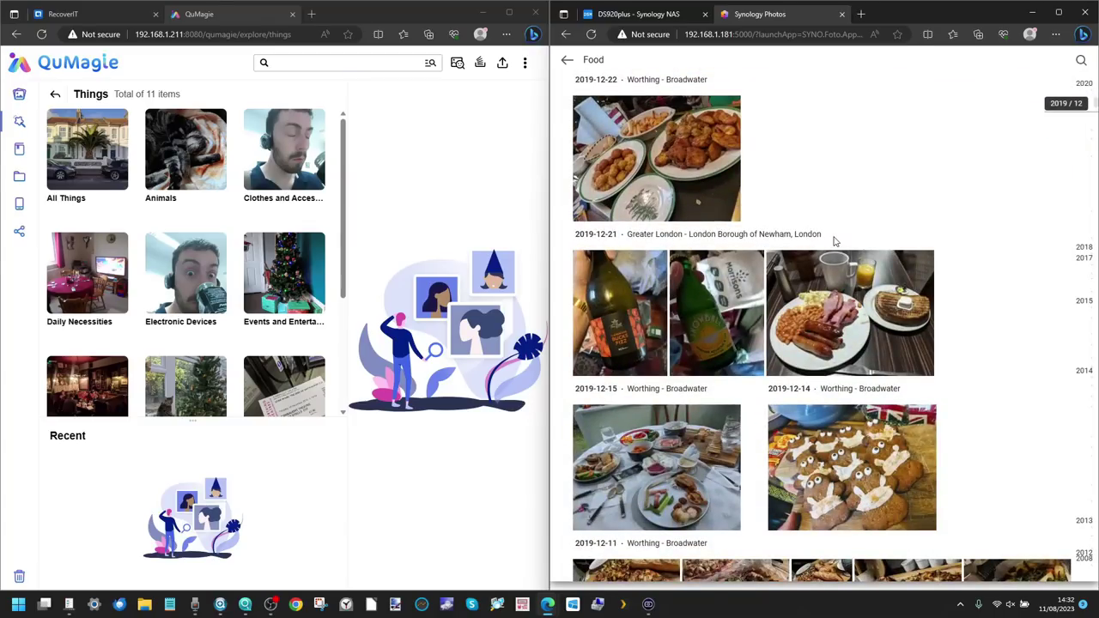
scroll(833, 242, "down", 6)
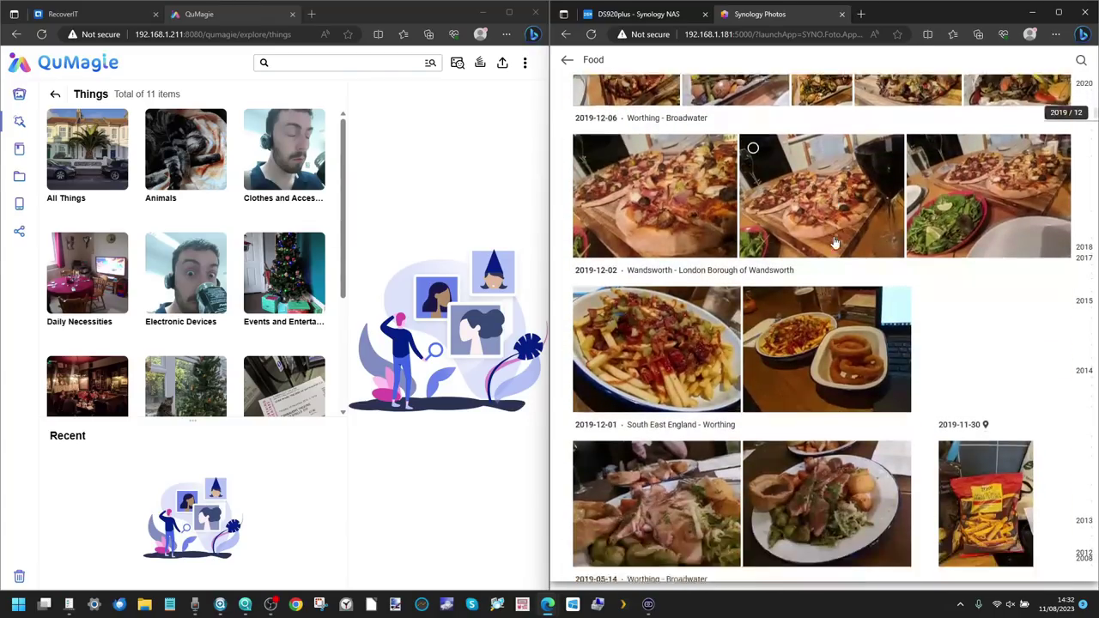
- View the 2019-12-14 photo of the decorated biscuits at full size and return to the Food photos
scroll(833, 242, "up", 3)
left_click(846, 222)
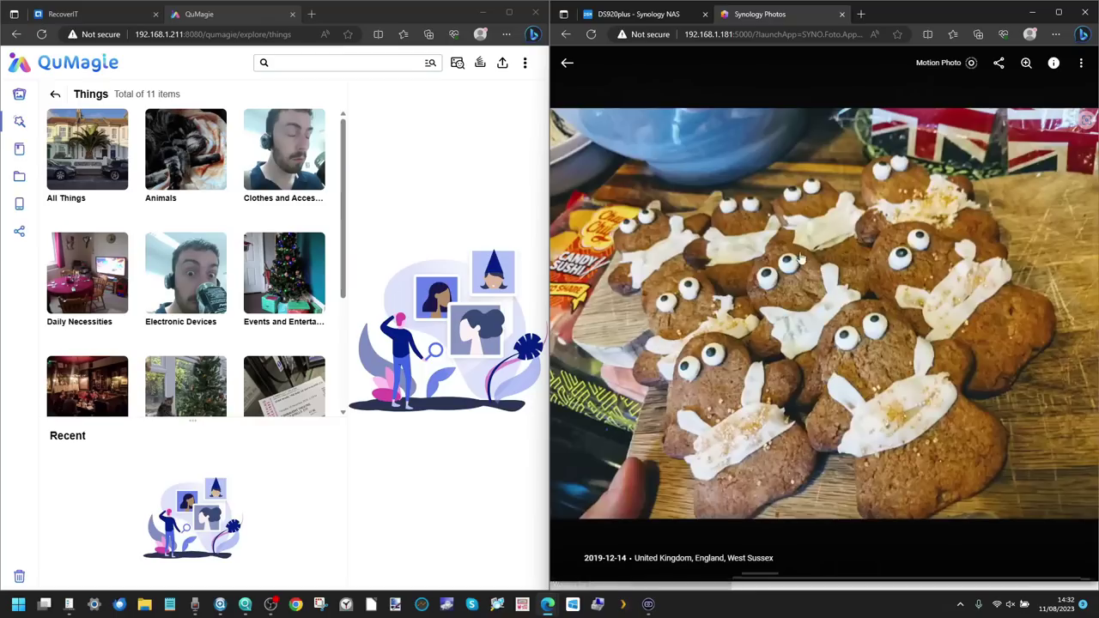
left_click(566, 63)
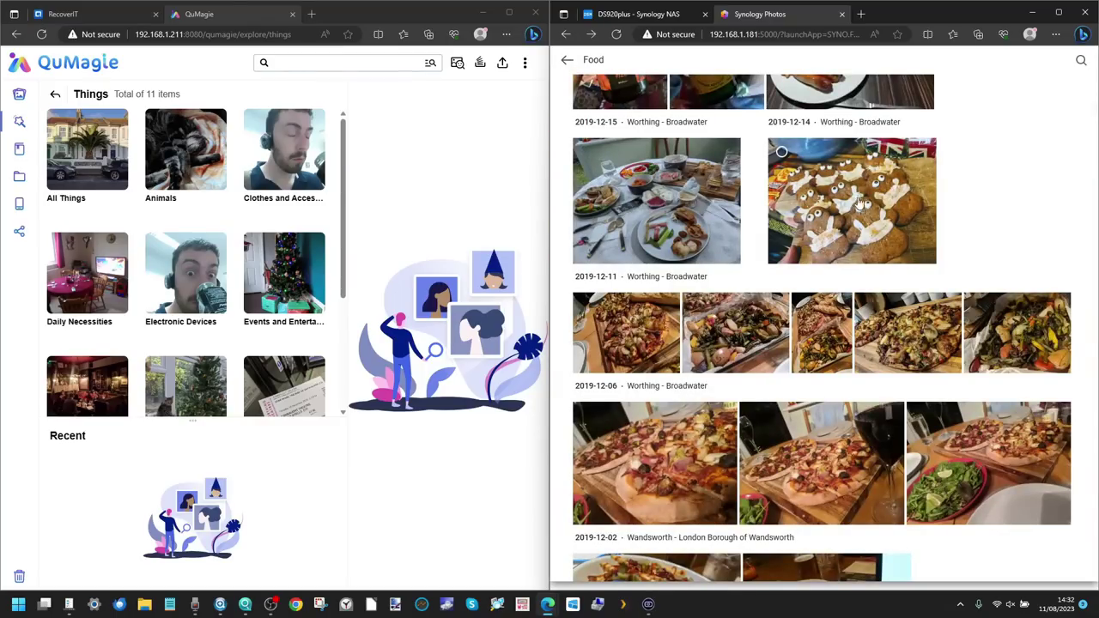
- Browse the Food photos in Synology Photos further back to March 2019
scroll(858, 201, "down", 3)
scroll(833, 249, "up", 8)
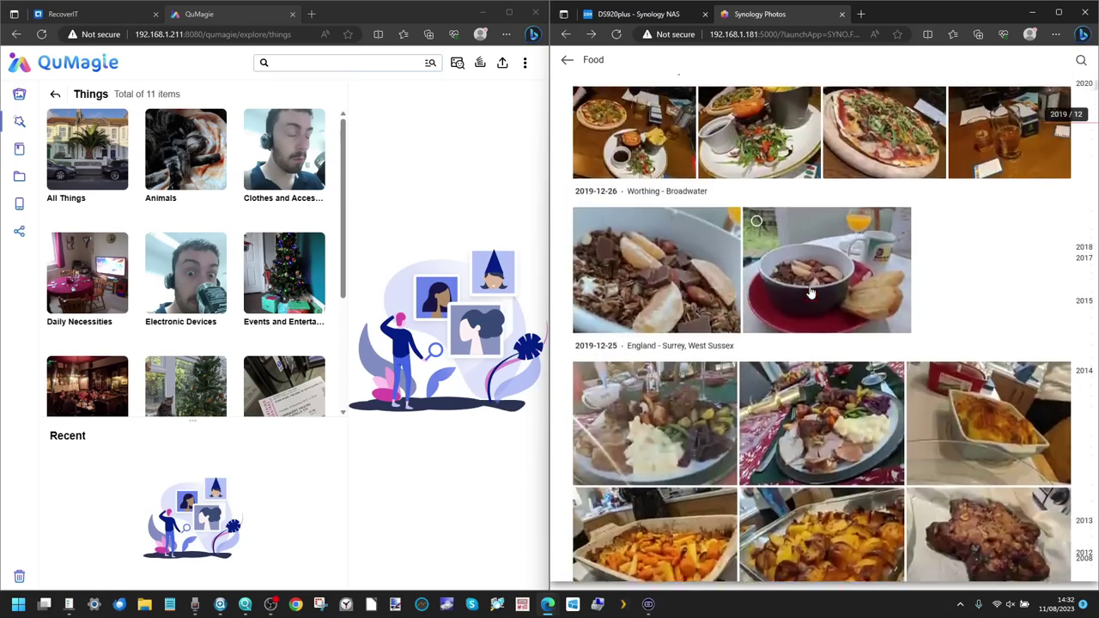
scroll(810, 292, "up", 2)
scroll(809, 293, "down", 15)
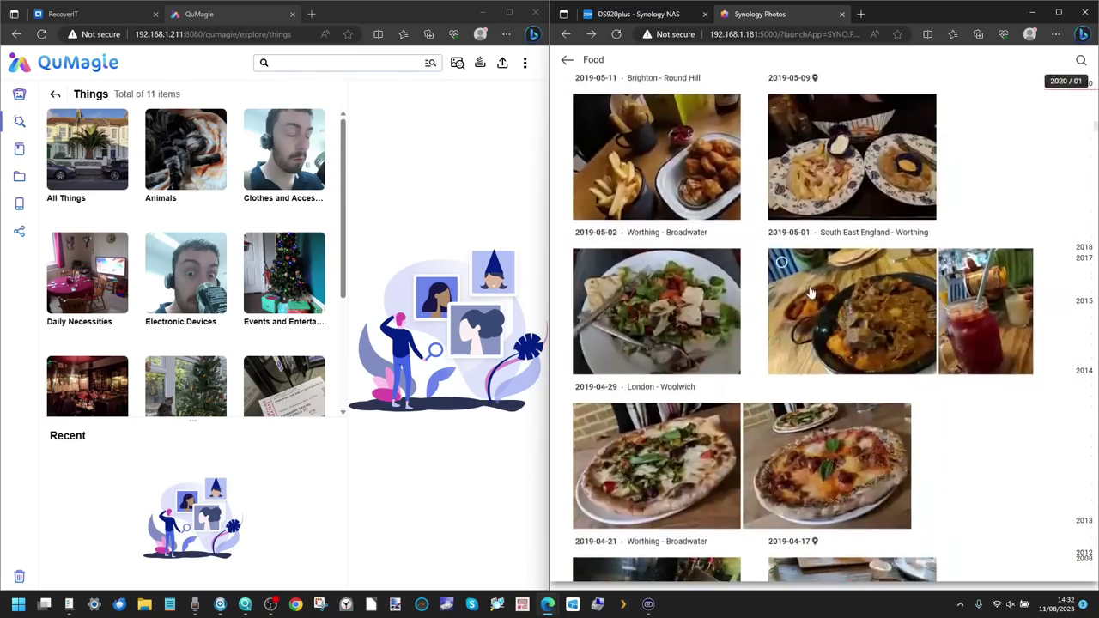
scroll(810, 293, "down", 10)
scroll(810, 293, "down", 8)
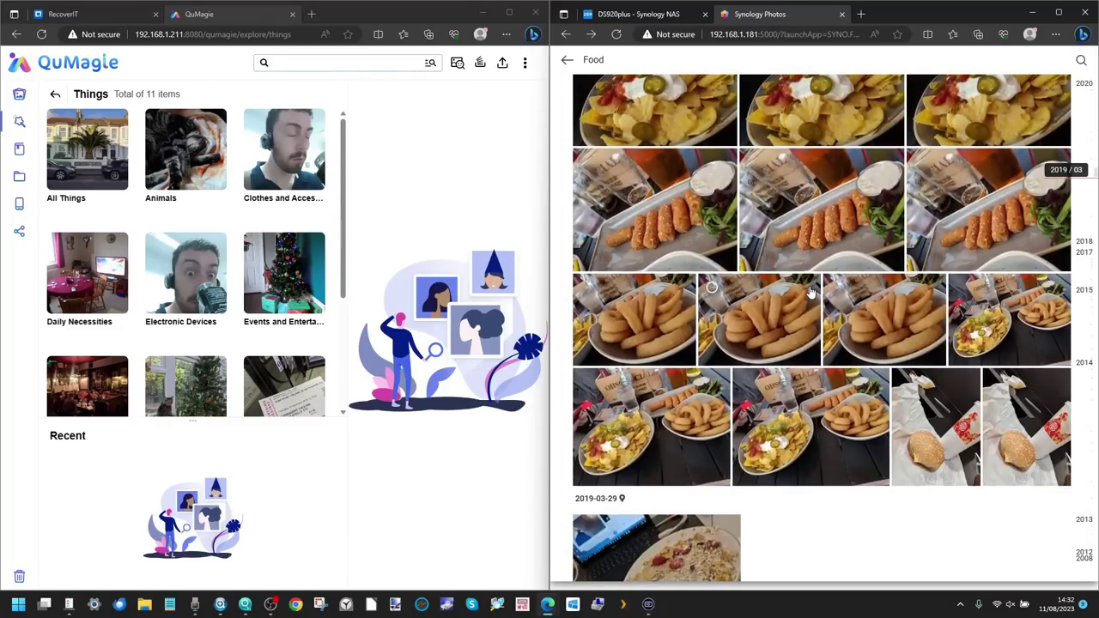
- Open the Food category under Things in QuMagie and examine its subcategories, including the Carrot thumbnail up close
scroll(174, 203, "down", 2)
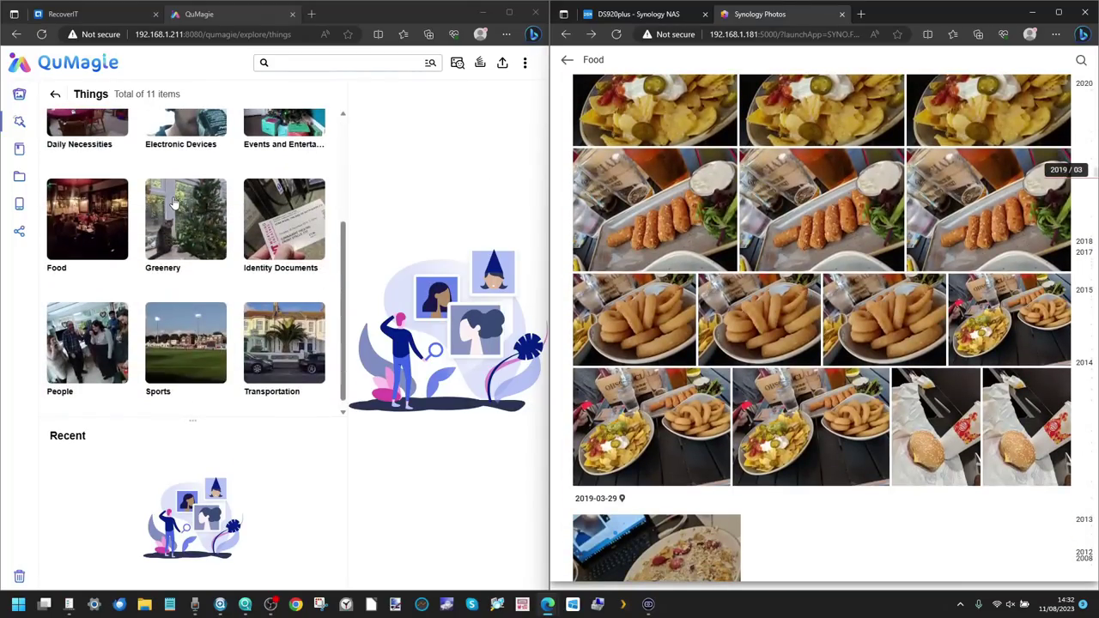
left_click(64, 219)
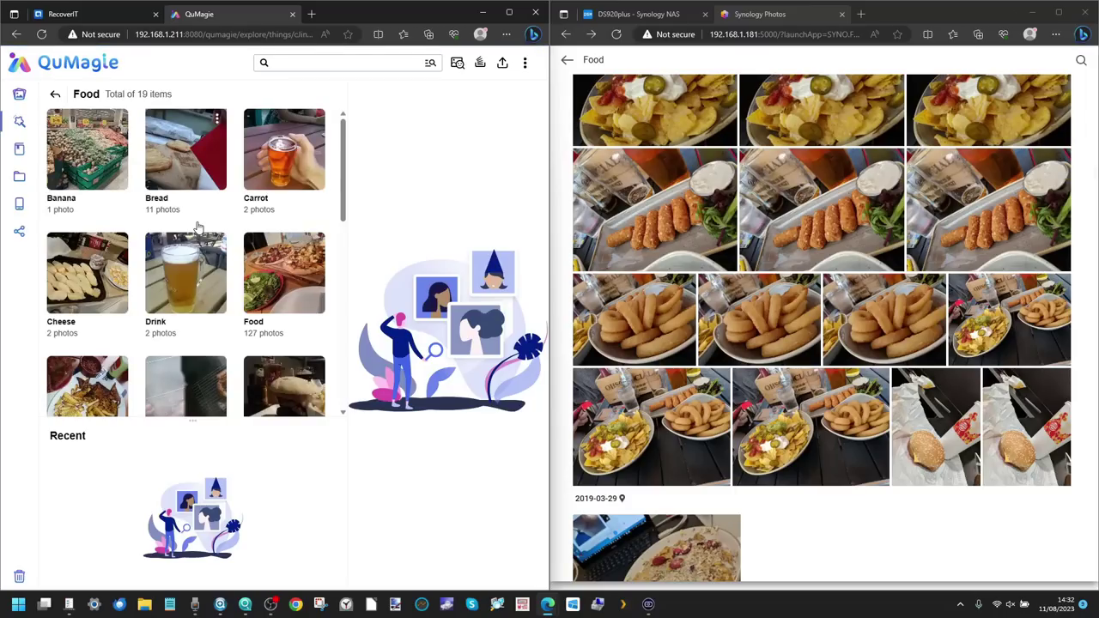
scroll(198, 226, "down", 1)
scroll(105, 190, "up", 1)
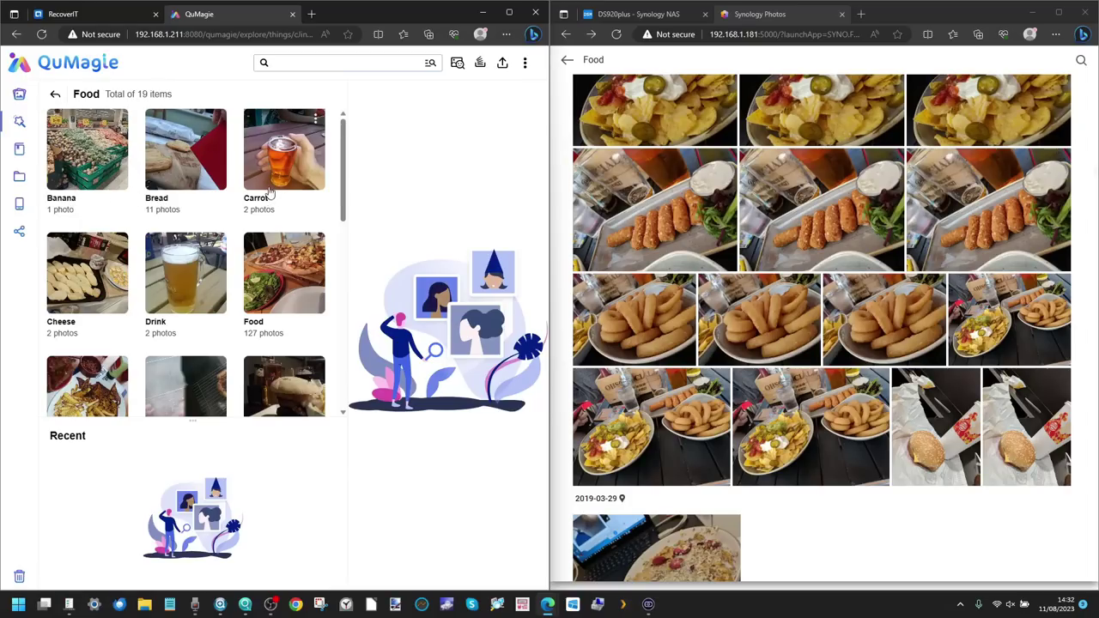
scroll(283, 181, "up", 3)
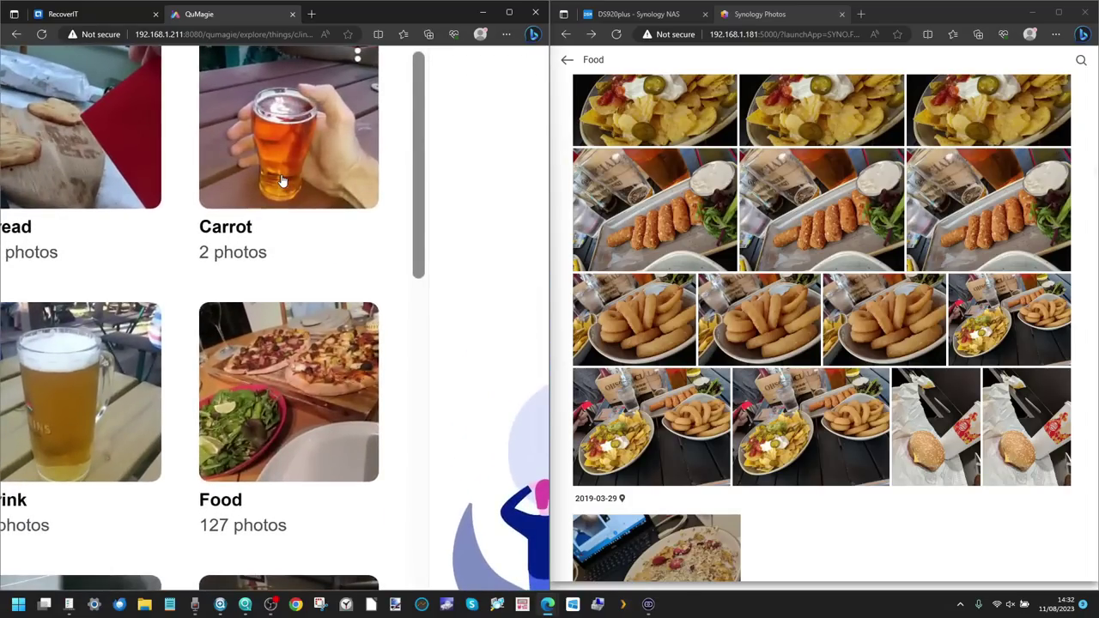
scroll(283, 181, "down", 3)
scroll(282, 180, "down", 3)
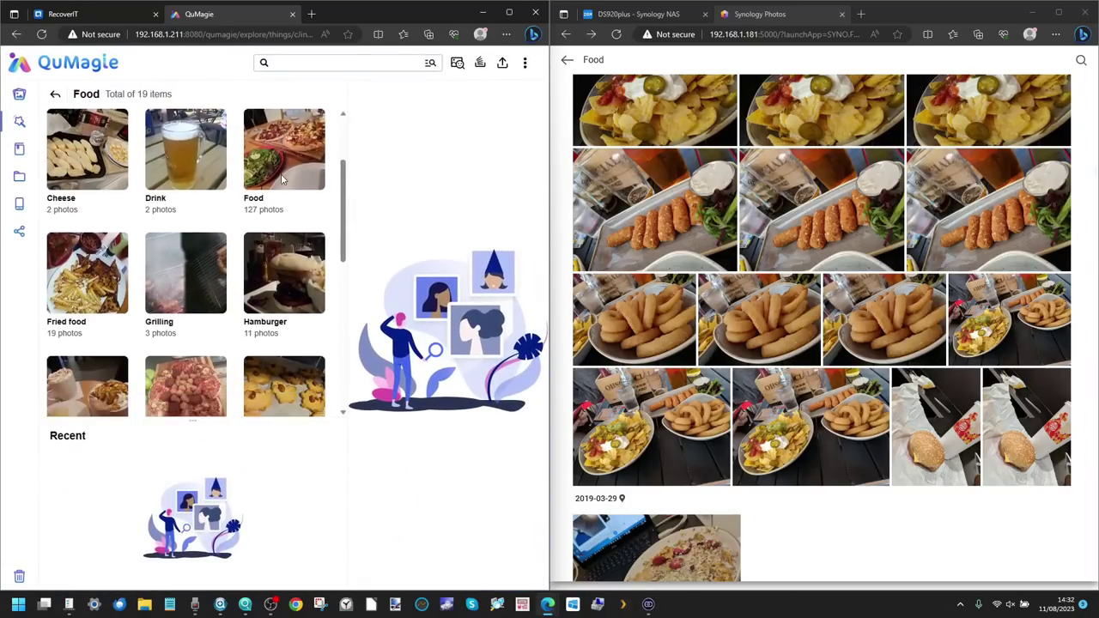
scroll(283, 180, "down", 2)
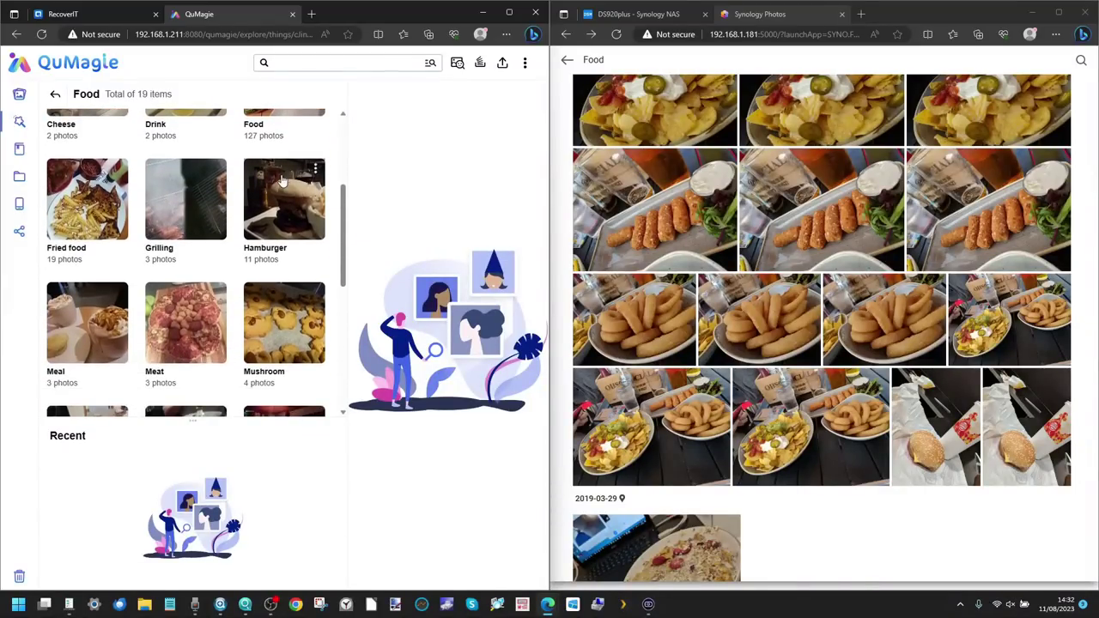
scroll(282, 180, "up", 4)
scroll(284, 177, "up", 2)
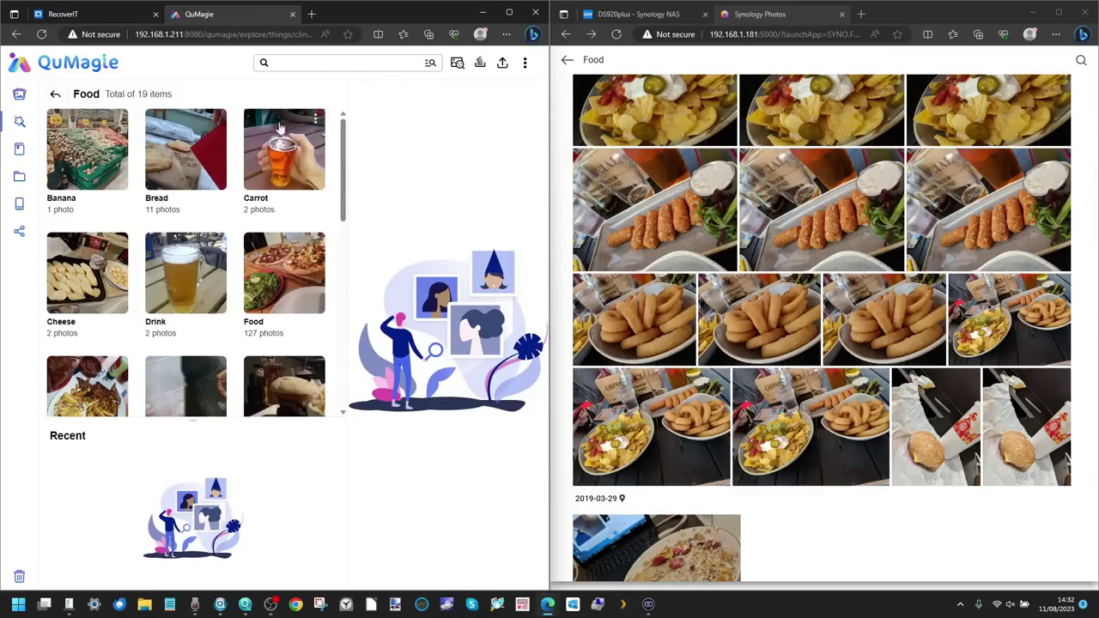
- Show the photos of the Food subcategory in QuMagie and look through the remaining food subcategories
left_click(281, 273)
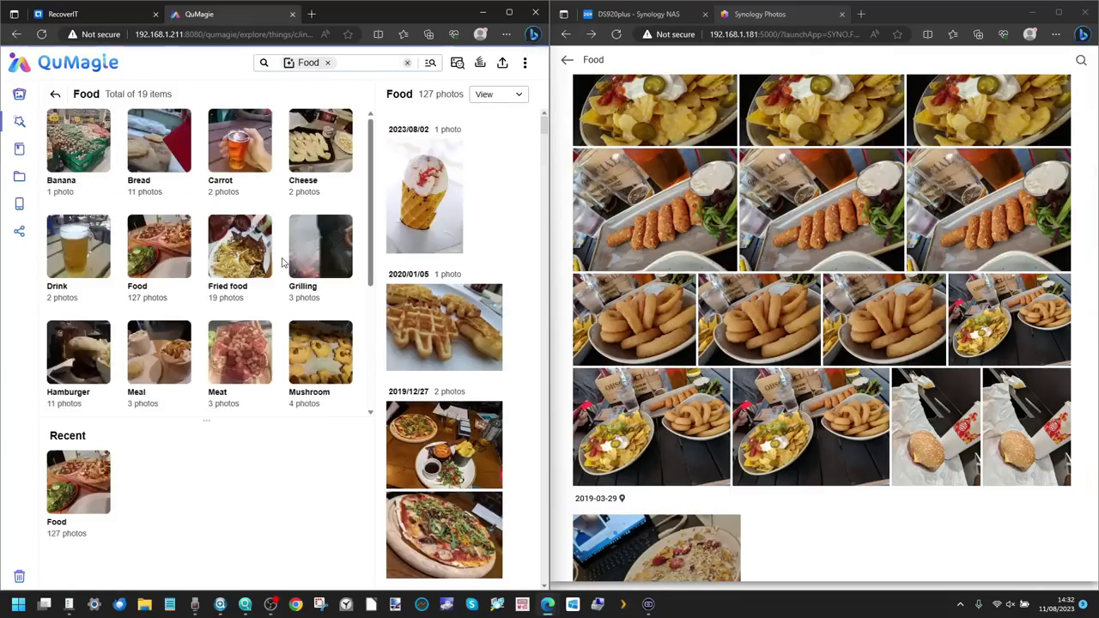
scroll(283, 263, "down", 3)
scroll(283, 263, "up", 3)
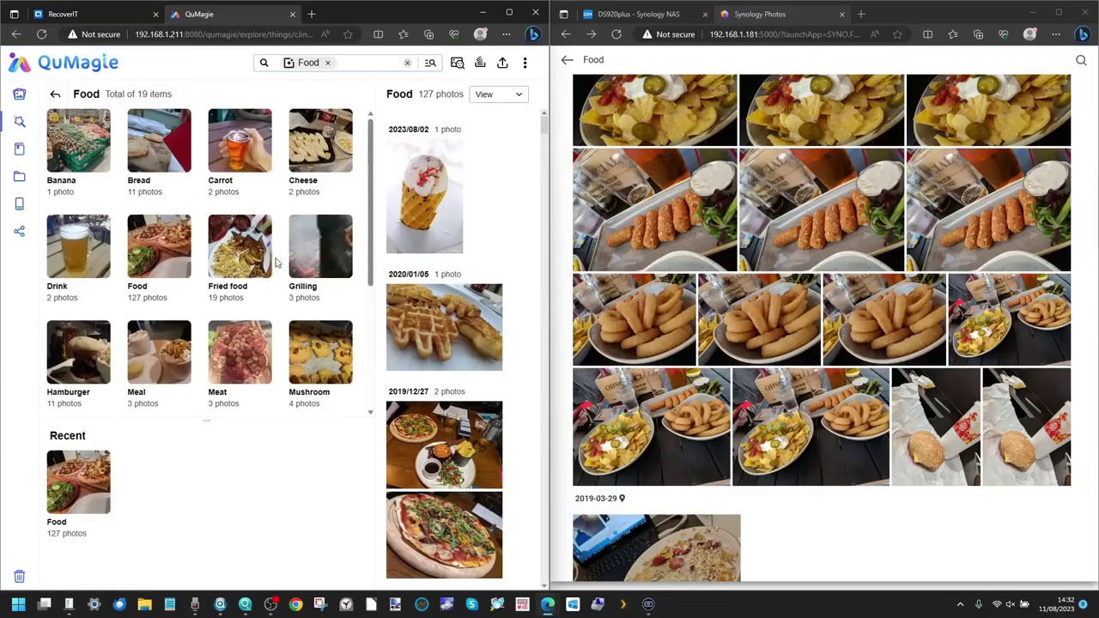
scroll(284, 263, "down", 5)
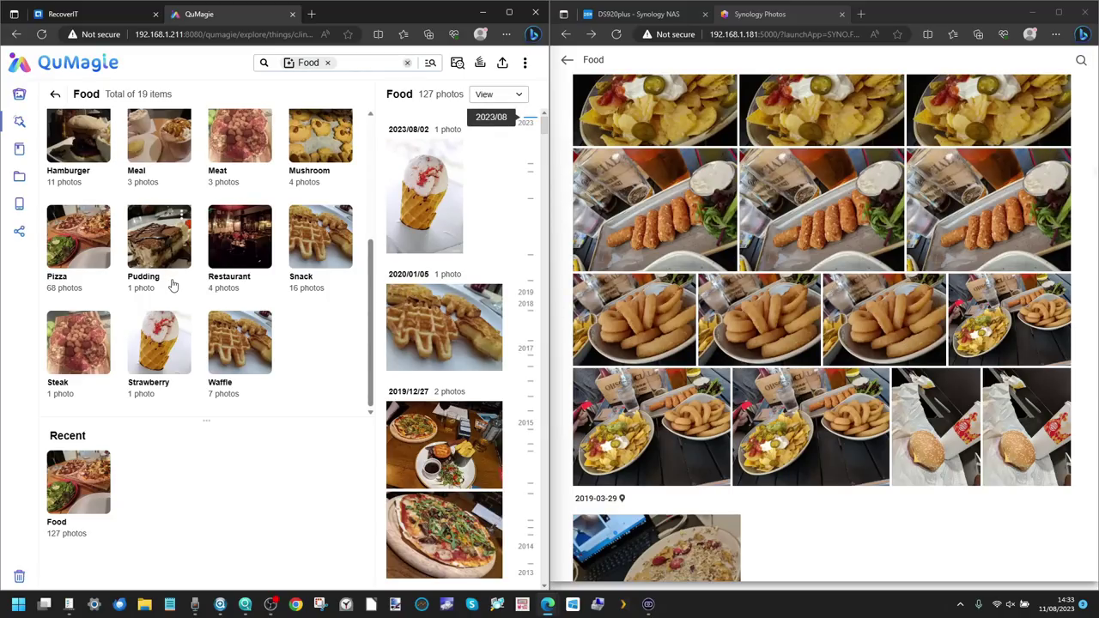
- Show QuMagie's Pizza photos, narrow the category list to two columns, and browse the photos back to 2015
left_click(77, 248)
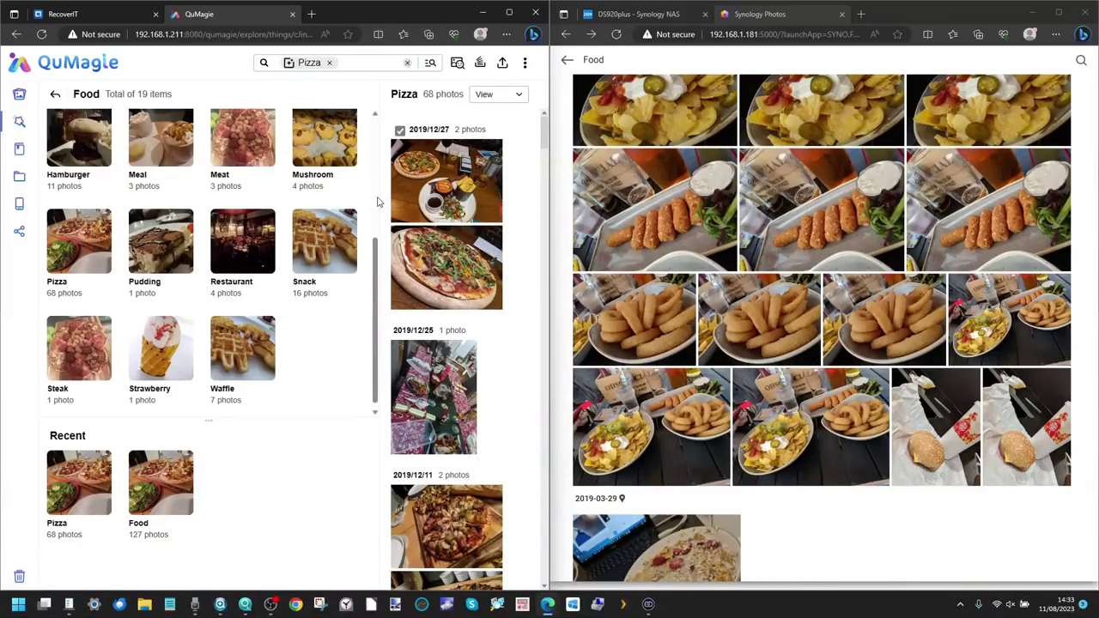
left_click_drag(385, 203, 252, 206)
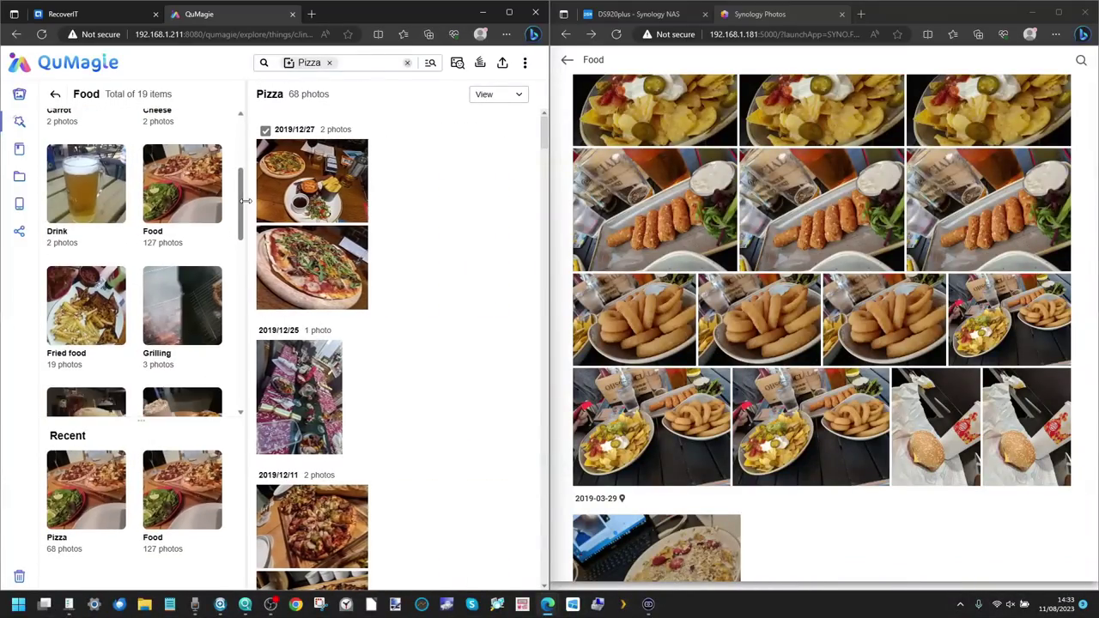
scroll(316, 247, "down", 10)
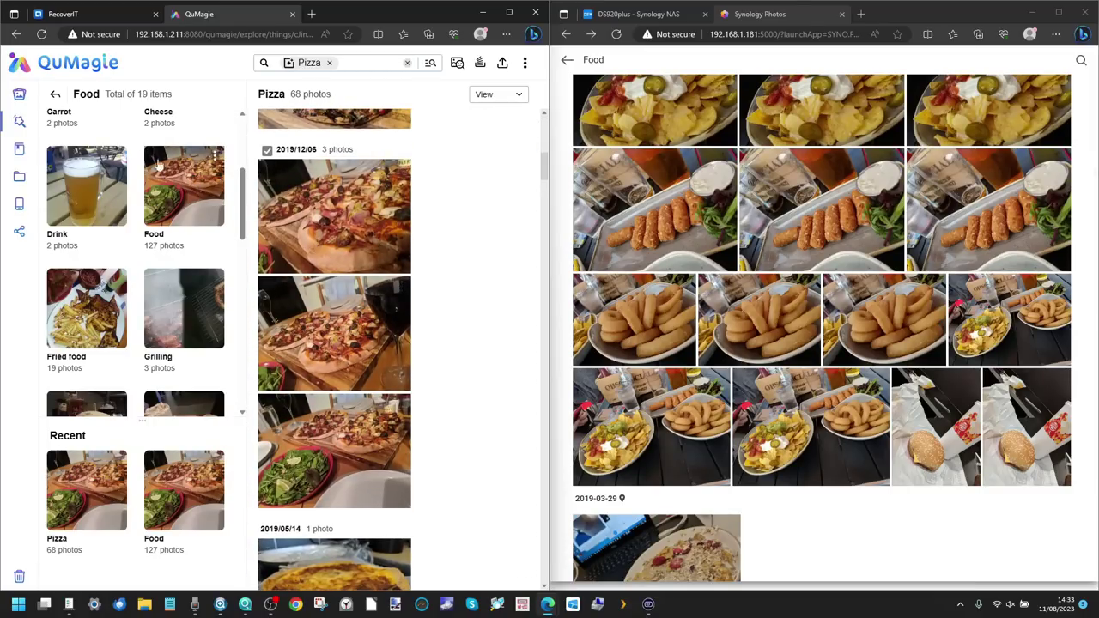
scroll(351, 270, "down", 10)
scroll(350, 270, "down", 15)
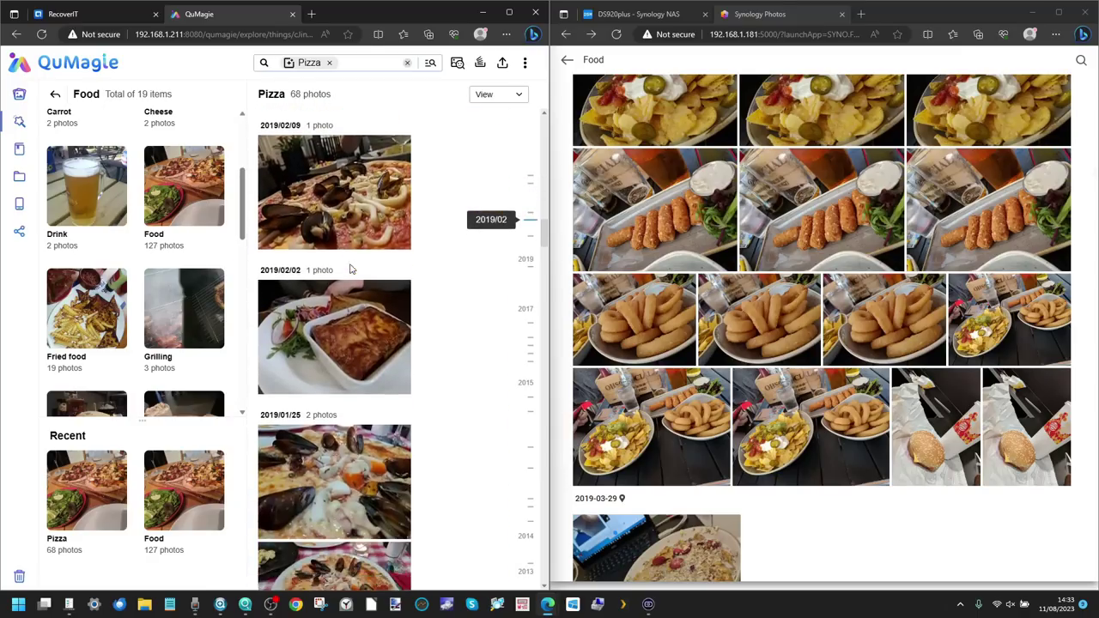
scroll(350, 270, "down", 5)
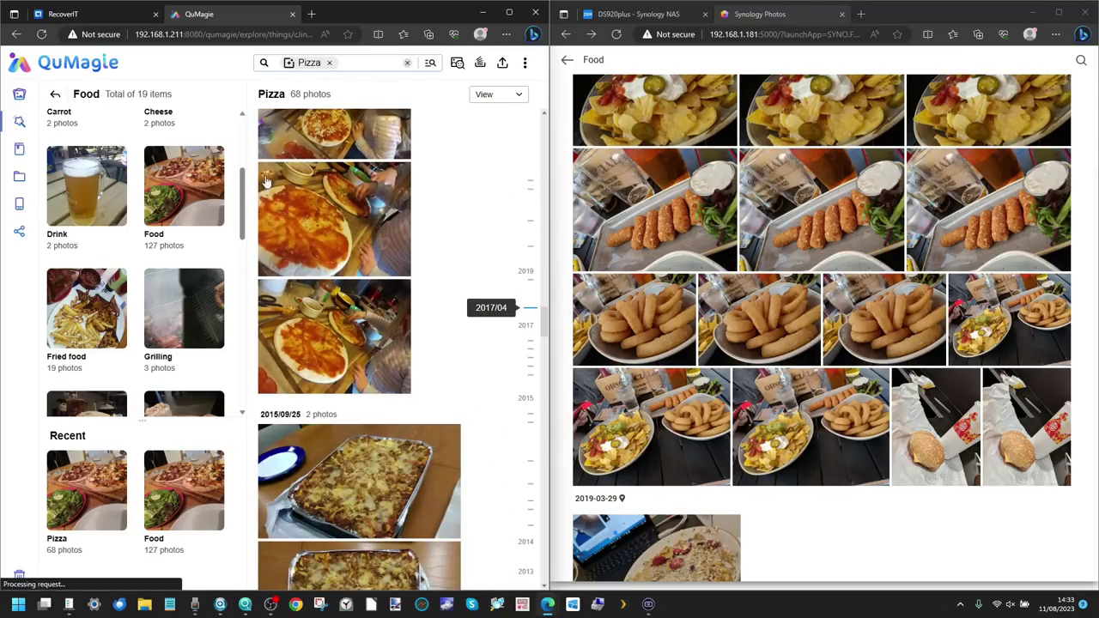
- Check QuMagie's Drink photos, view both Carrot photos at full size, and return to the Carrot results
left_click(184, 186)
left_click(86, 186)
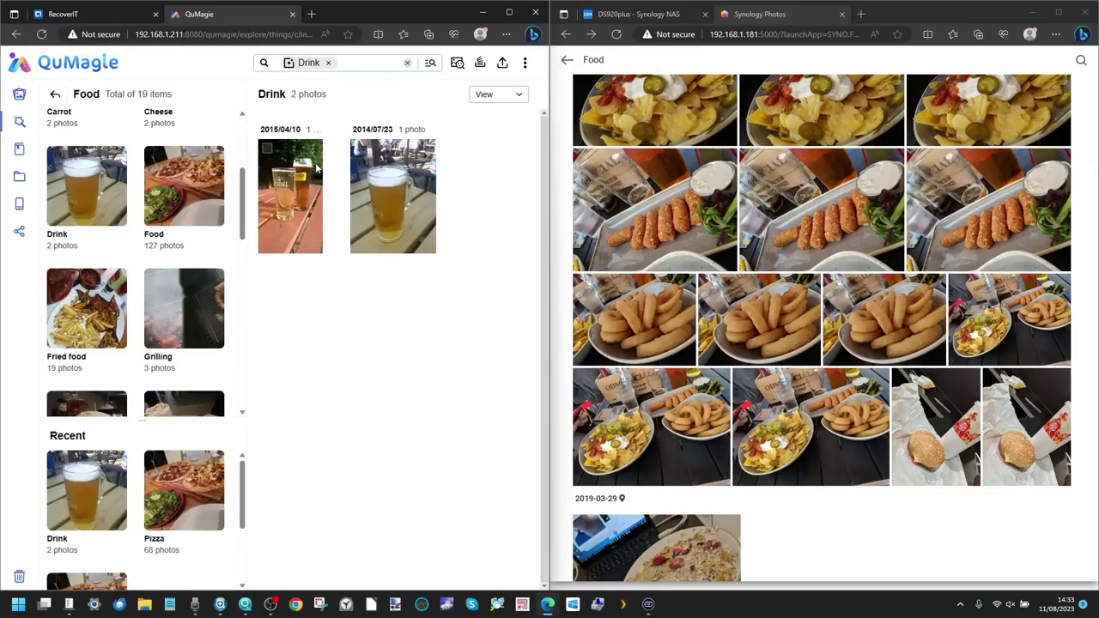
scroll(78, 216, "up", 2)
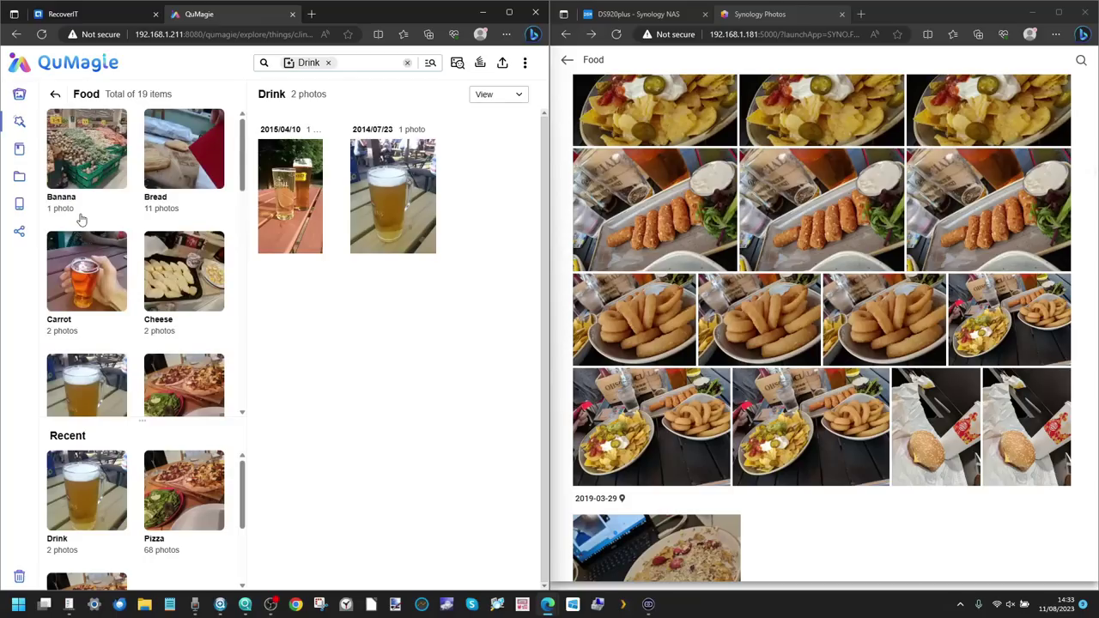
left_click(78, 276)
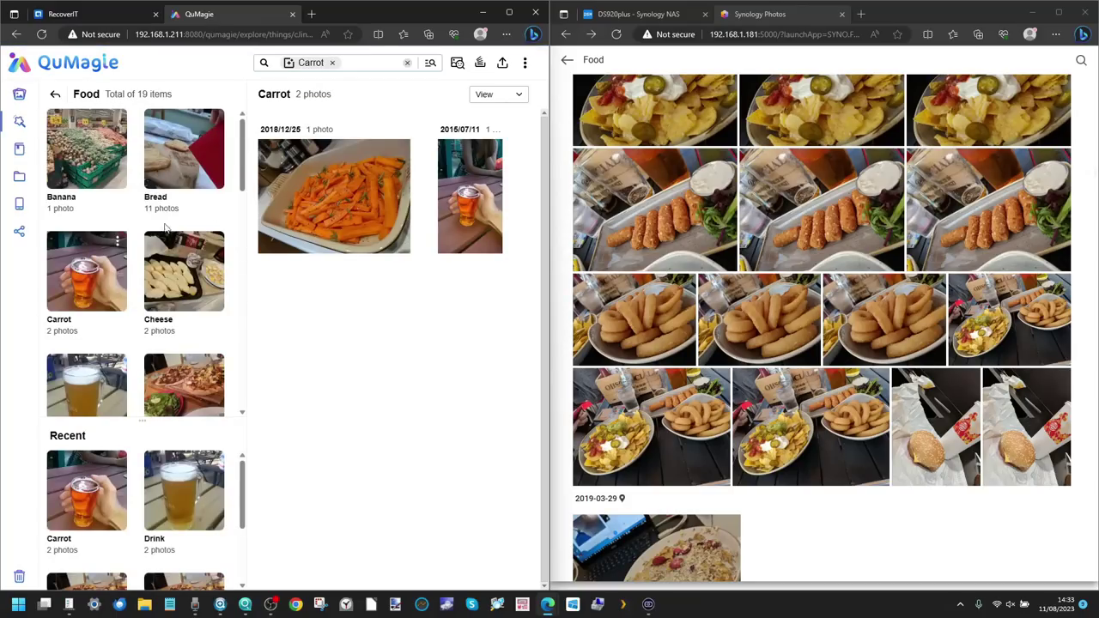
left_click(361, 196)
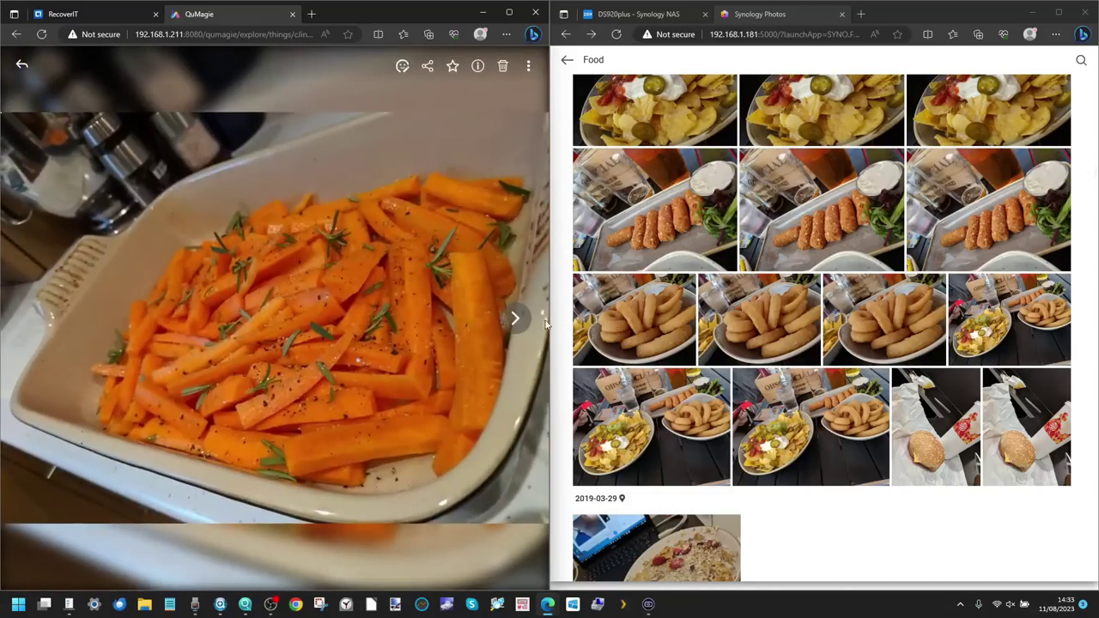
left_click(511, 321)
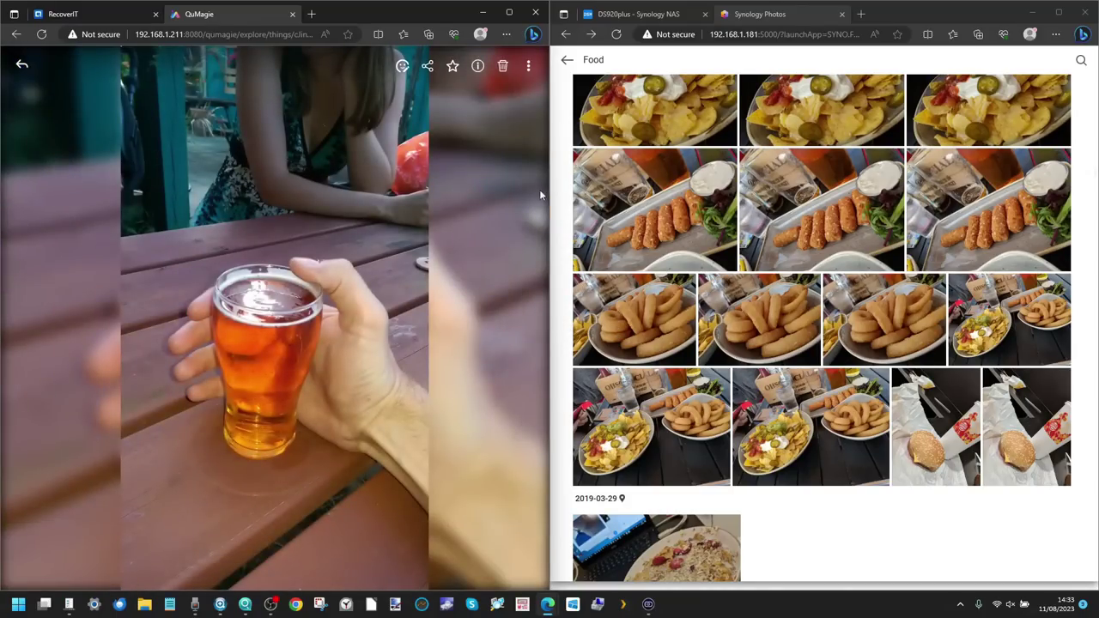
left_click(24, 65)
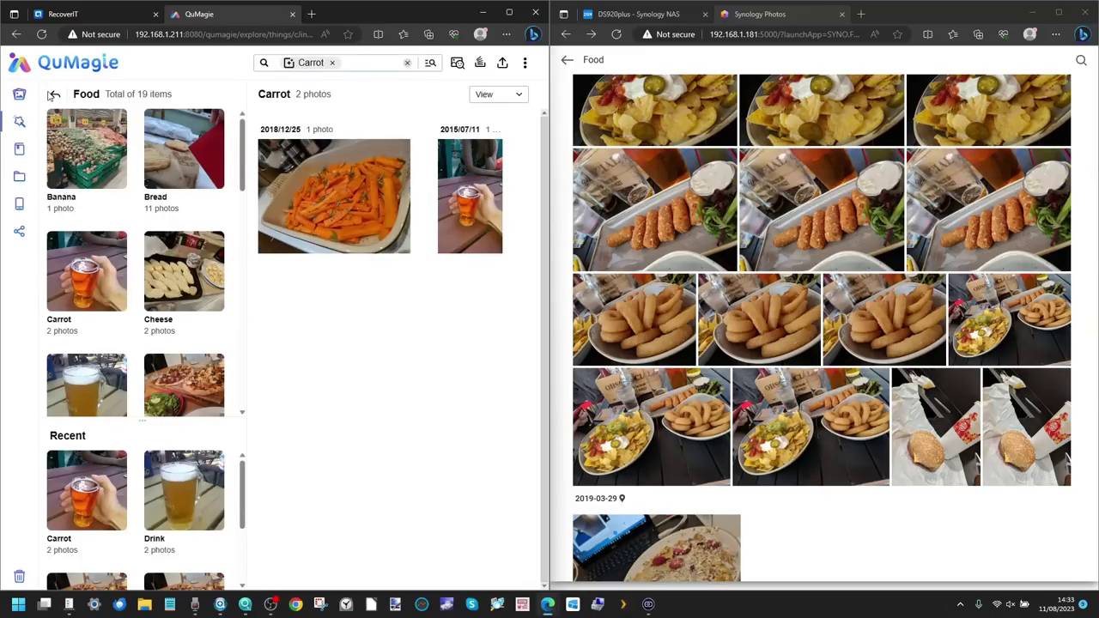
- Show QuMagie's Drink photos and look through the remaining food subcategories down to Steak and Strawberry
left_click(86, 384)
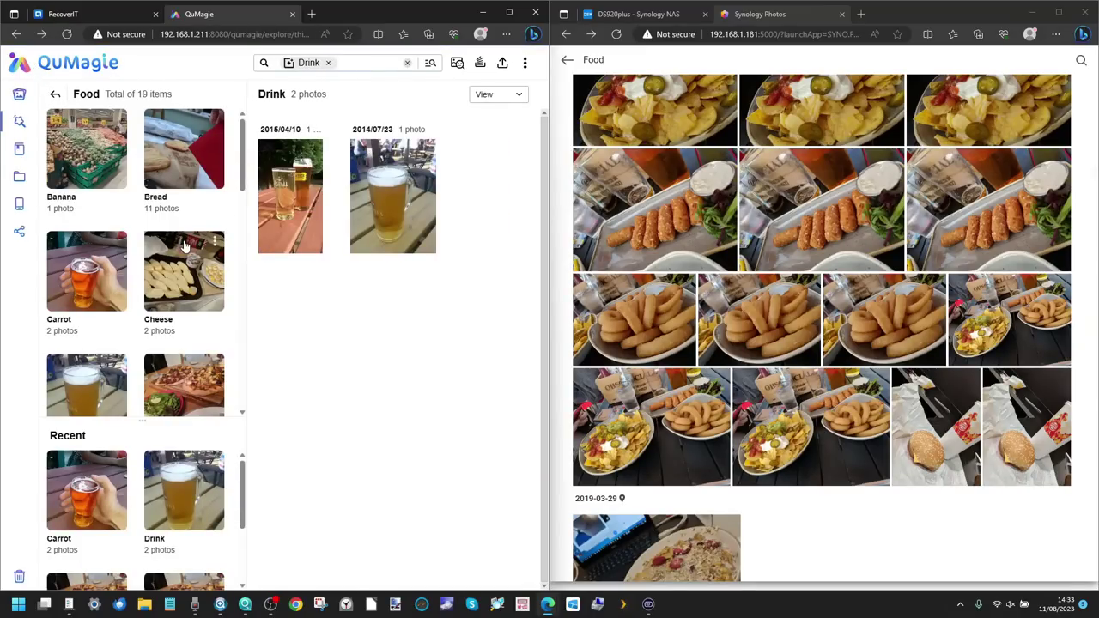
scroll(183, 247, "down", 5)
scroll(183, 246, "down", 2)
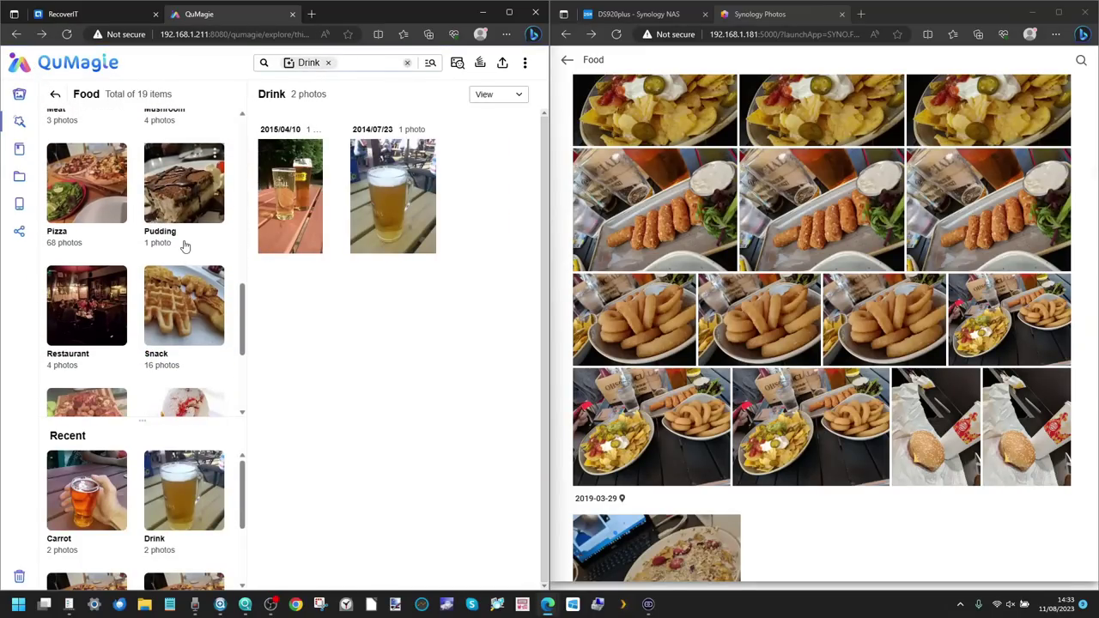
scroll(183, 246, "down", 2)
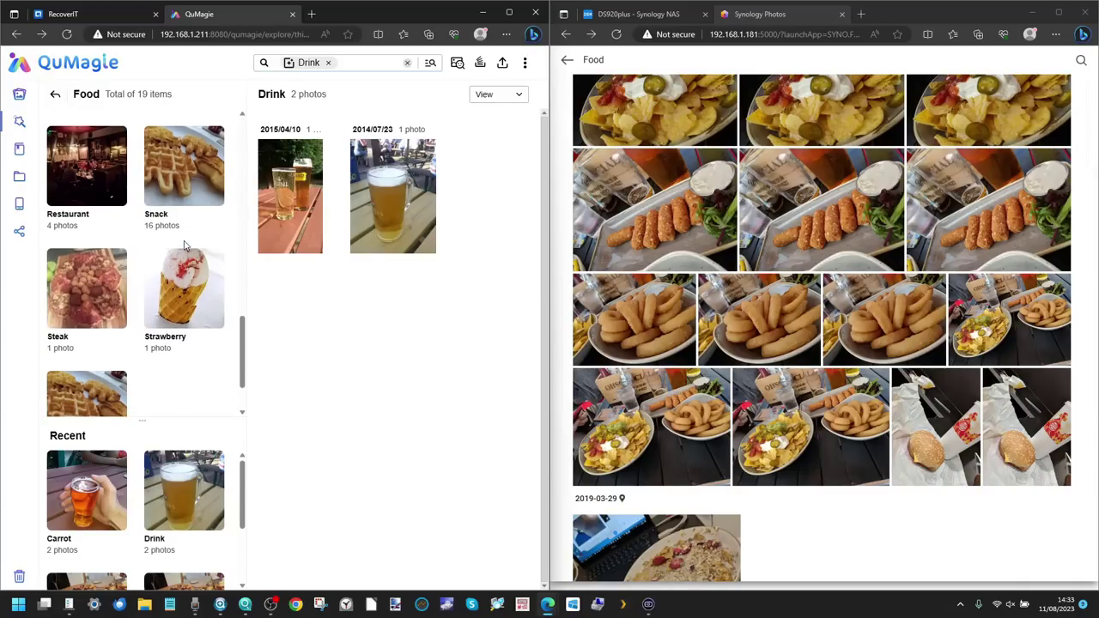
scroll(183, 246, "up", 8)
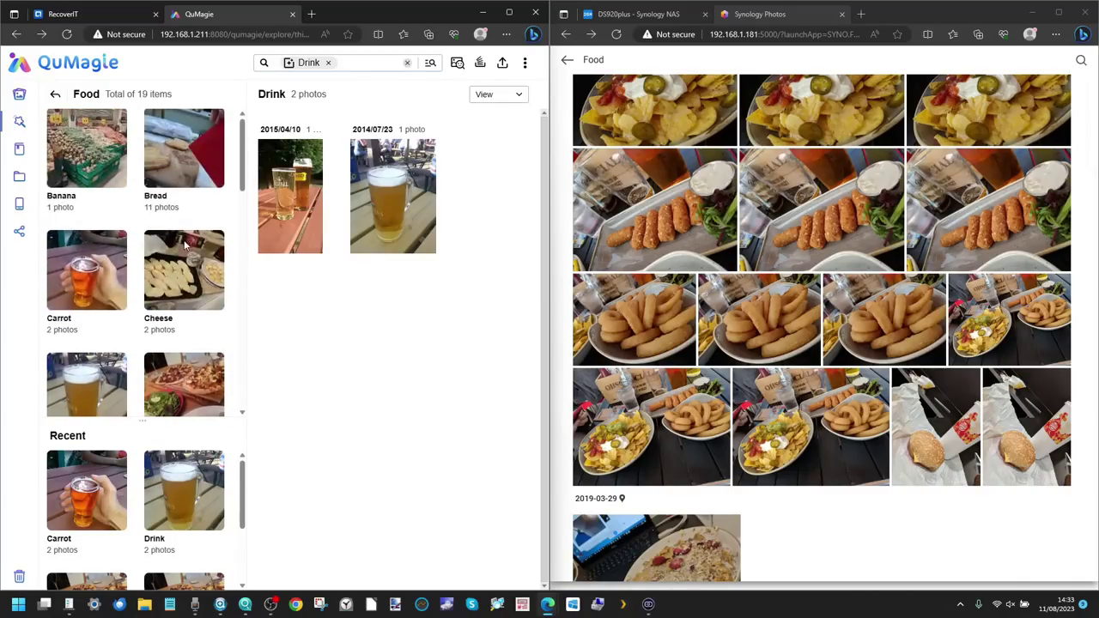
- Show QuMagie's Bread photos and browse them back to 2014 to check how accurately they are categorised
left_click(169, 153)
scroll(360, 257, "down", 3)
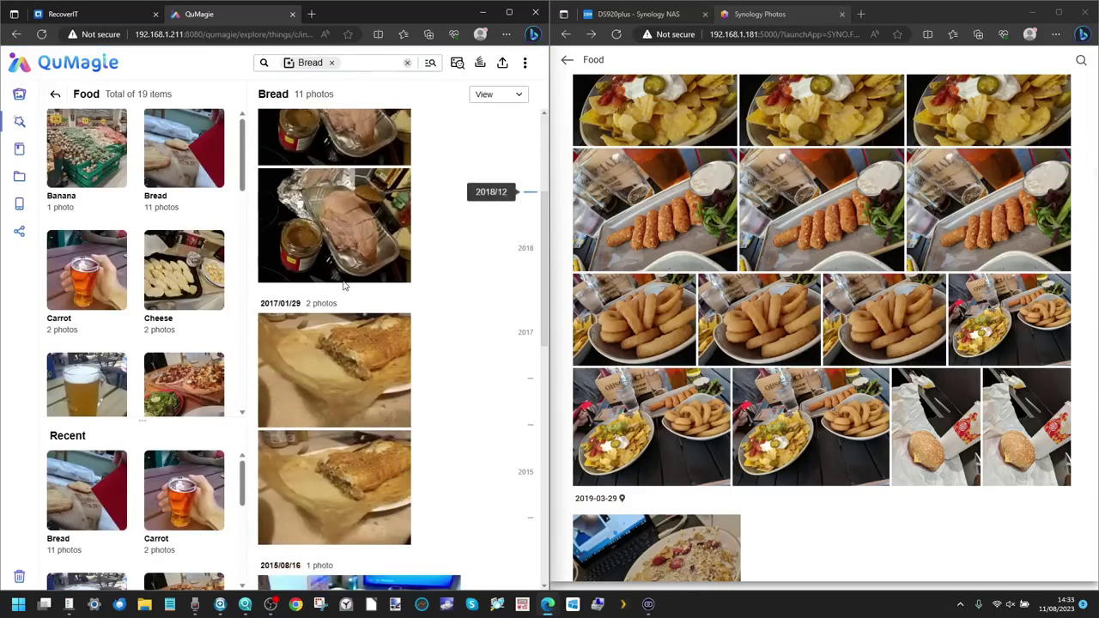
scroll(357, 210, "down", 5)
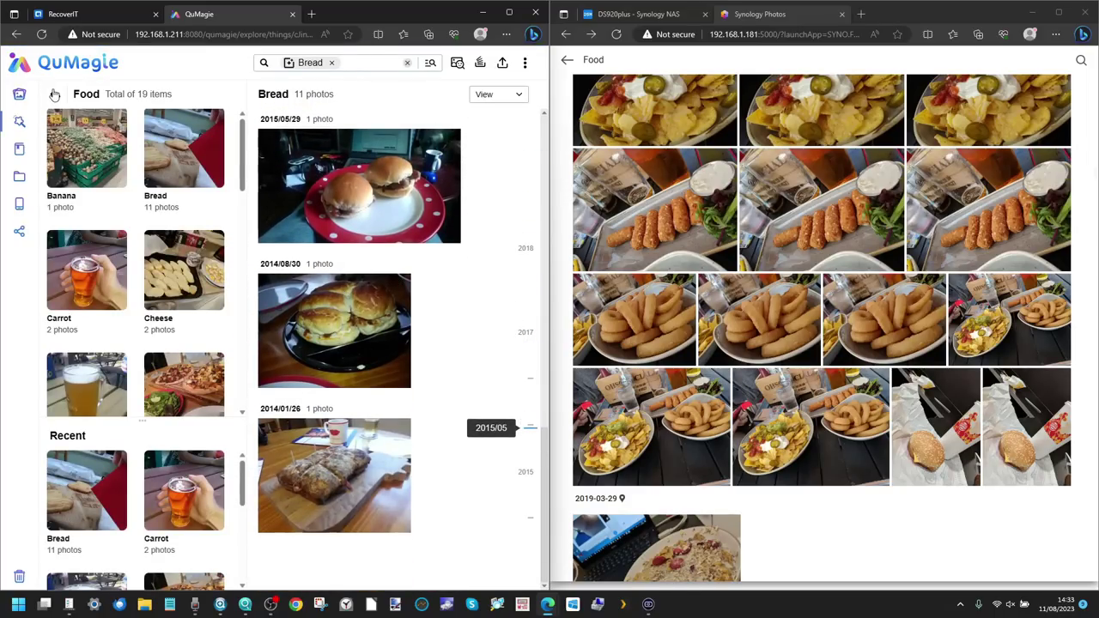
- Leave the food categories in both apps, returning QuMagie to its explore overview and Synology Photos to its Albums overview
key("alt+Left")
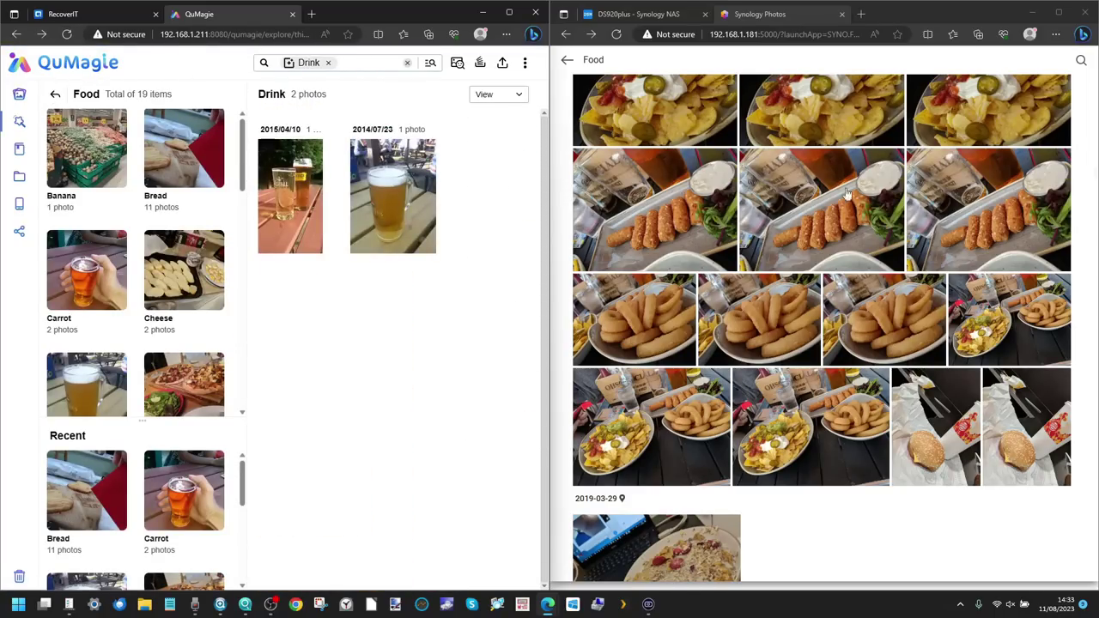
key("alt+Left")
left_click(563, 61)
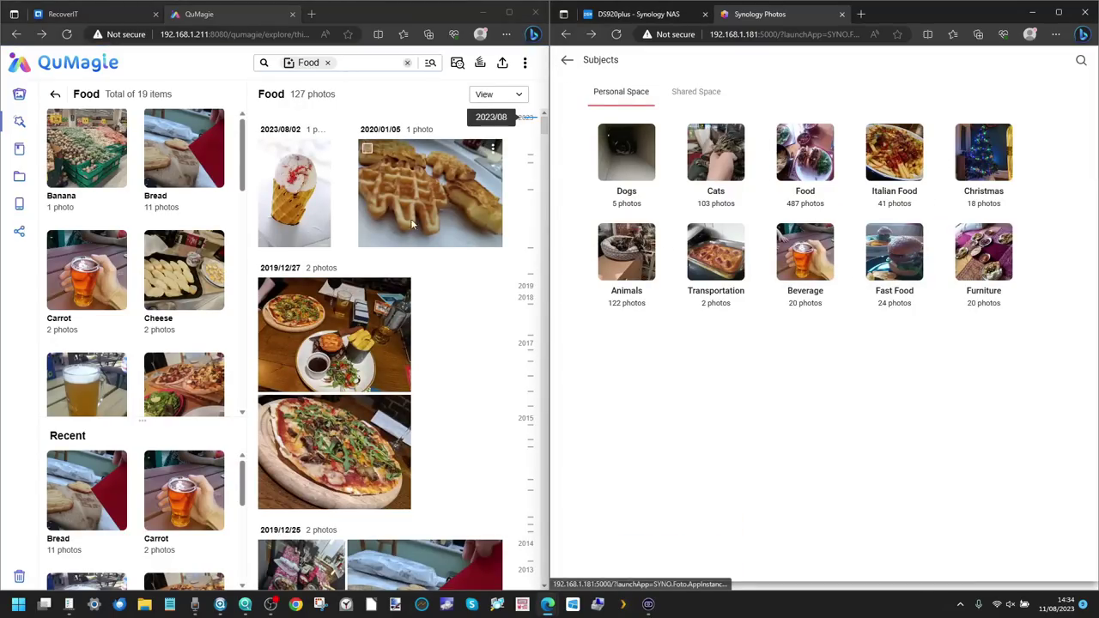
left_click(55, 94)
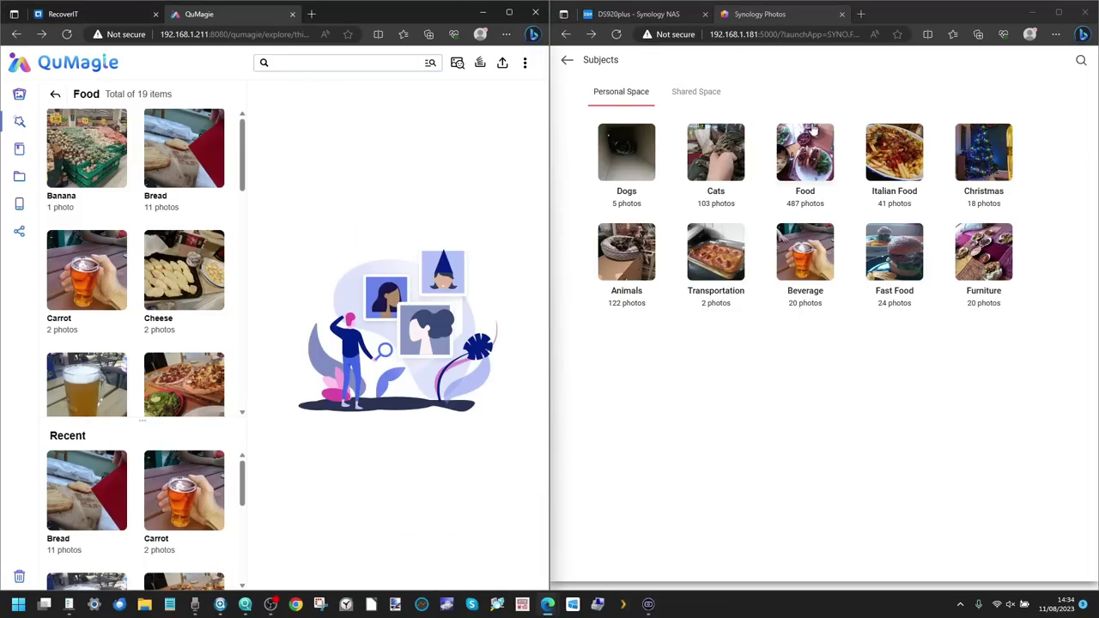
left_click(567, 62)
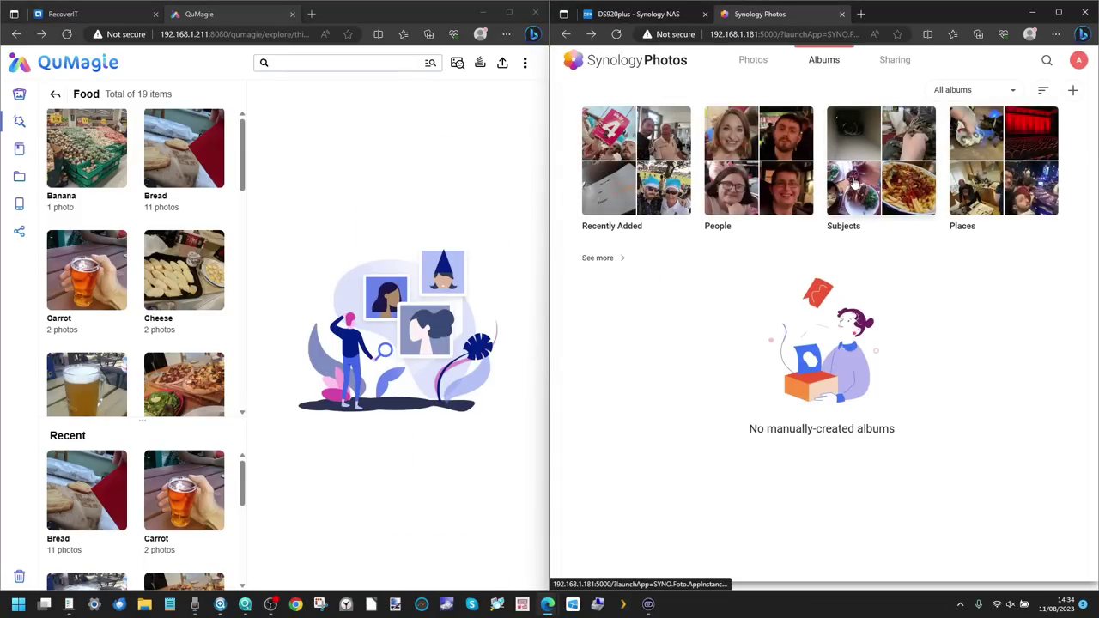
left_click(55, 95)
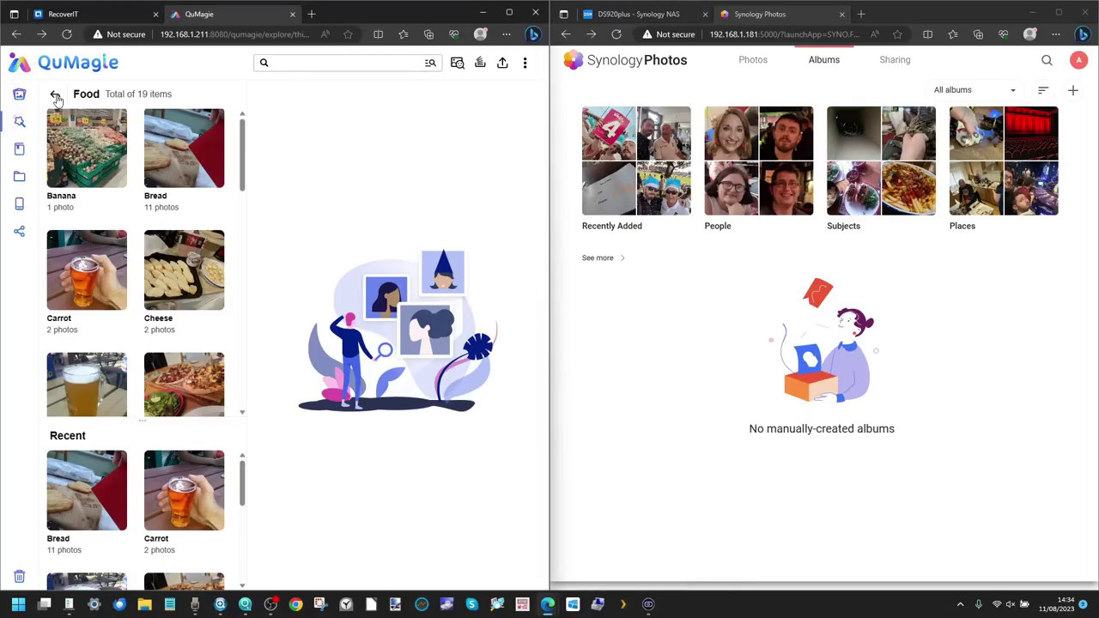
mouse_move(40, 93)
left_click(42, 118)
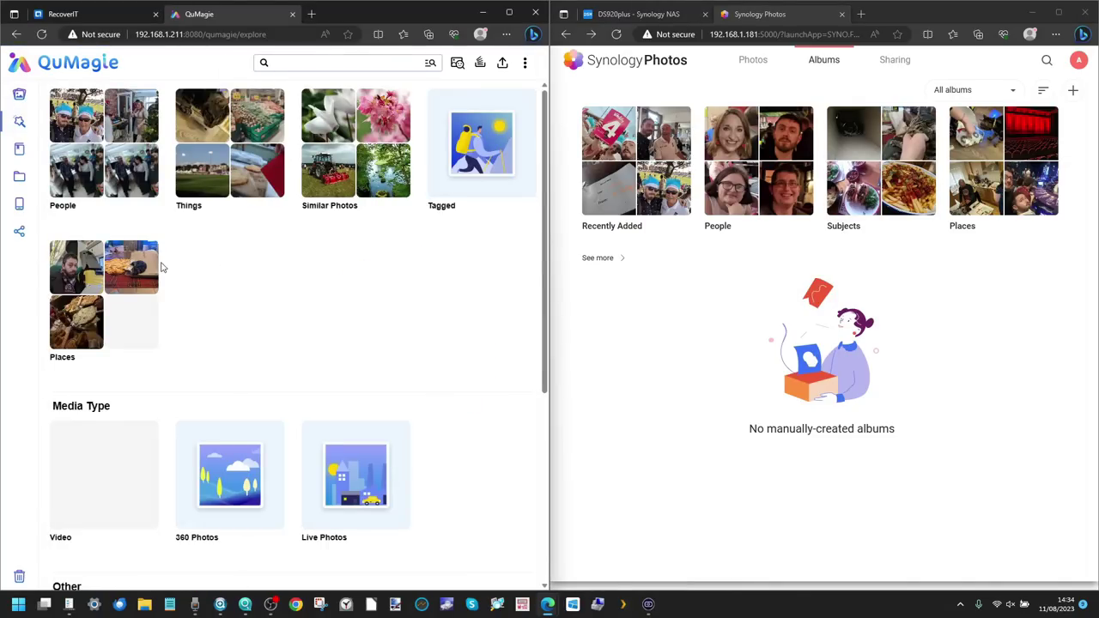
- Open Places in both QuMagie and Synology Photos, and examine QuMagie's South East, England photos and region labels up close
left_click(144, 279)
left_click(1008, 143)
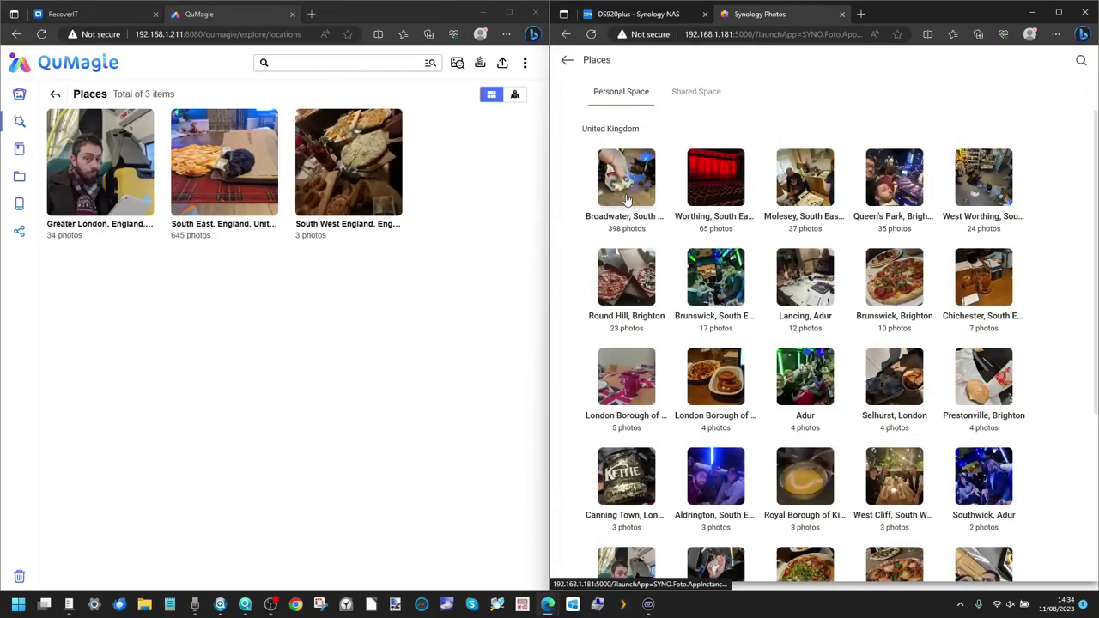
left_click(212, 131)
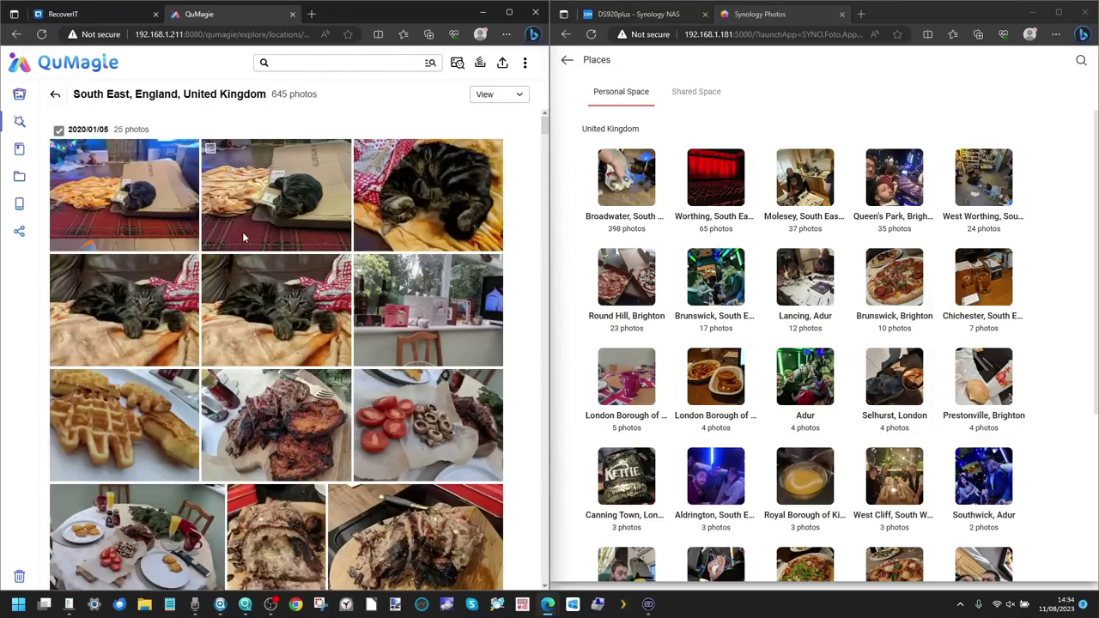
left_click(56, 96)
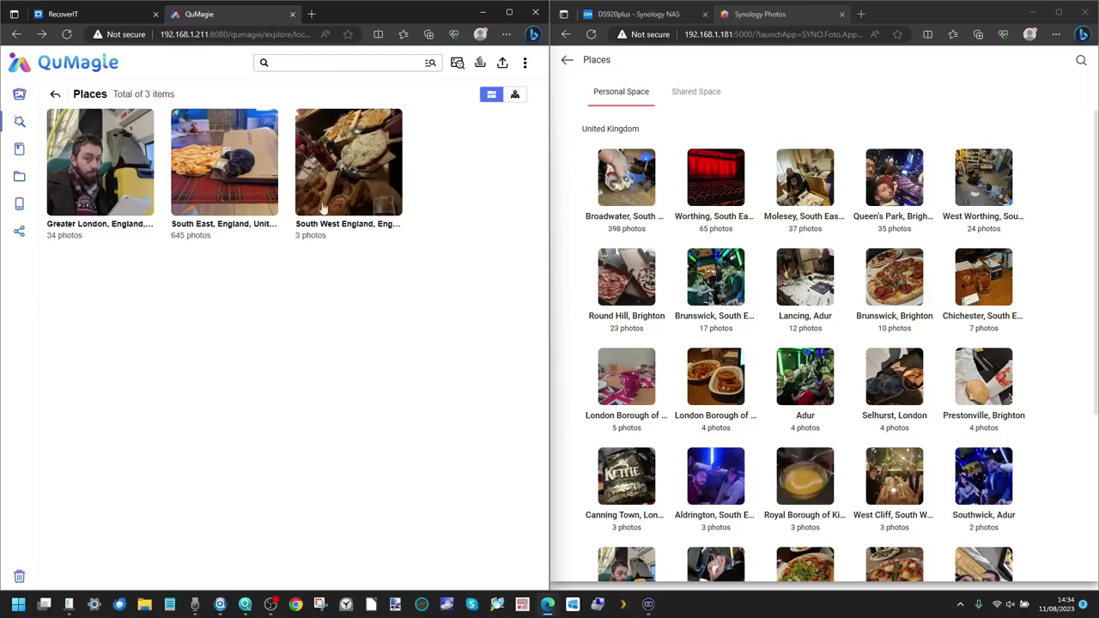
scroll(238, 268, "up", 5)
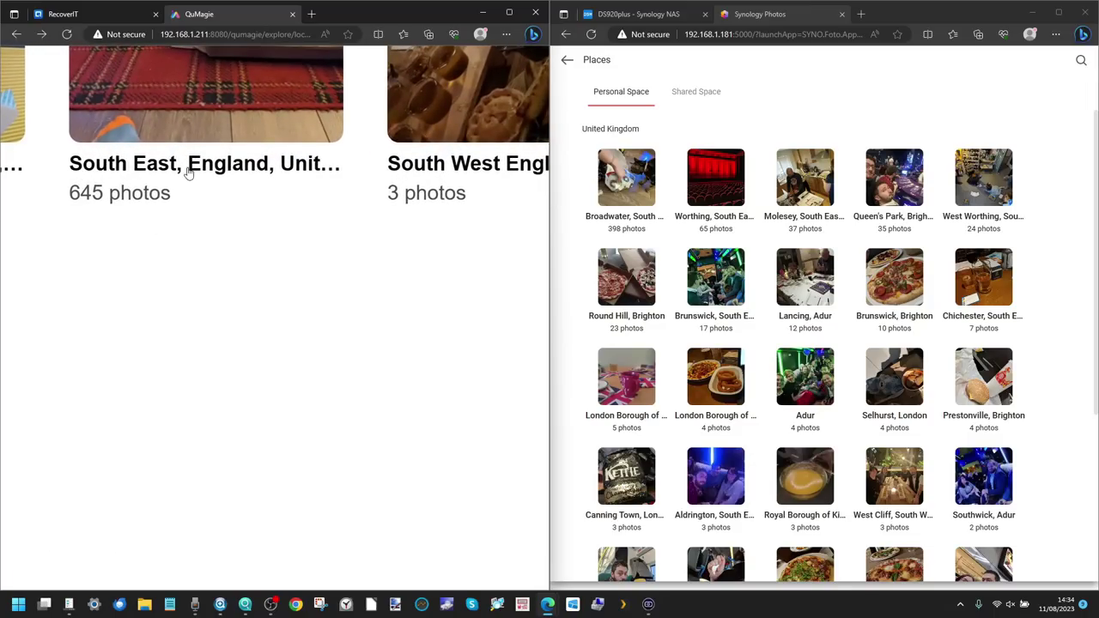
scroll(218, 169, "down", 5)
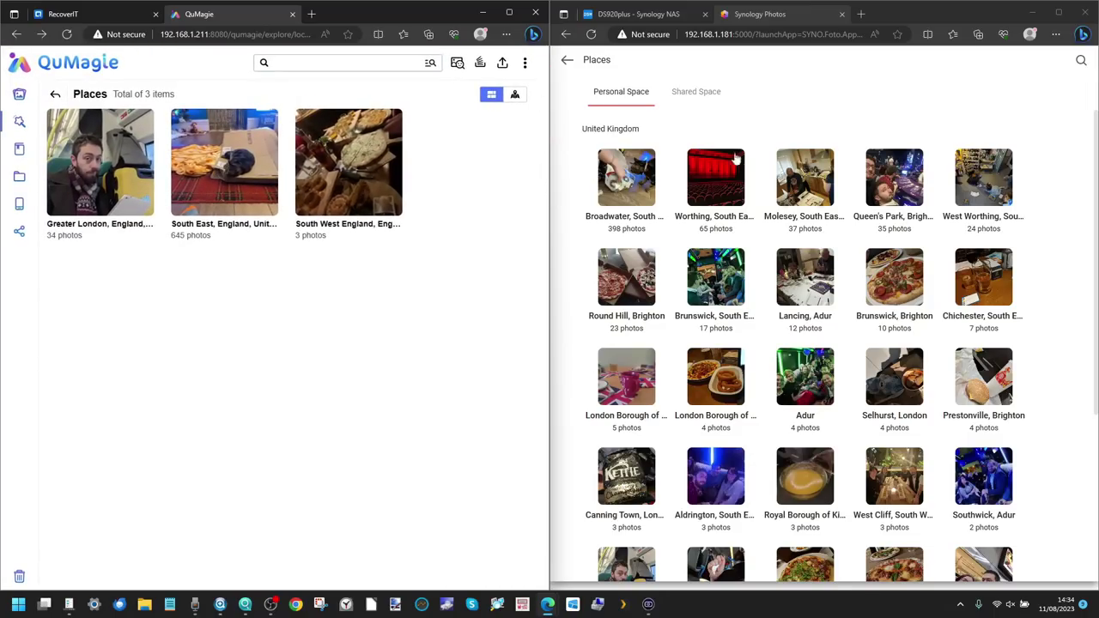
- Look through the full list of Synology Photos places and check the Woolwich, London photos
scroll(868, 279, "down", 3)
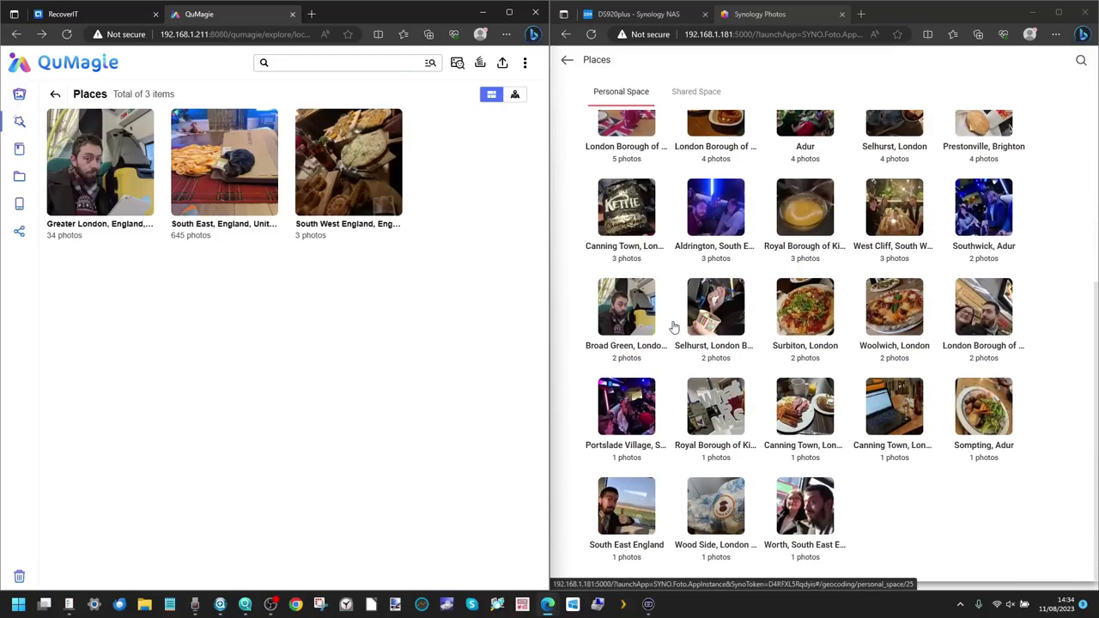
left_click(897, 330)
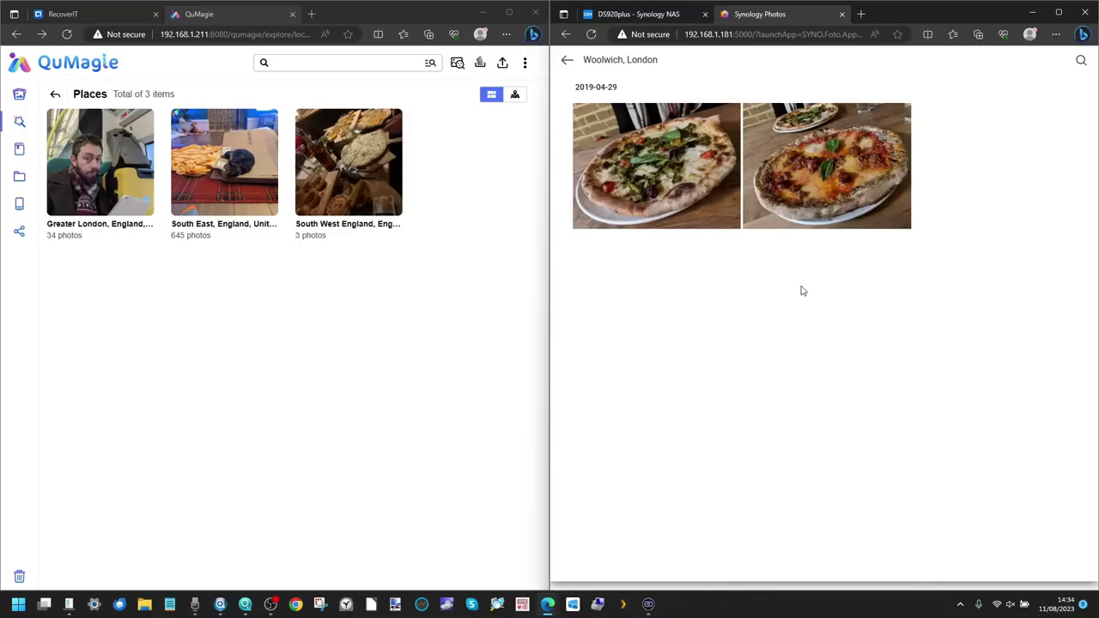
left_click(566, 59)
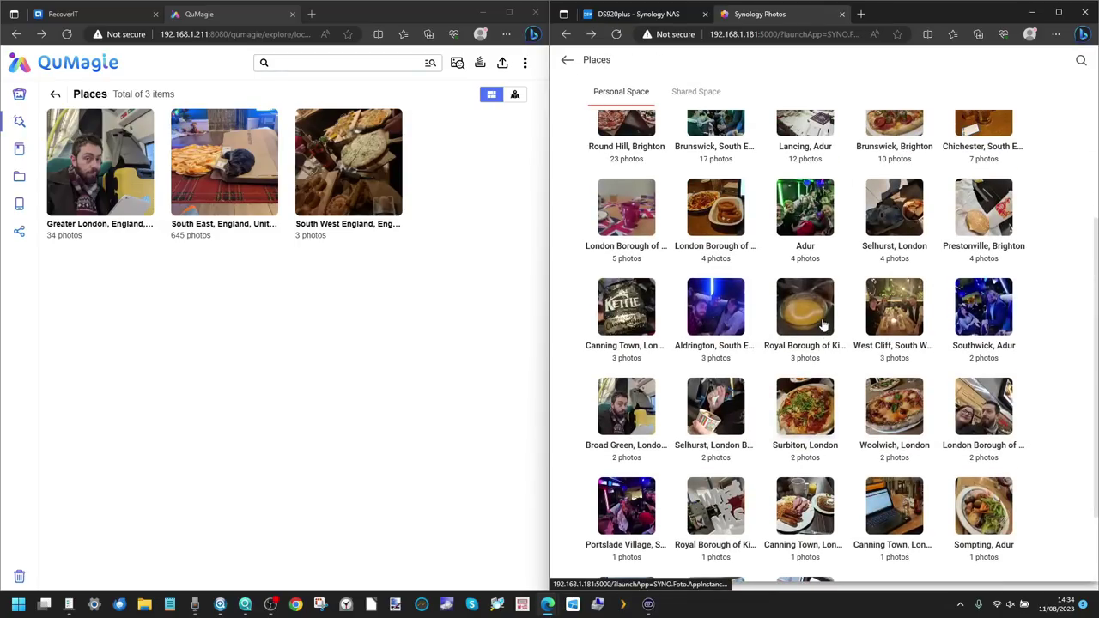
scroll(823, 325, "up", 2)
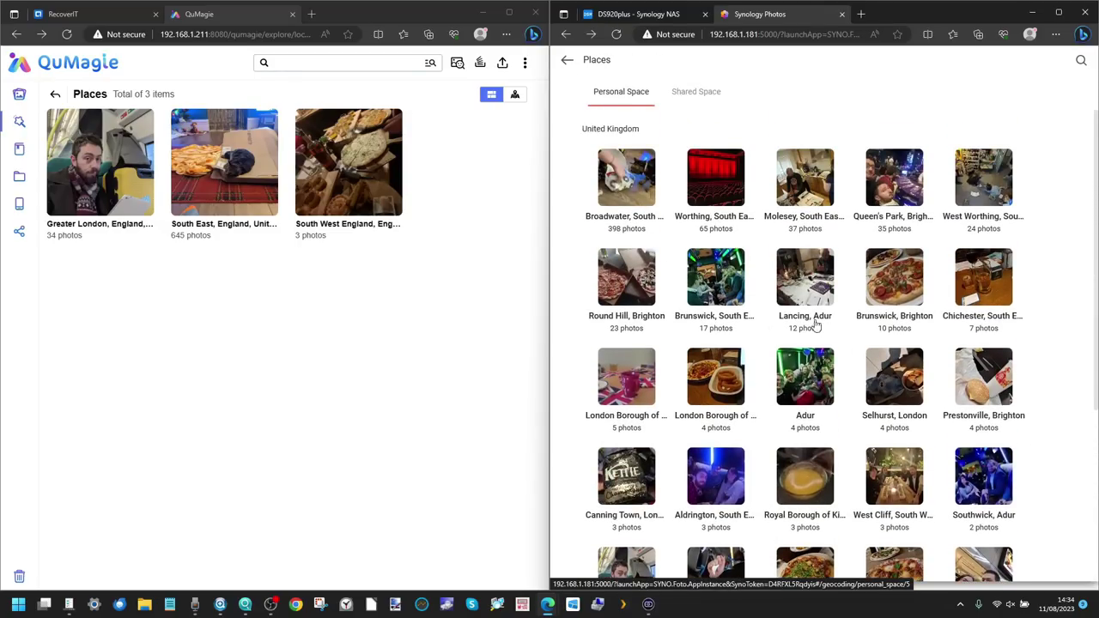
- Check Synology's Round Hill, Brighton and West Worthing photos, and return both apps from Places to their overviews
left_click(620, 277)
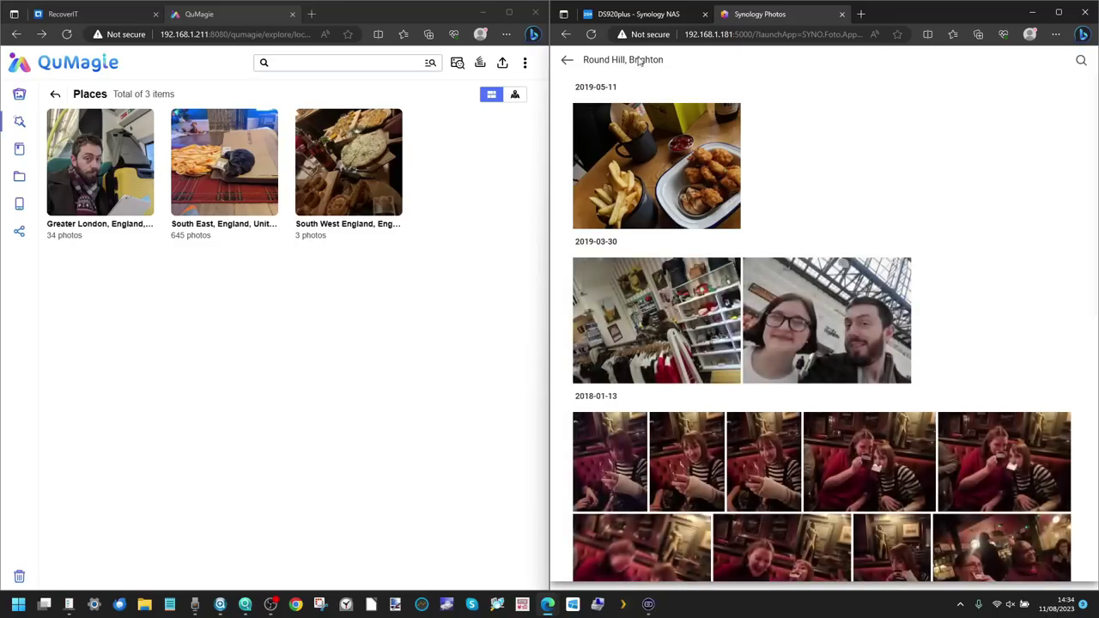
left_click(567, 59)
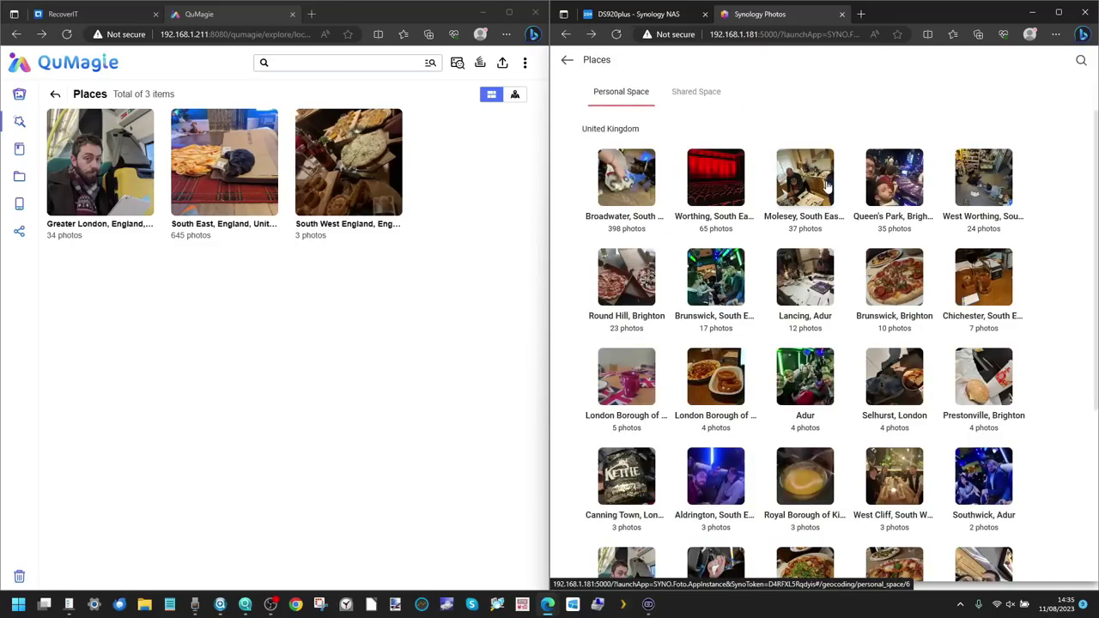
left_click(995, 193)
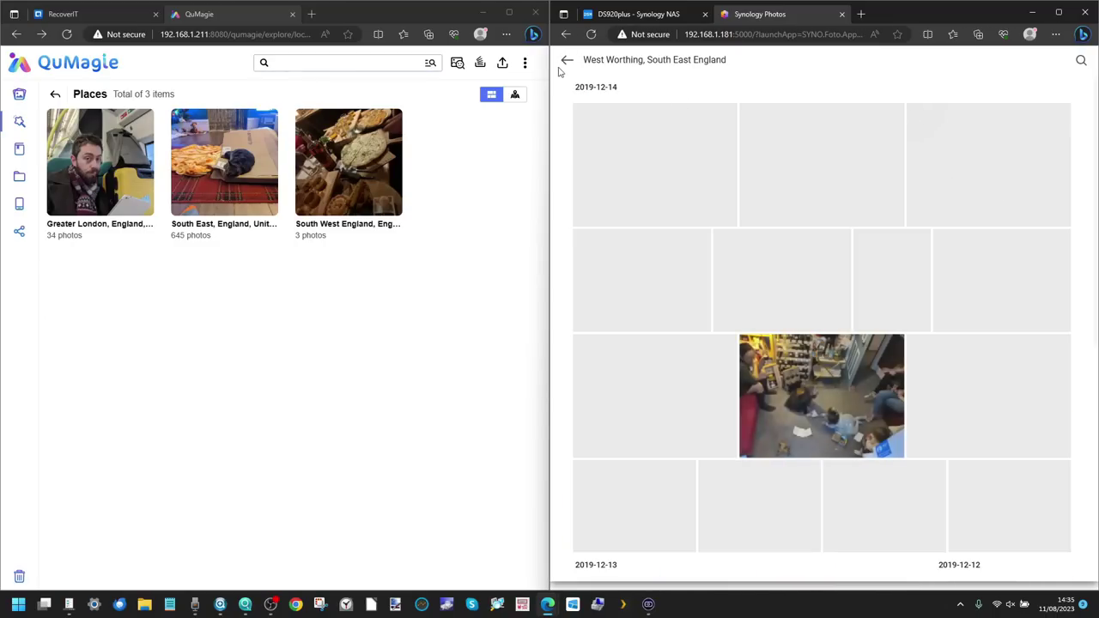
left_click(566, 59)
scroll(916, 269, "down", 3)
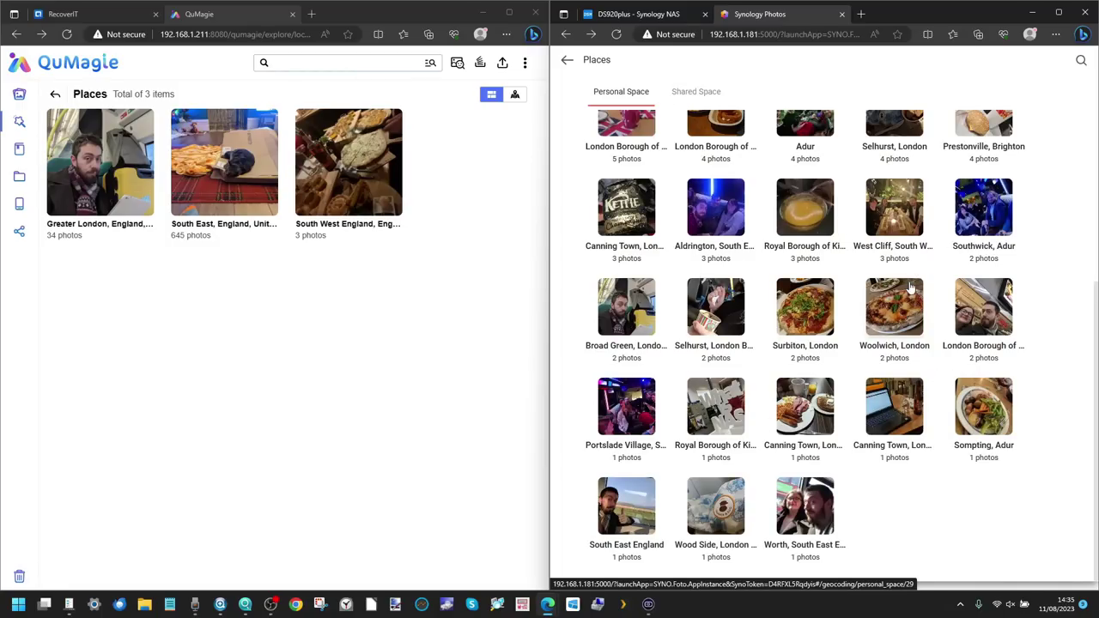
left_click(567, 59)
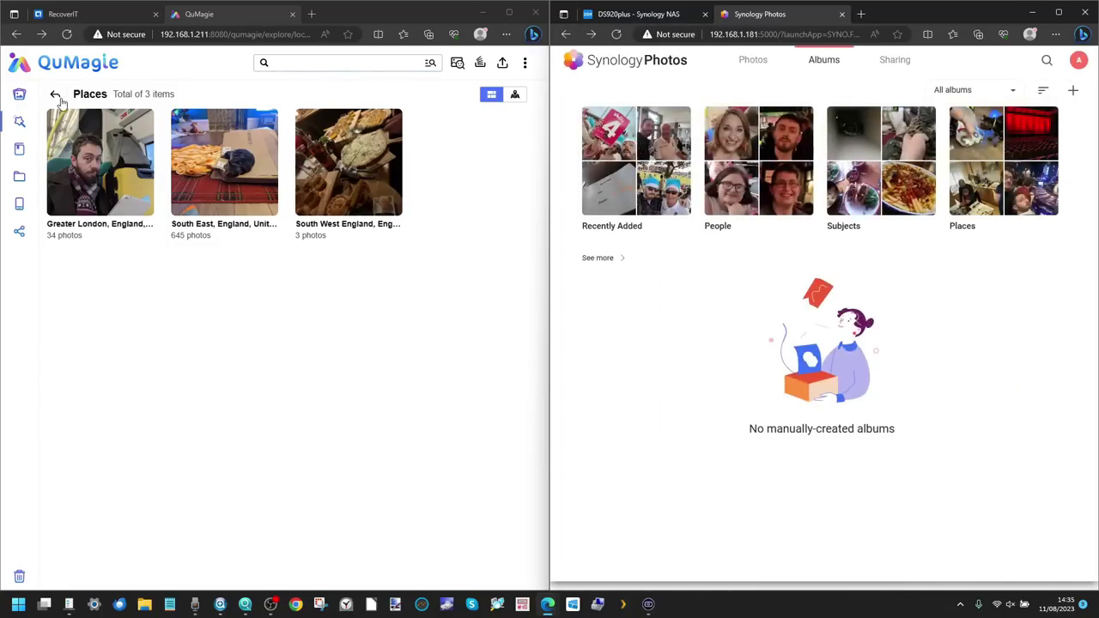
left_click(54, 95)
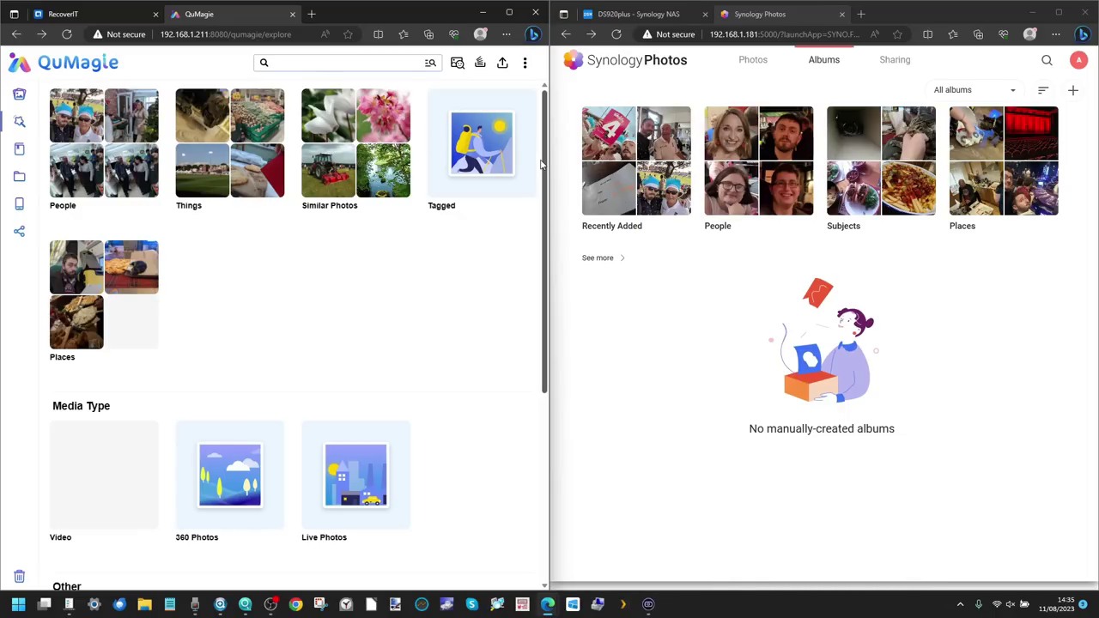
- Show the picture of Google's "Download your data" page in a new tab and examine its list of products
left_click(377, 34)
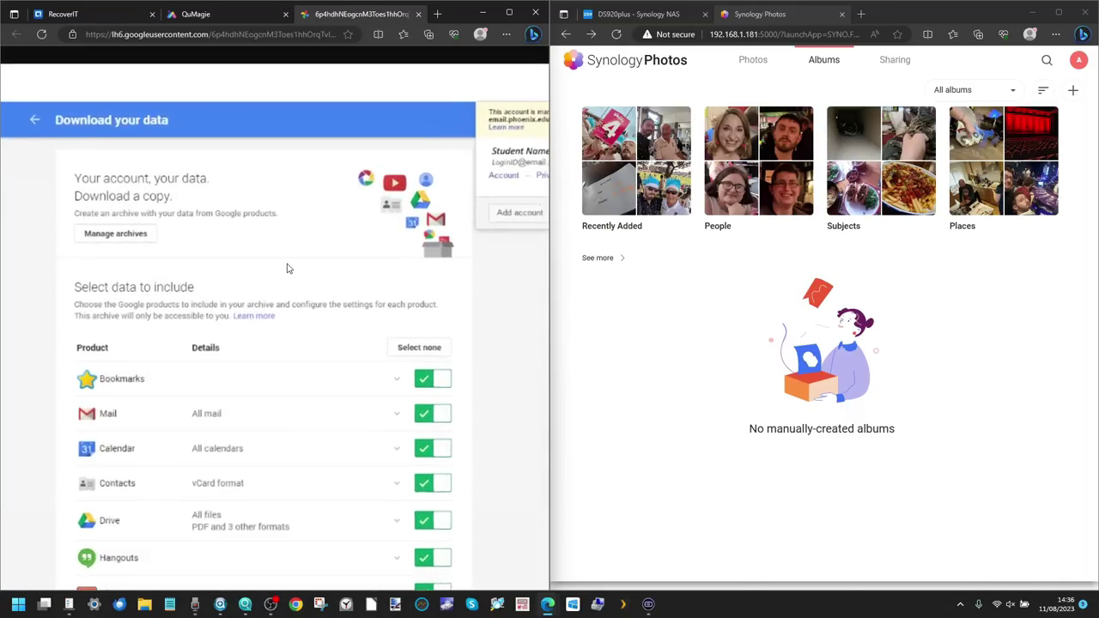
scroll(288, 269, "down", 2)
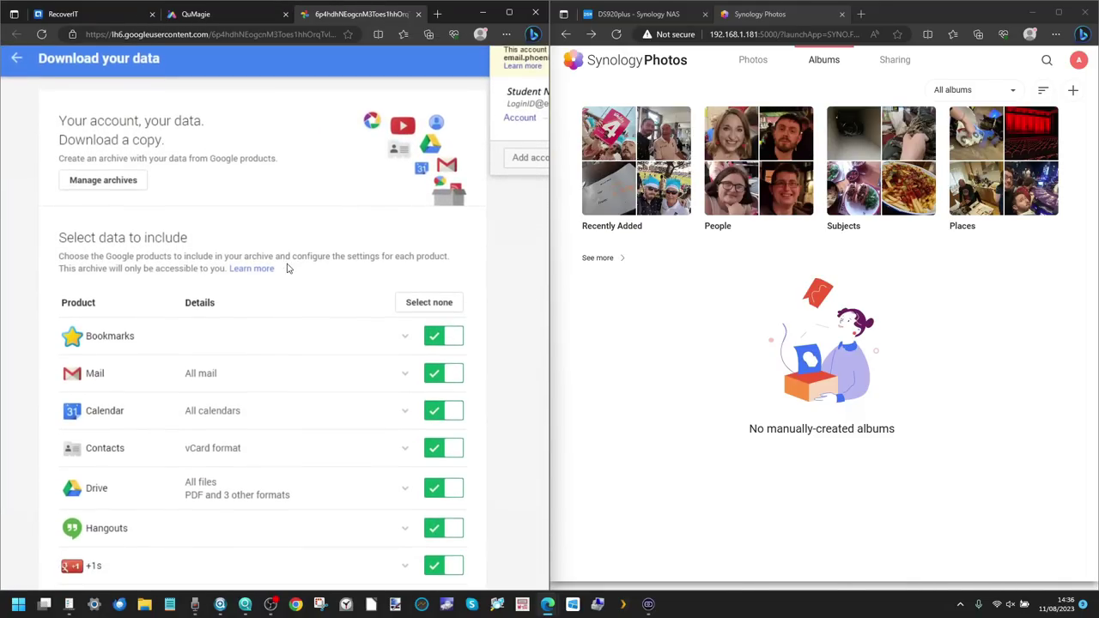
scroll(287, 269, "down", 1)
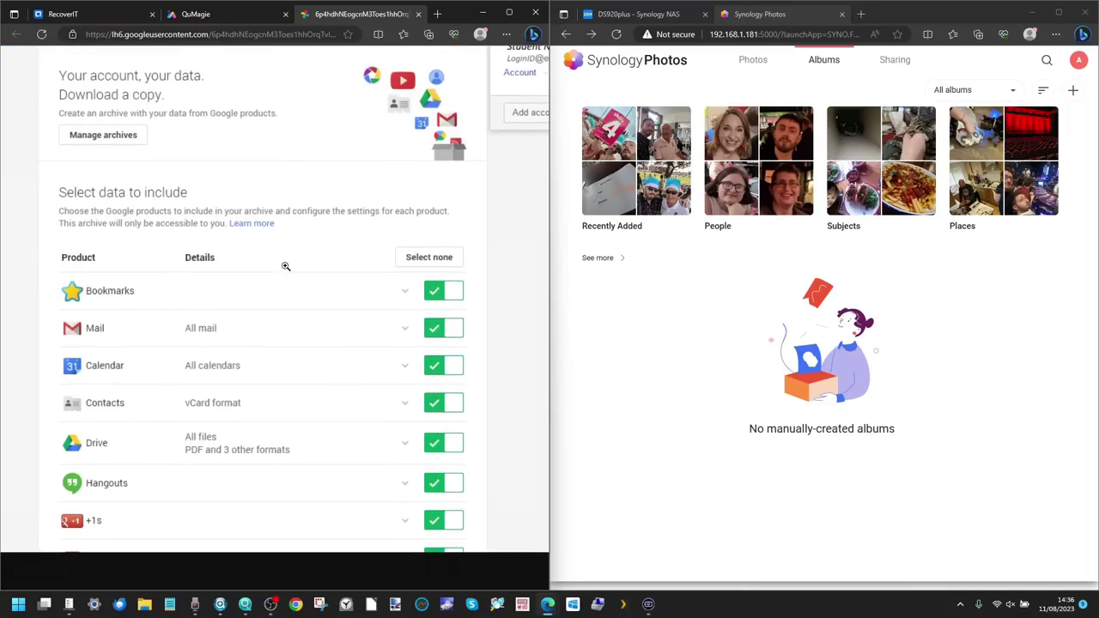
left_click(291, 247)
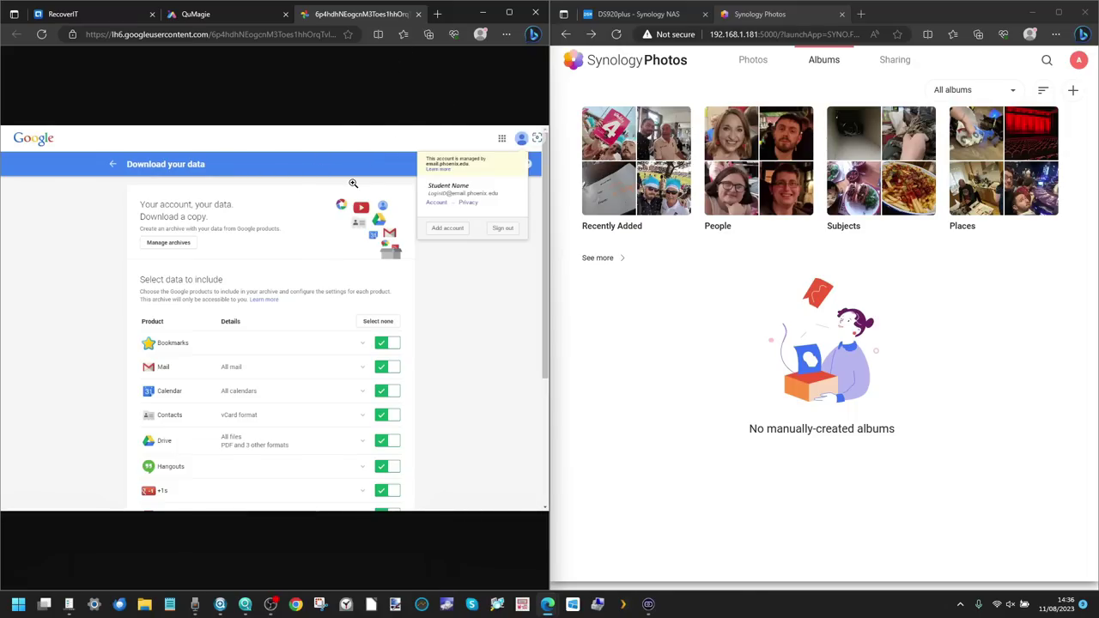
- View the Google Photos connection and its Add Service form in QNAP's MARS, close the form without adding anything, and return to QuMagie
left_click(74, 14)
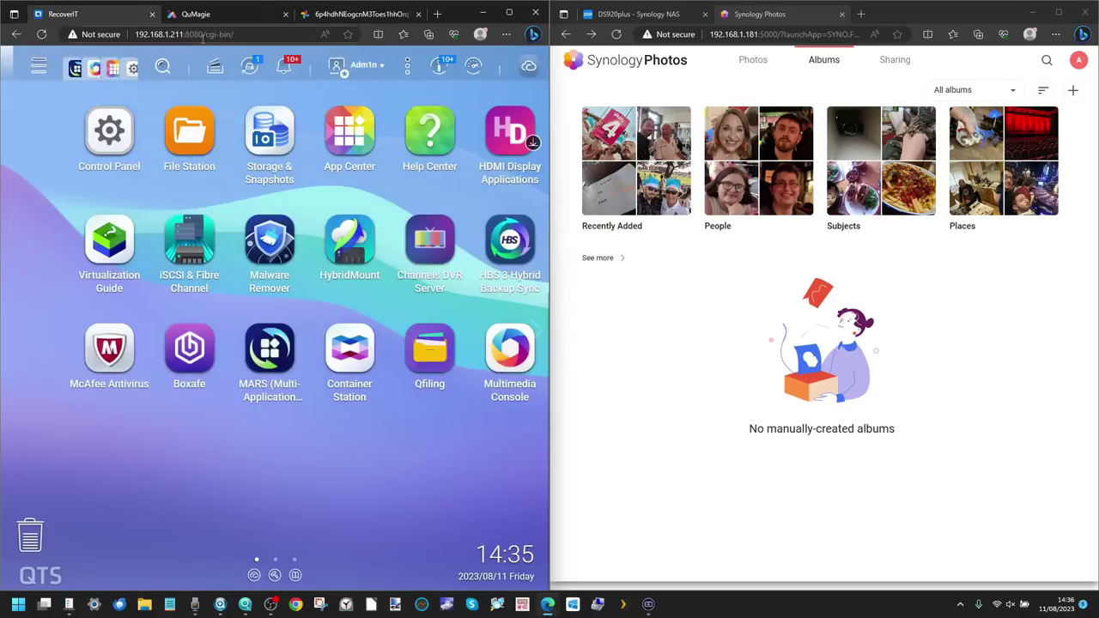
left_click(74, 69)
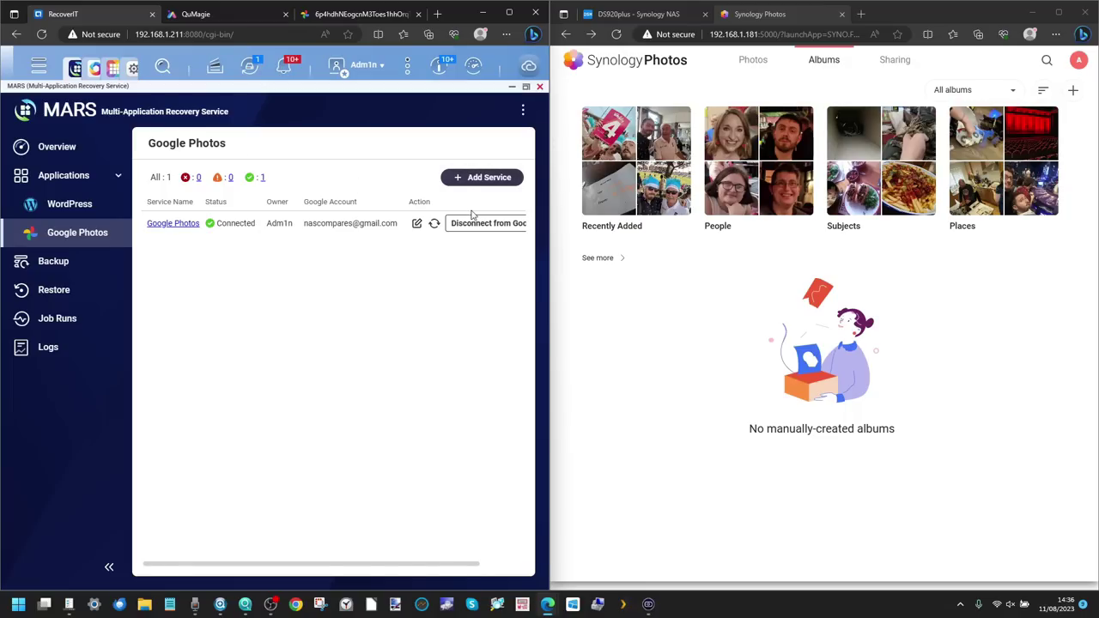
left_click(475, 177)
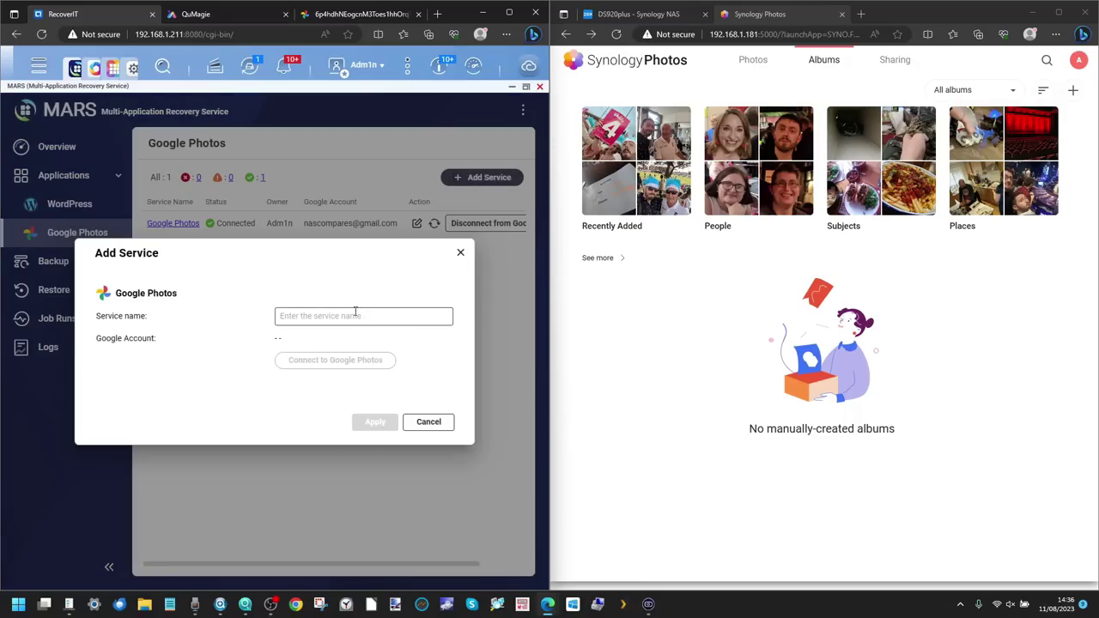
left_click(462, 255)
left_click(204, 15)
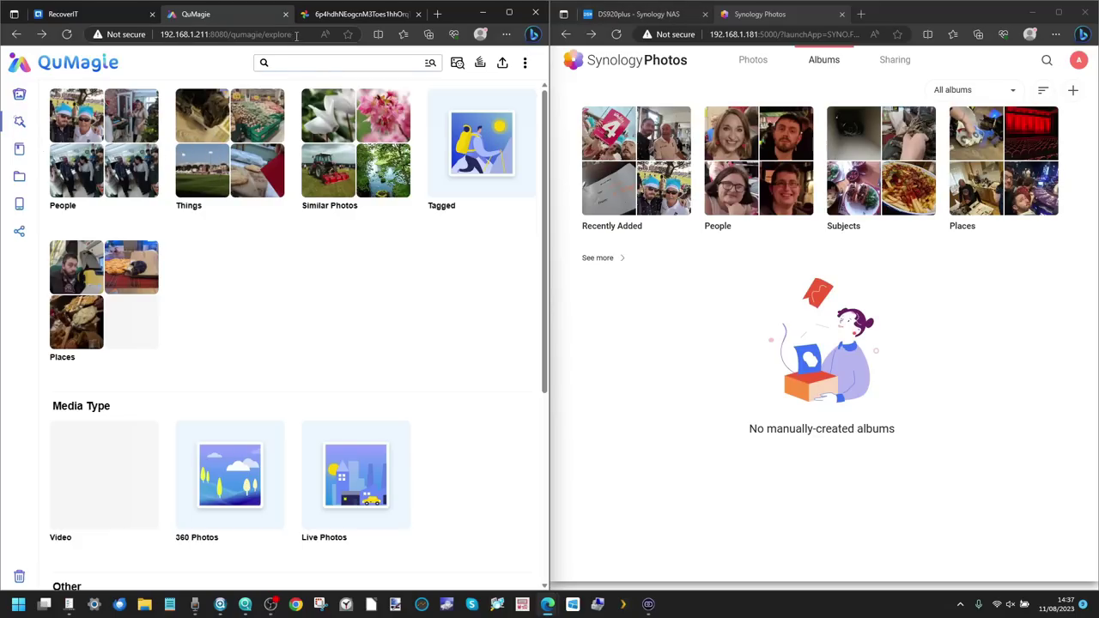
- Examine the list of Google products on the "Download your data" picture again
left_click(352, 14)
left_click(281, 193)
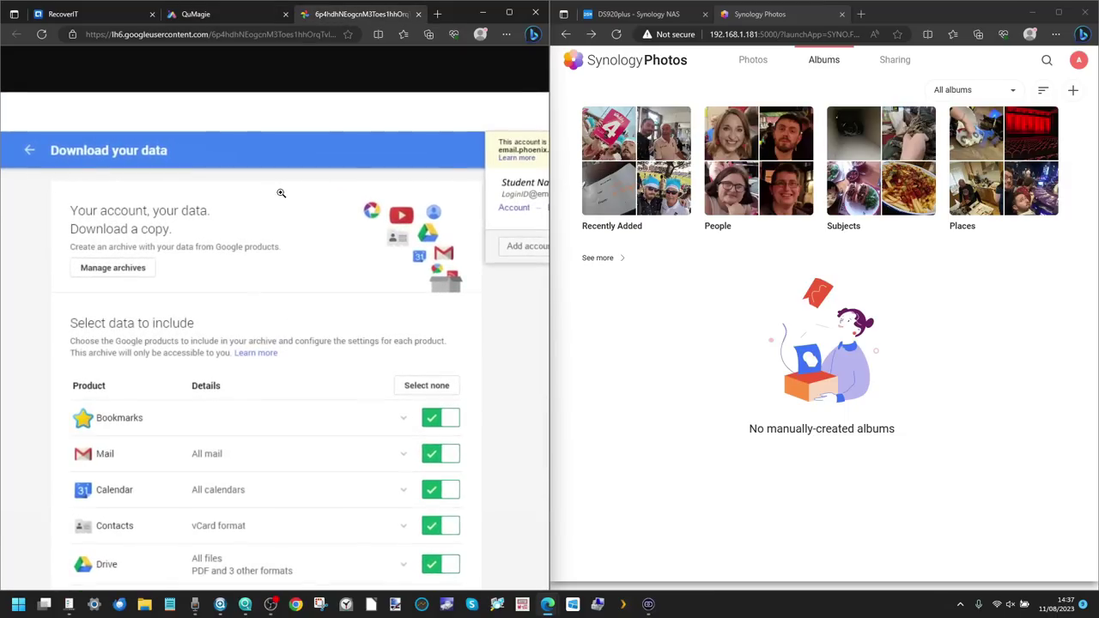
scroll(281, 193, "down", 2)
scroll(281, 193, "up", 2)
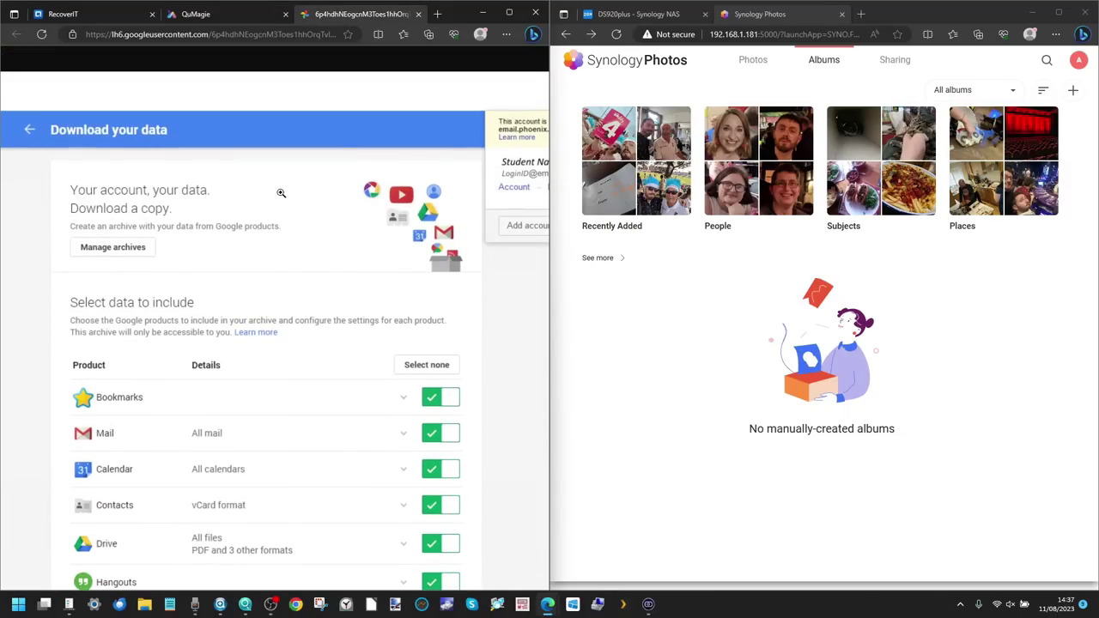
- Look through the apps installed on the Synology NAS, open Package Center and close the Control Panel window
left_click(638, 19)
left_click(589, 57)
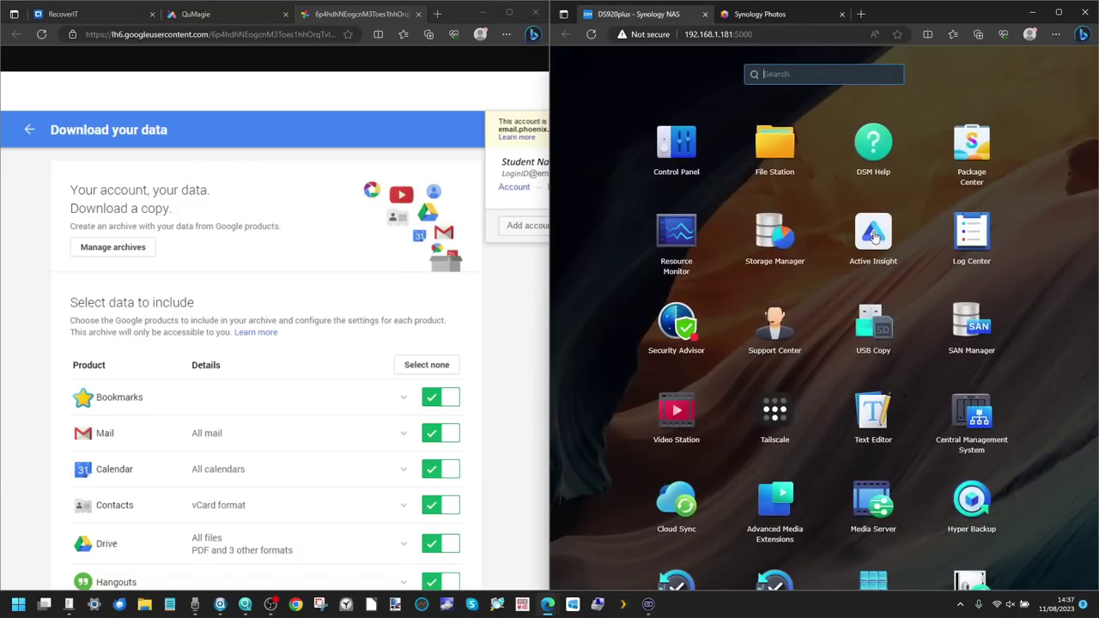
scroll(875, 238, "down", 3)
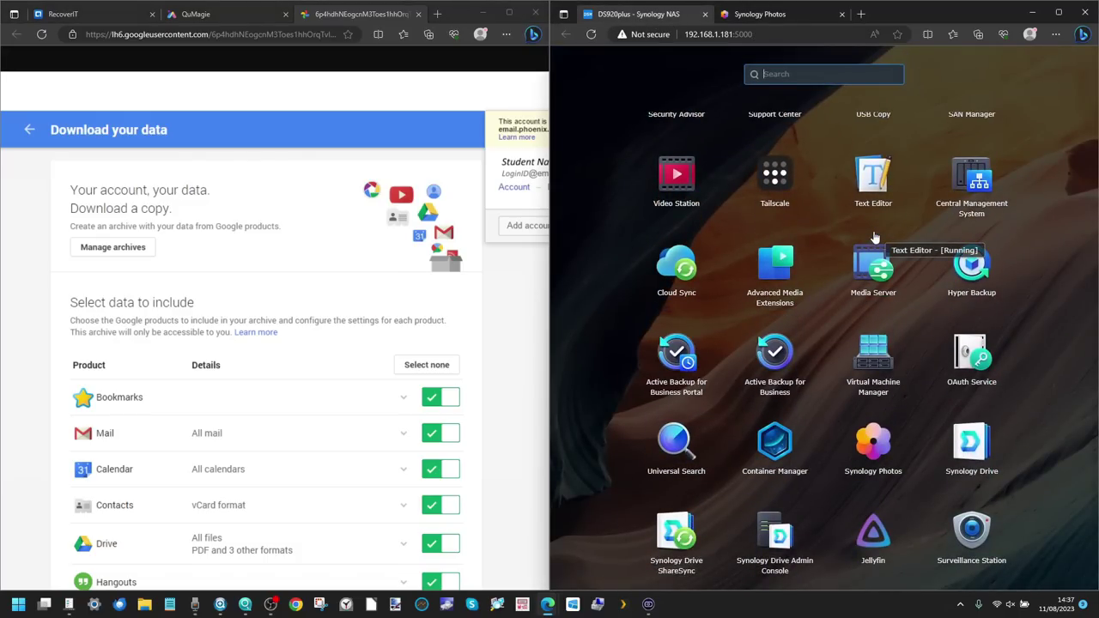
scroll(874, 238, "up", 1)
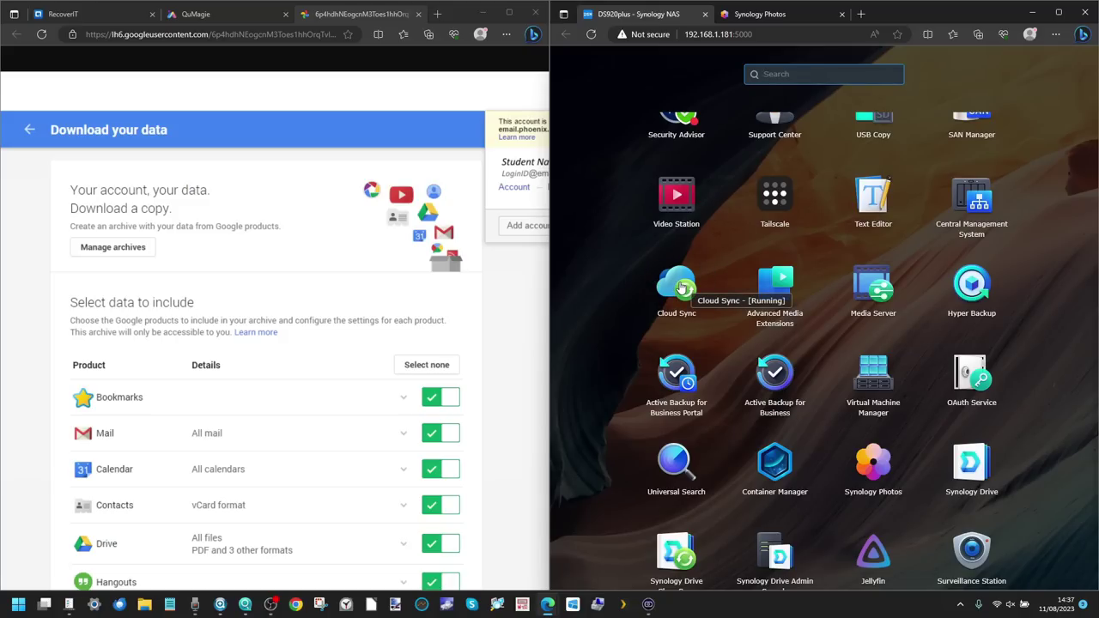
left_click(1047, 179)
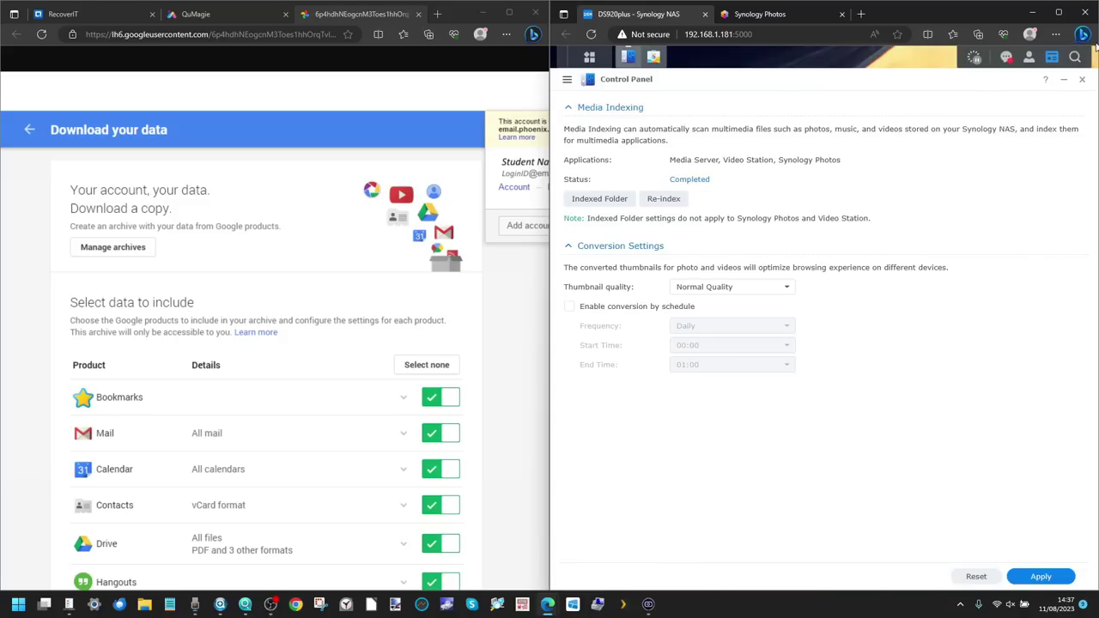
left_click(1082, 79)
- Show all media files in QuMagie and the Personal Space photo timeline in Synology Photos, and look through the Synology timeline
left_click(515, 118)
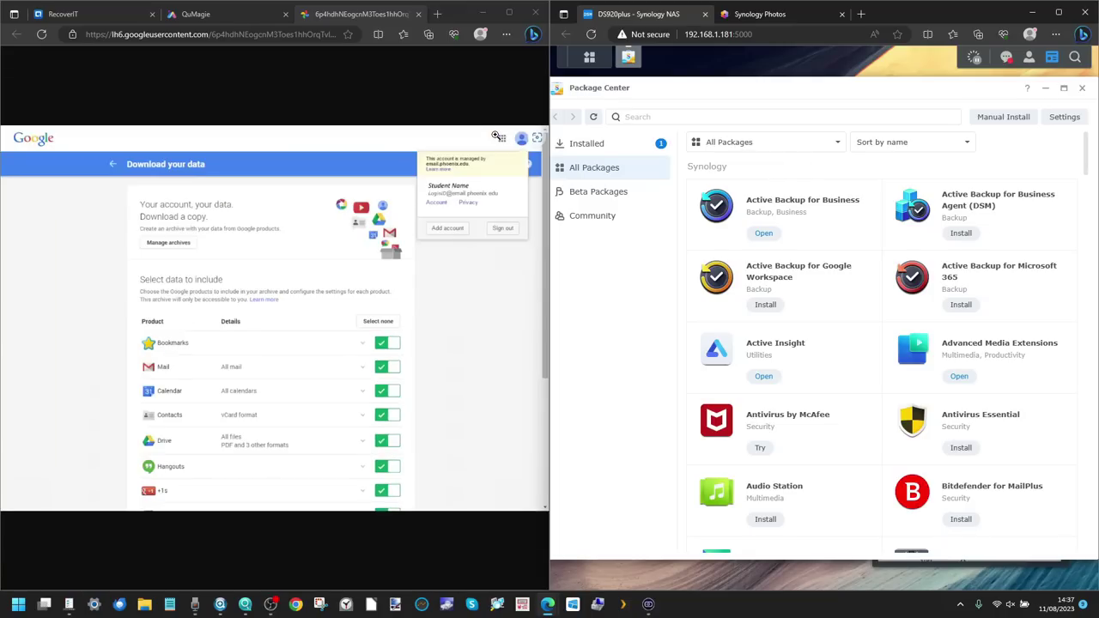
left_click(245, 13)
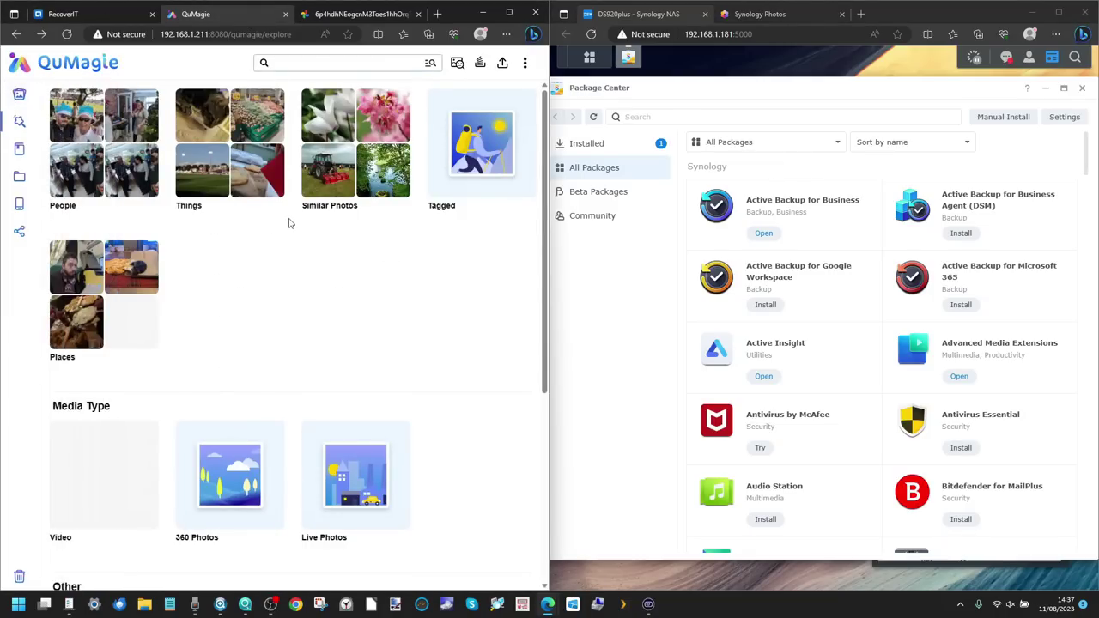
left_click(18, 93)
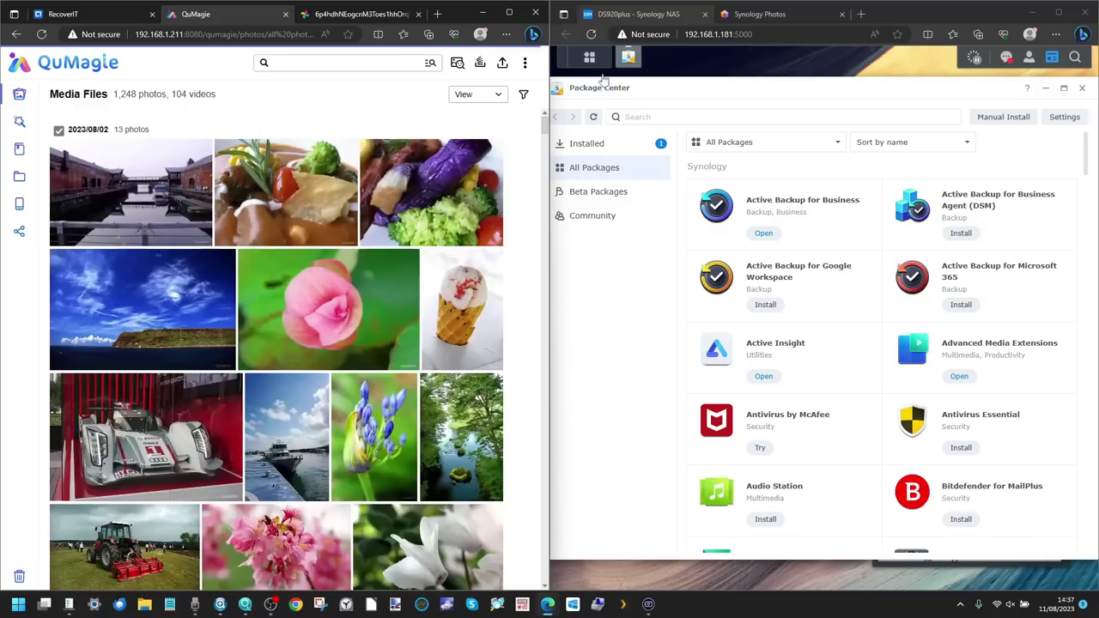
left_click(760, 14)
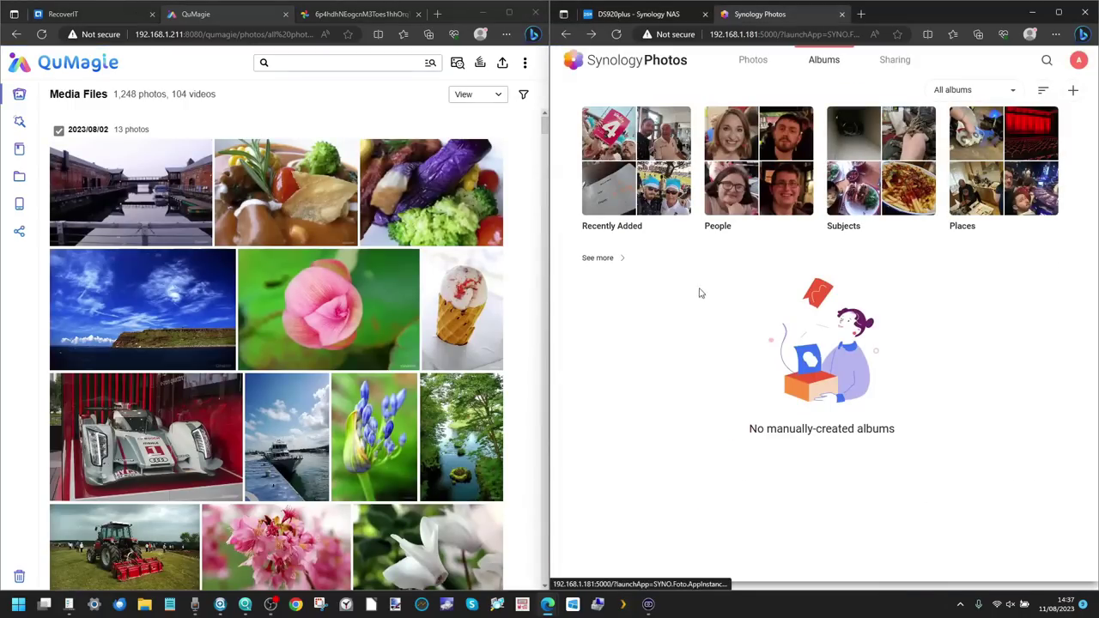
left_click(753, 66)
scroll(850, 315, "down", 5)
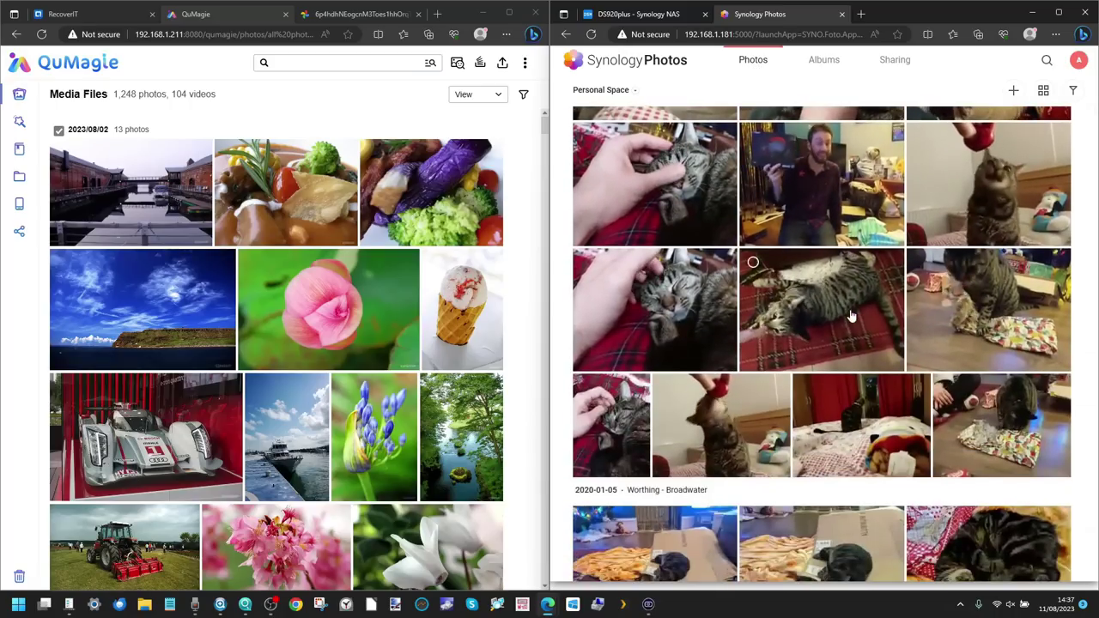
scroll(850, 314, "up", 5)
scroll(850, 314, "down", 1)
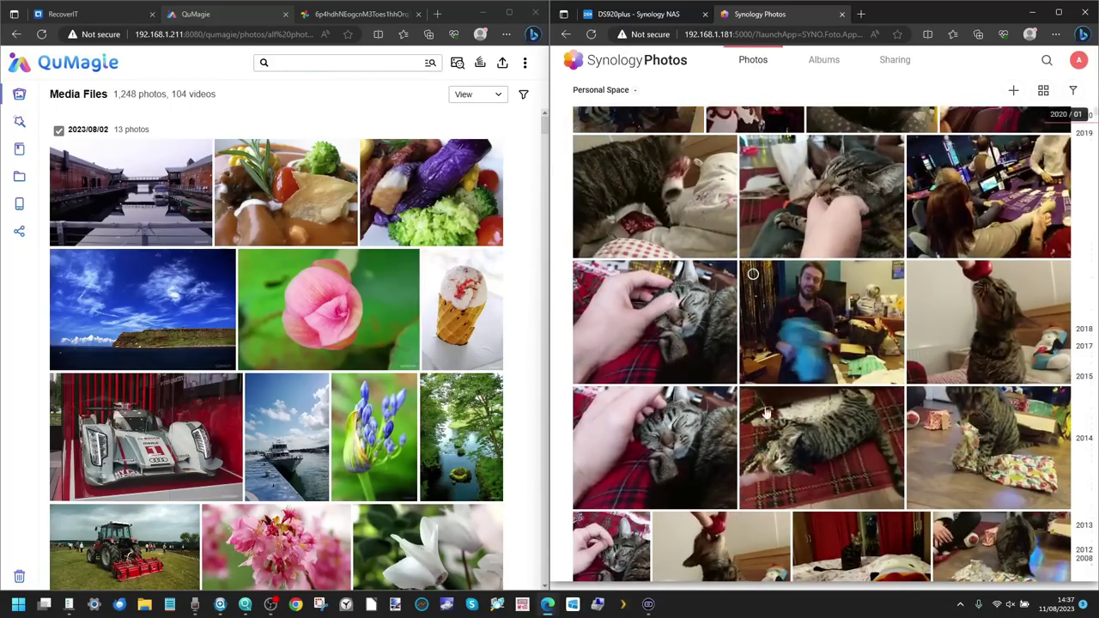
scroll(961, 333, "up", 1)
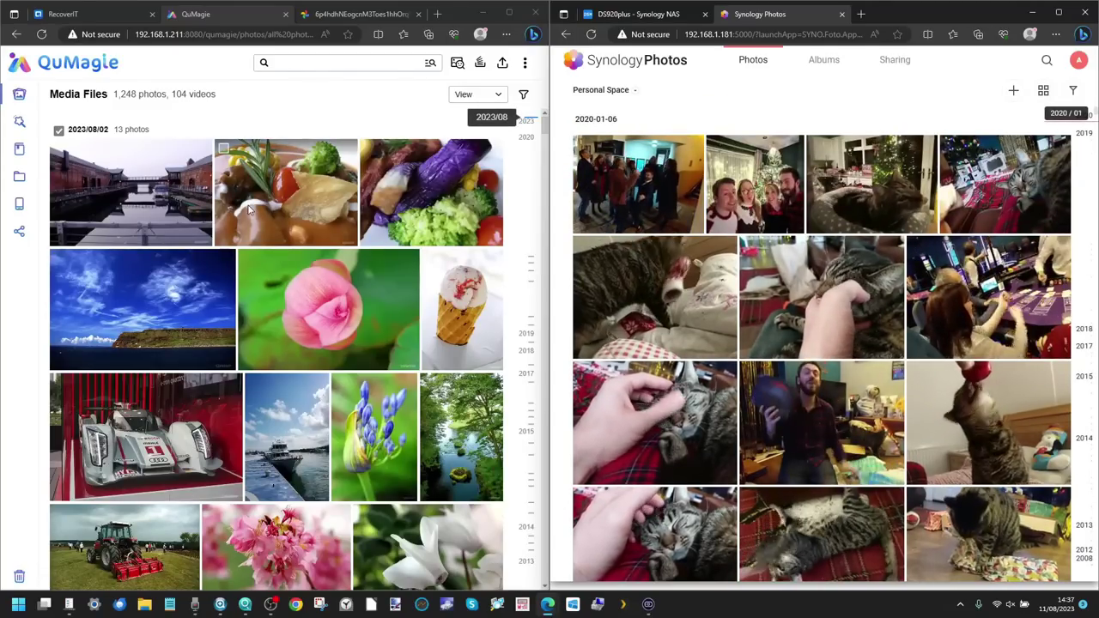
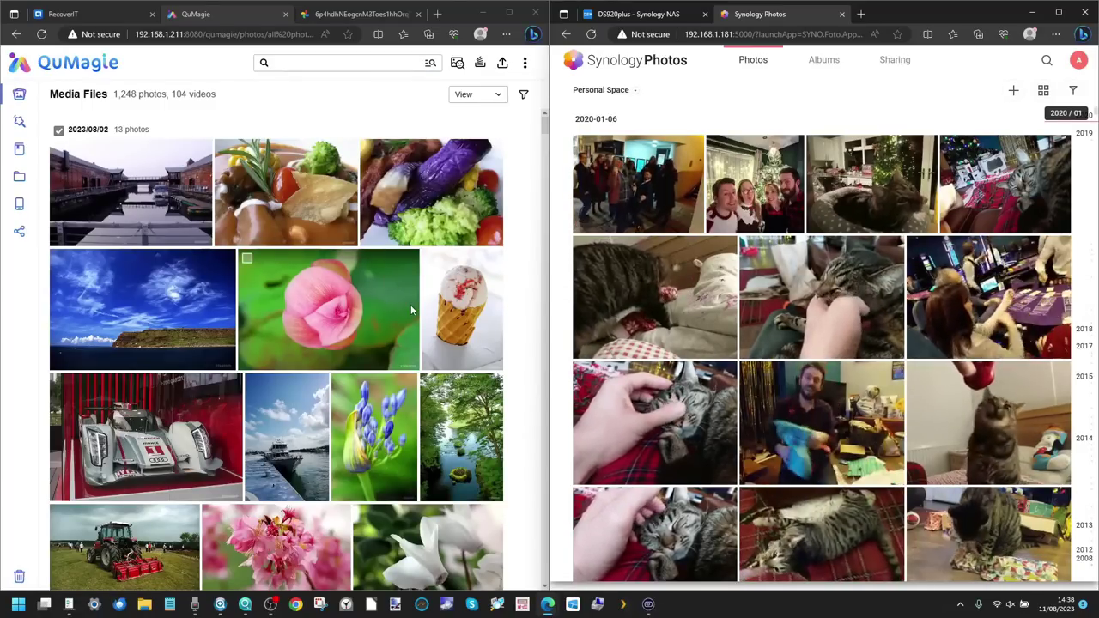
- Search QuMagie and Synology Photos for pizza and look through both sets of matching photos
left_click(352, 62)
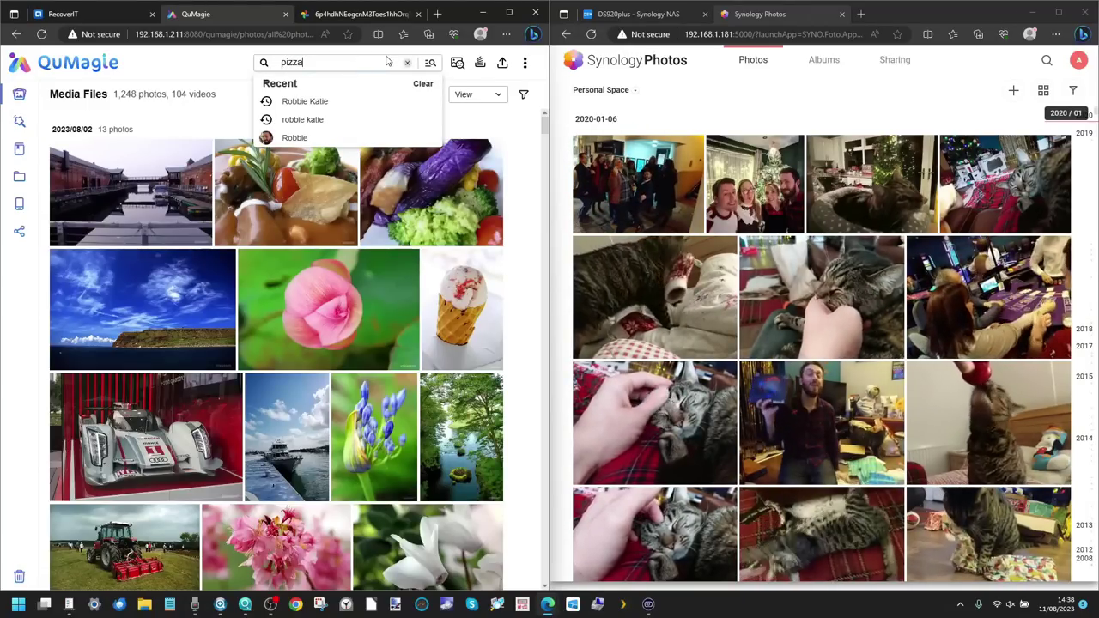
left_click(296, 82)
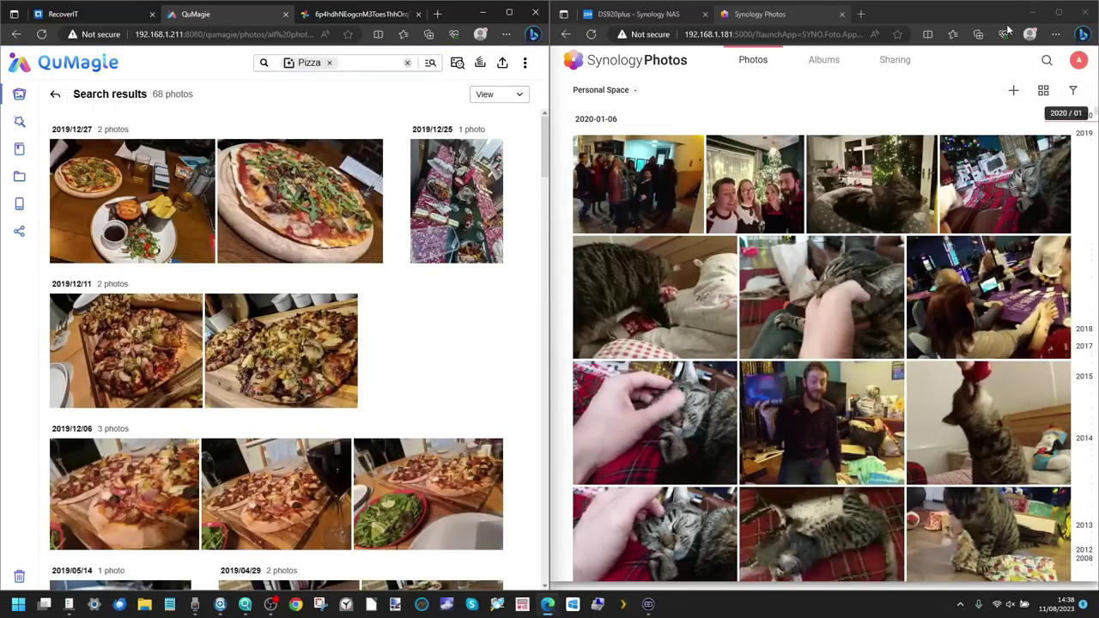
left_click(1047, 59)
type("p")
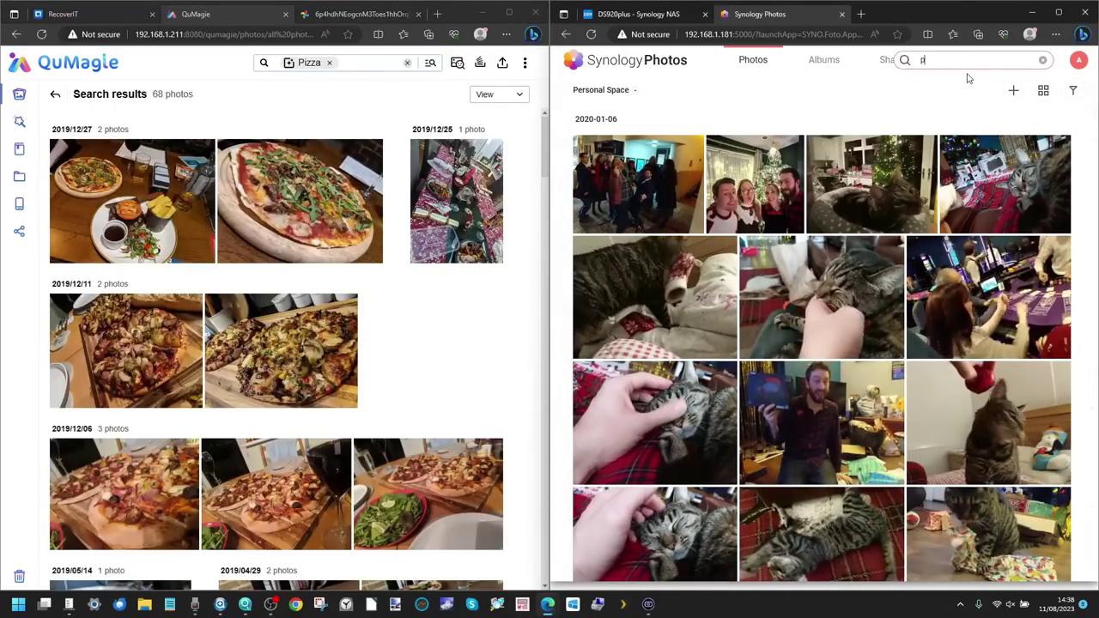
type("izza")
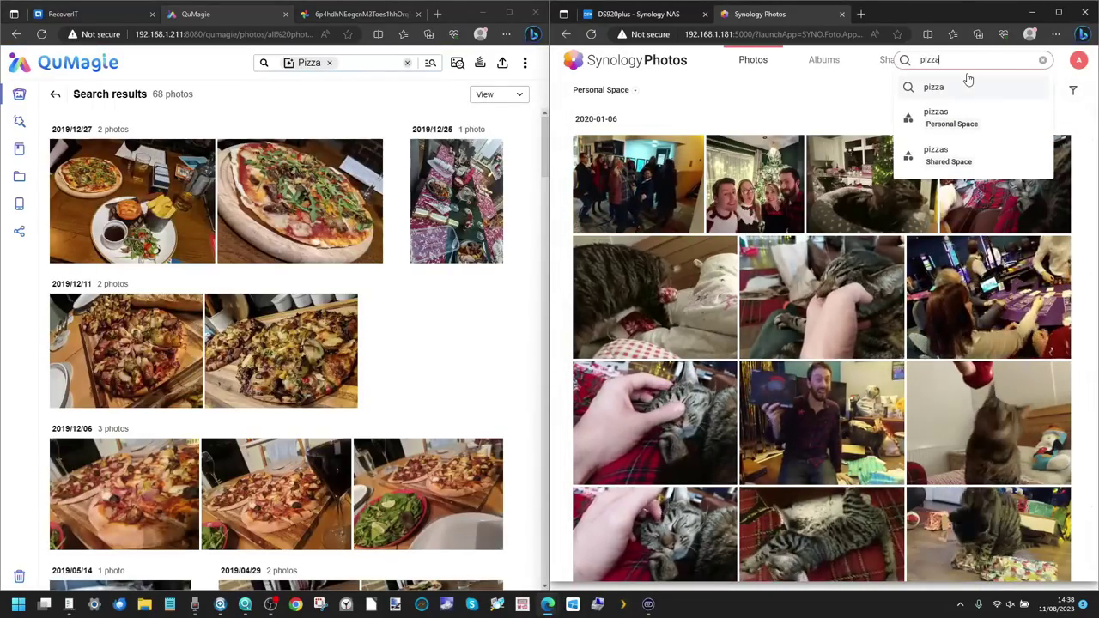
key("Return")
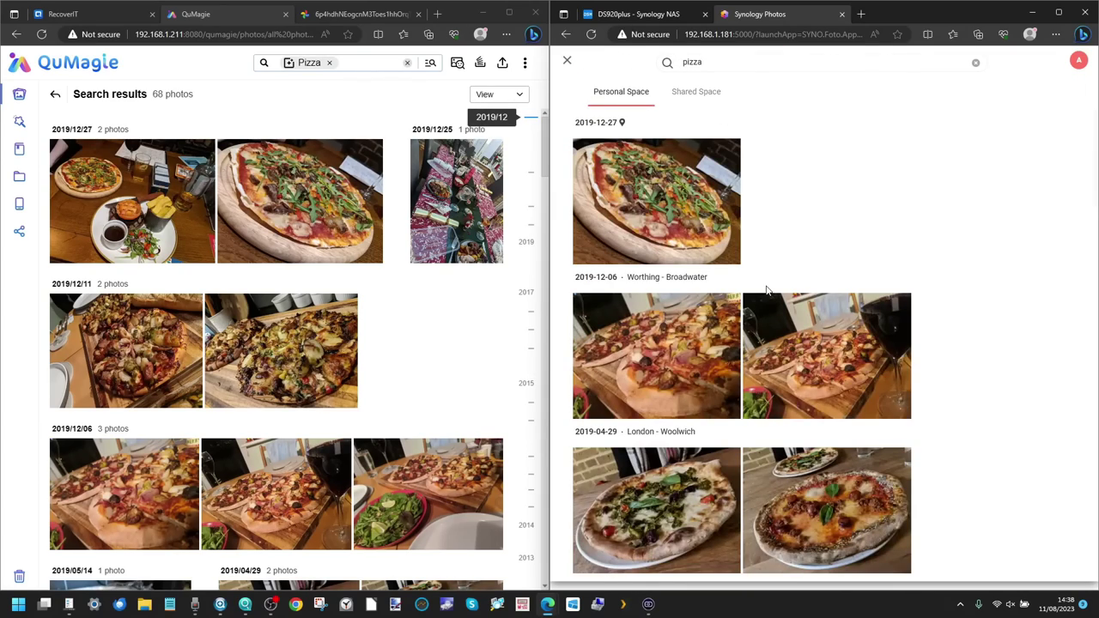
scroll(768, 289, "down", 10)
scroll(767, 292, "down", 5)
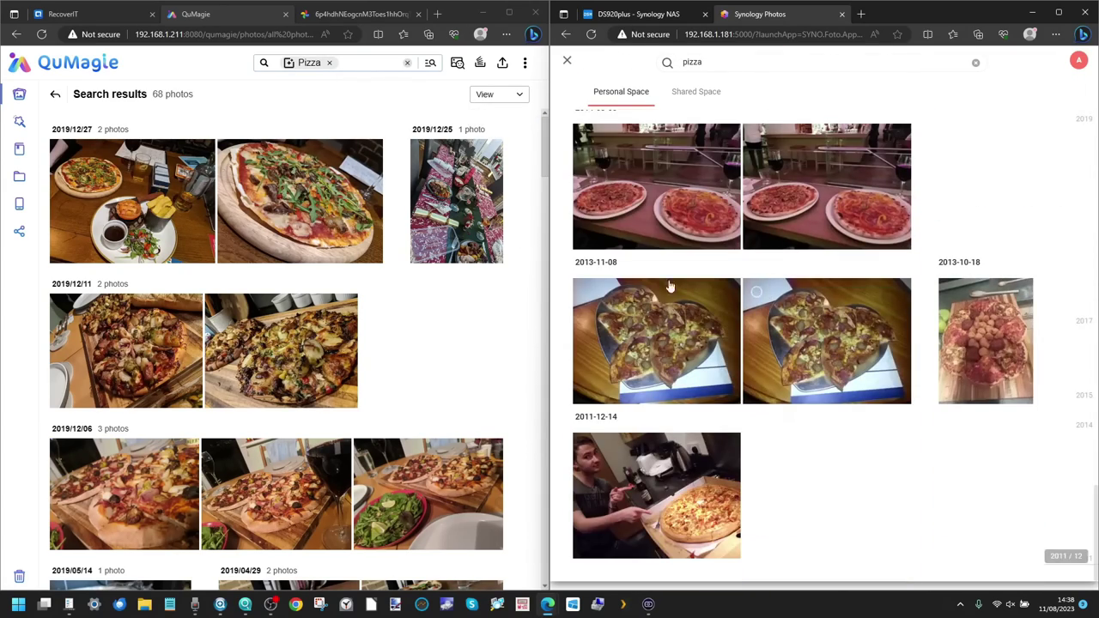
scroll(259, 260, "down", 10)
scroll(261, 266, "up", 15)
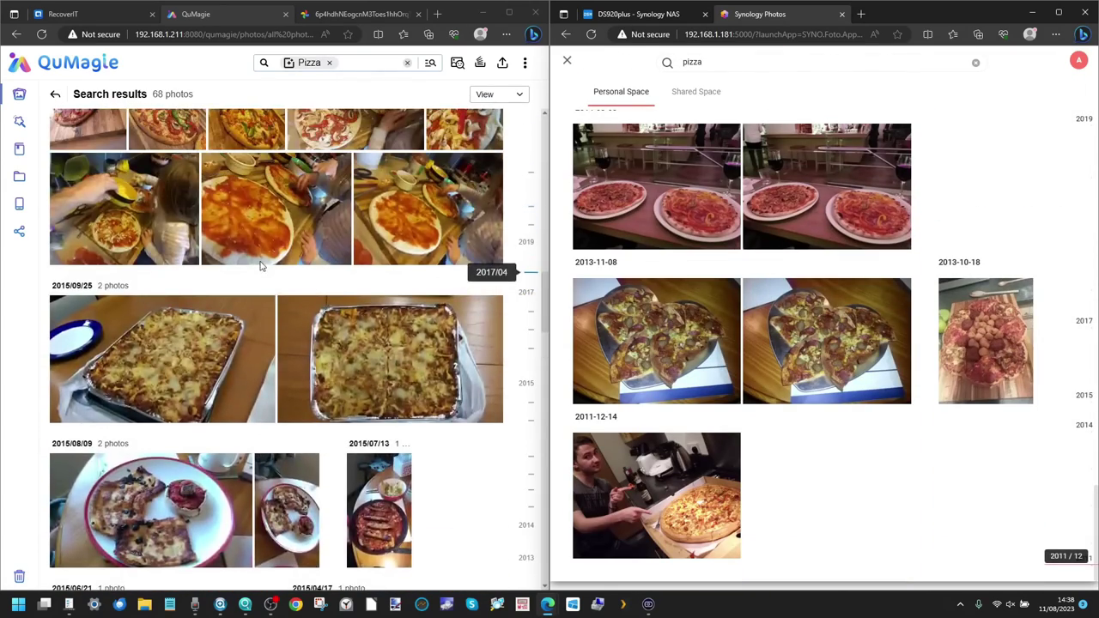
scroll(756, 311, "up", 15)
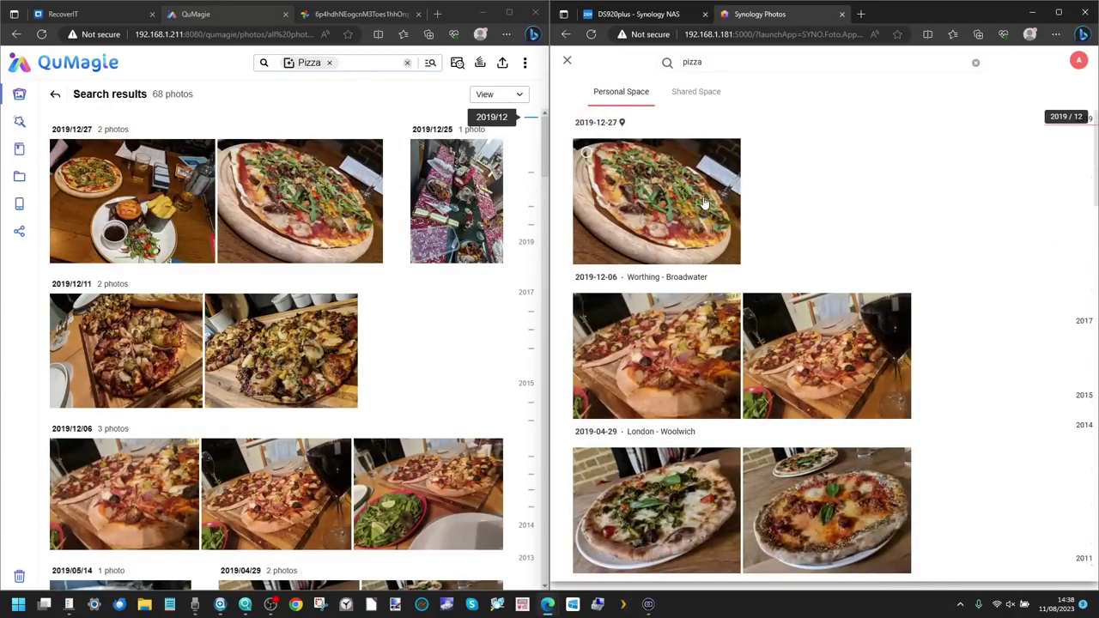
- Close Synology's pizza results, check its Subjects in both spaces and the Food photos, and return to the photo timeline
left_click(568, 66)
left_click(825, 62)
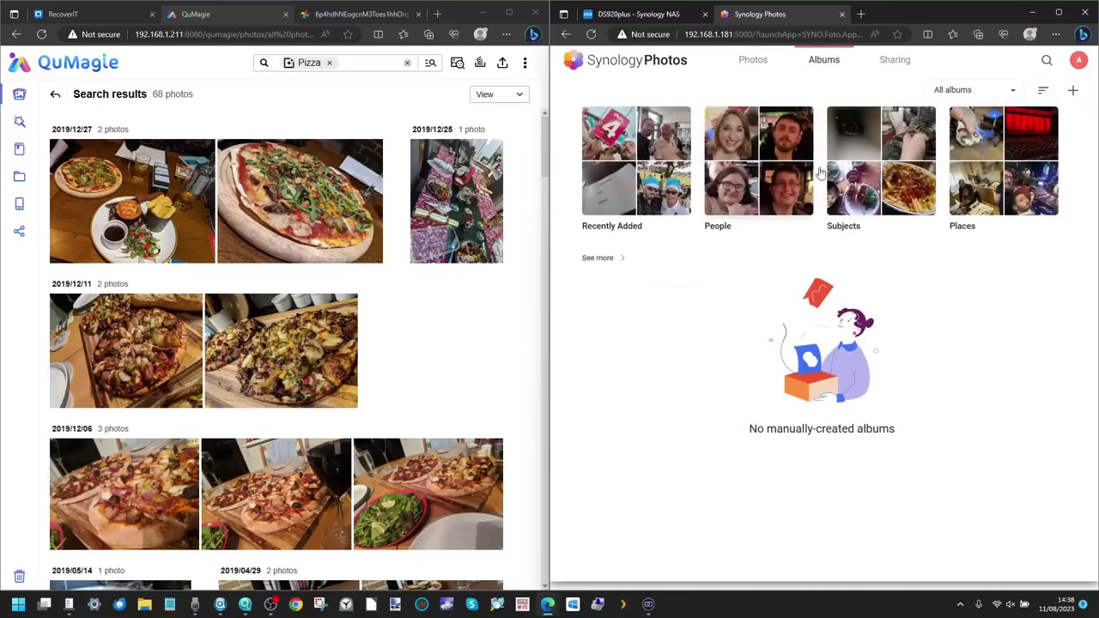
left_click(850, 148)
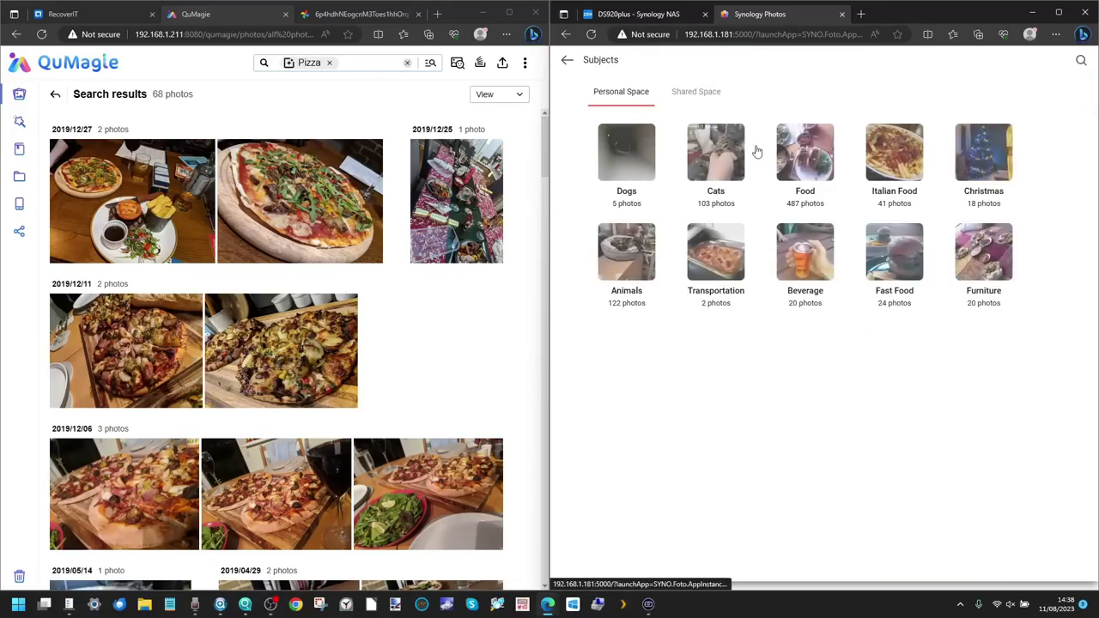
left_click(700, 93)
left_click(628, 93)
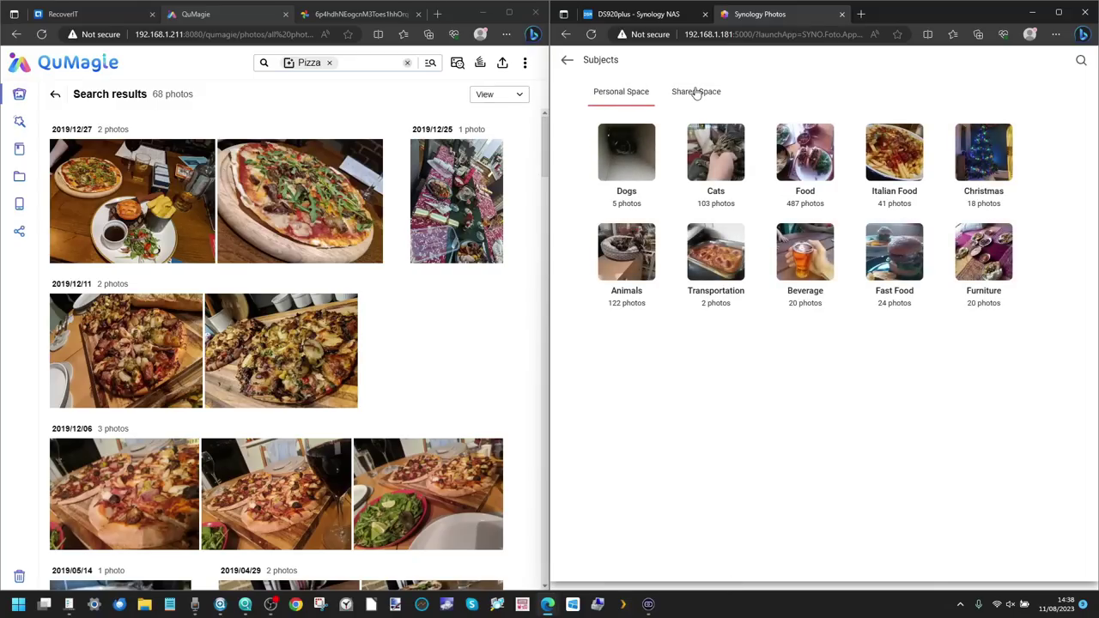
left_click(826, 152)
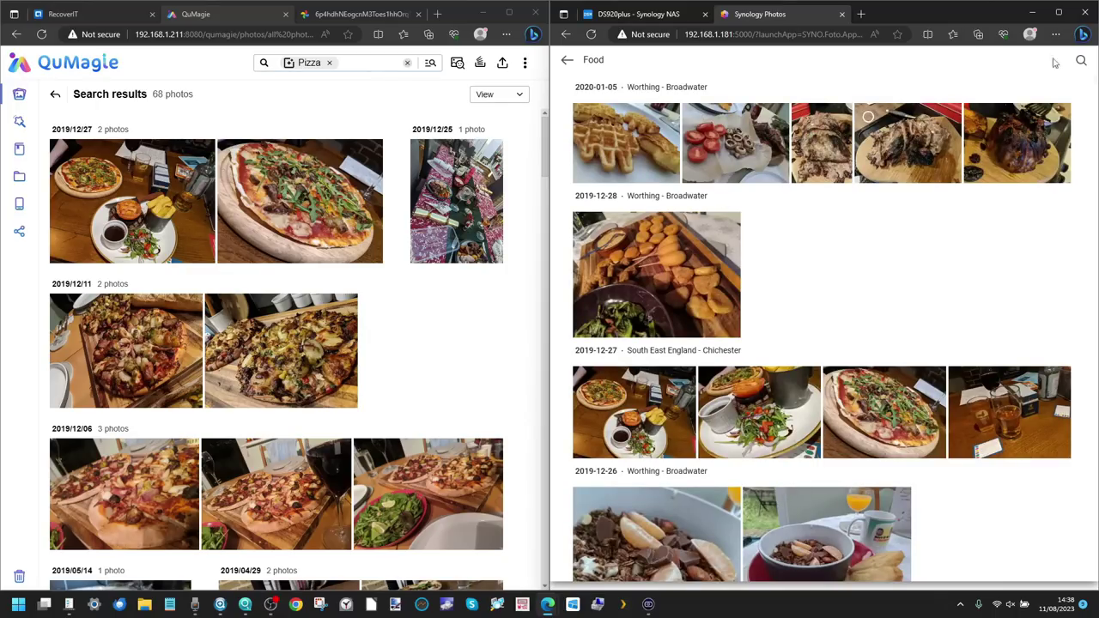
scroll(951, 194, "down", 5)
scroll(951, 194, "up", 5)
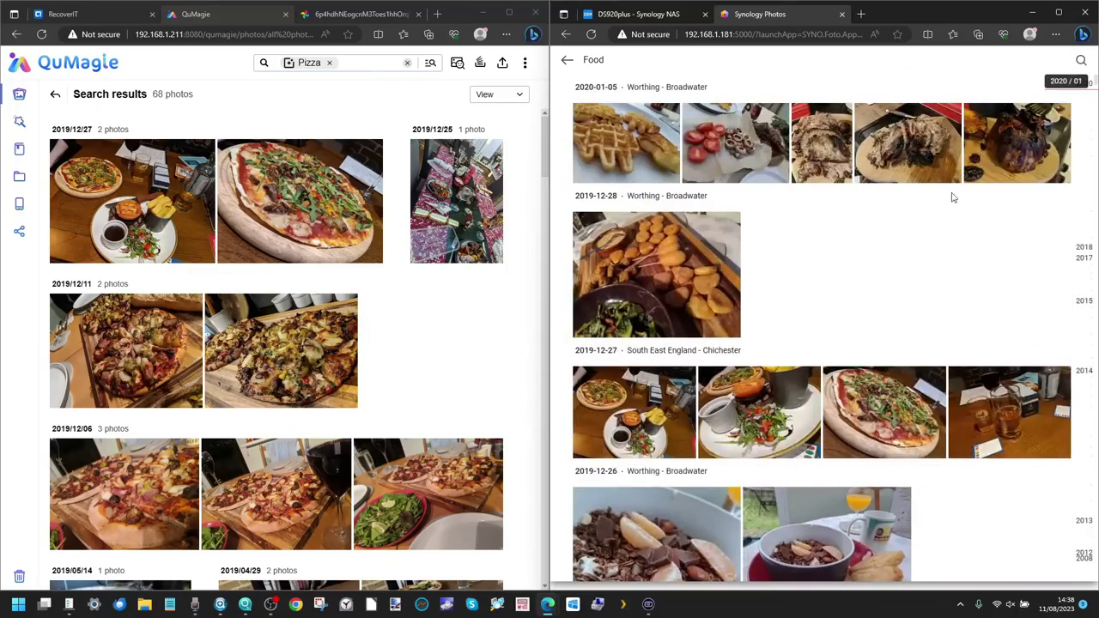
left_click(567, 59)
left_click(563, 63)
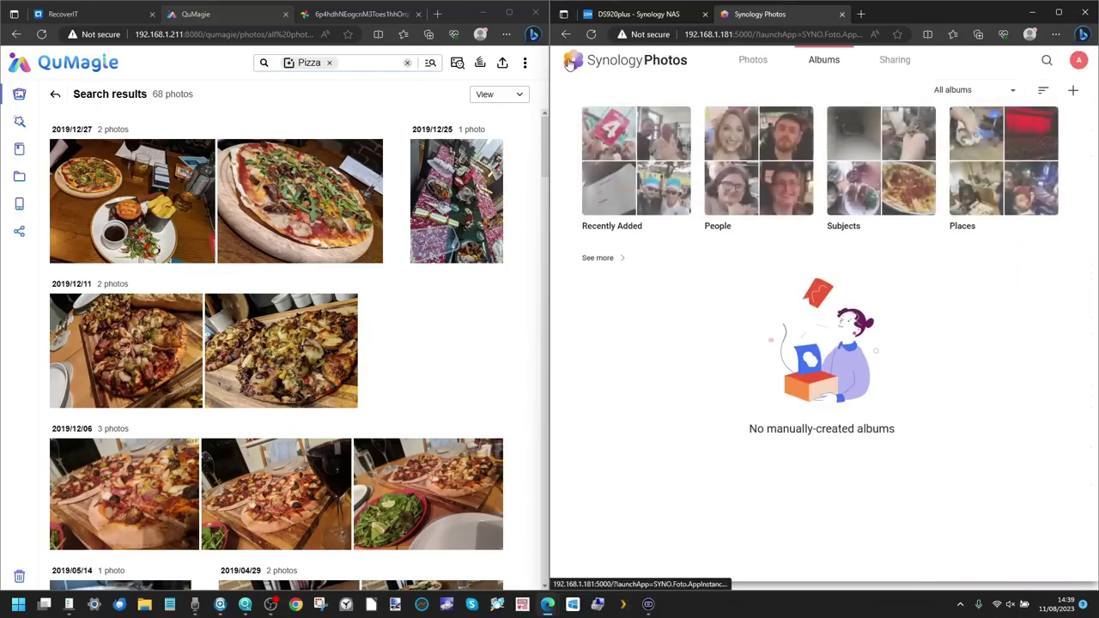
left_click(753, 60)
- Clear the pizza filter in QuMagie, search for a tagged person by first name and look through the matching photos
left_click(329, 63)
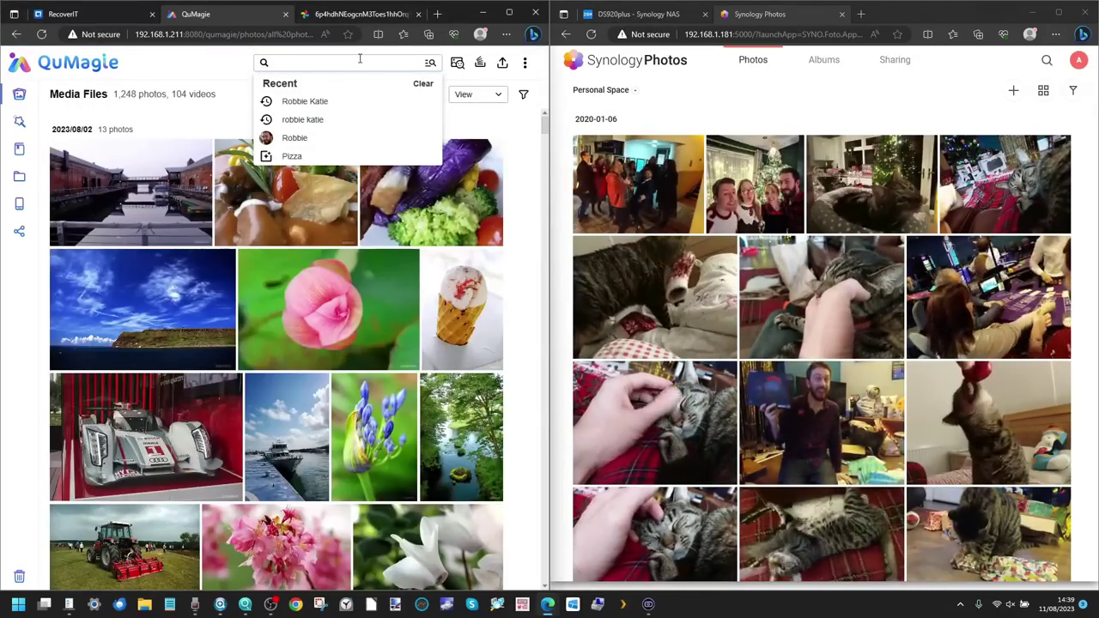
type("robbie")
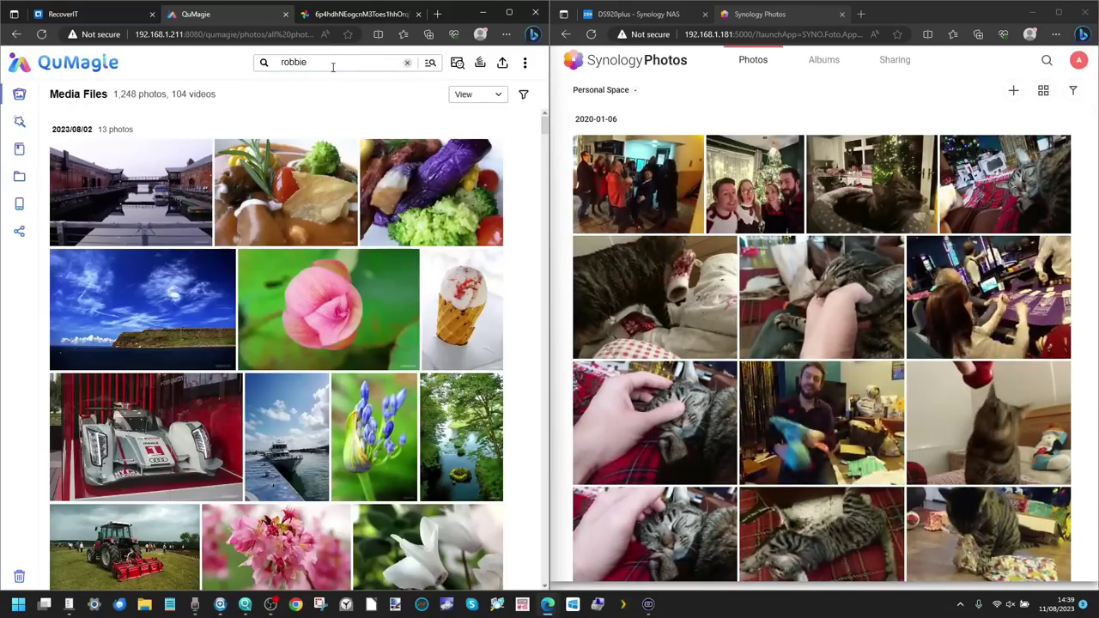
left_click(314, 81)
scroll(305, 206, "down", 5)
scroll(305, 207, "up", 3)
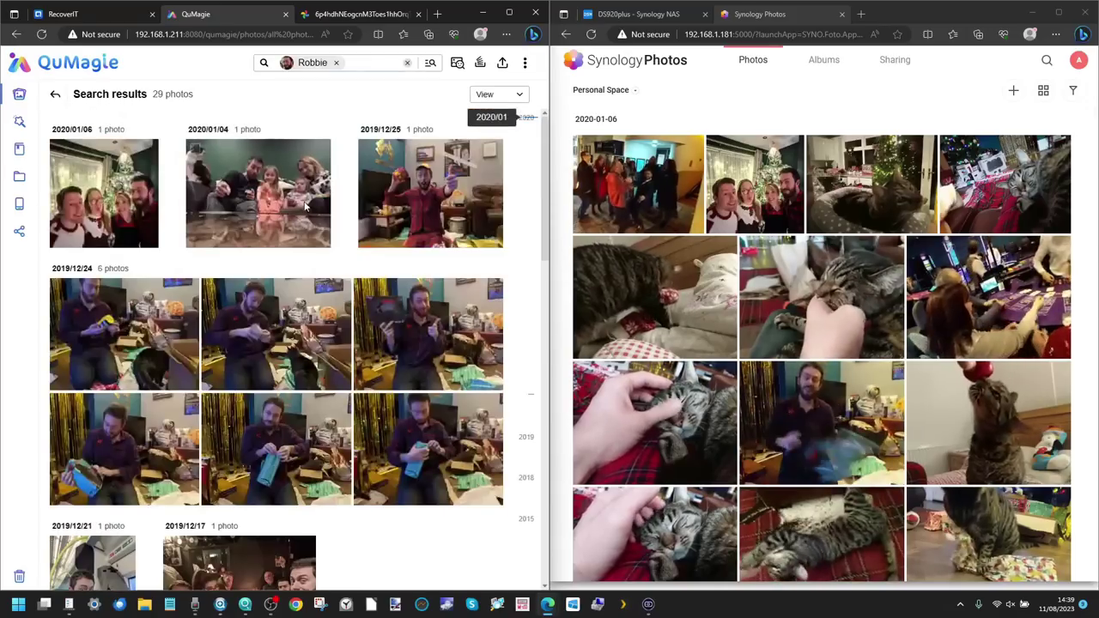
- Search Synology Photos for the same person's first name
left_click(1047, 60)
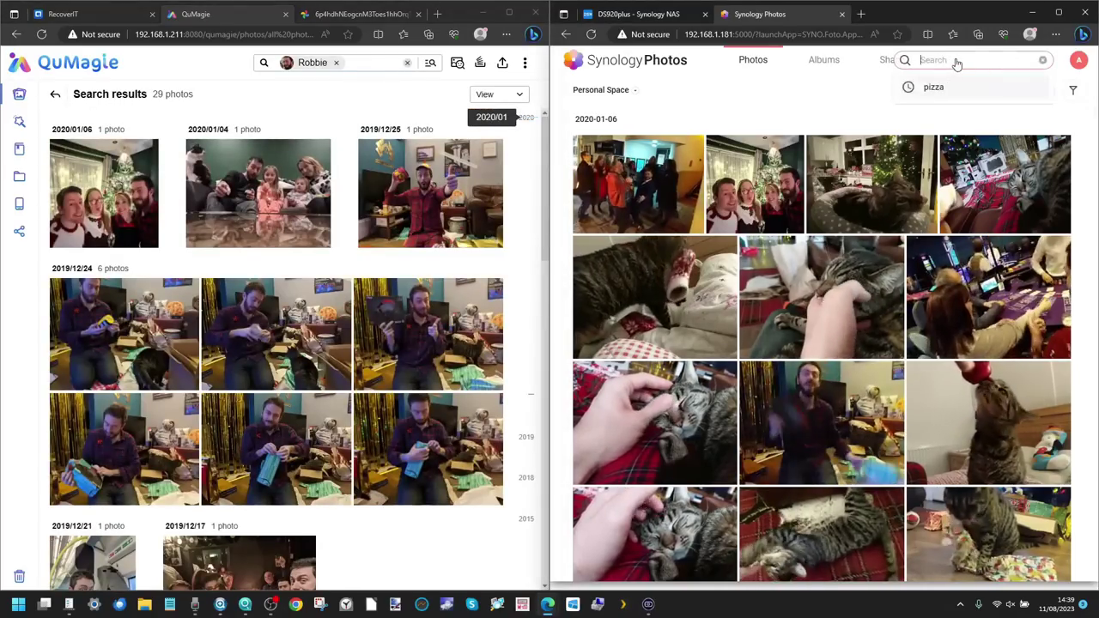
type("robbie")
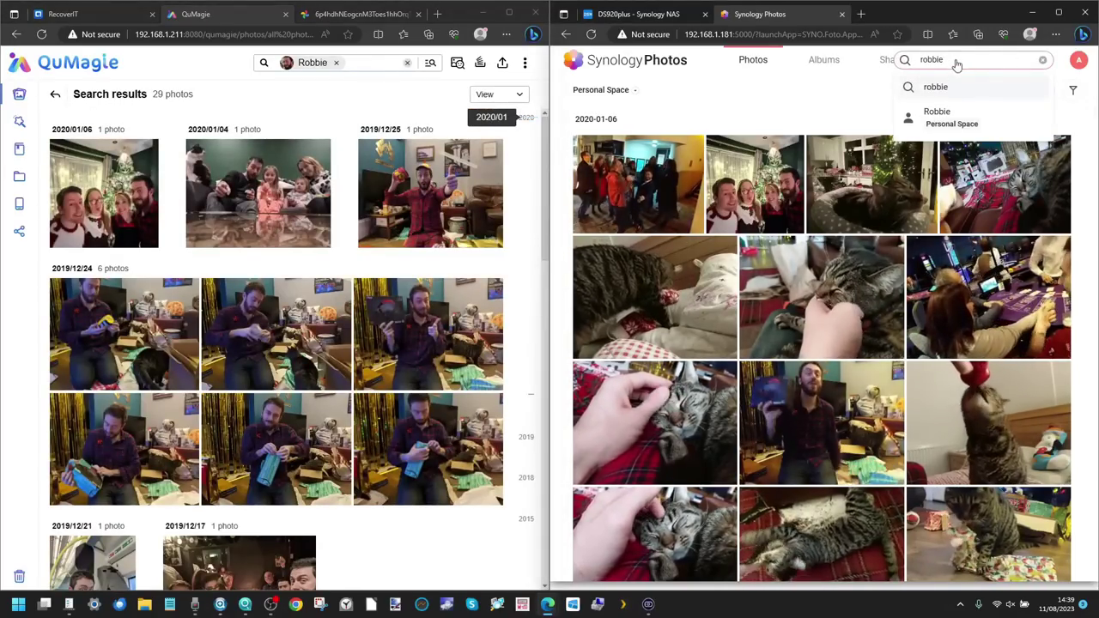
left_click(953, 87)
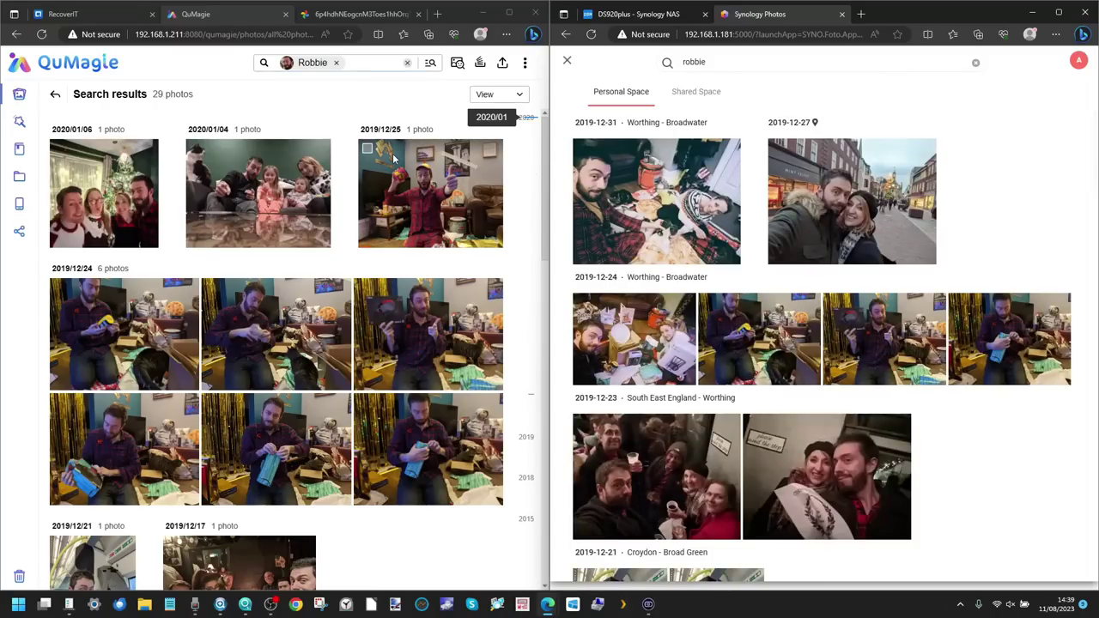
- Add a second tagged person to QuMagie's search by first name, keeping the first person as a filter
left_click(376, 63)
type("ka")
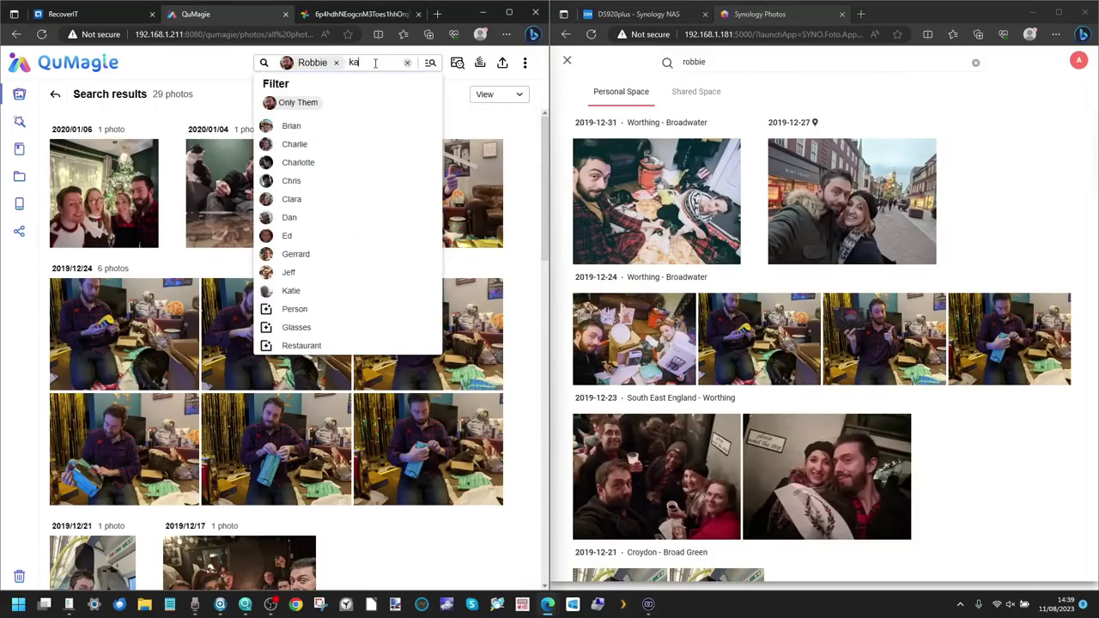
type("tie")
left_click(296, 129)
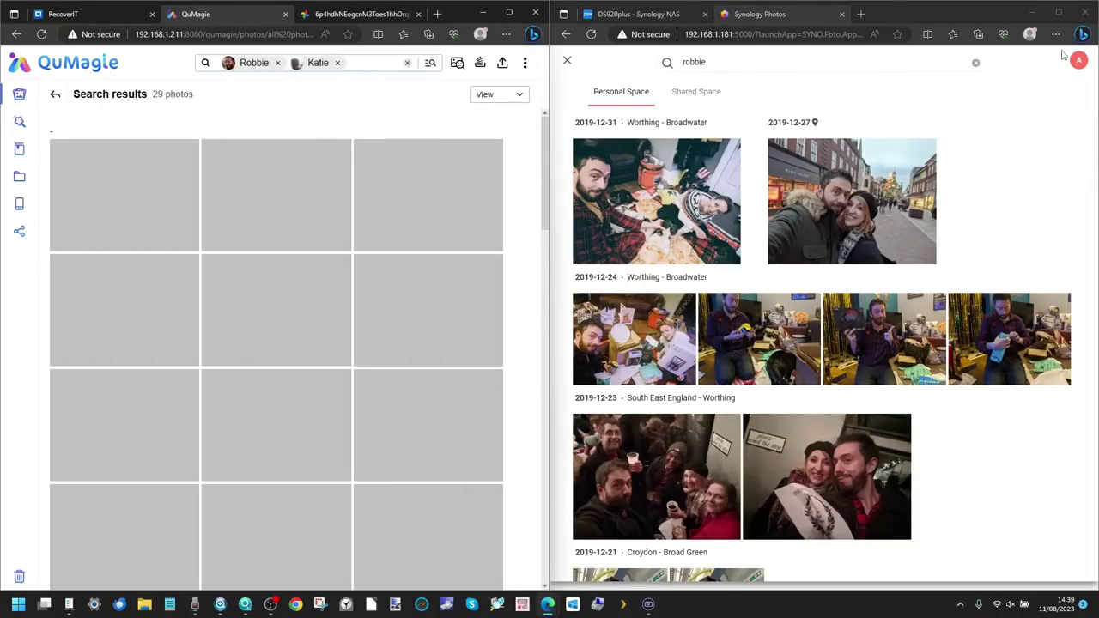
- Extend the Synology Photos search with the second person's first name and run it for both people
left_click(873, 64)
type("katie")
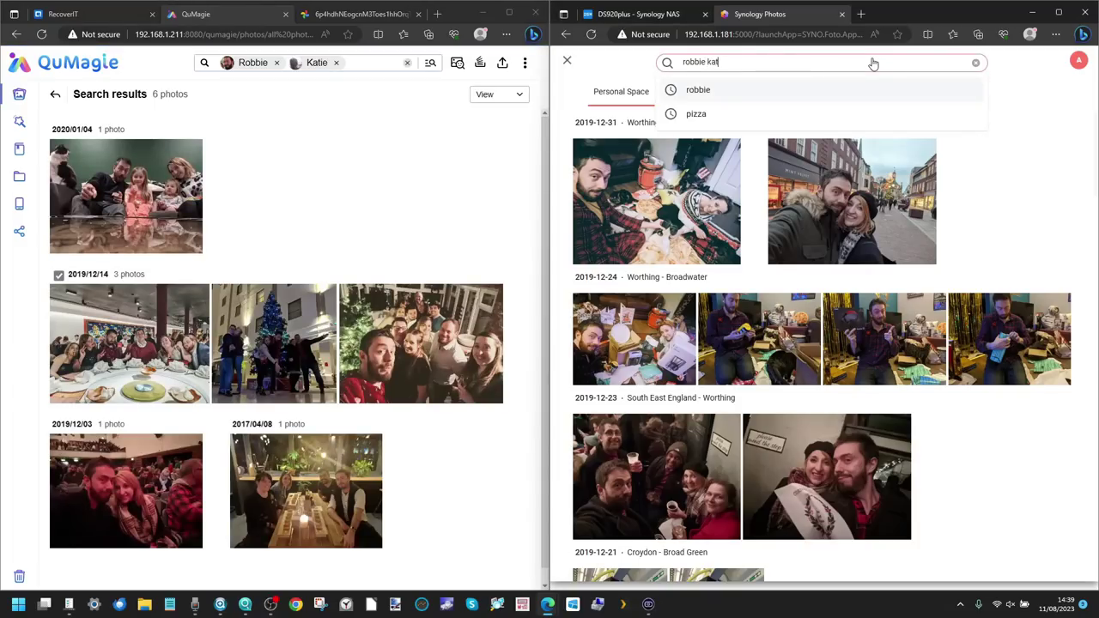
key("Return")
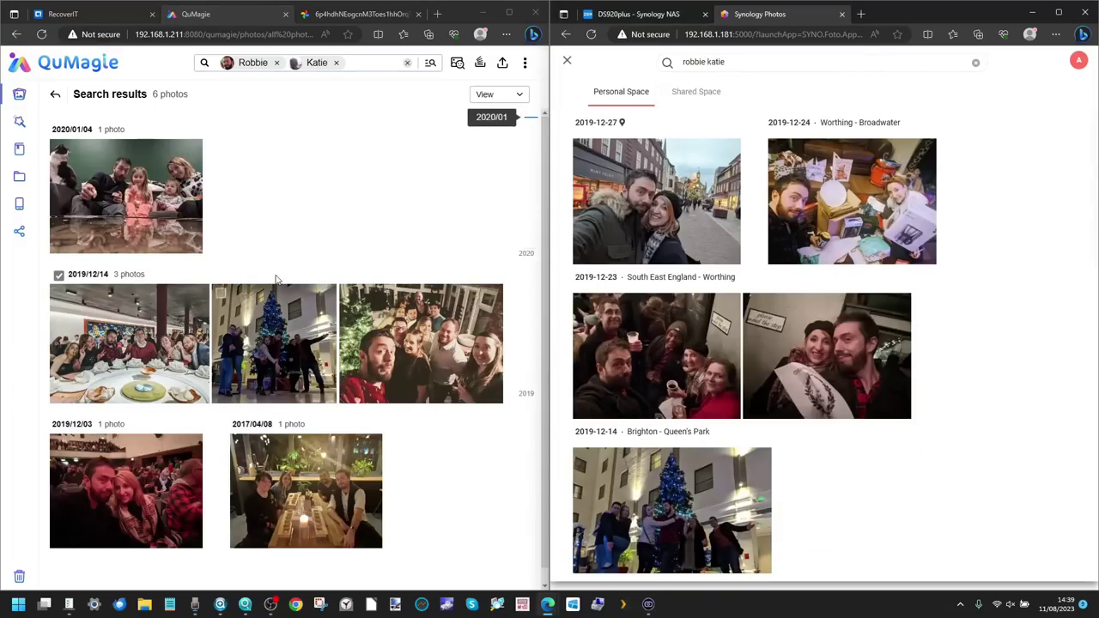
- Look through the photos matching both people in QuMagie and Synology Photos and compare the two result sets
scroll(276, 280, "down", 1)
scroll(775, 220, "down", 5)
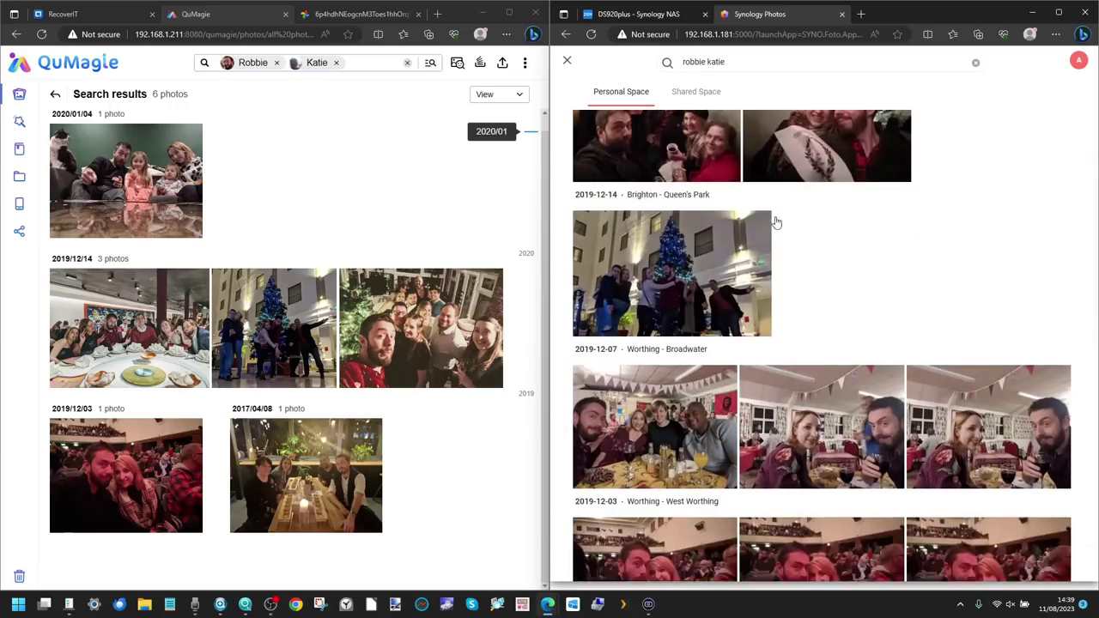
scroll(907, 295, "up", 3)
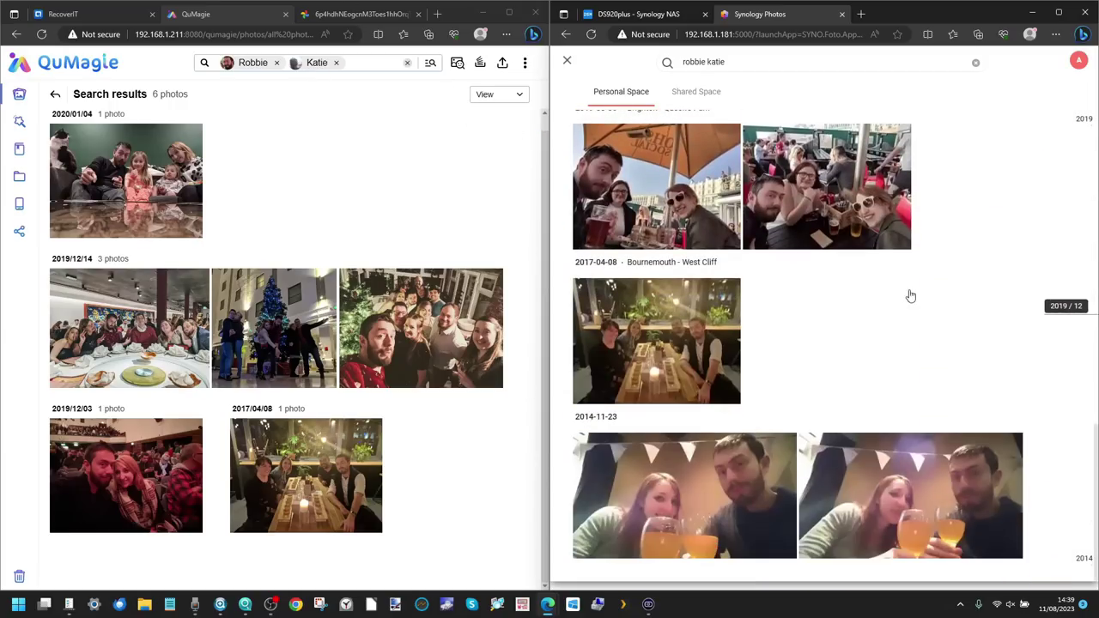
scroll(911, 294, "up", 2)
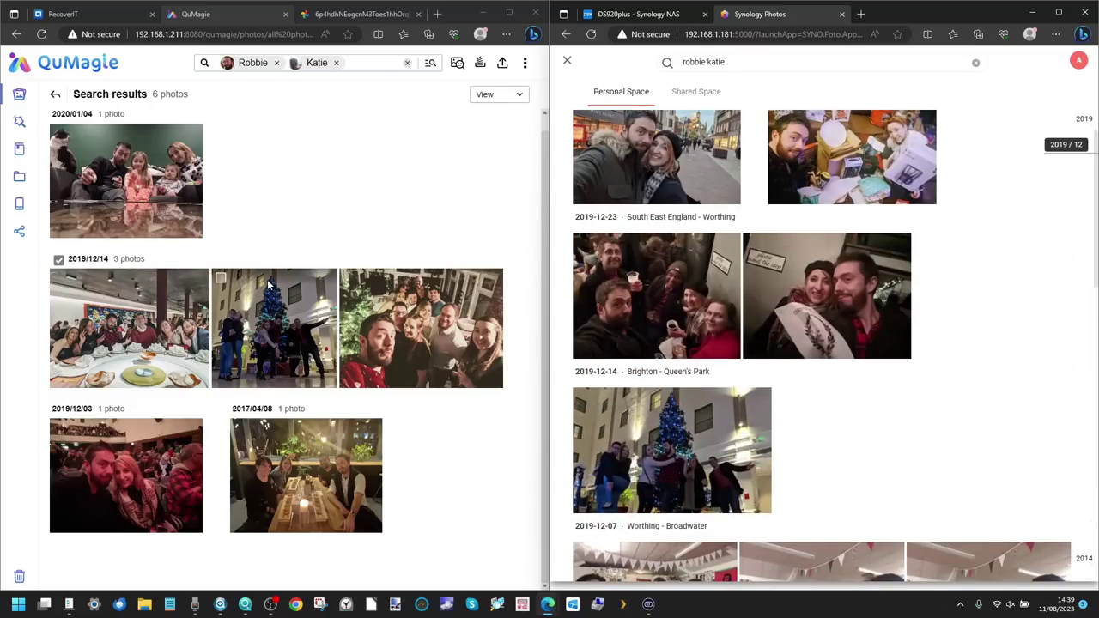
scroll(269, 286, "up", 1)
scroll(724, 237, "down", 5)
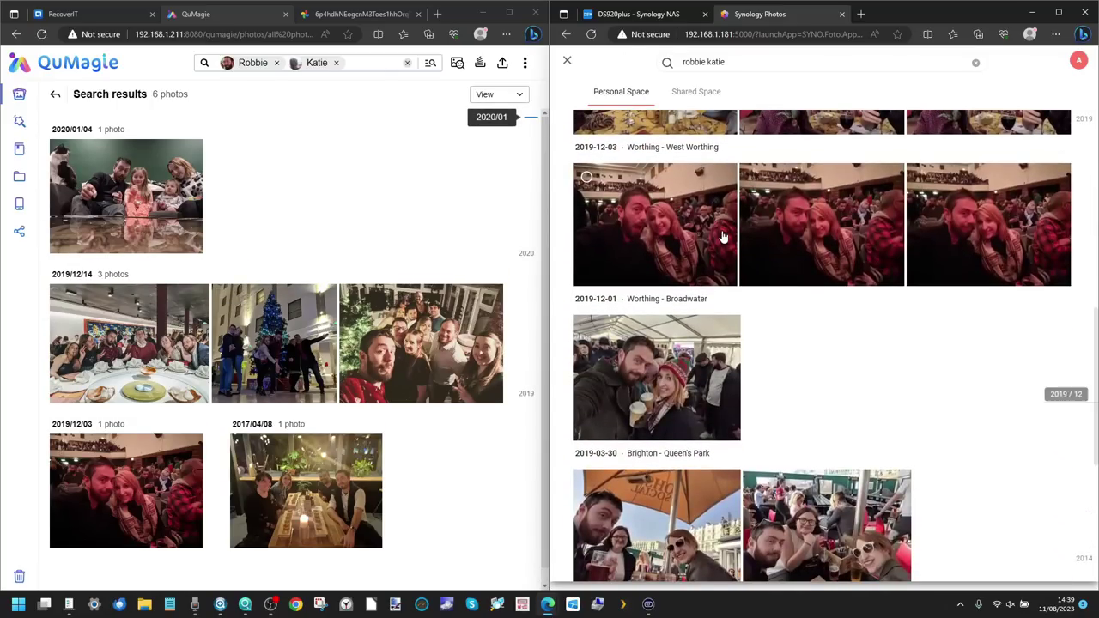
scroll(724, 237, "down", 3)
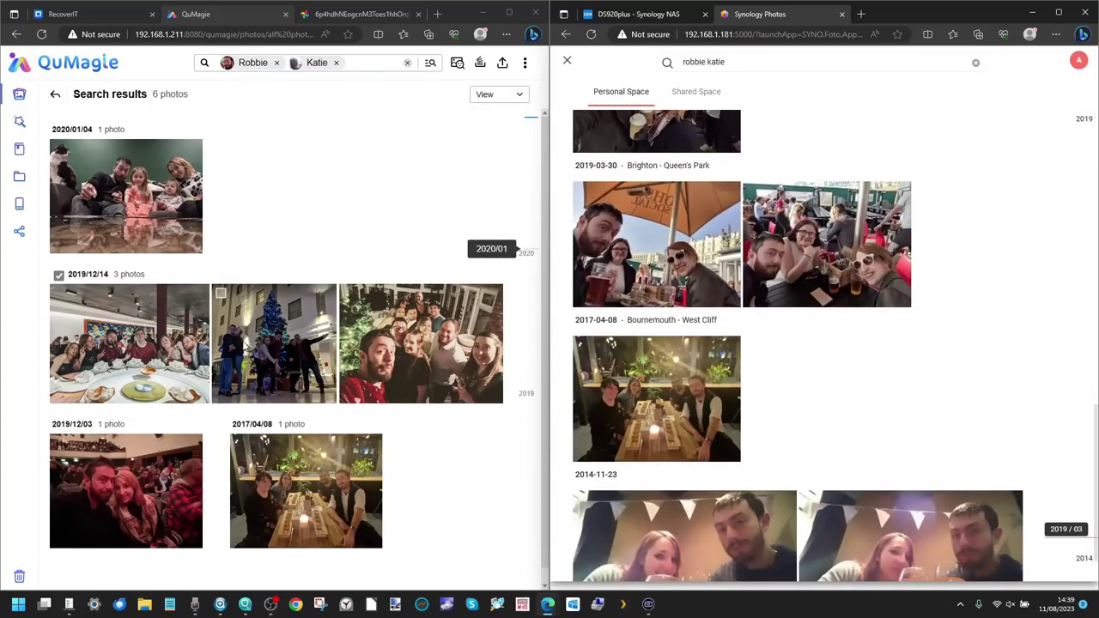
scroll(736, 390, "up", 8)
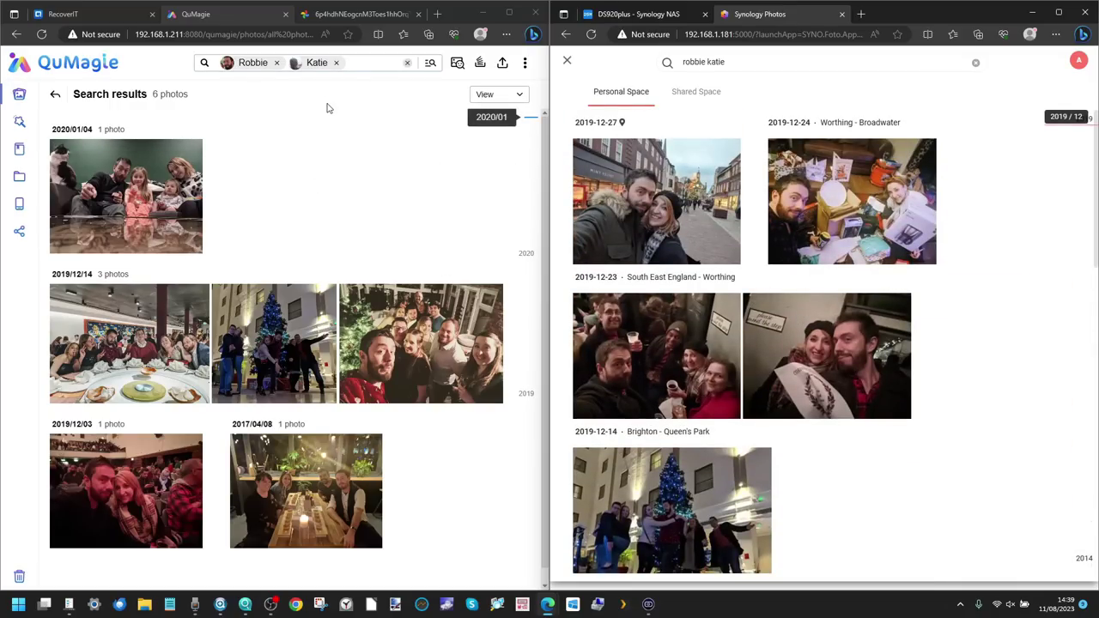
- Remove both person filters in QuMagie and try searching for the two first names together as plain text
left_click(762, 63)
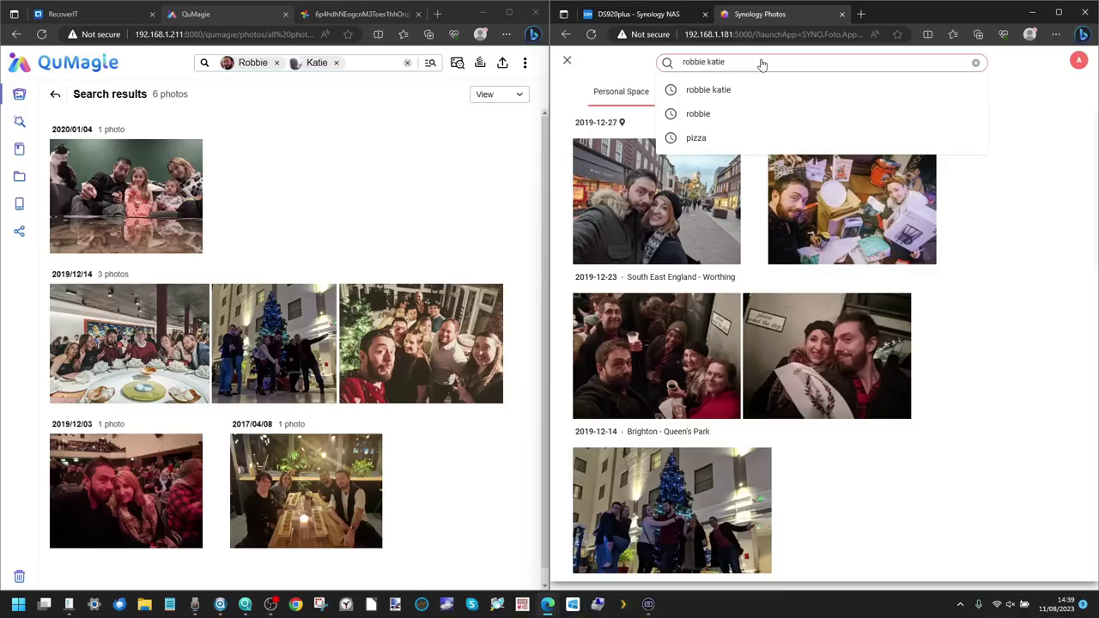
left_click(282, 64)
key("BackSpace")
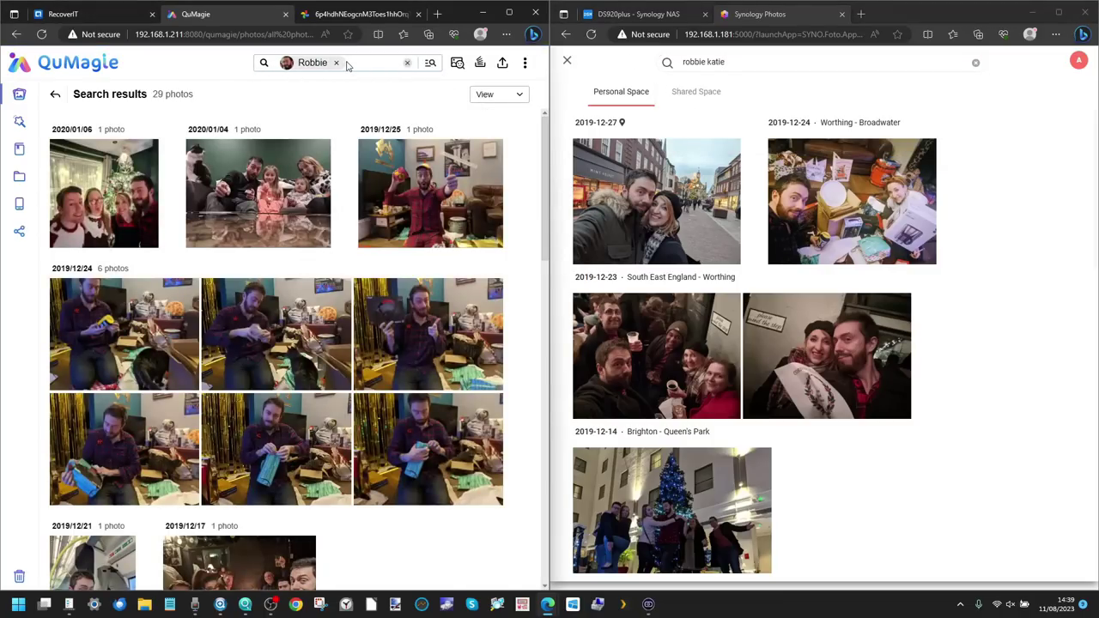
left_click(335, 62)
type("robbie k")
key("Return")
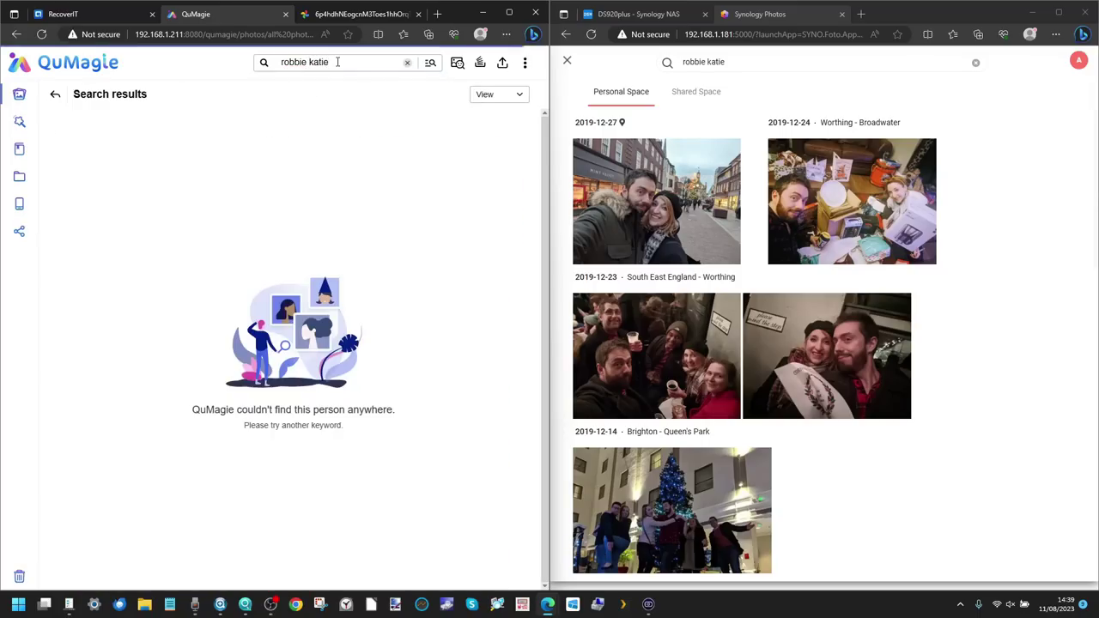
- Clear the searches in QuMagie and Synology Photos and return both to their full photo timelines
left_click(408, 66)
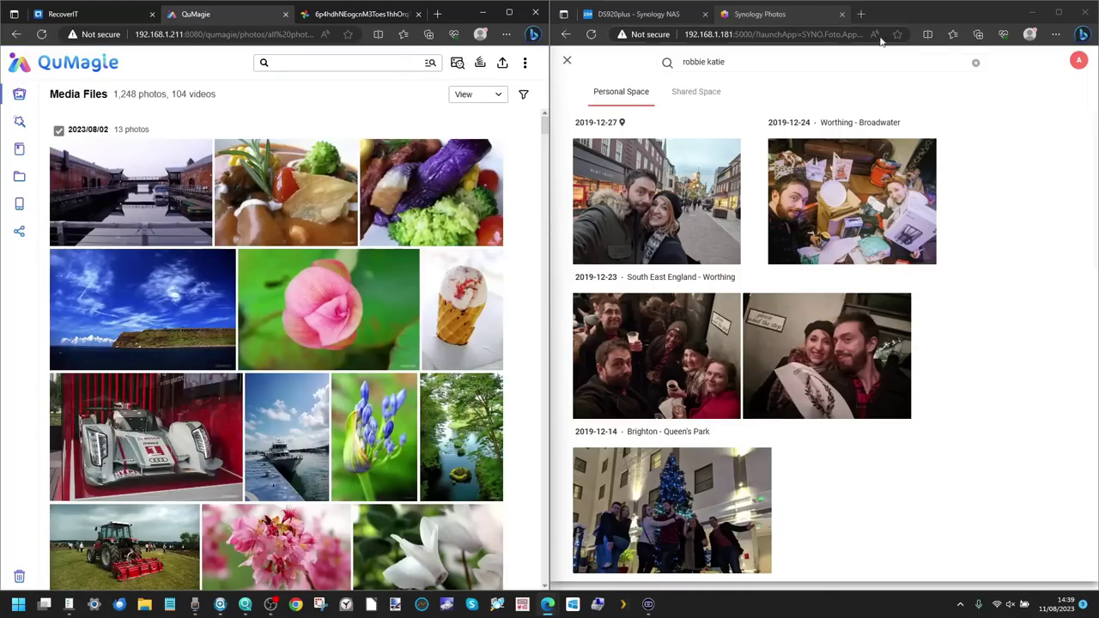
left_click(977, 62)
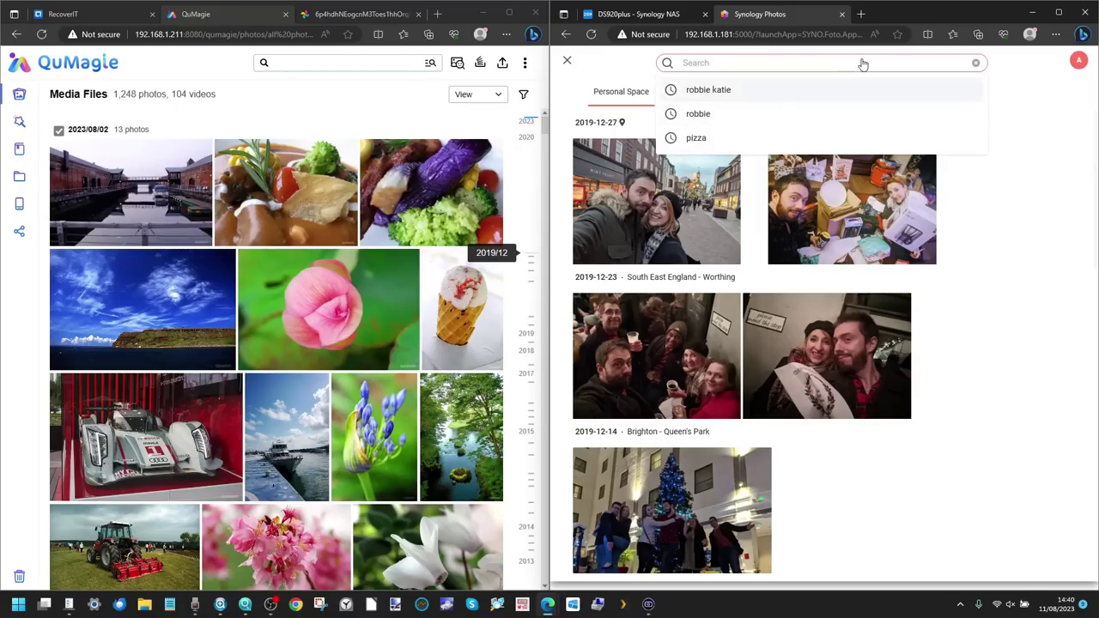
left_click(587, 73)
left_click(567, 64)
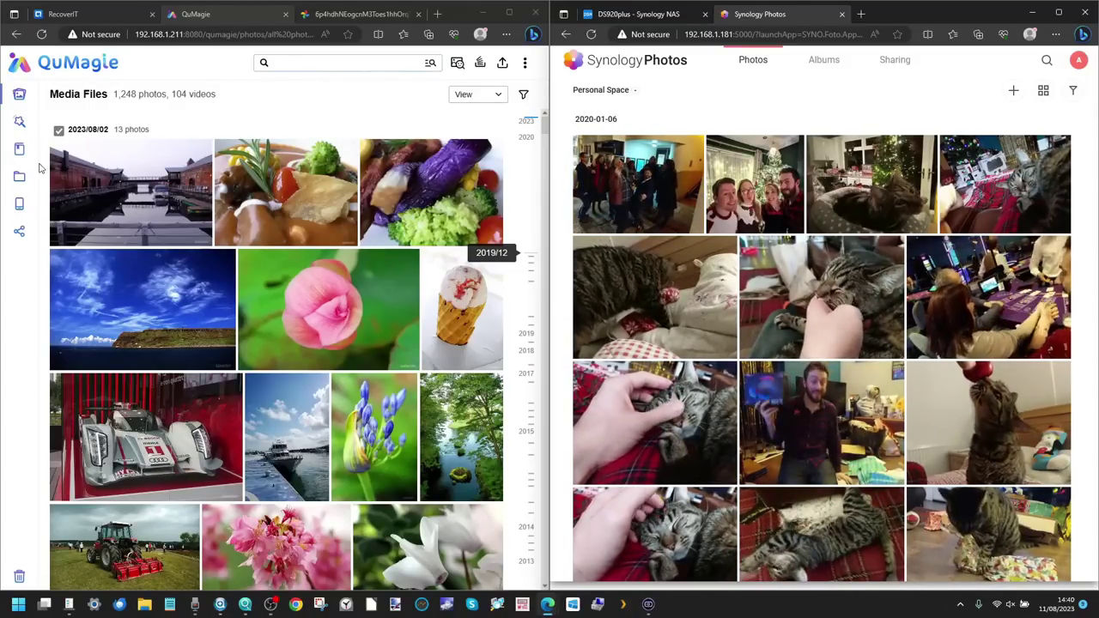
- Check QuMagie's navigation sections and the choice between Personal Space and Shared Space in Synology Photos
mouse_move(24, 176)
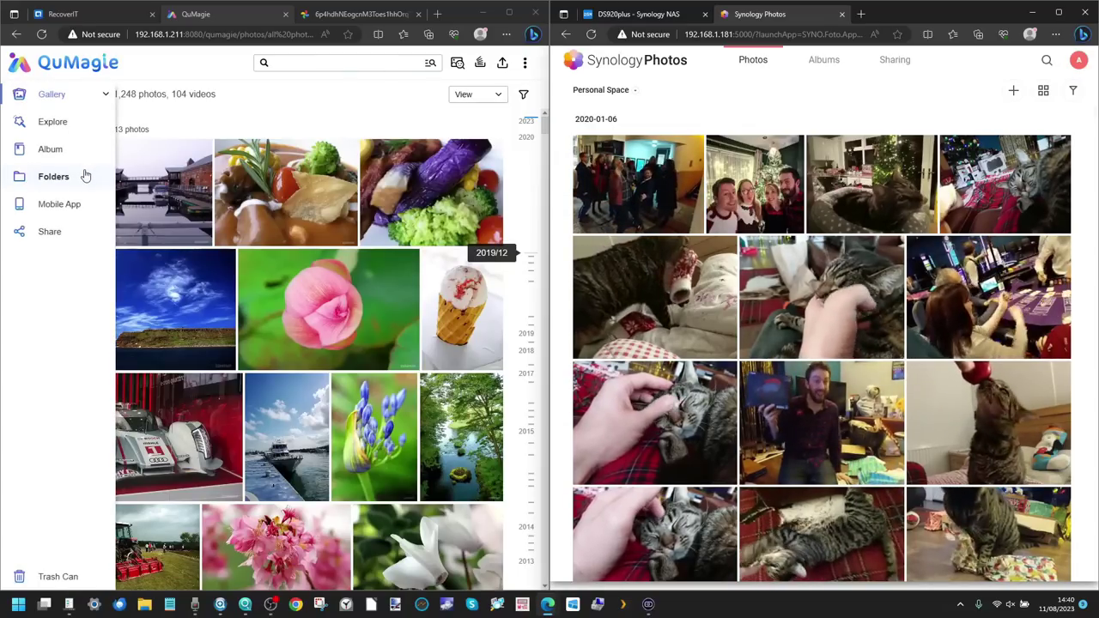
left_click(635, 91)
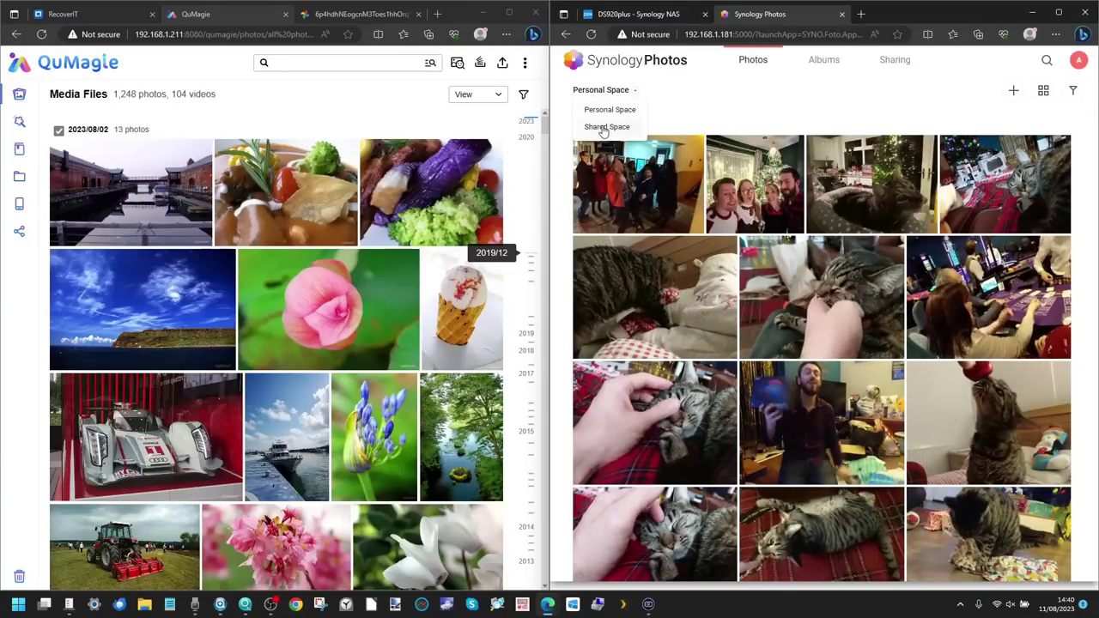
left_click(878, 101)
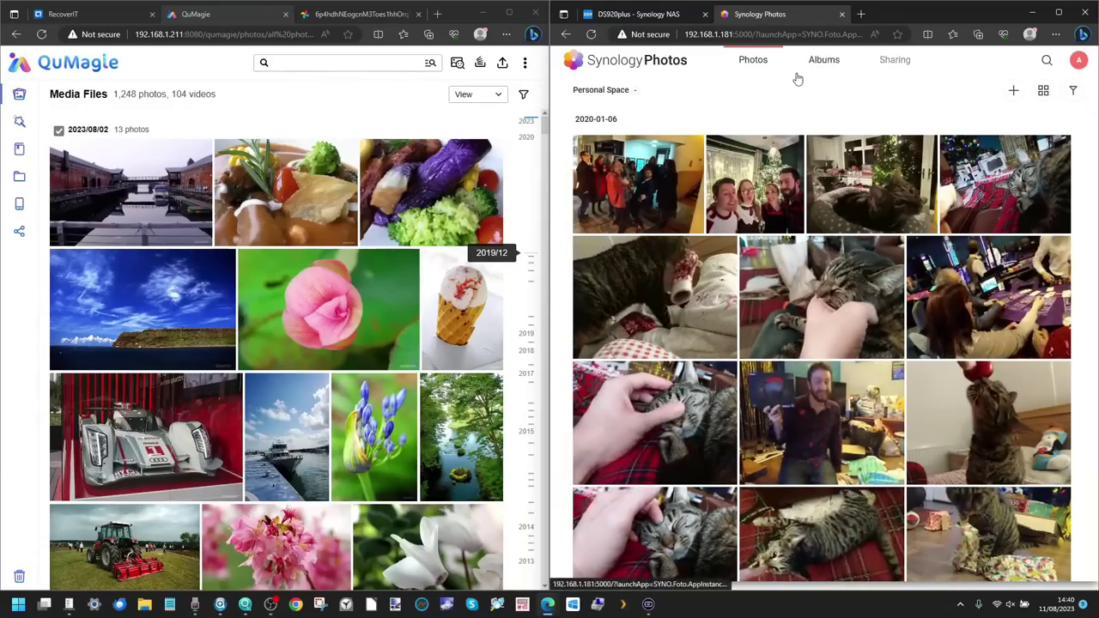
left_click(630, 90)
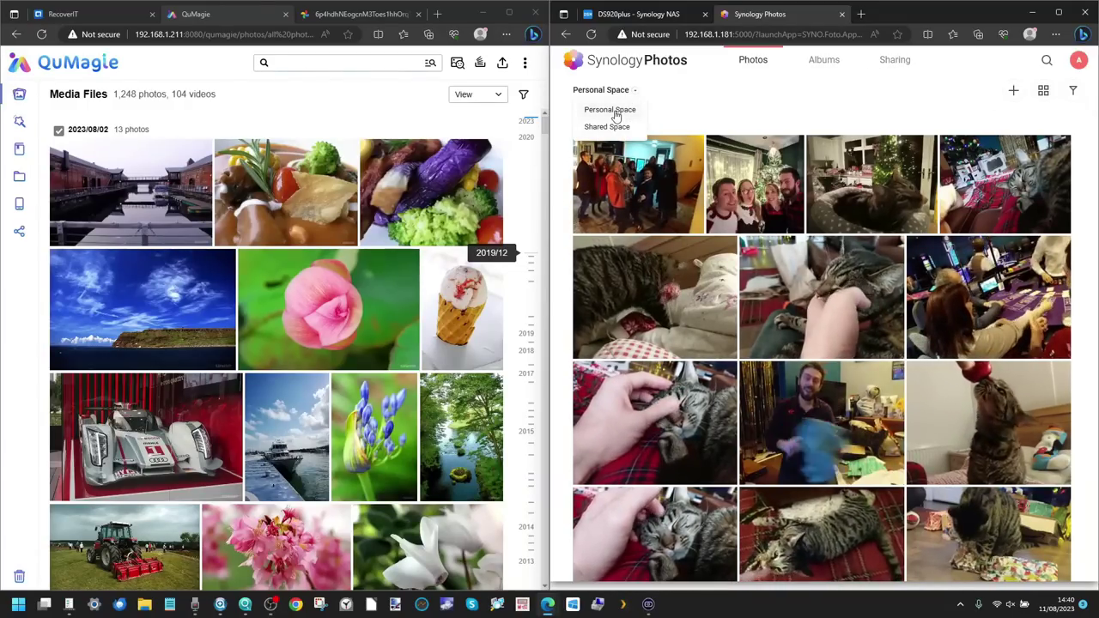
- Review the Personal, Shared Space and Global settings of Synology Photos and close them without saving
left_click(1080, 64)
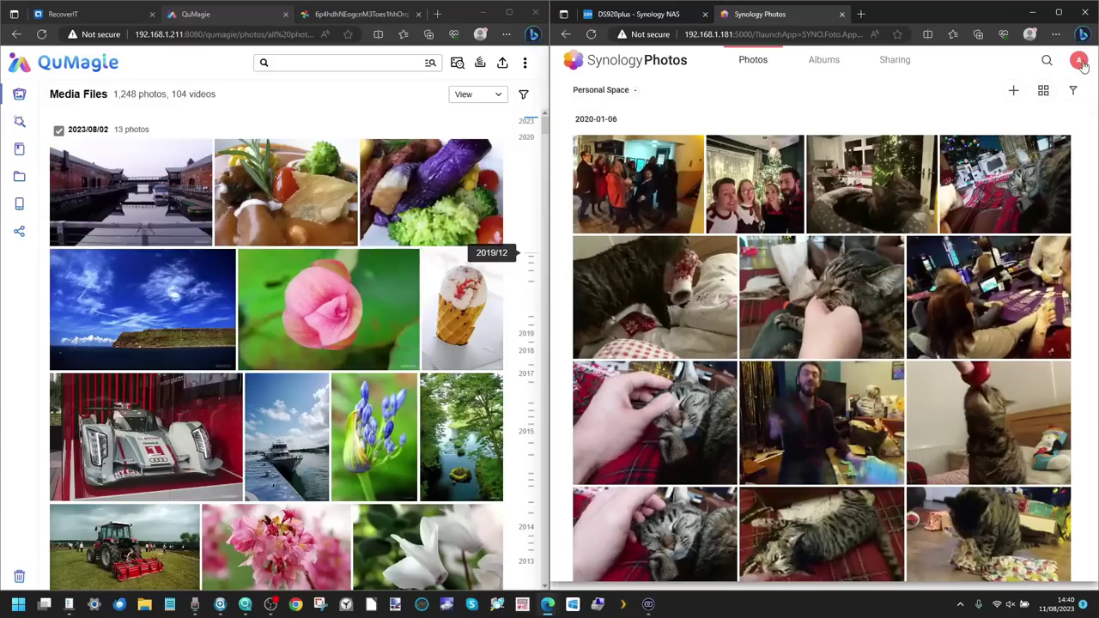
left_click(1039, 101)
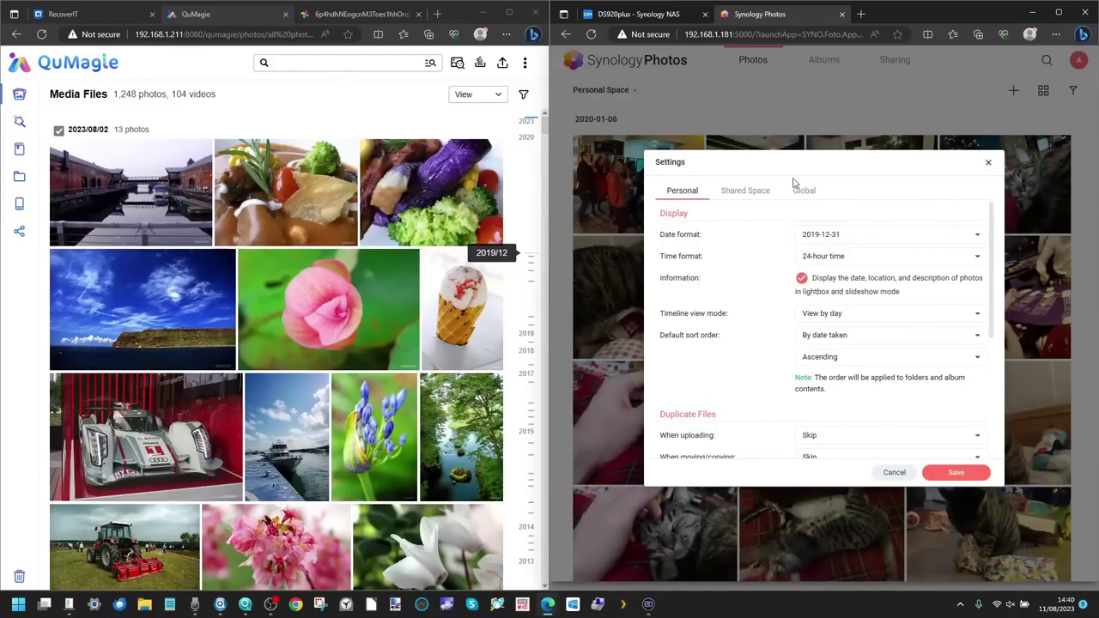
left_click(739, 194)
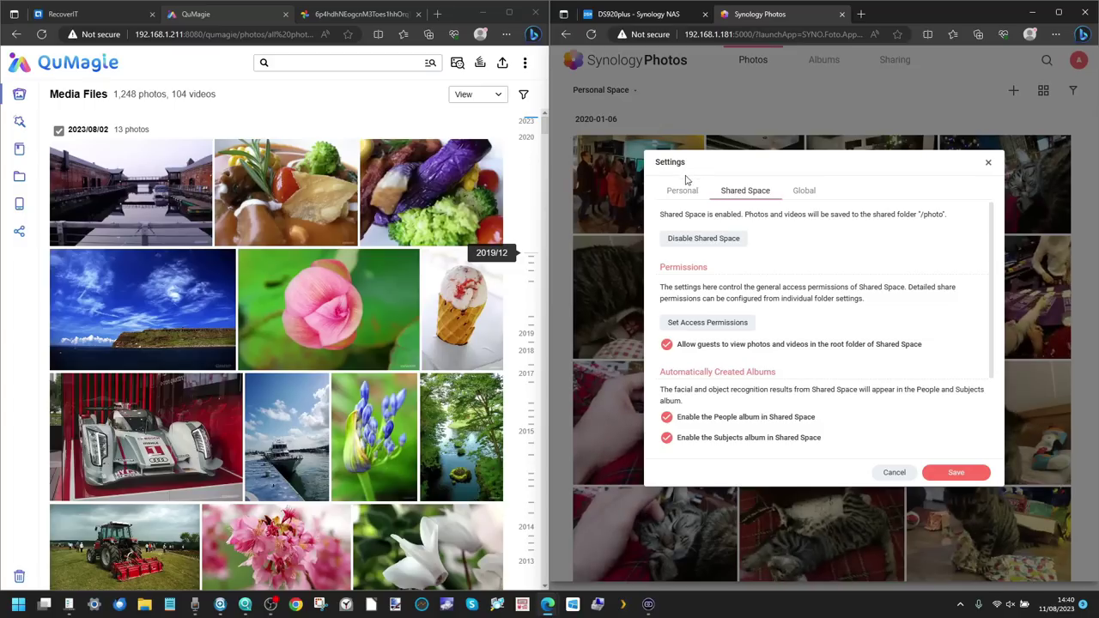
left_click(815, 194)
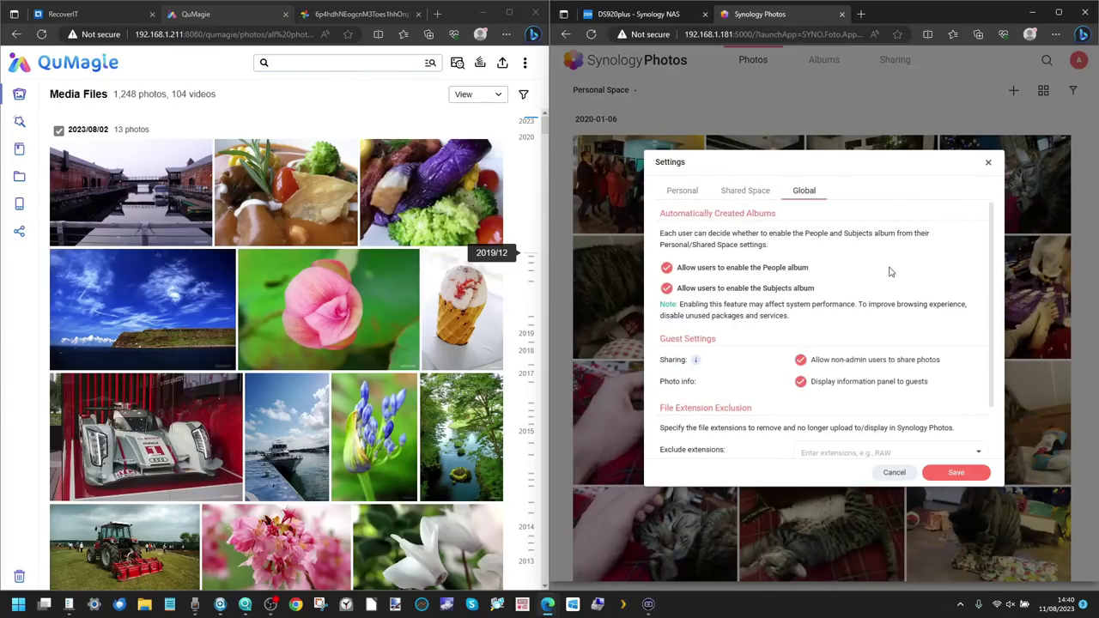
scroll(891, 272, "down", 2)
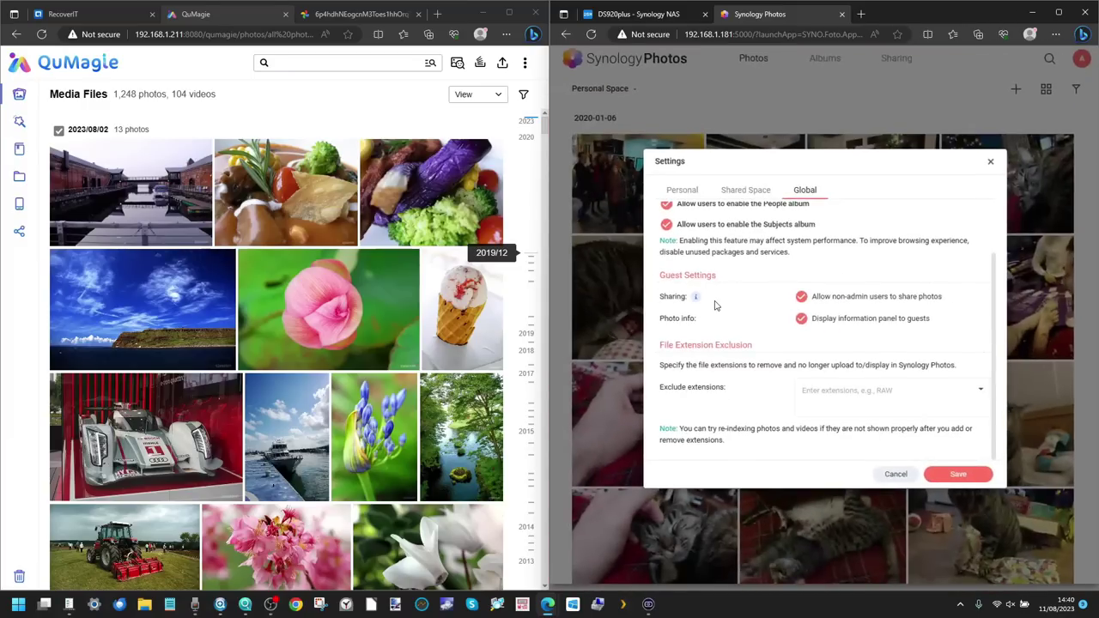
left_click(990, 162)
- Open the album overview in QuMagie
left_click(324, 113)
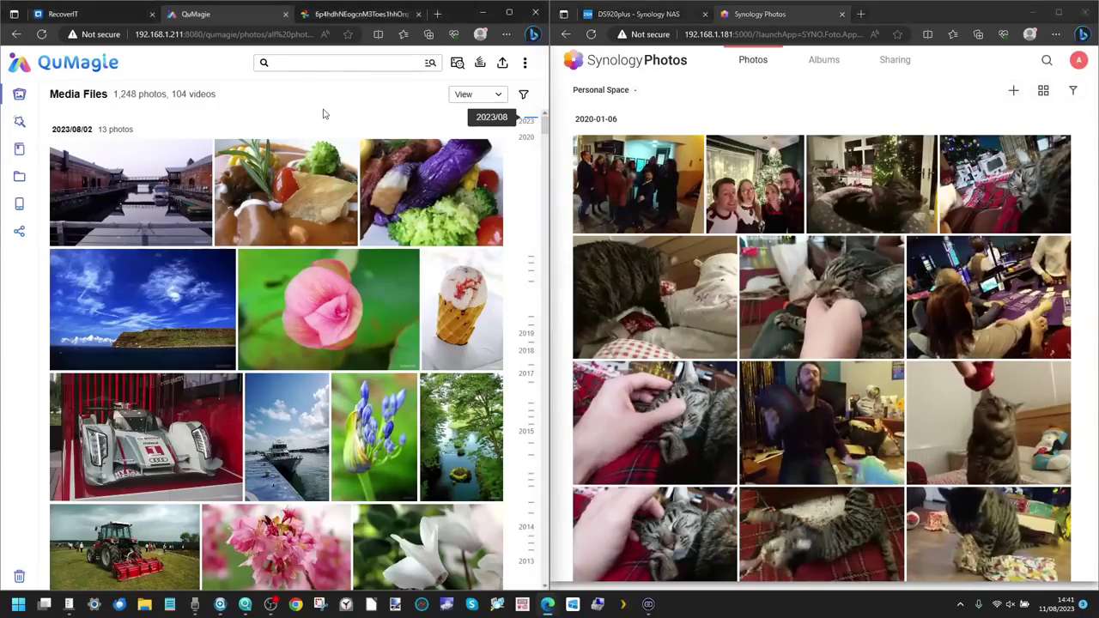
mouse_move(16, 96)
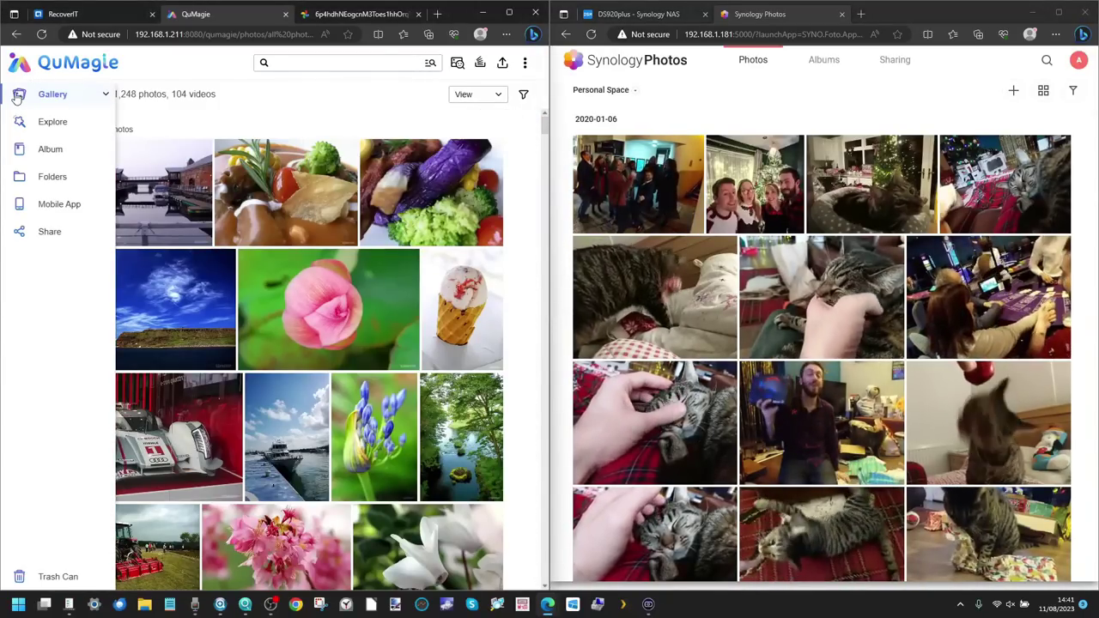
left_click(49, 150)
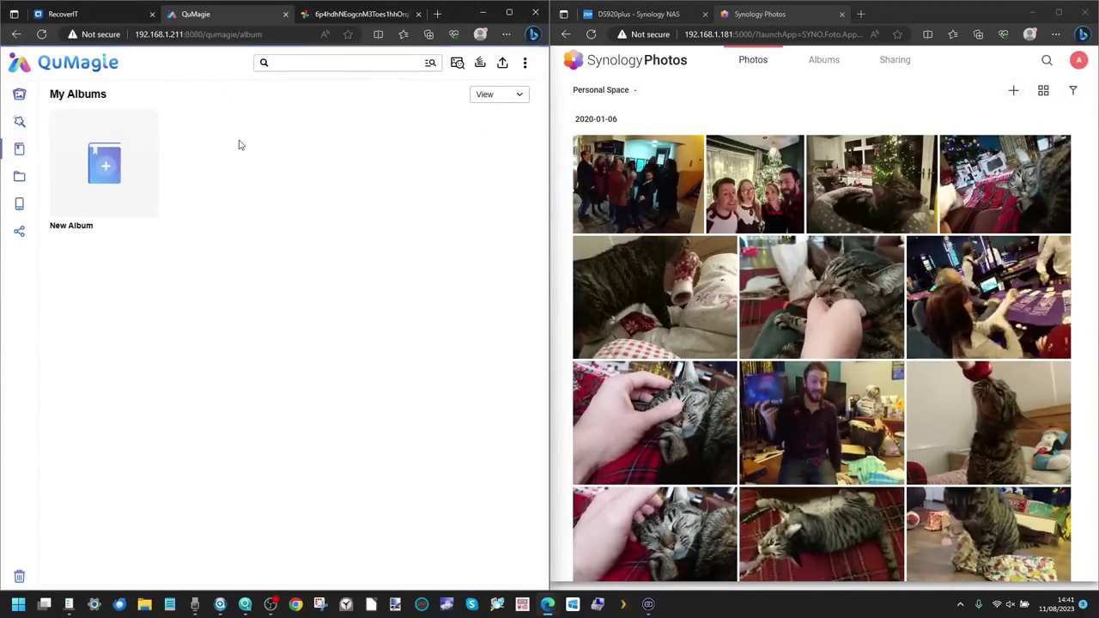
- View Photo Station's details in the QNAP App Center and return to QuMagie's photo gallery at January 2020
left_click(112, 11)
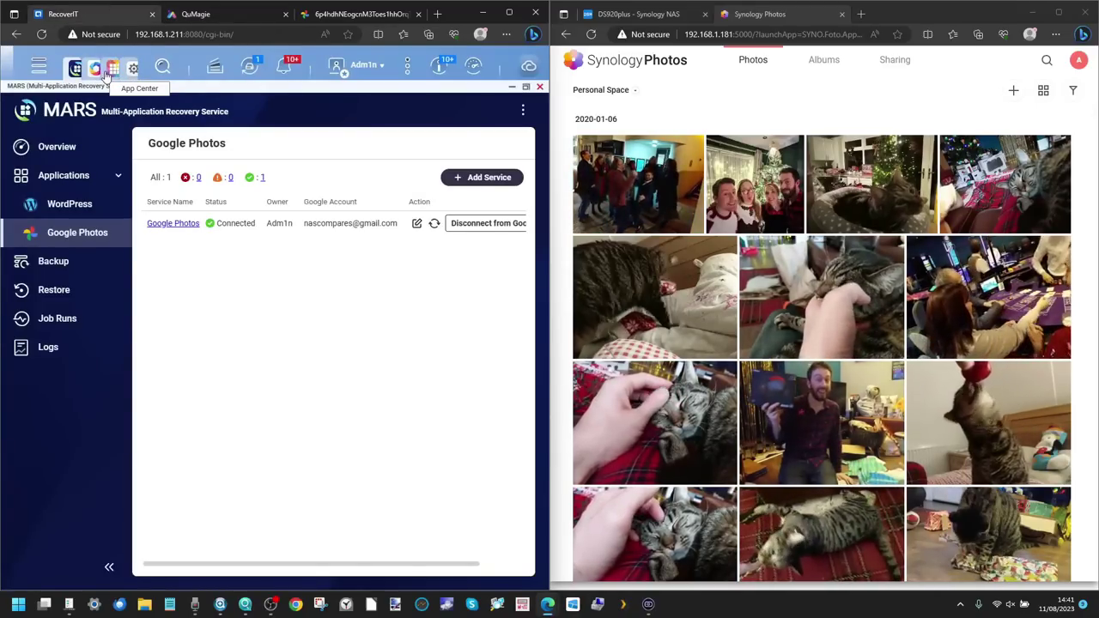
left_click(109, 71)
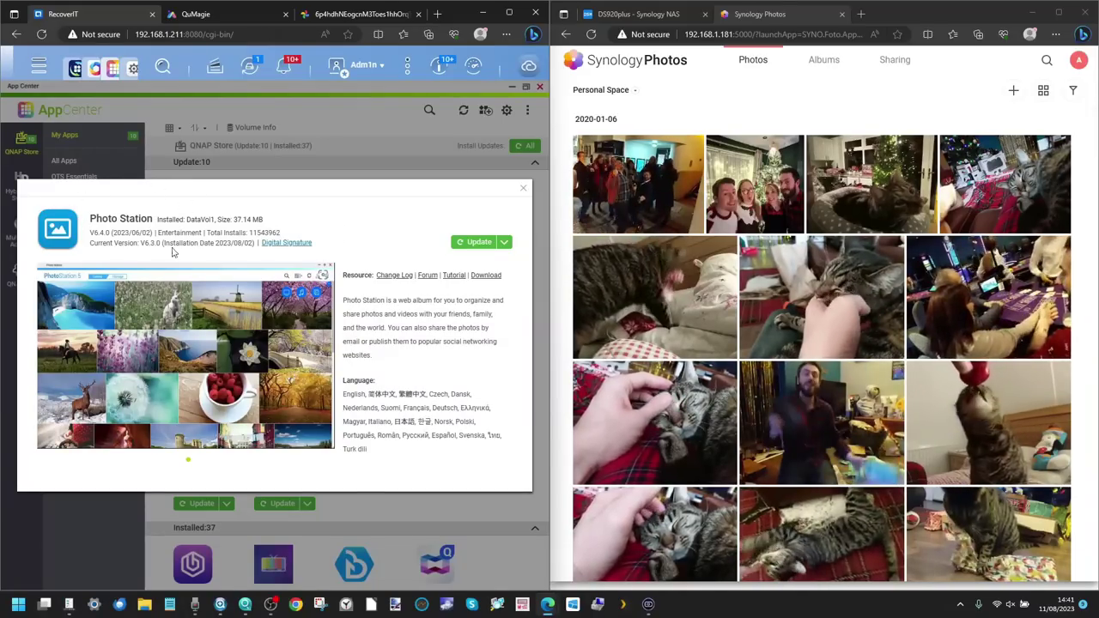
left_click(181, 15)
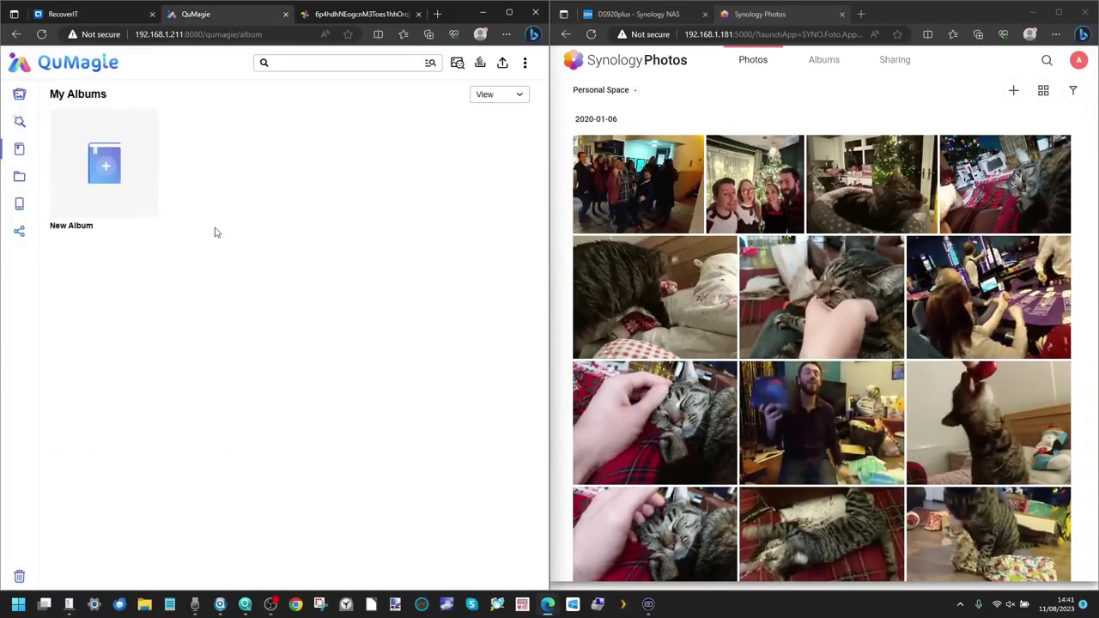
left_click(19, 94)
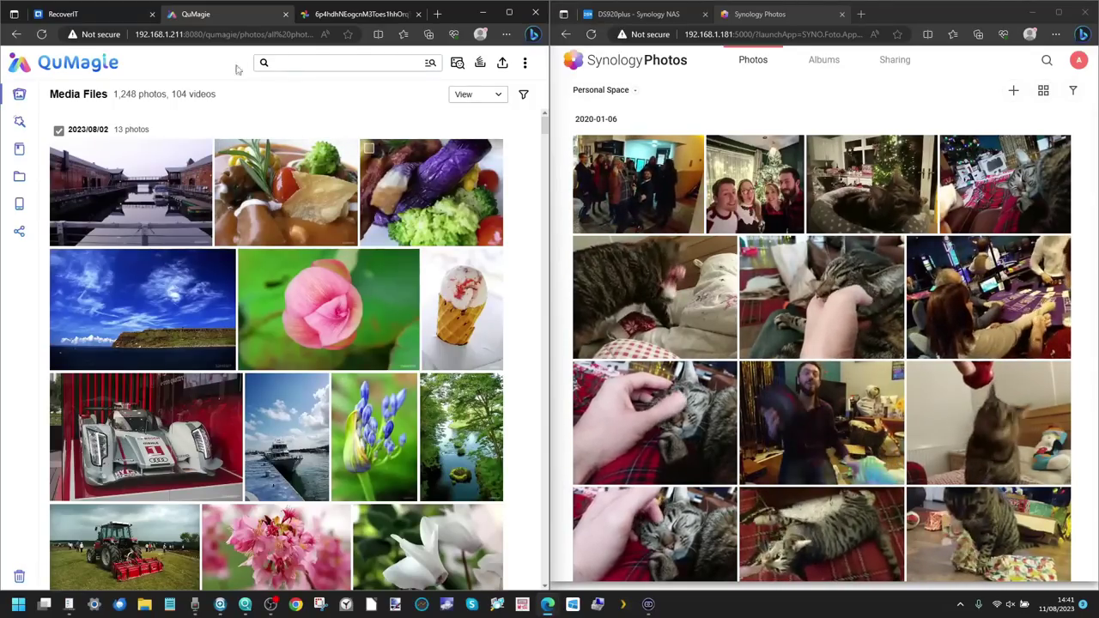
left_click(103, 14)
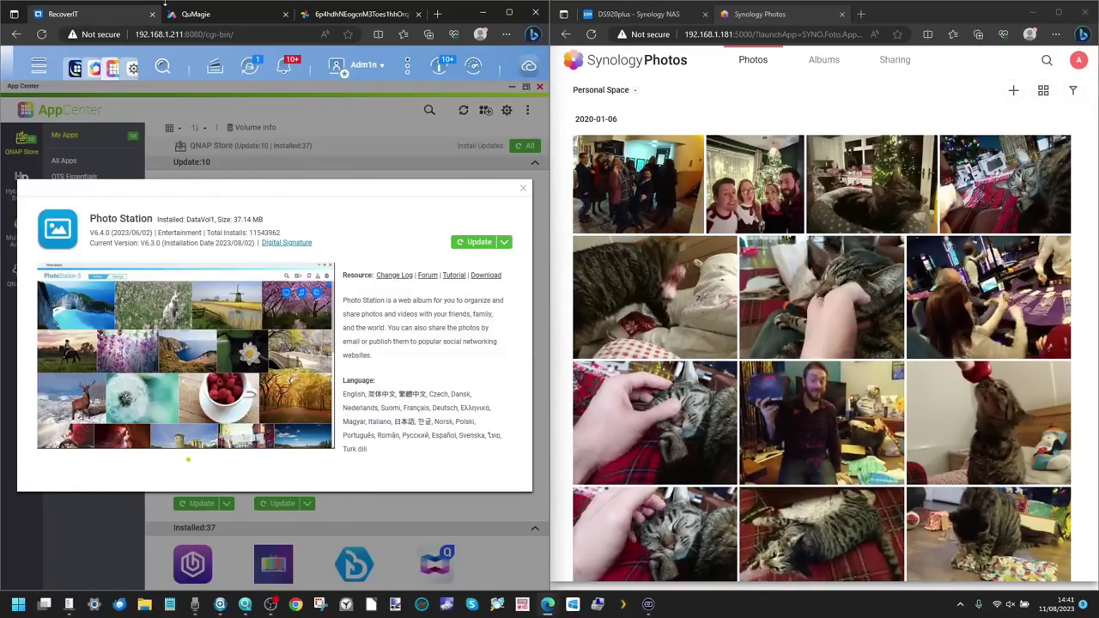
left_click(227, 16)
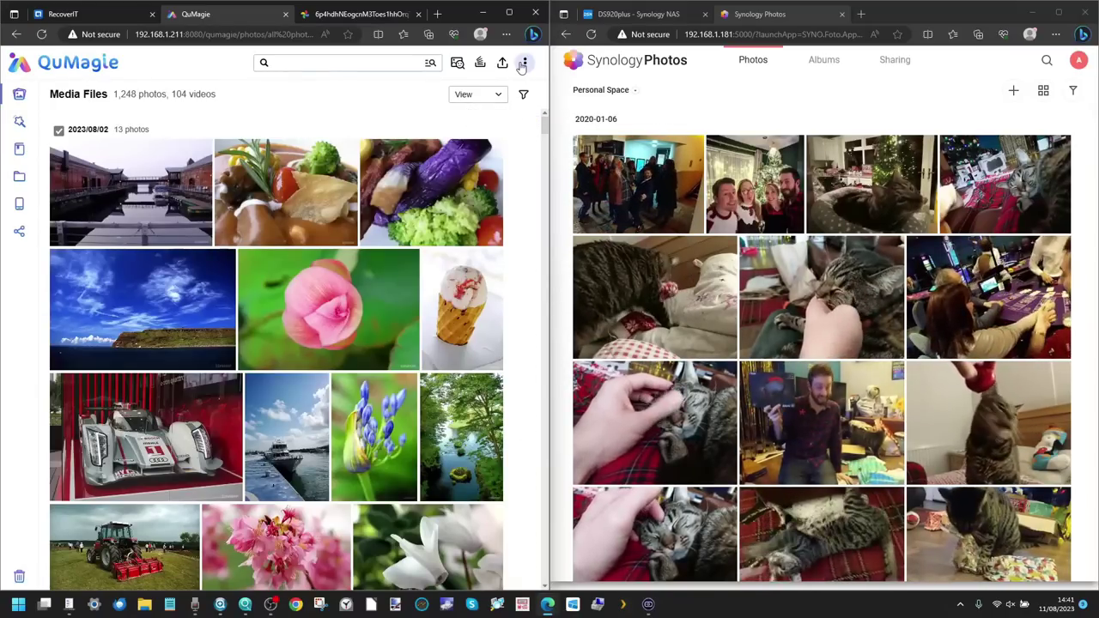
left_click(526, 121)
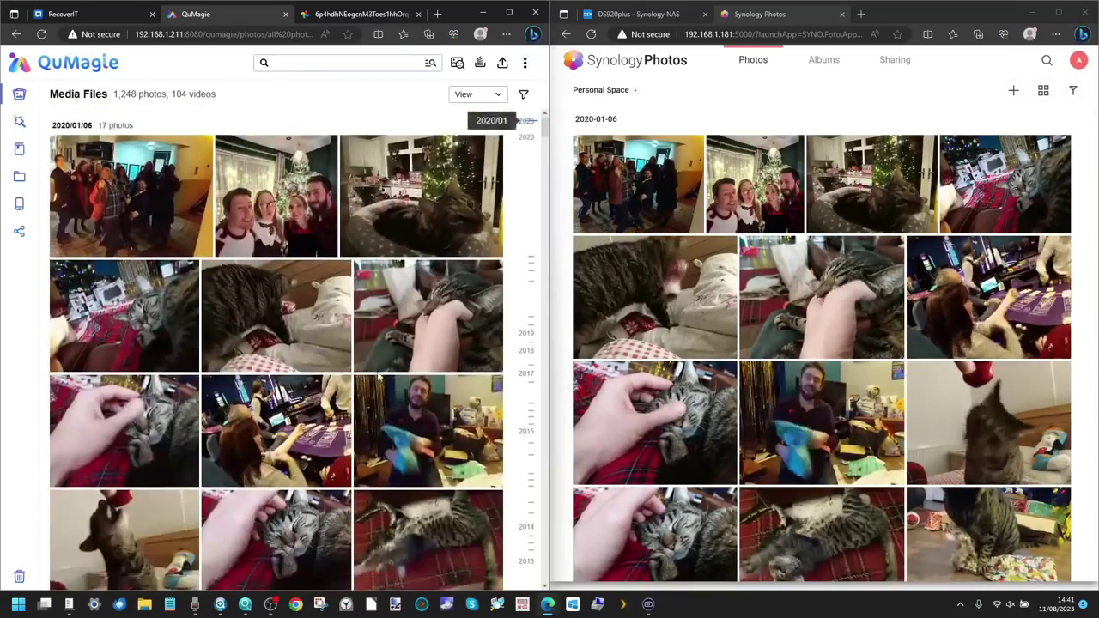
- View QuMagie's albums and open the Multimedia folder in its folder view
left_click(39, 150)
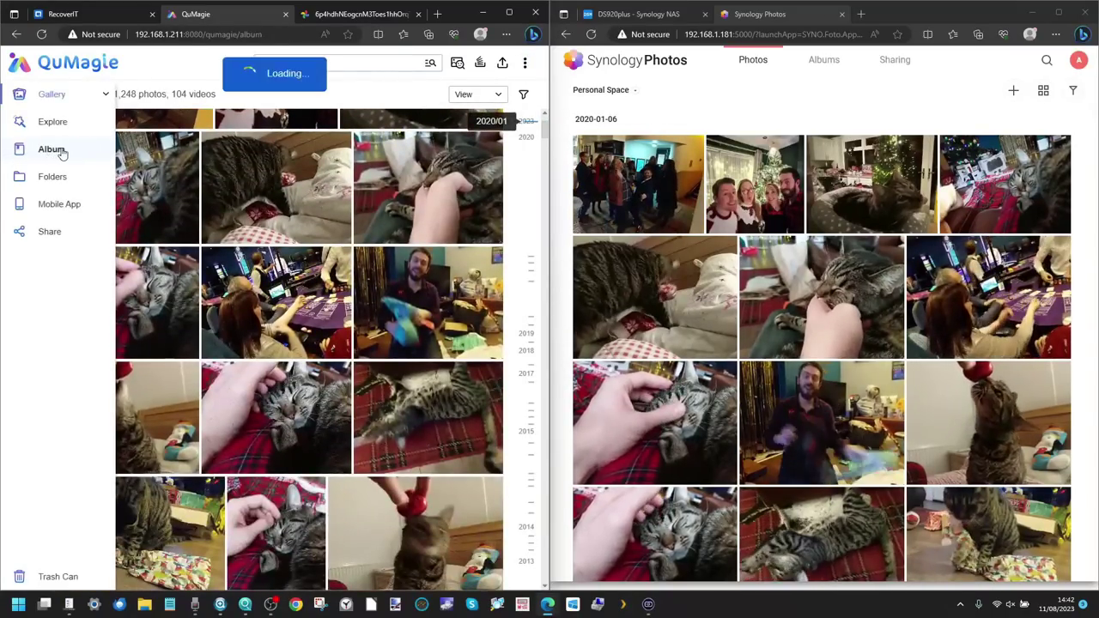
left_click(53, 175)
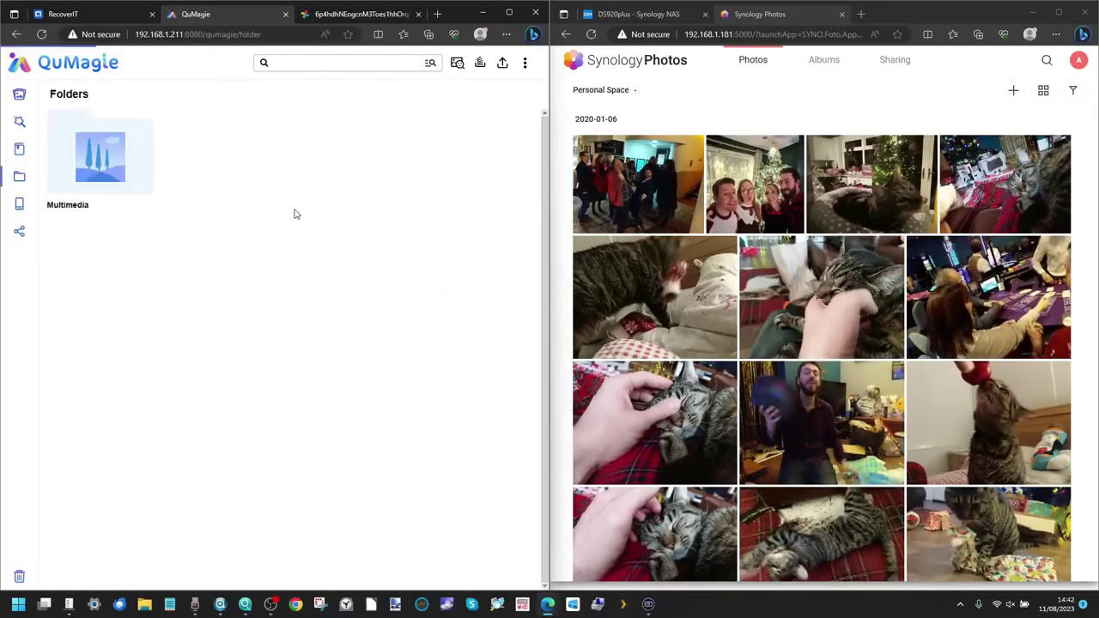
left_click(102, 150)
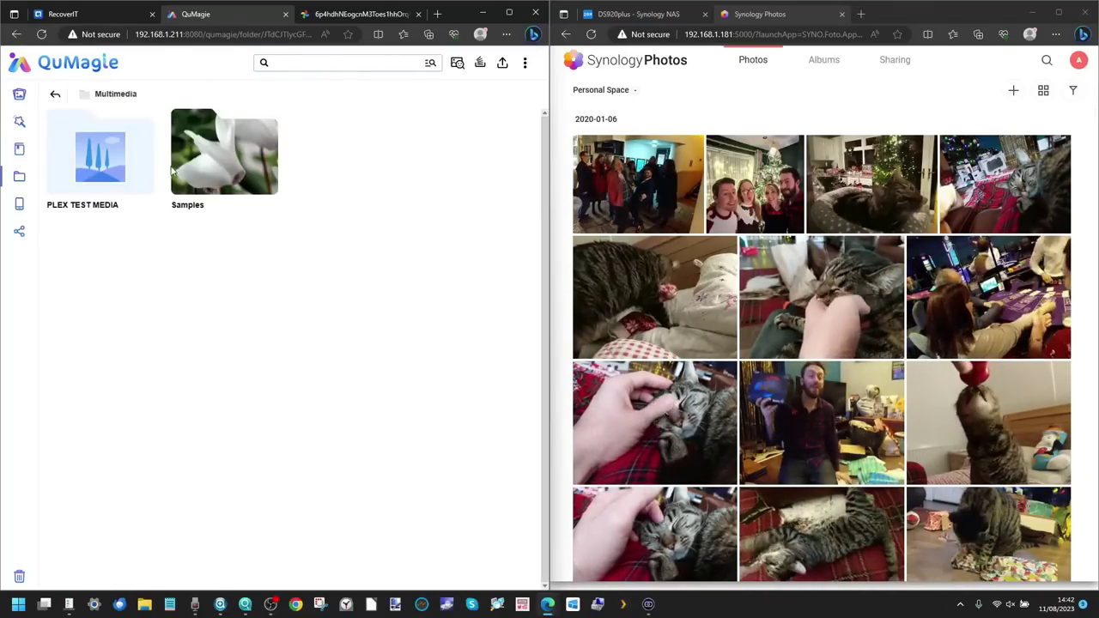
- Switch to the Synology DSM desktop and open File Station to view the NAS's shared folders
left_click(640, 15)
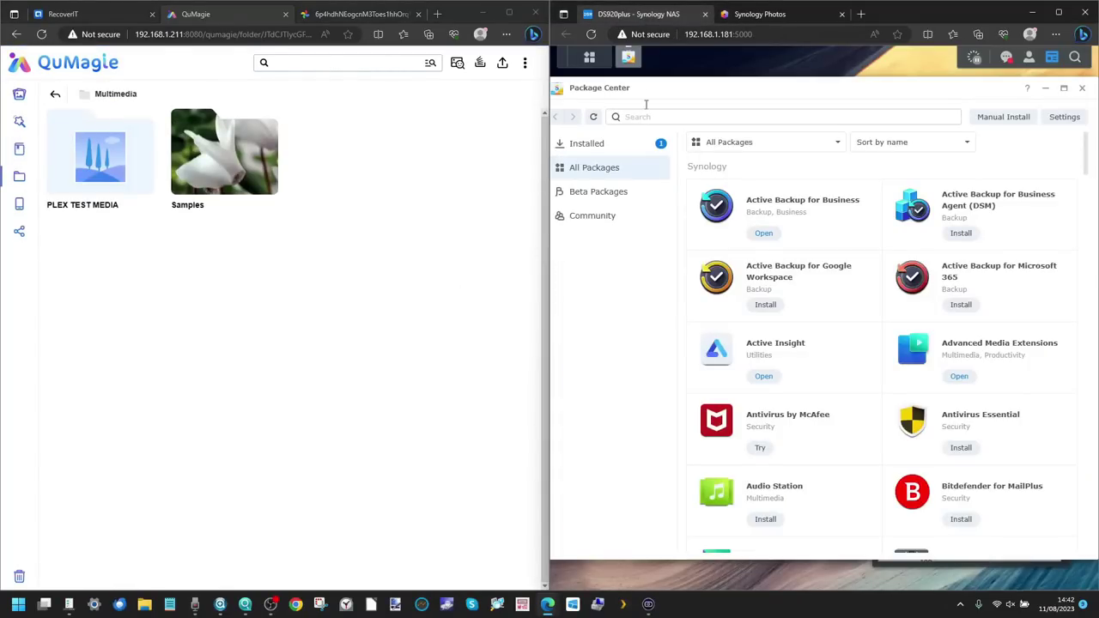
left_click(564, 53)
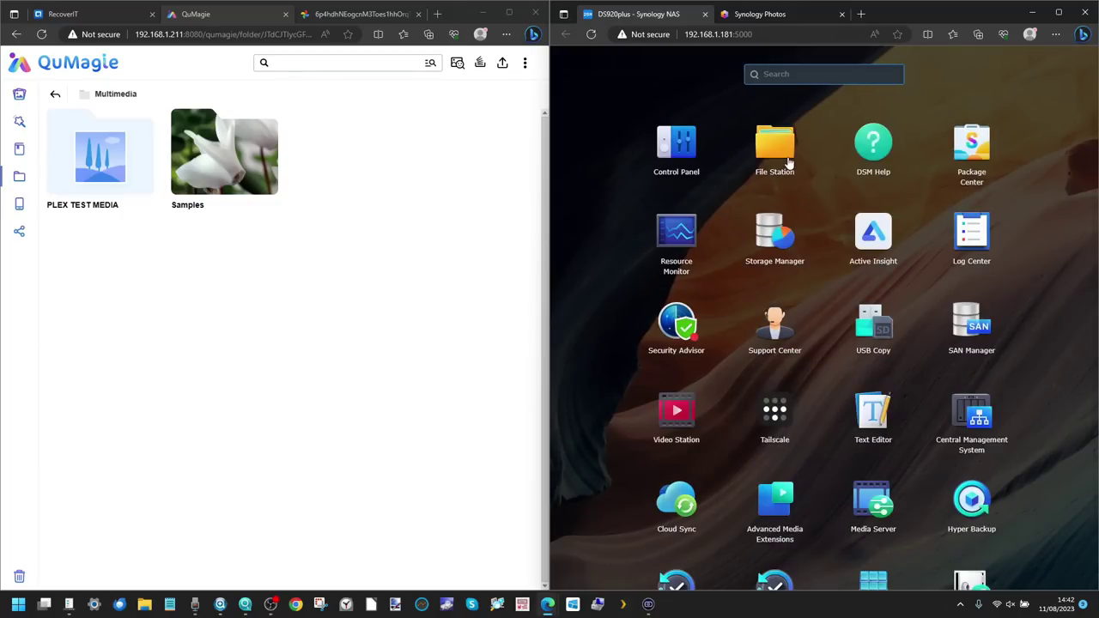
left_click(774, 146)
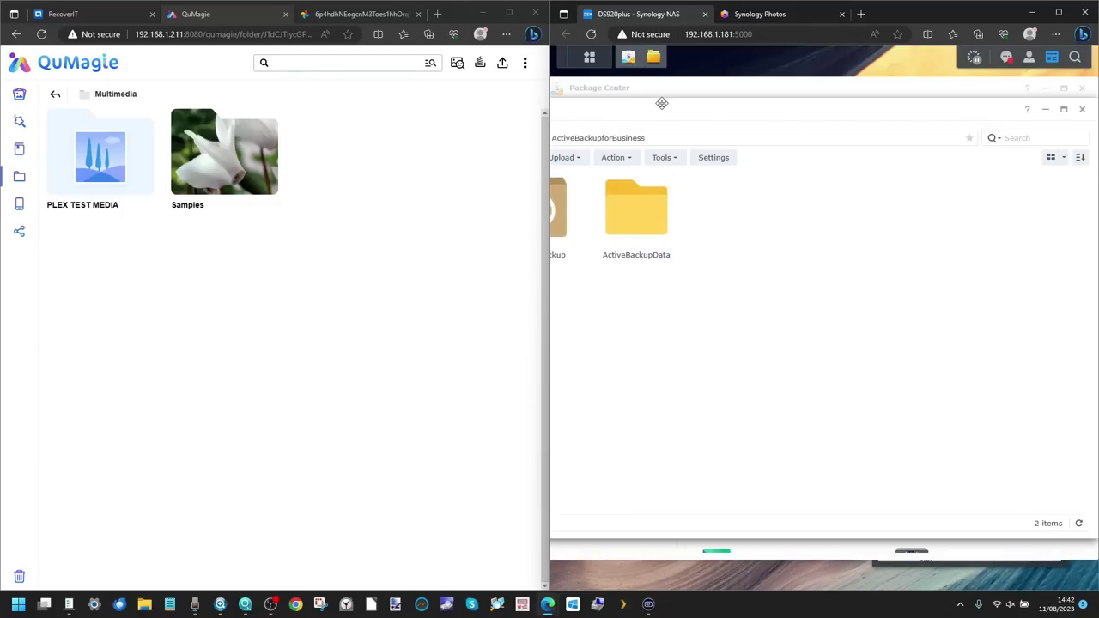
- Open the Things categories in QuMagie's Explore section
left_click(26, 96)
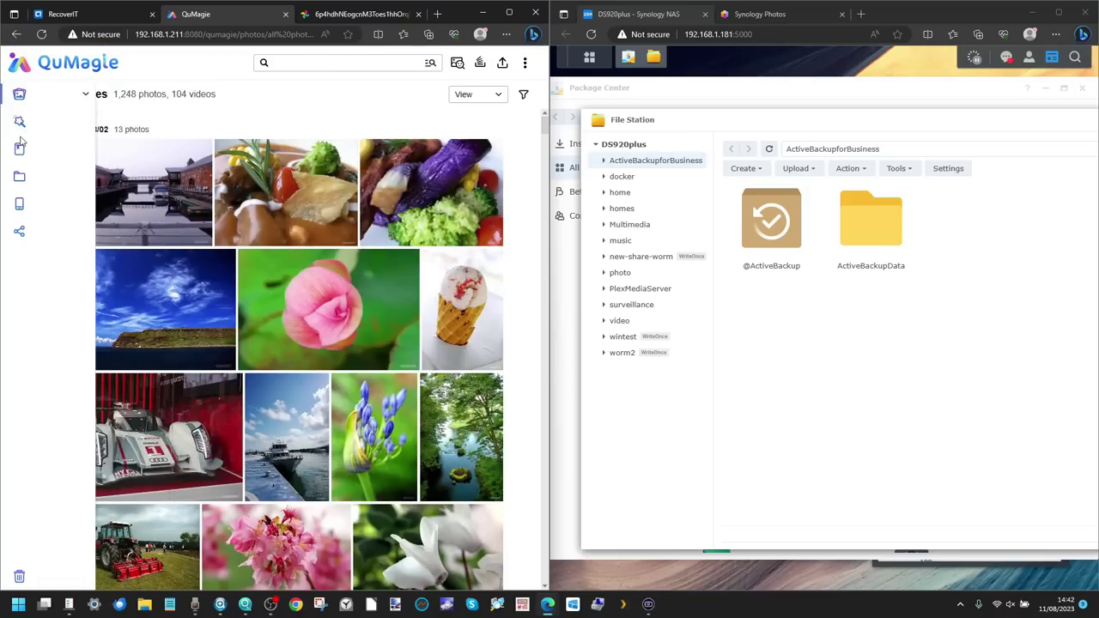
left_click(64, 126)
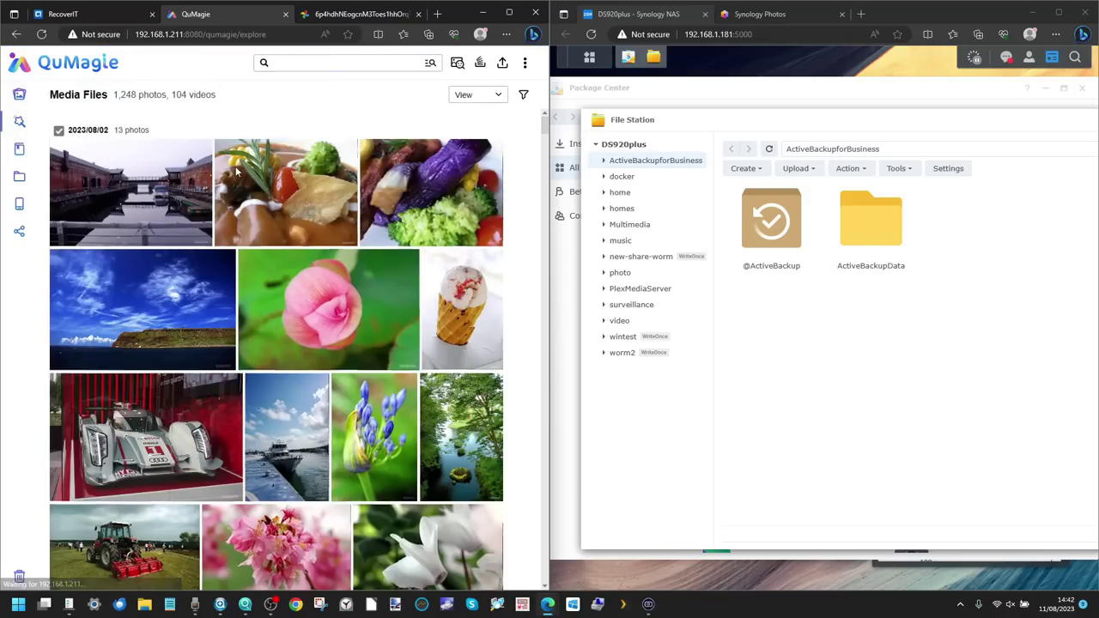
left_click(233, 154)
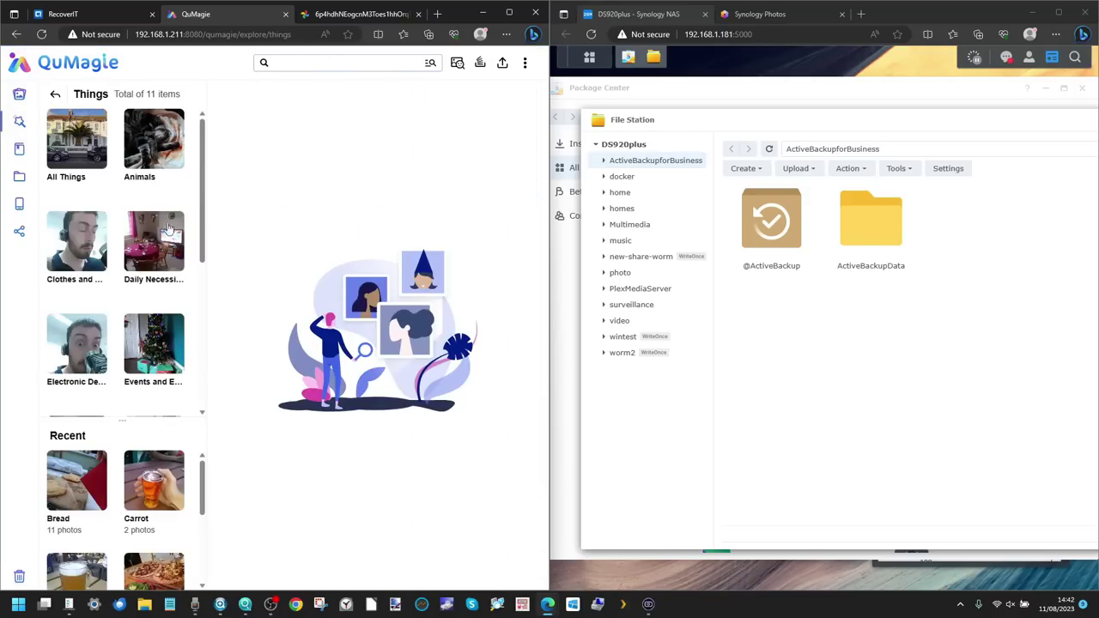
- Return to Synology Photos and search the Personal Space for "tree"
left_click(734, 14)
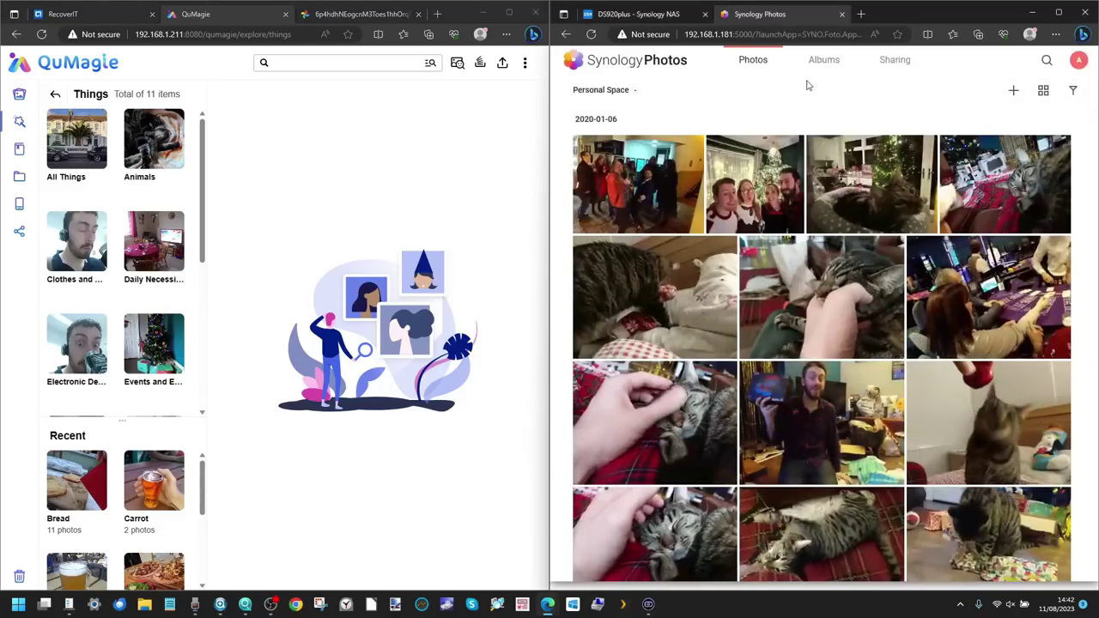
left_click(1047, 59)
type("tree")
key("Return")
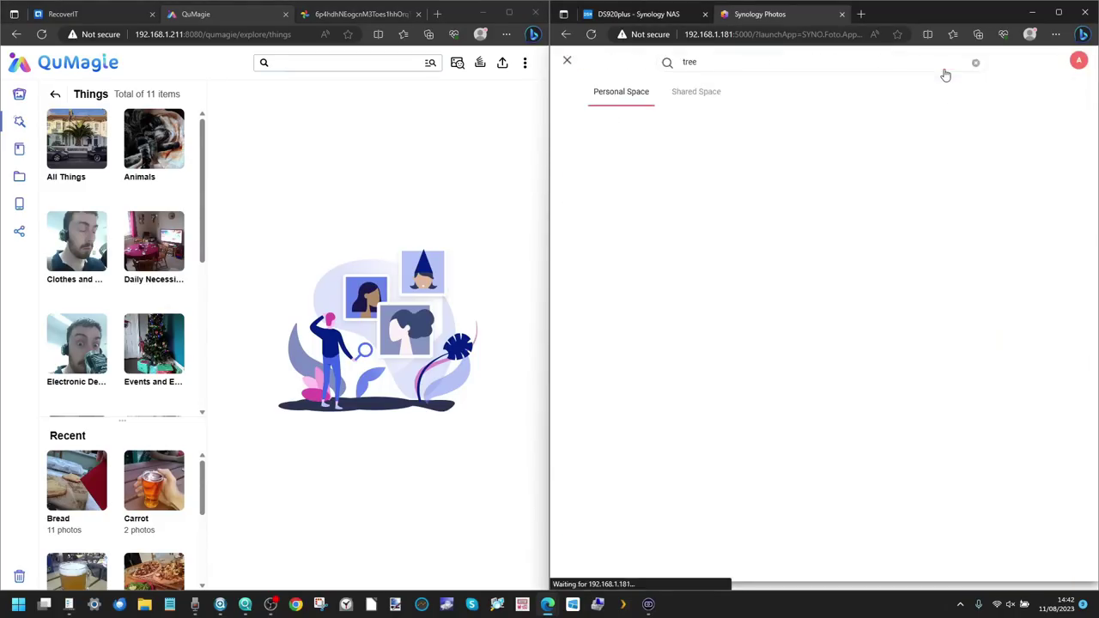
- Search Synology Photos for "burger" instead and look through the matching photos
left_click(883, 61)
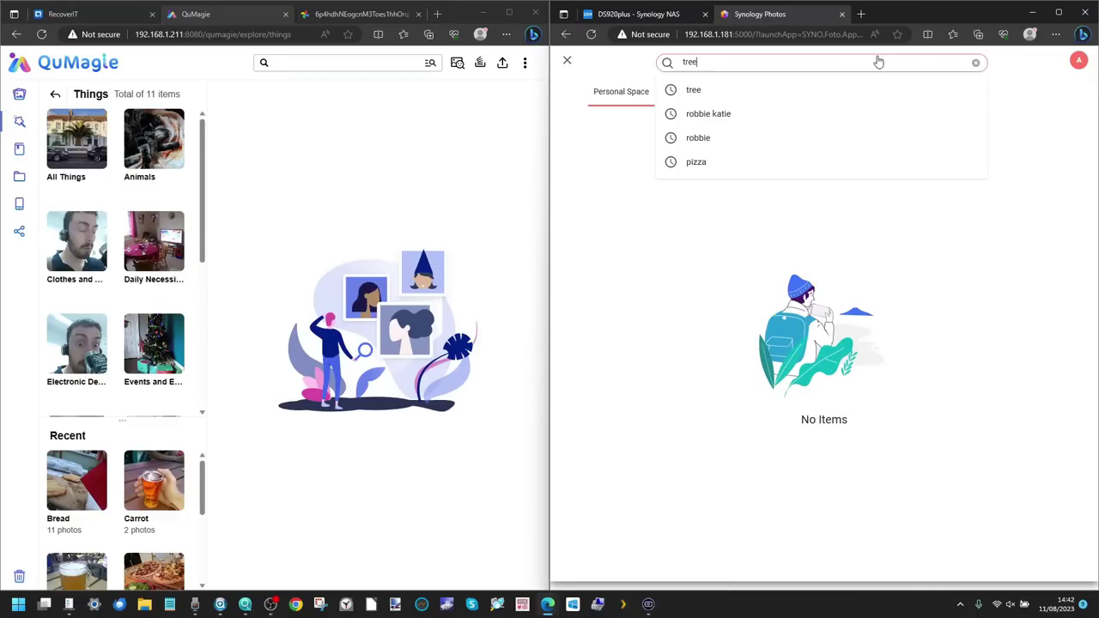
key("BackSpace")
key("BackSpace")
key("BackSpace")
key("BackSpace")
type("burger")
key("Return")
scroll(710, 159, "down", 2)
scroll(709, 159, "down", 3)
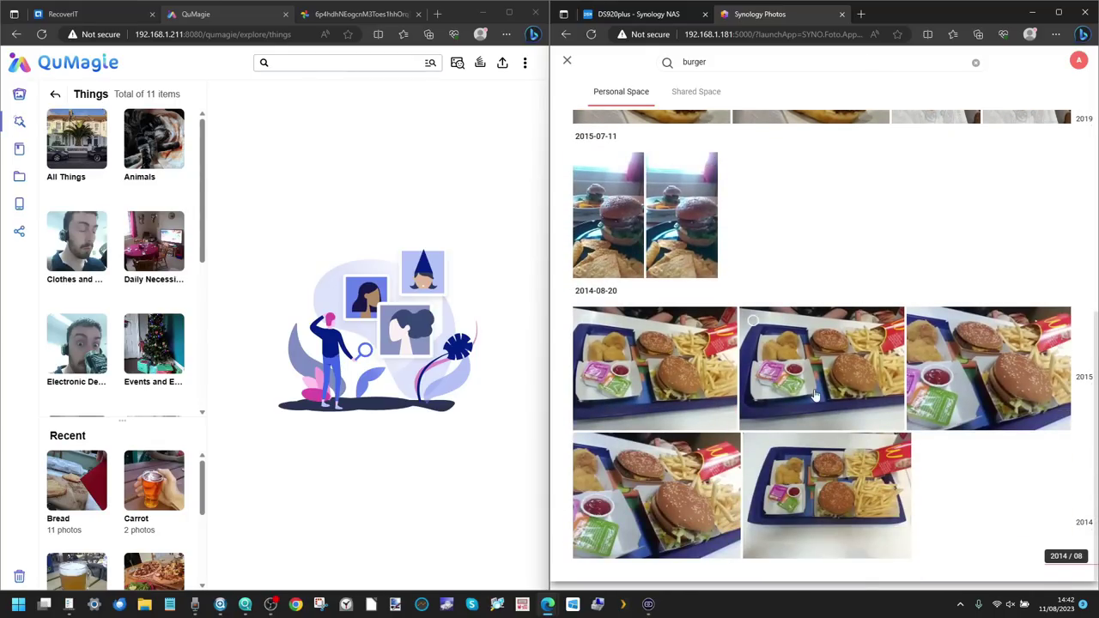
scroll(816, 395, "up", 5)
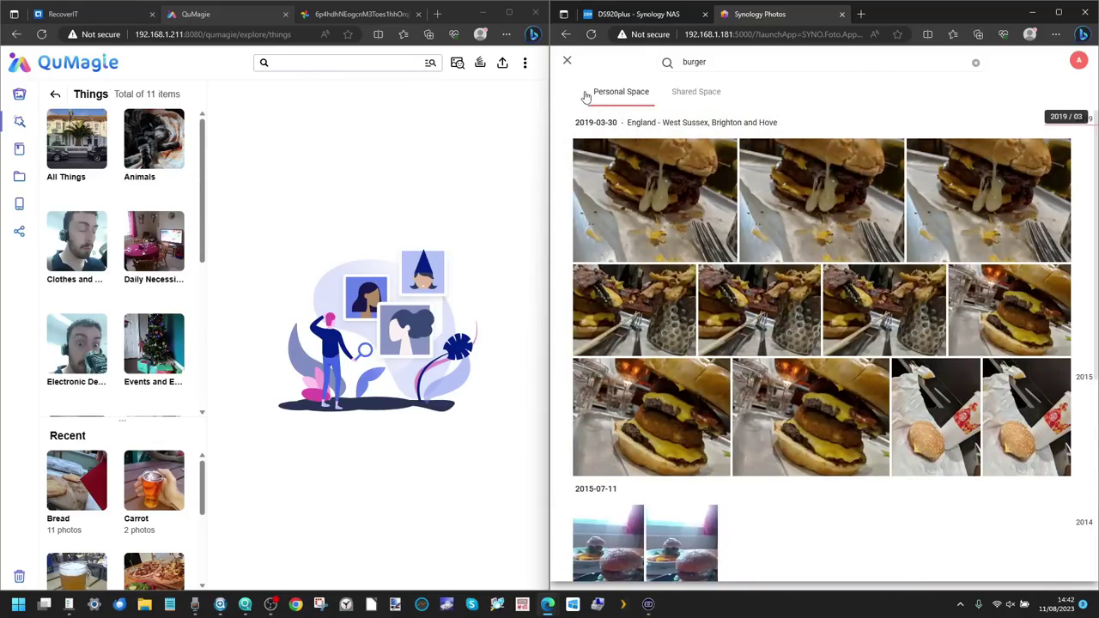
- Close the search, browse the Fast Food photos in the Subjects album and return to the subject overview
left_click(569, 62)
left_click(821, 60)
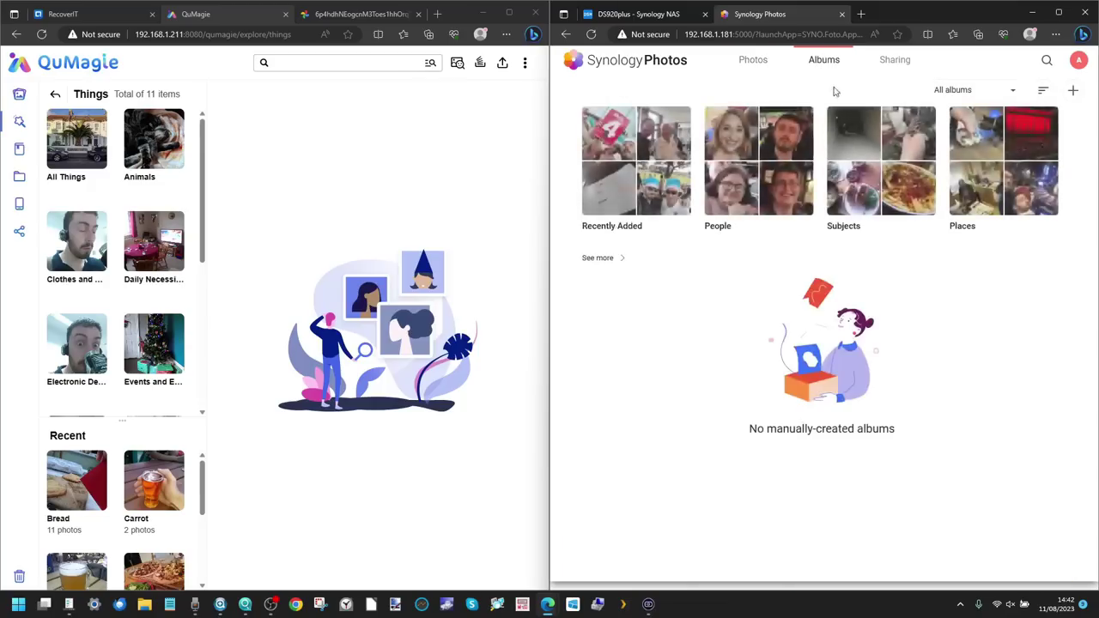
left_click(871, 155)
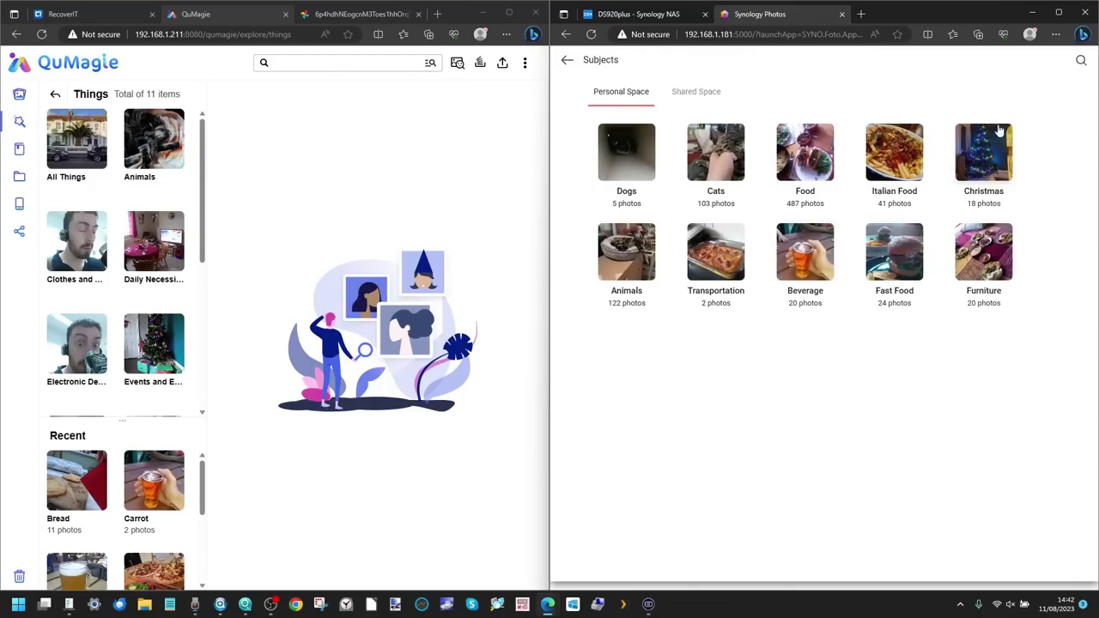
left_click(903, 249)
scroll(902, 247, "down", 10)
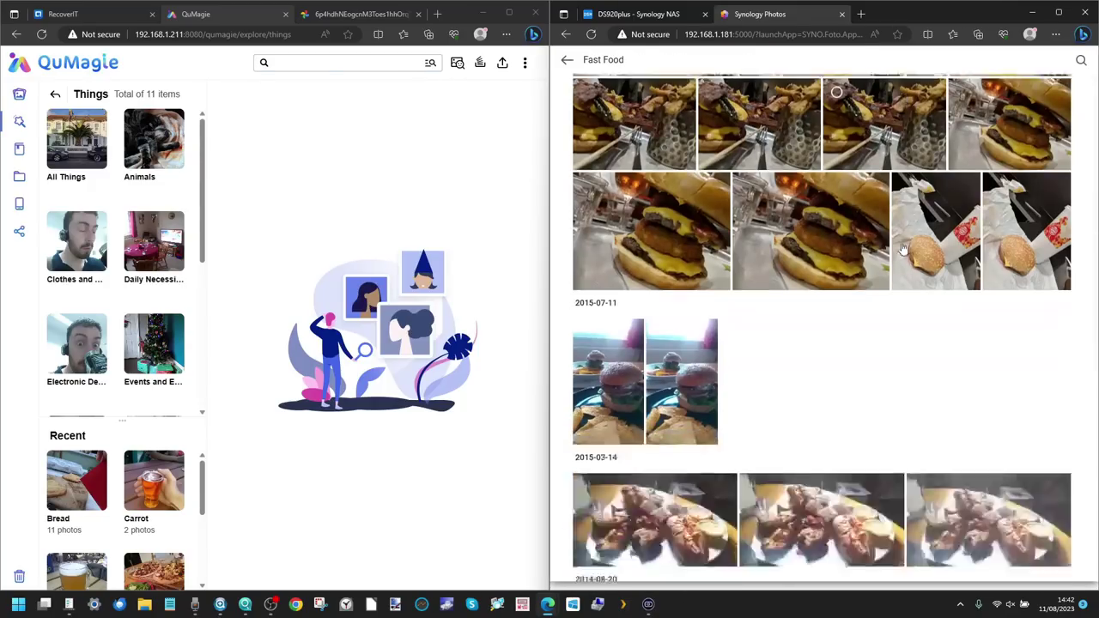
scroll(903, 247, "up", 10)
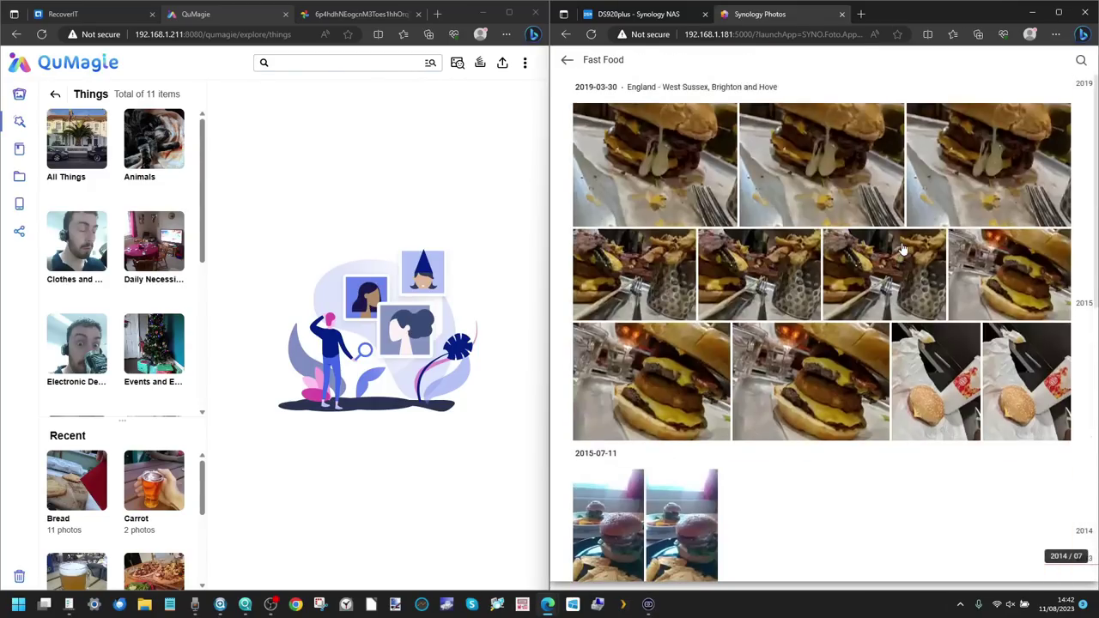
left_click(567, 59)
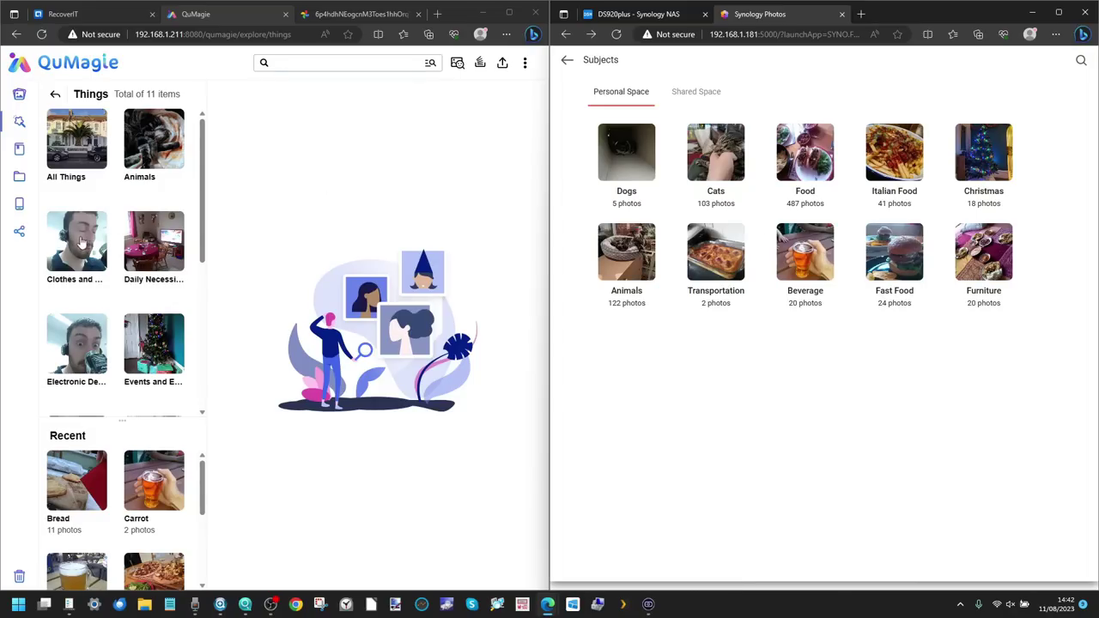
- View the Food subcategories under QuMagie's Things and return to the category list
scroll(127, 252, "down", 3)
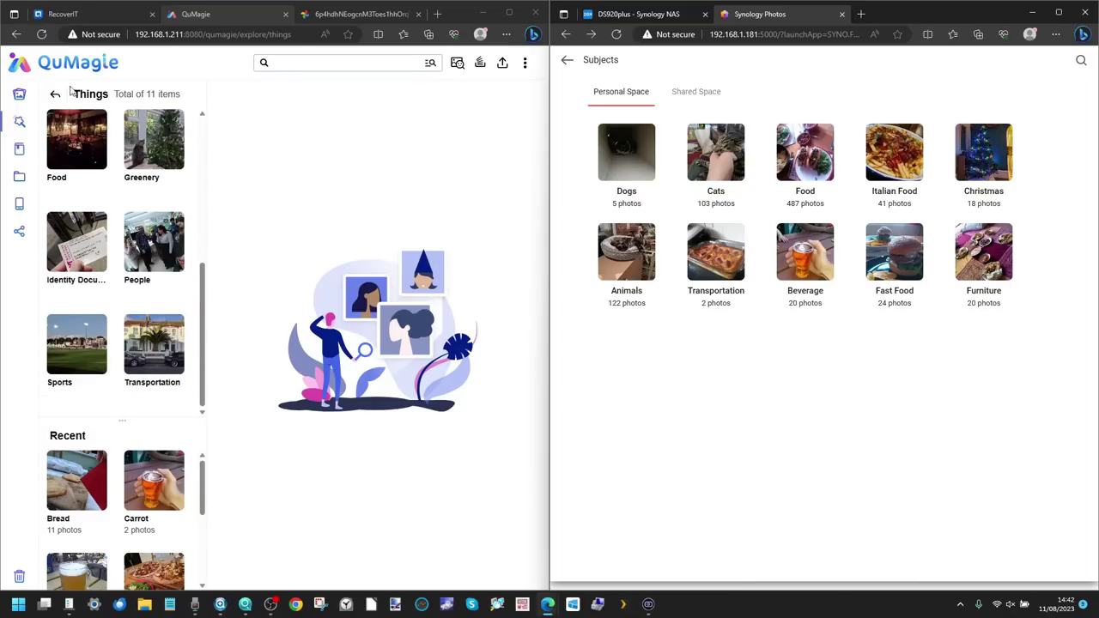
left_click(71, 139)
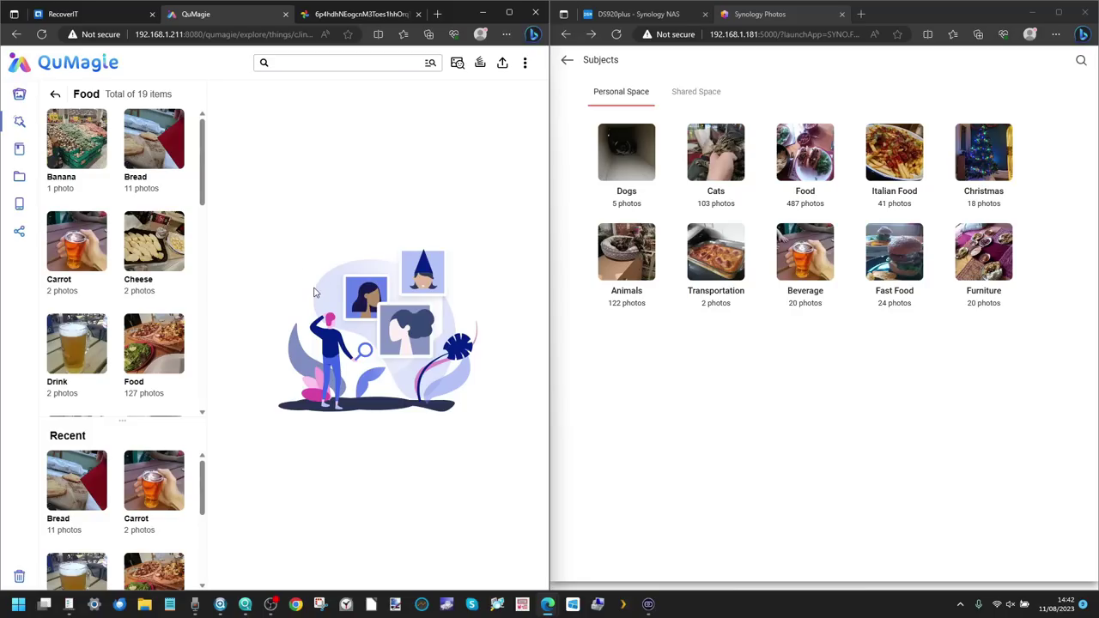
left_click(55, 96)
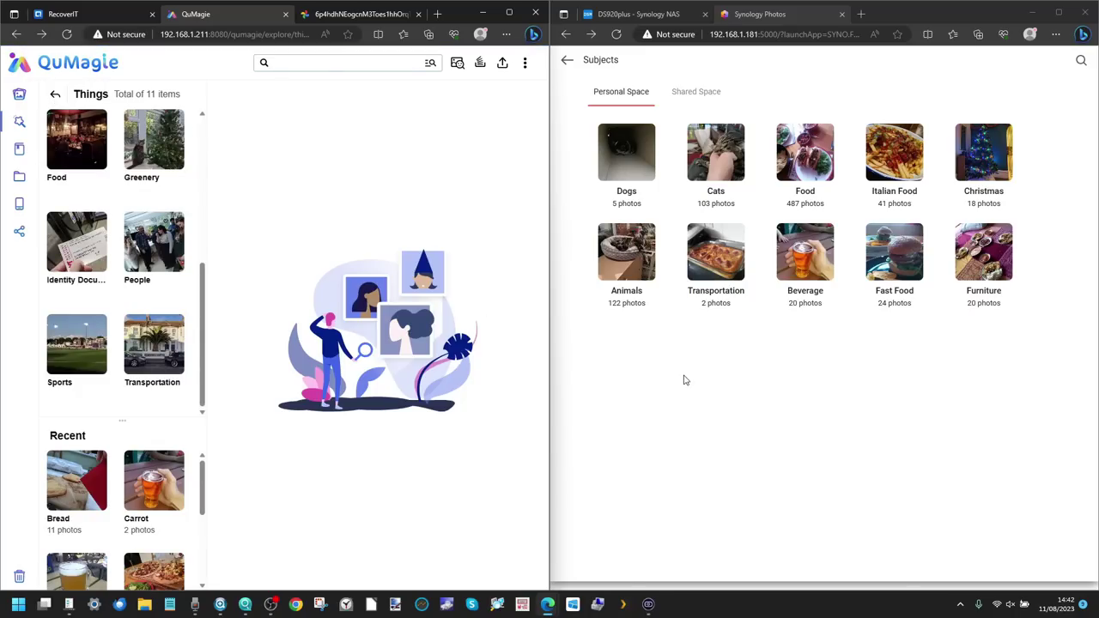
- Return Synology Photos to its photo timeline and QuMagie to its gallery at January 2020
left_click(566, 61)
left_click(754, 61)
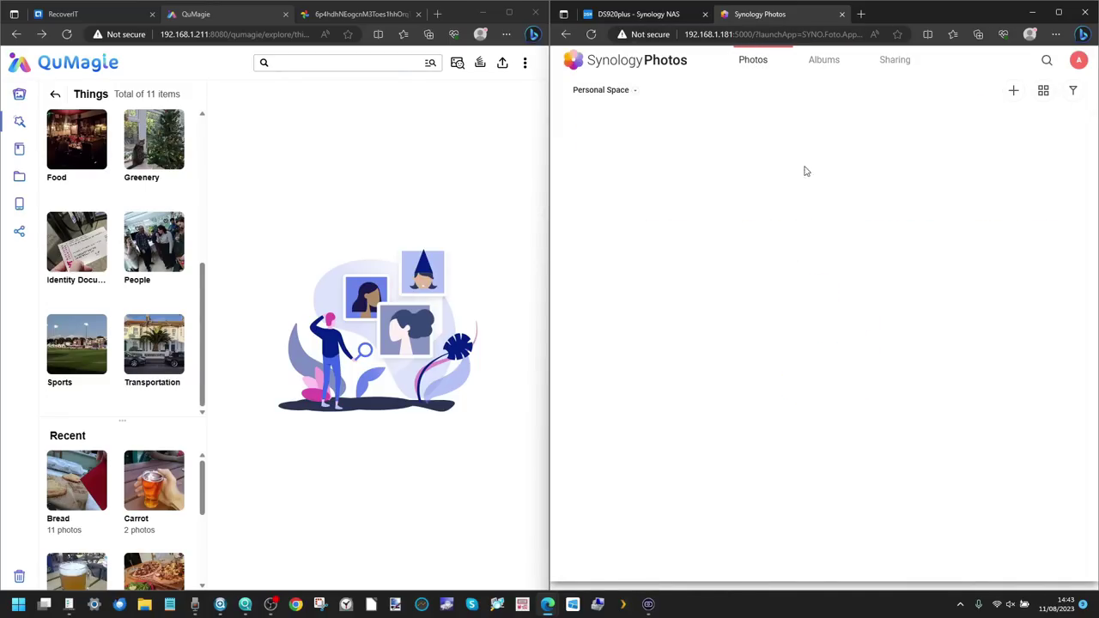
left_click(55, 96)
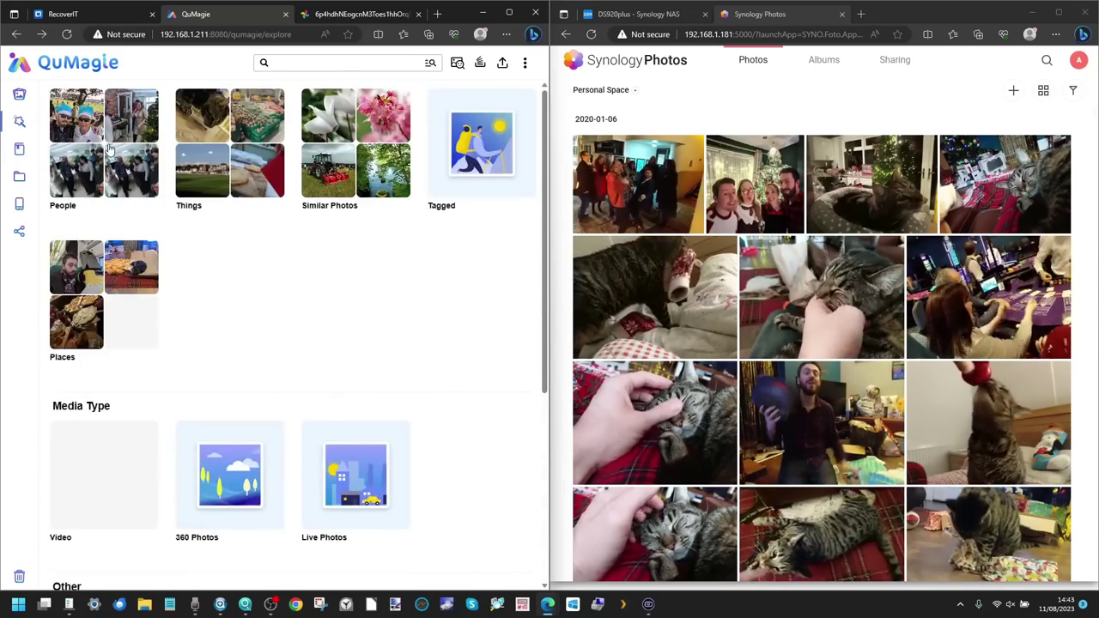
left_click(23, 96)
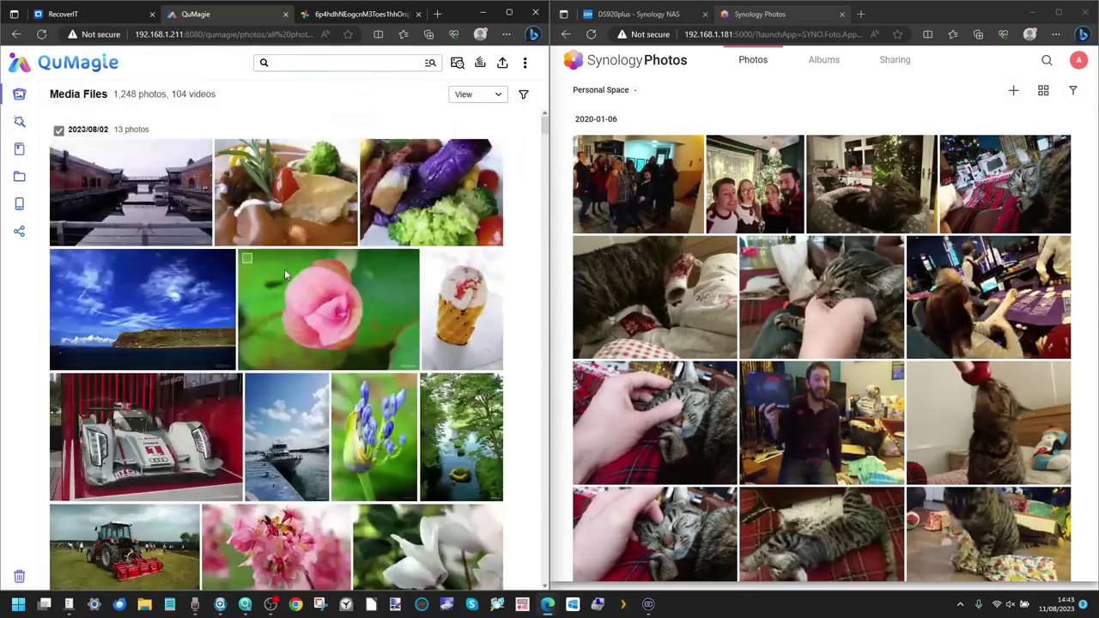
scroll(284, 269, "down", 15)
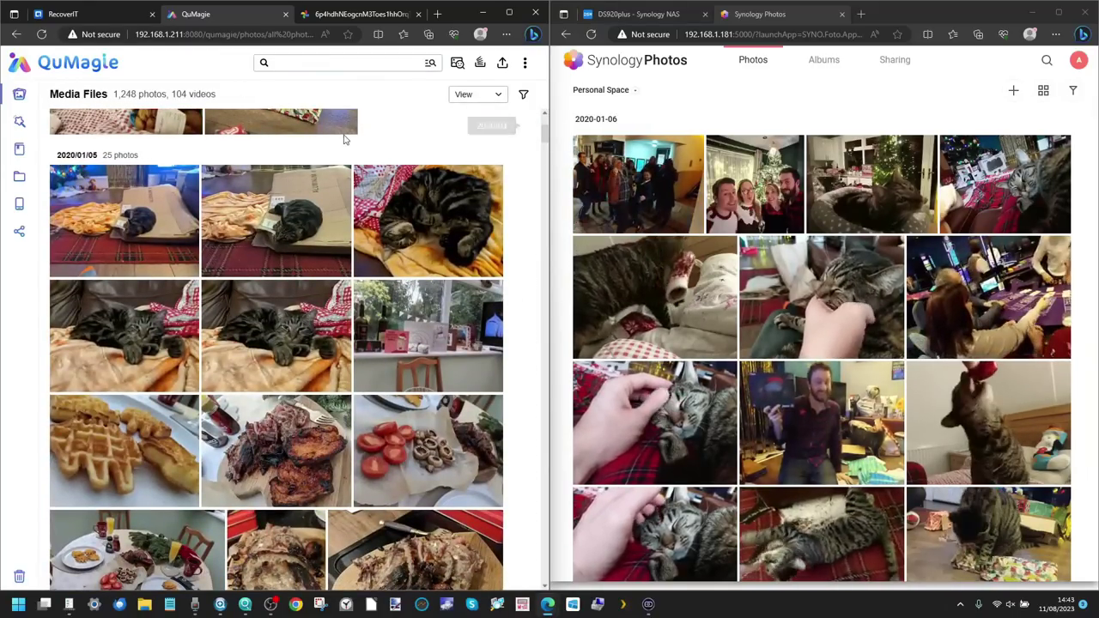
- Review the MARS Google Photos service, App Center and Multimedia Console thumbnail settings on the QNAP desktop
left_click(86, 15)
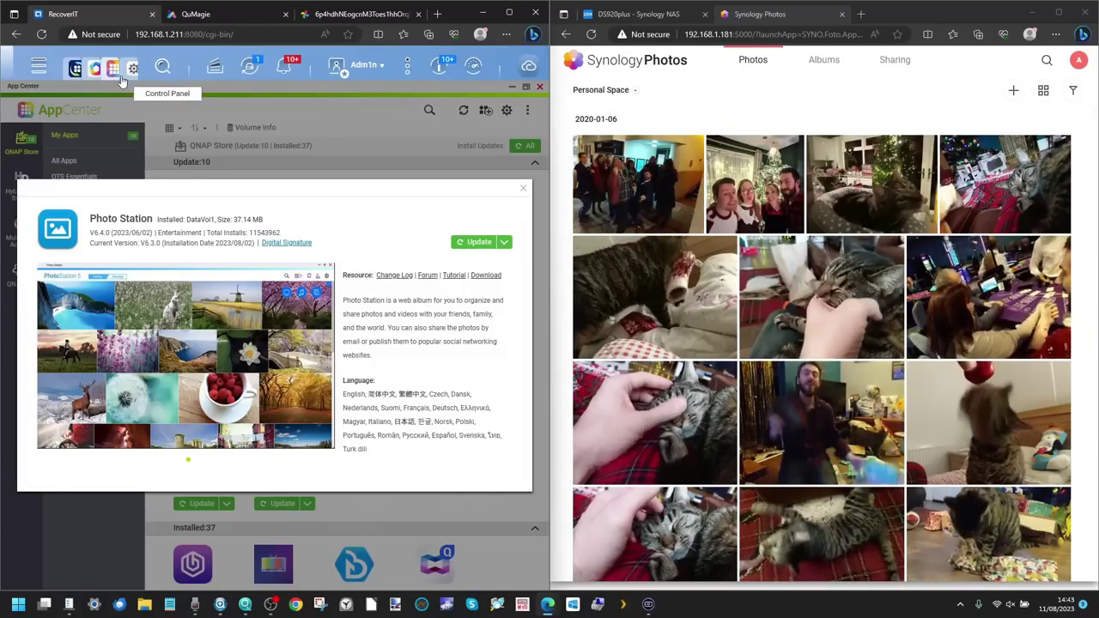
left_click(75, 68)
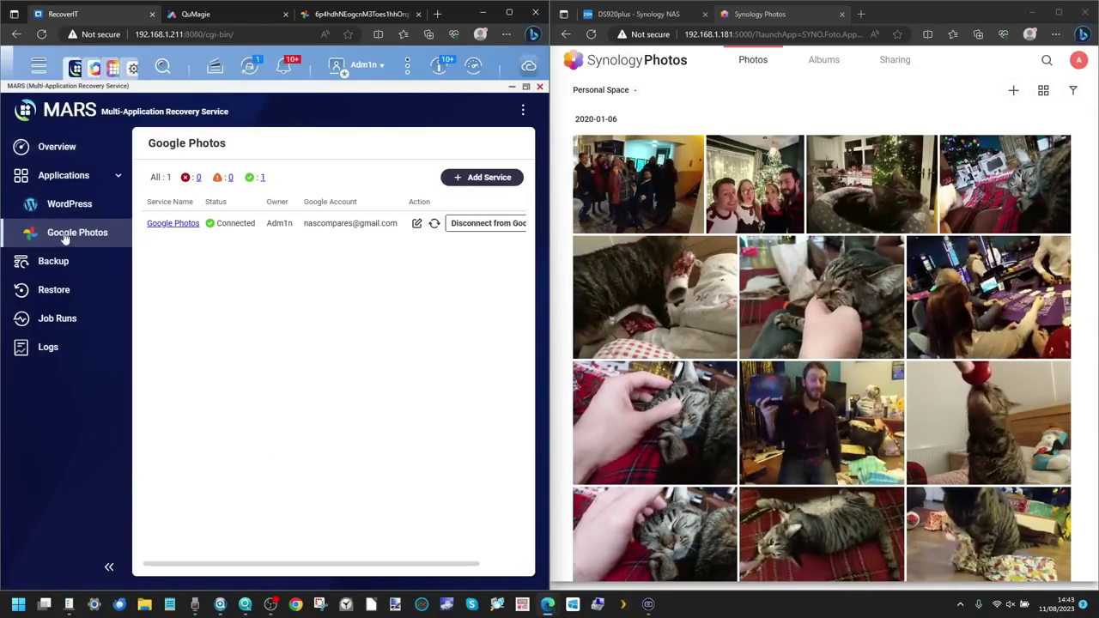
left_click(111, 72)
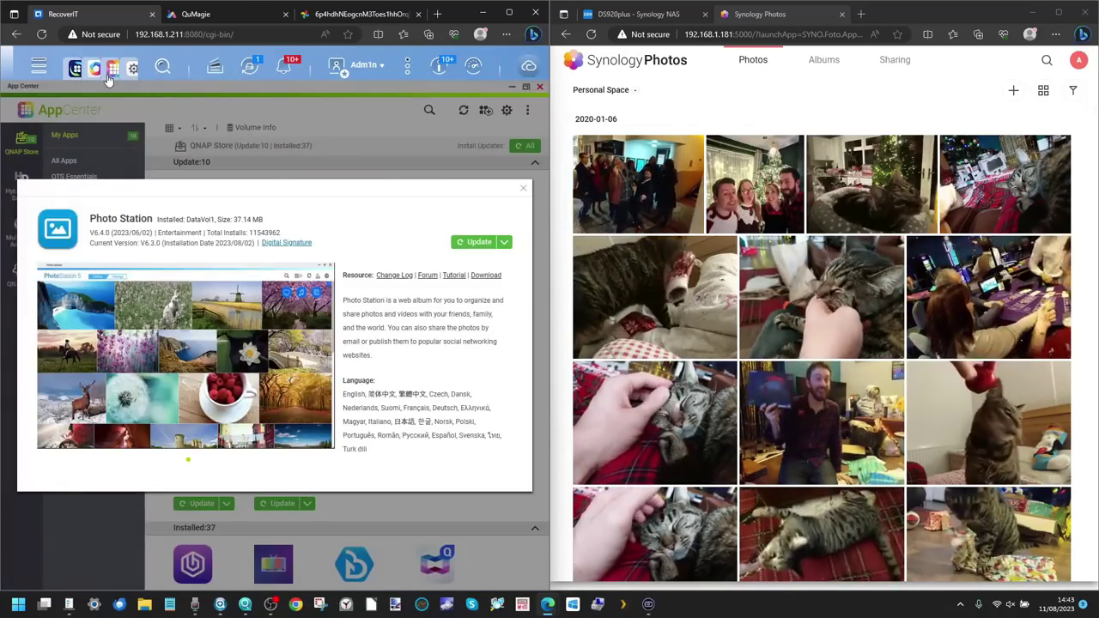
left_click(94, 69)
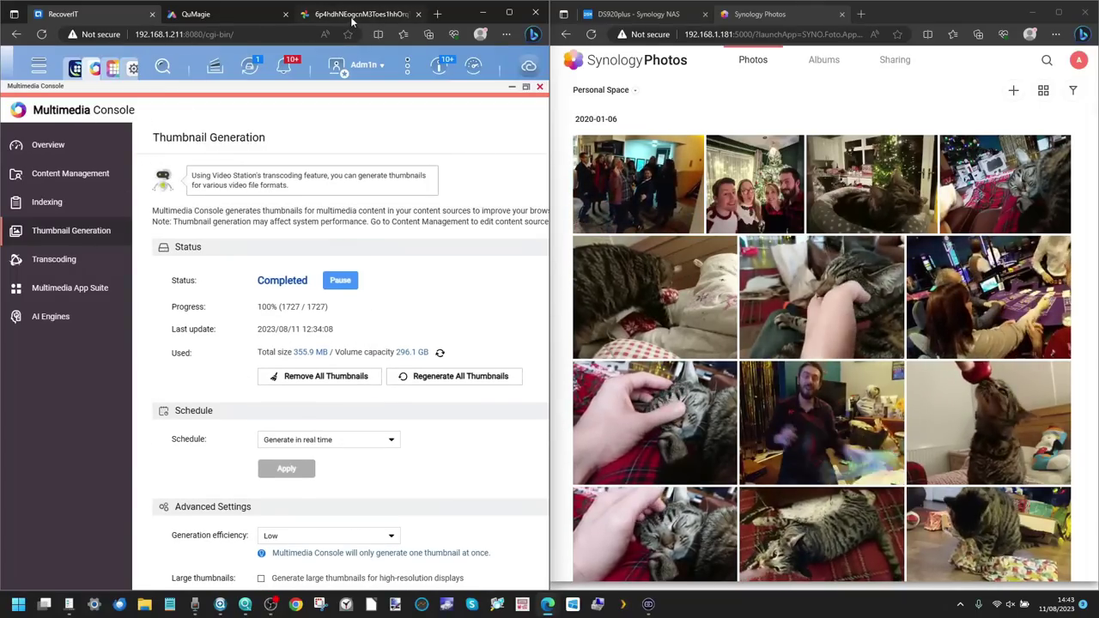
- Check the Mobile App upload section in QuMagie and return to the gallery
left_click(193, 14)
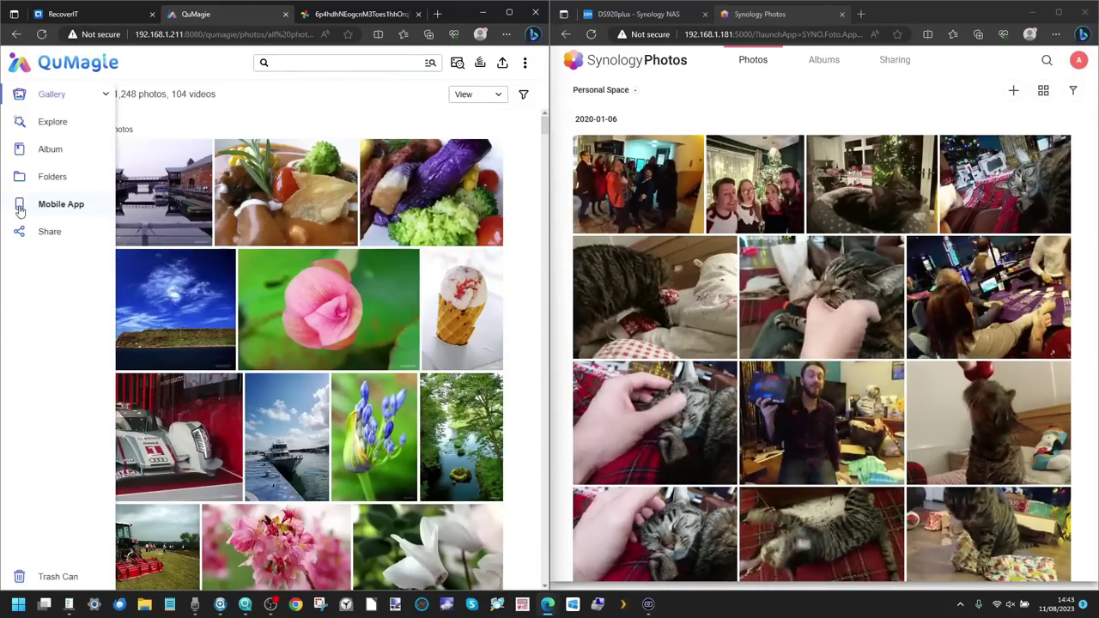
left_click(37, 210)
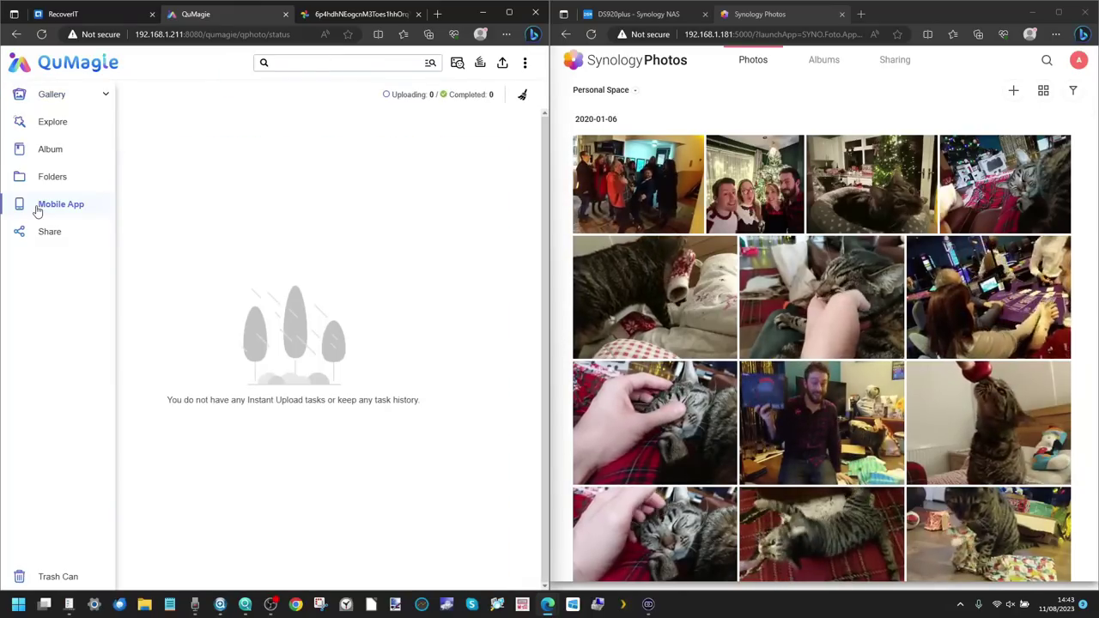
left_click(19, 96)
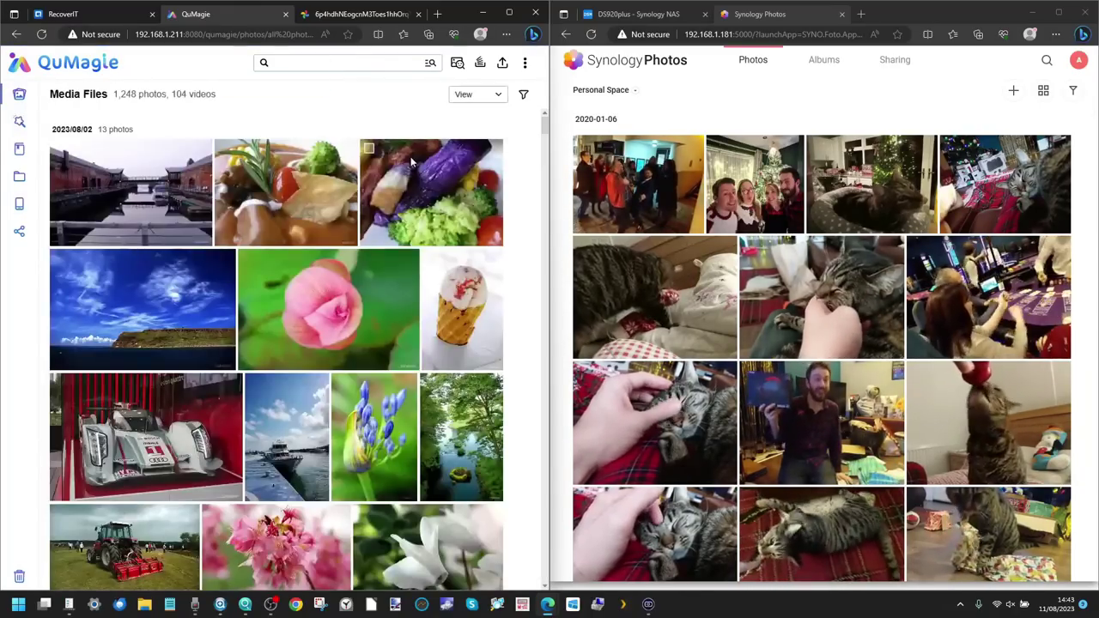